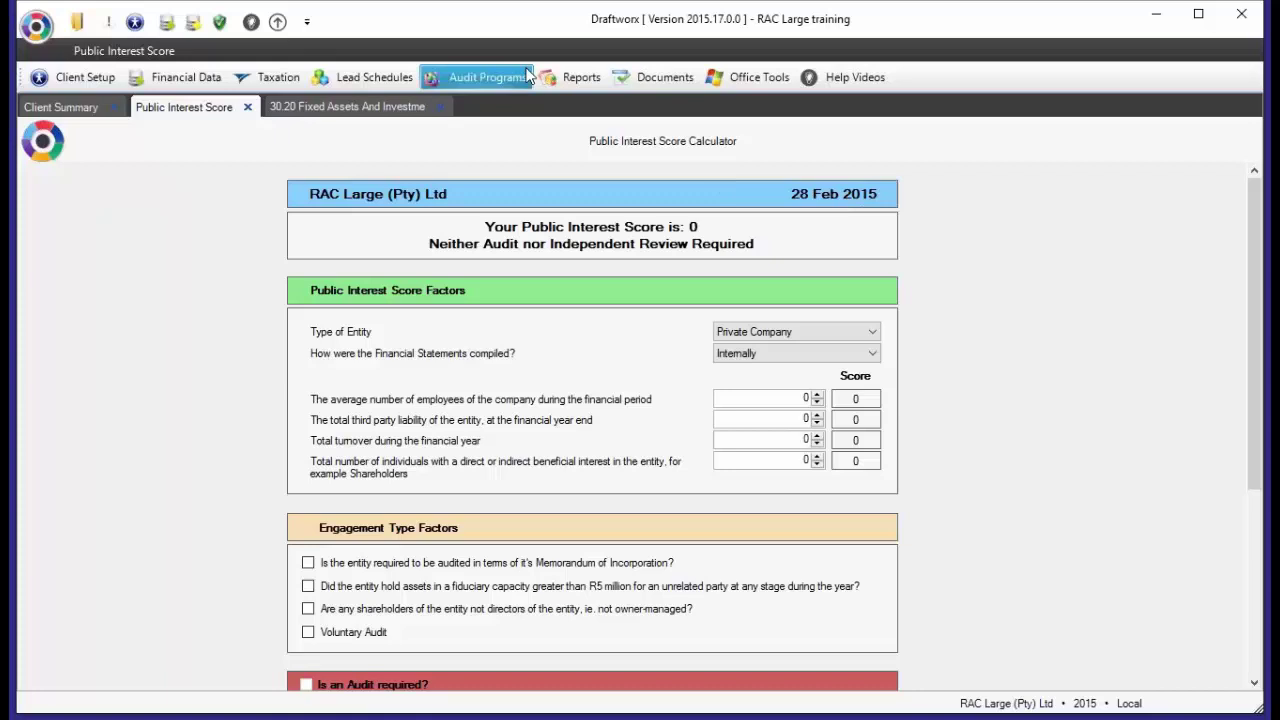
Browse the Audit Programs list by cycle, down to the 30.20 Fixed Assets And Investment Property program
click(515, 72)
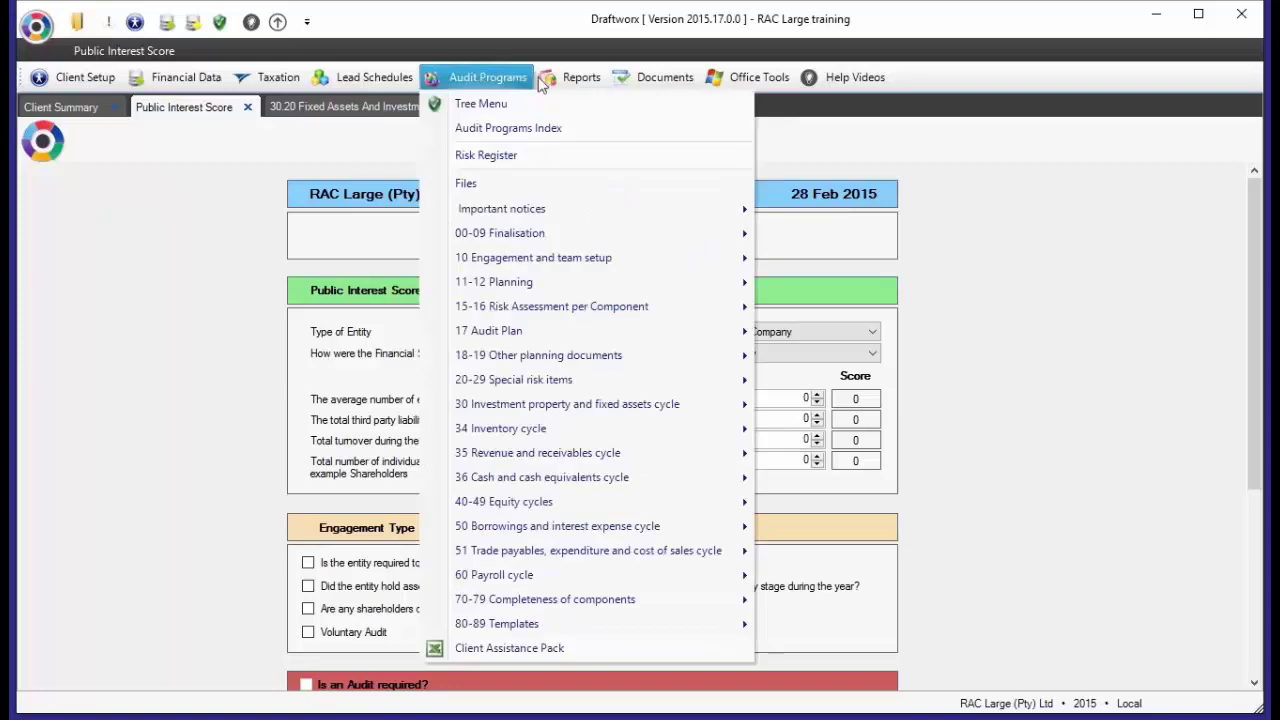
mouse_move(478, 266)
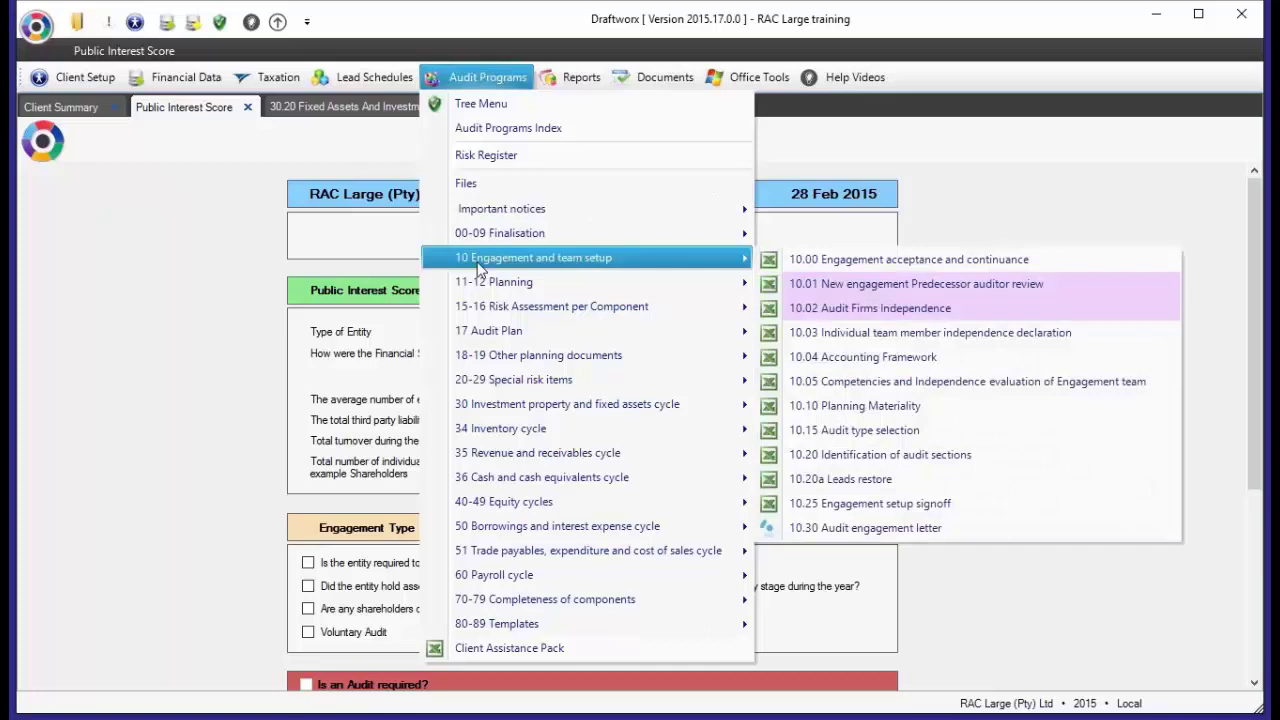
mouse_move(478, 285)
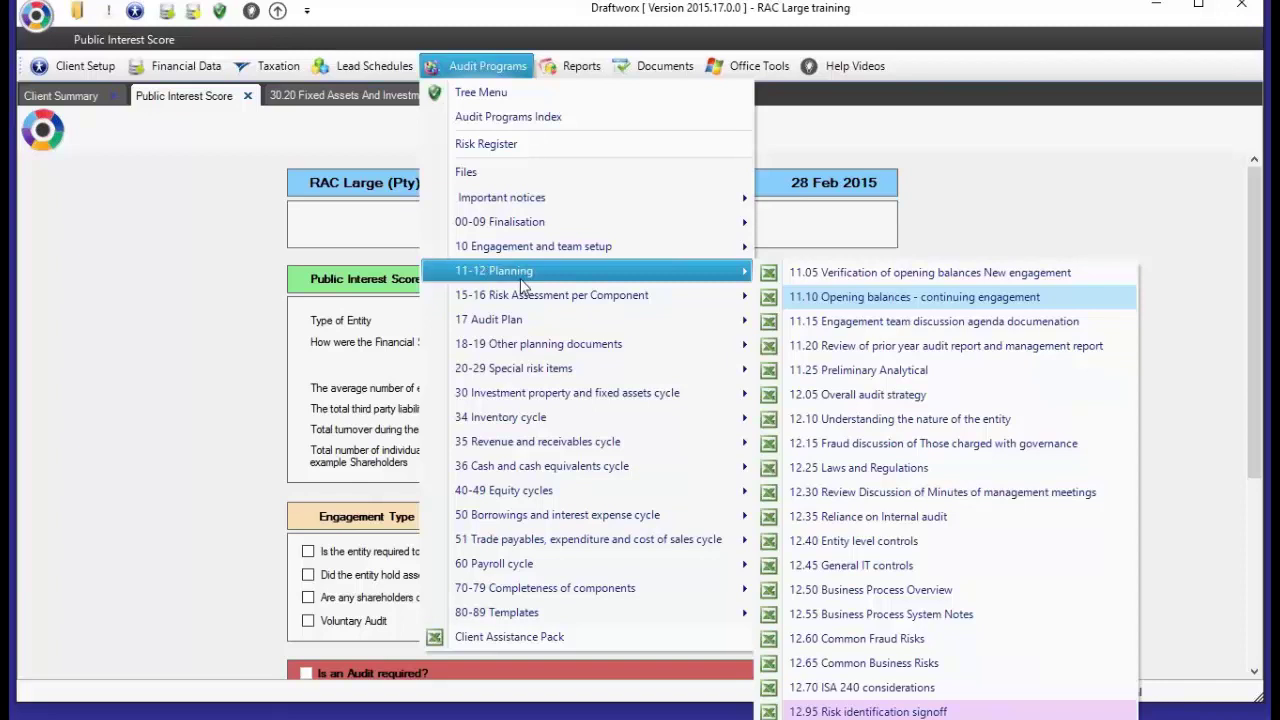
mouse_move(520, 297)
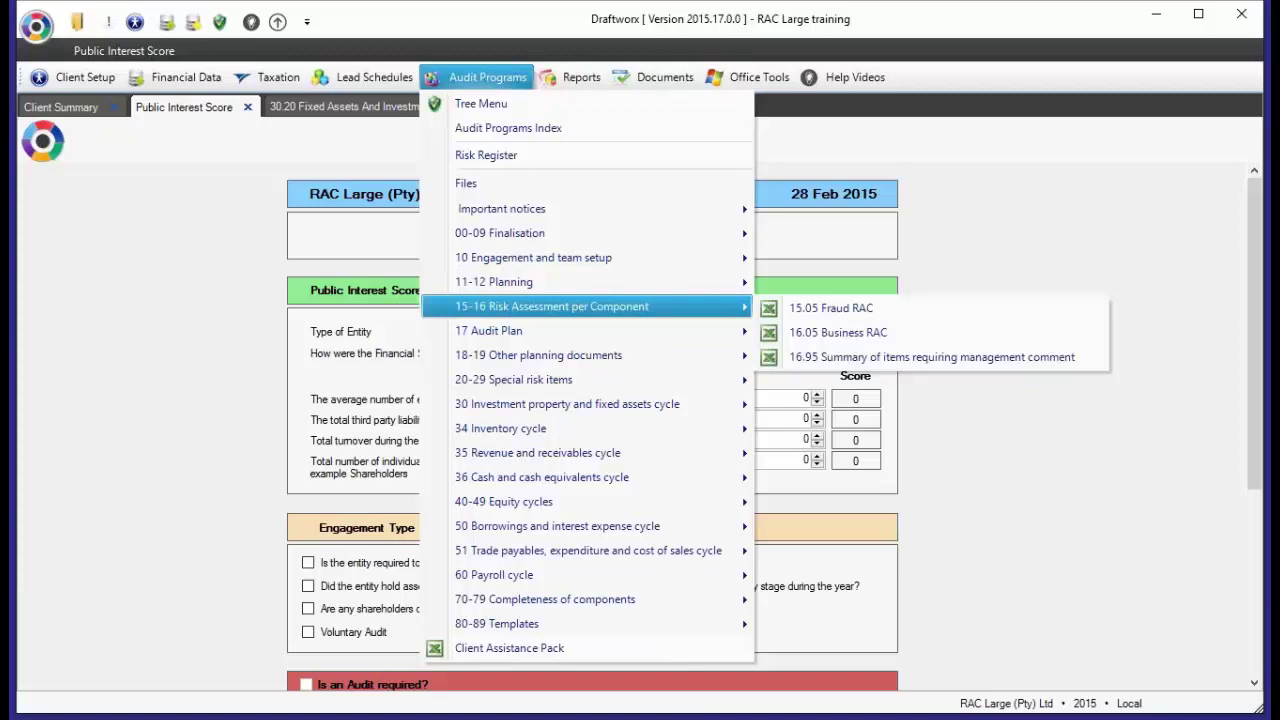
mouse_move(511, 330)
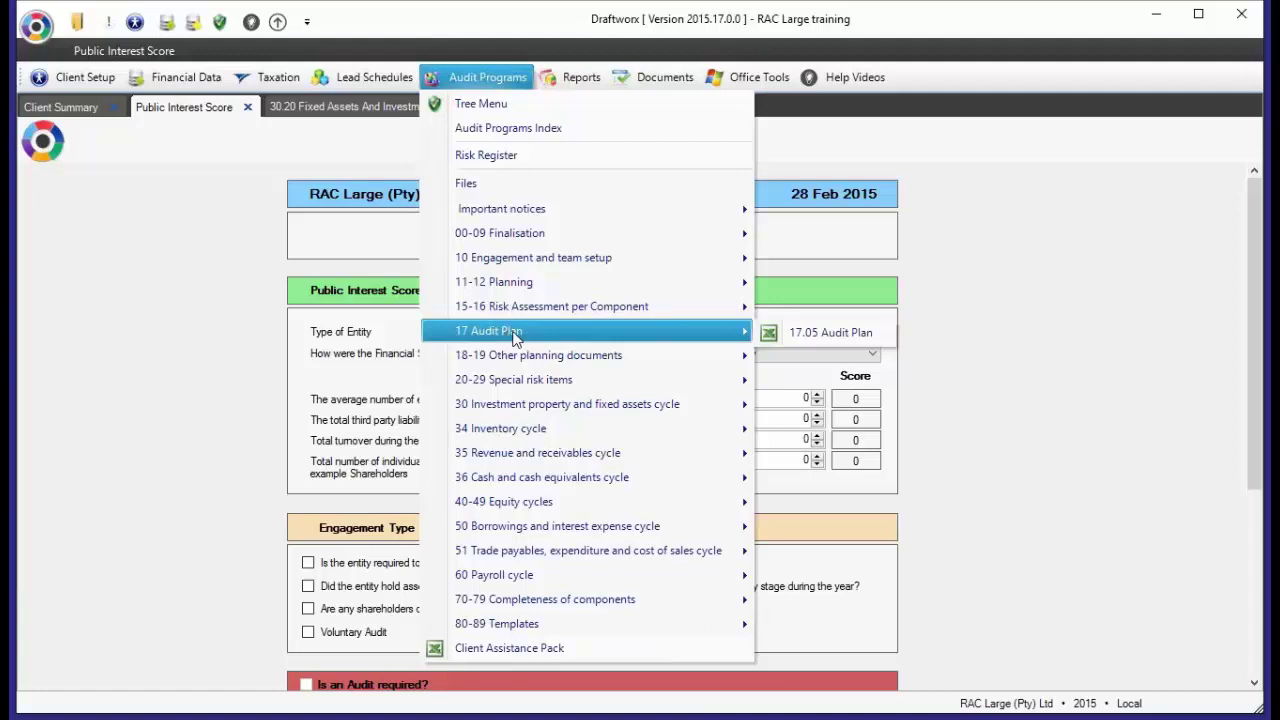
mouse_move(760, 78)
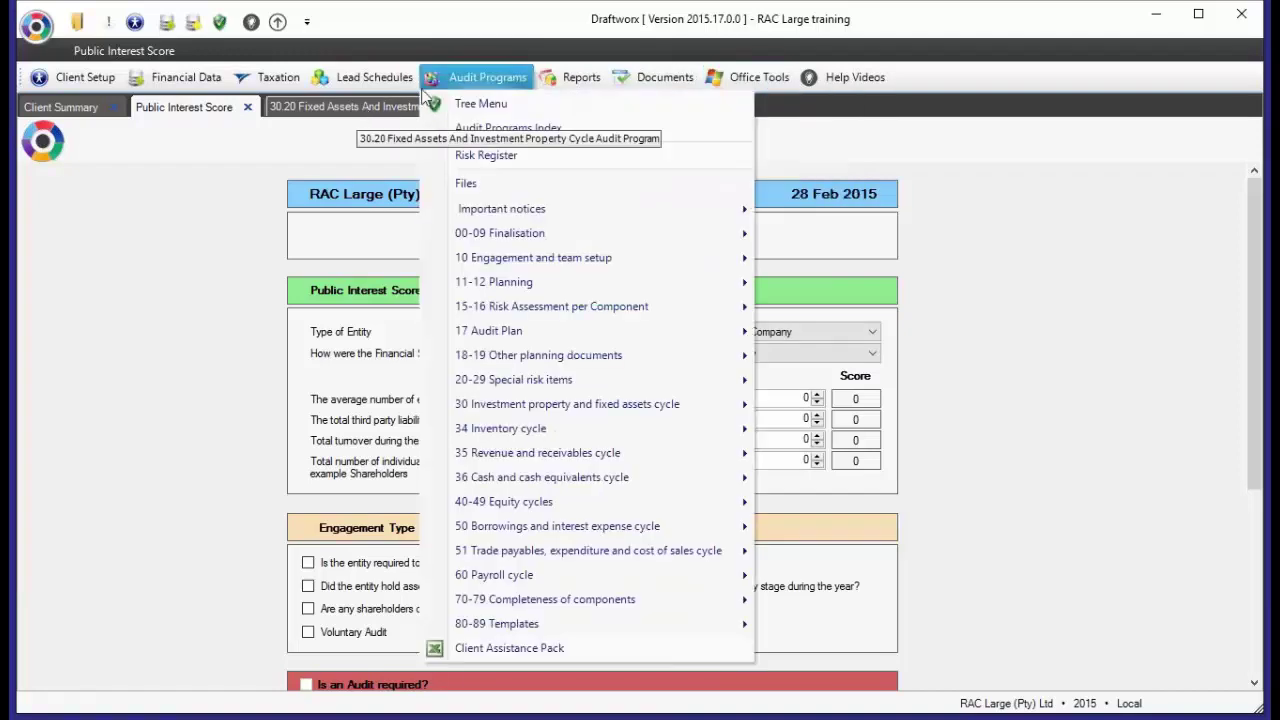
mouse_move(508, 410)
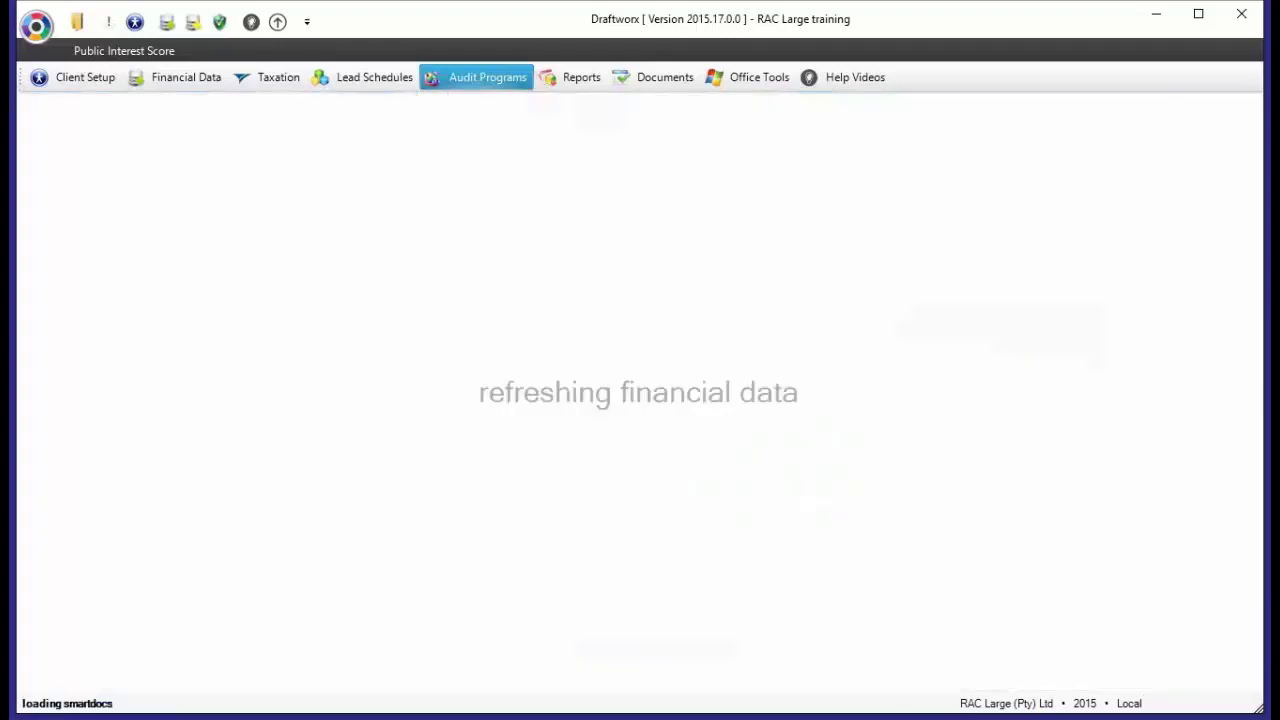
Switch to the 30.20 Fixed Assets And Investment Property document and check the RAC Populate Audit Programs options
click(341, 111)
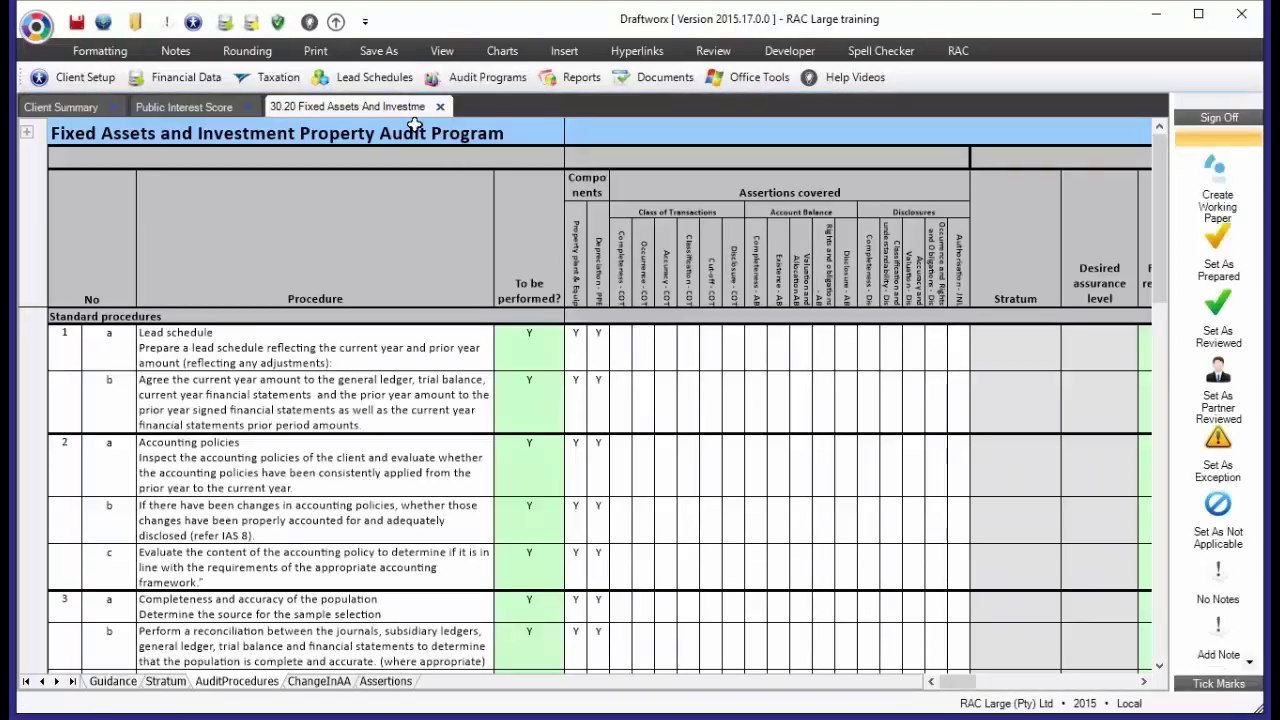
click(958, 51)
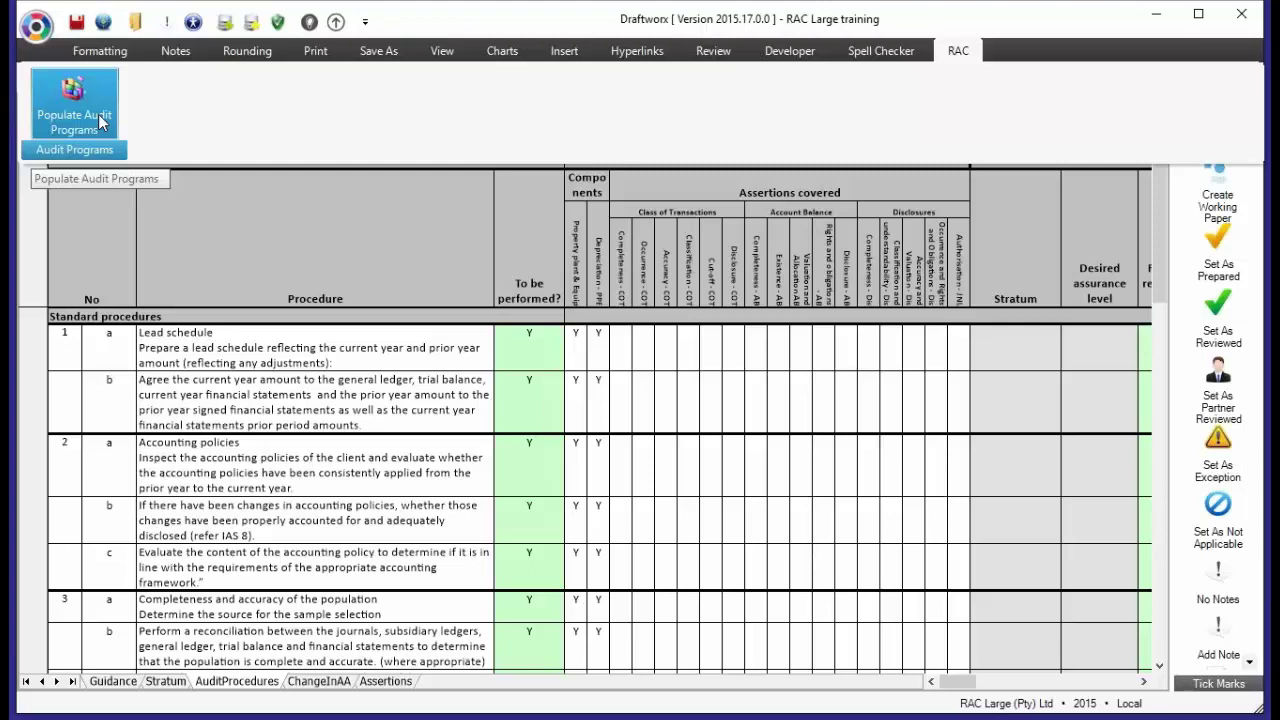
click(958, 50)
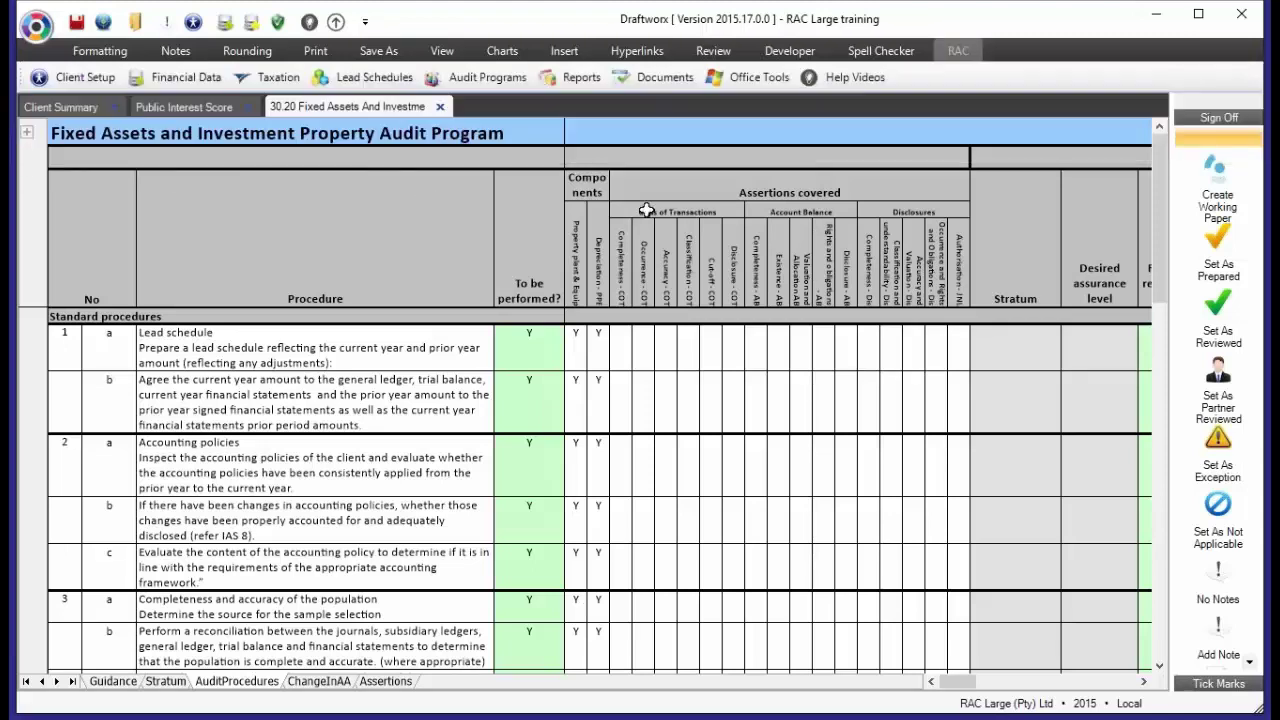
click(455, 78)
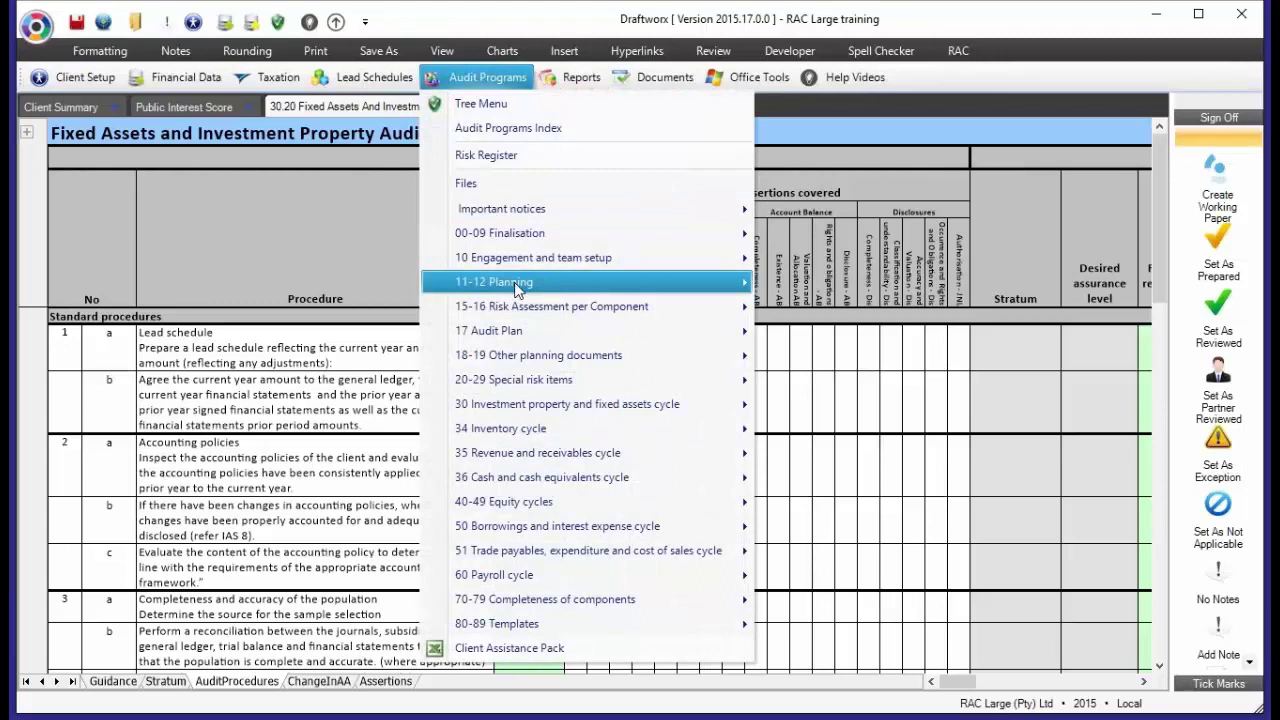
mouse_move(517, 289)
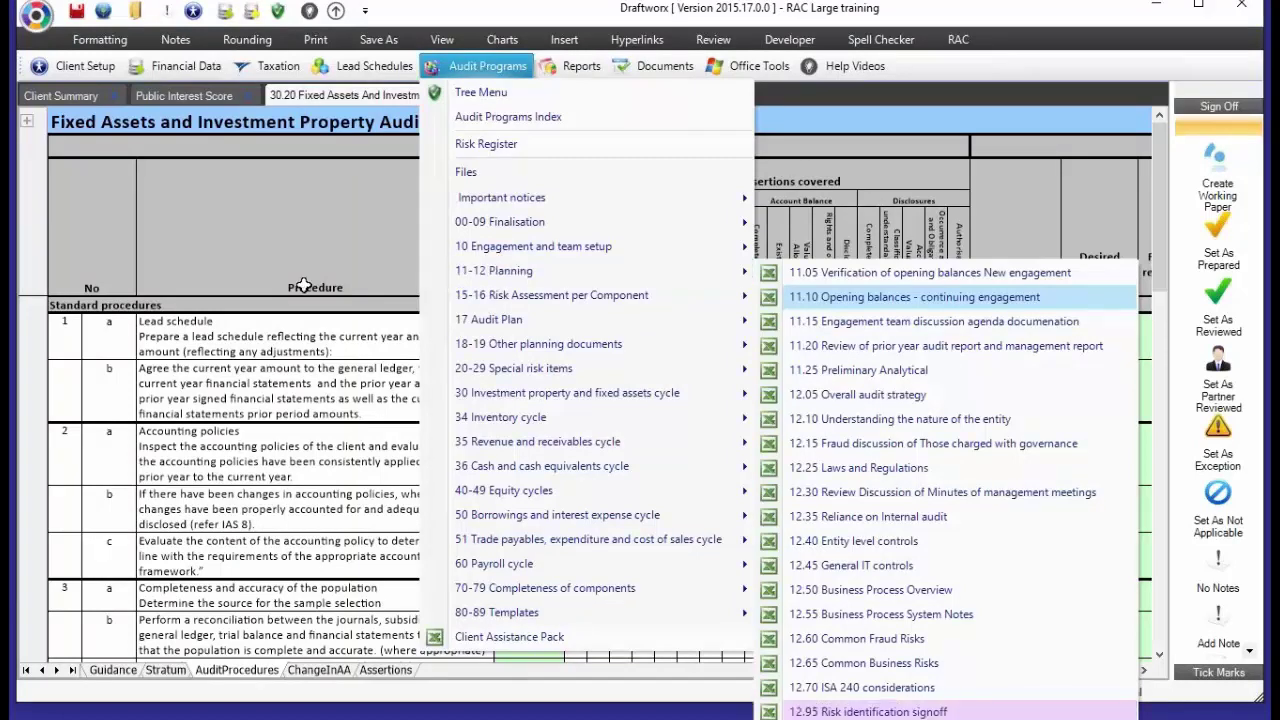
click(267, 271)
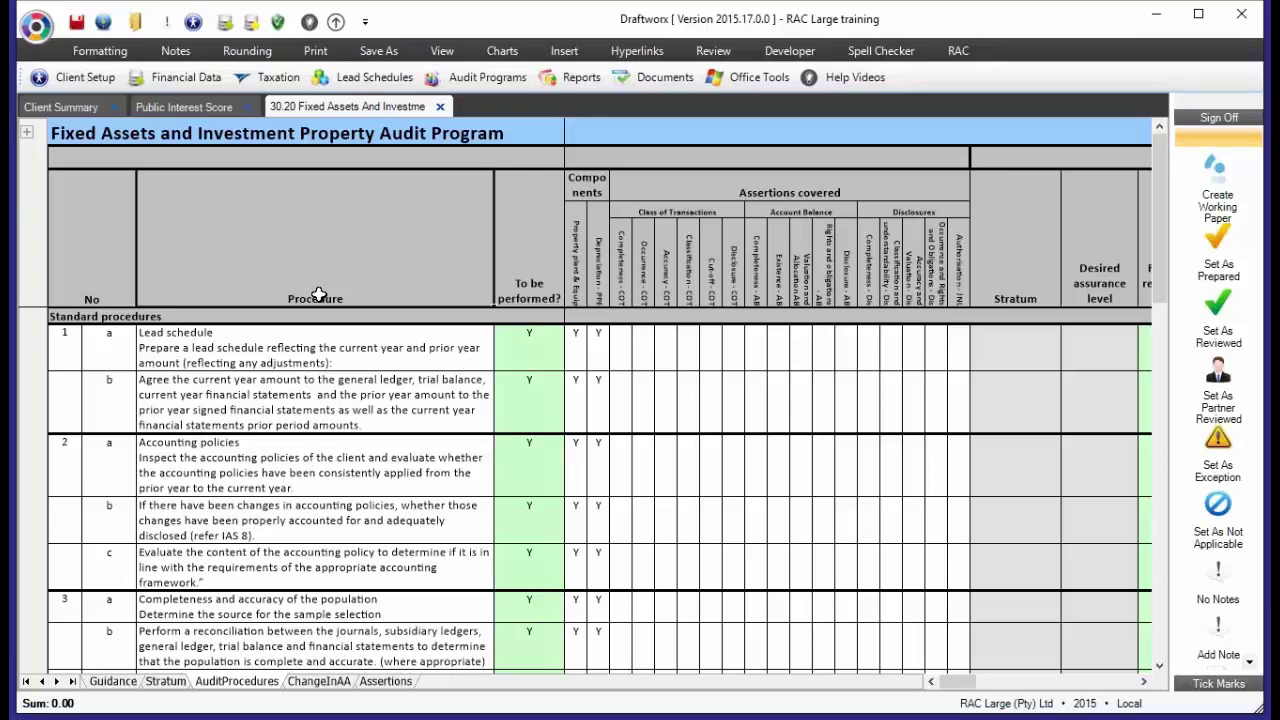
click(953, 53)
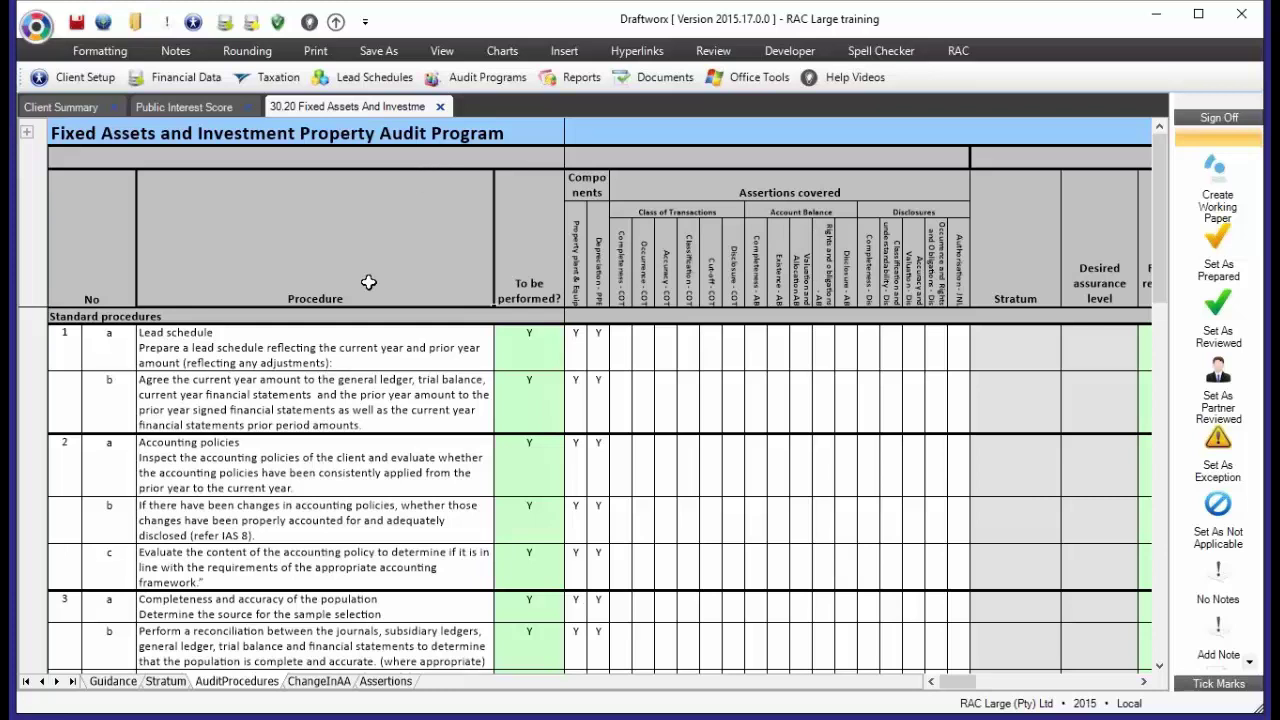
click(578, 270)
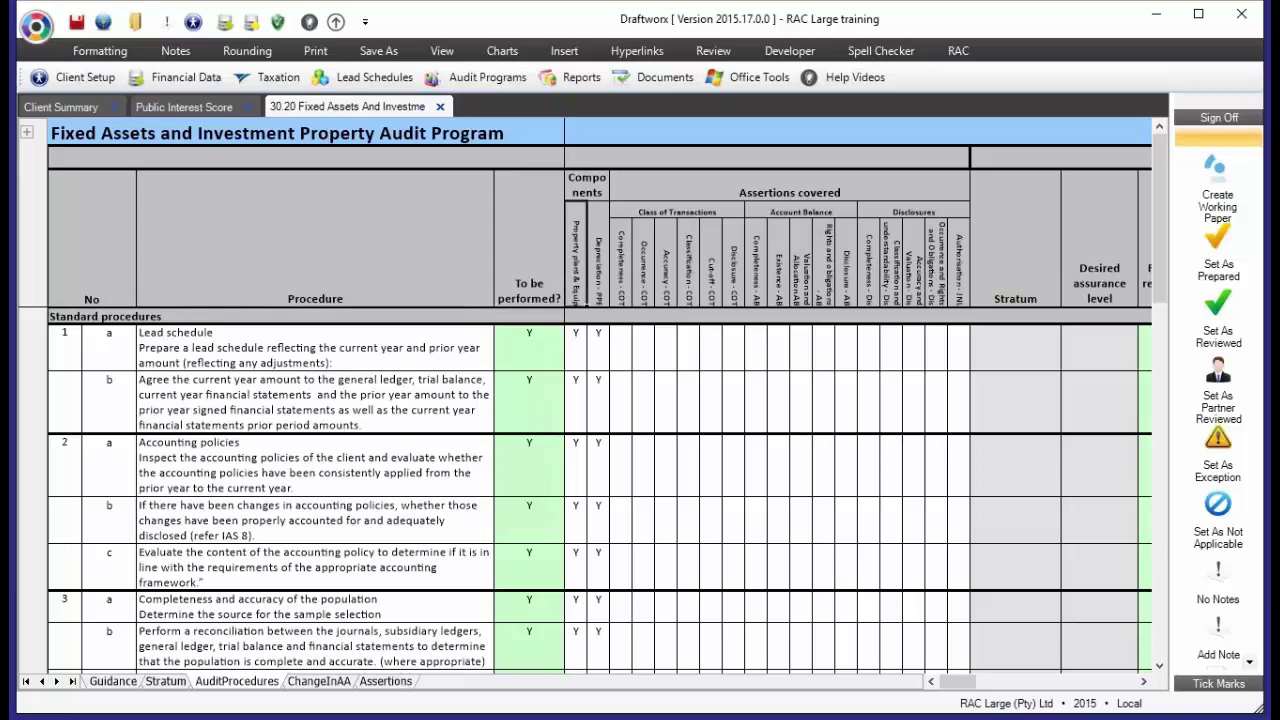
click(601, 287)
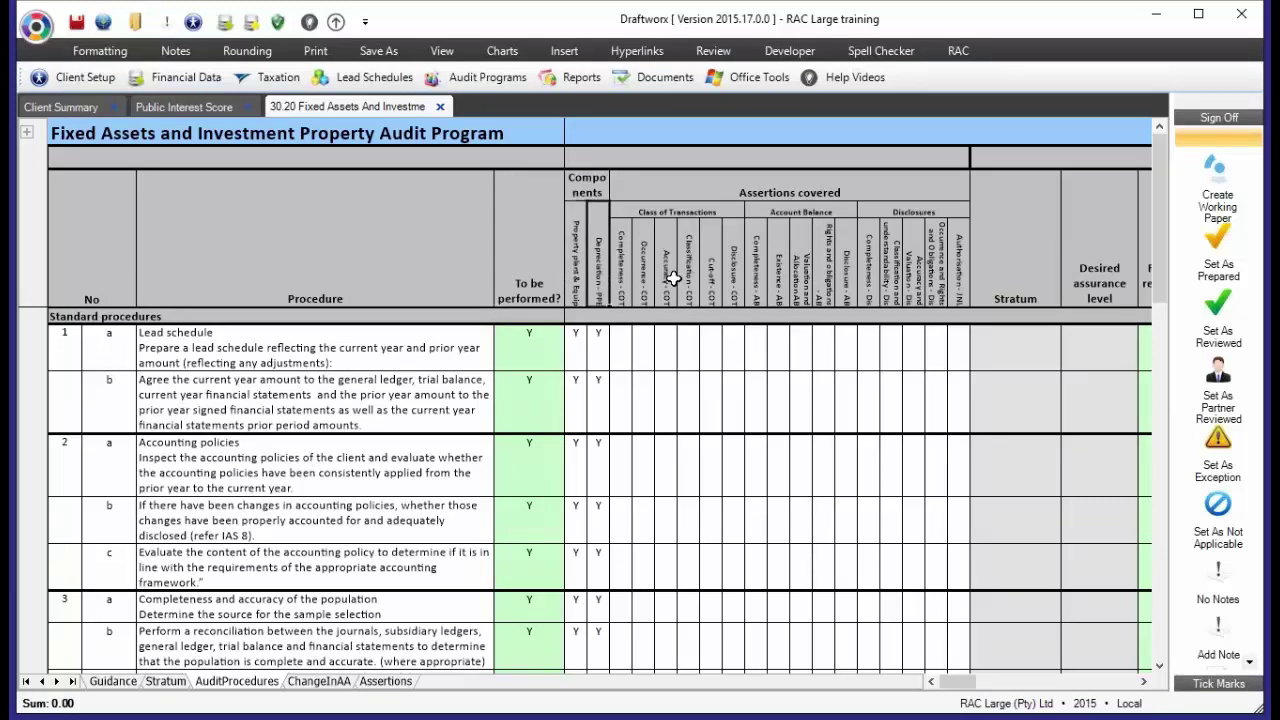
scroll(646, 315, up, 1)
scroll(646, 315, up, 3)
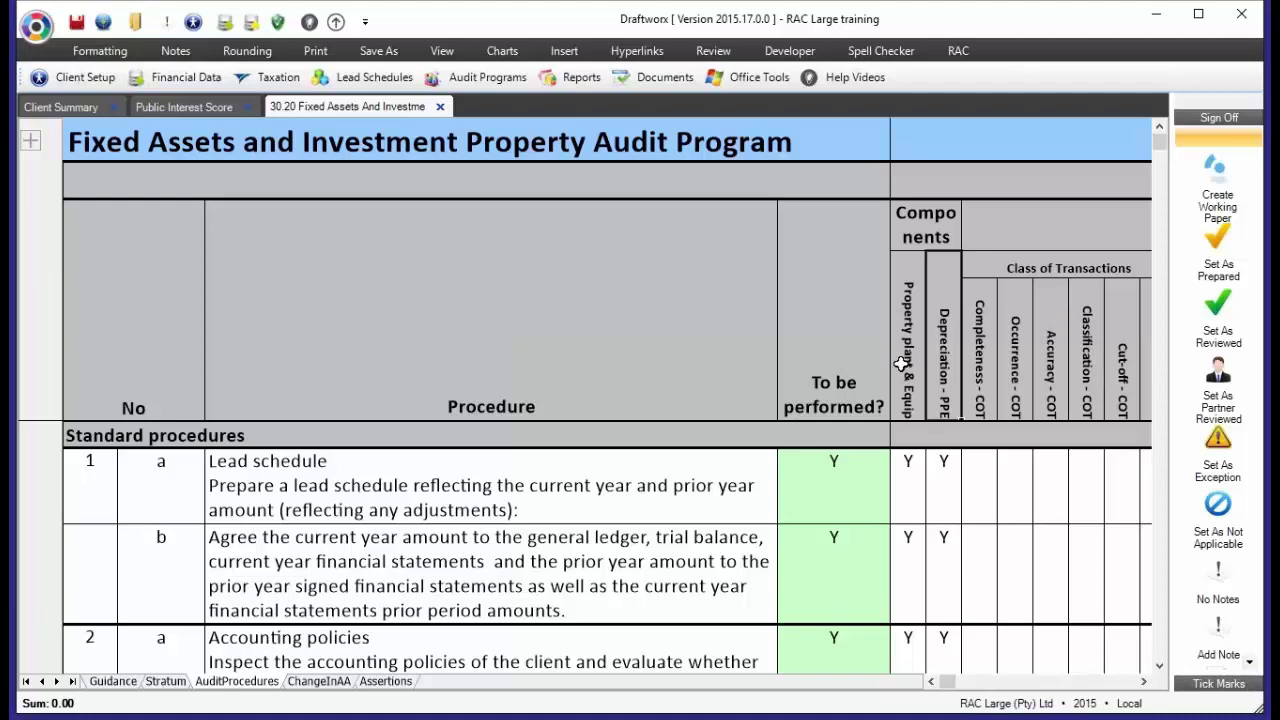
click(905, 368)
click(97, 494)
click(144, 493)
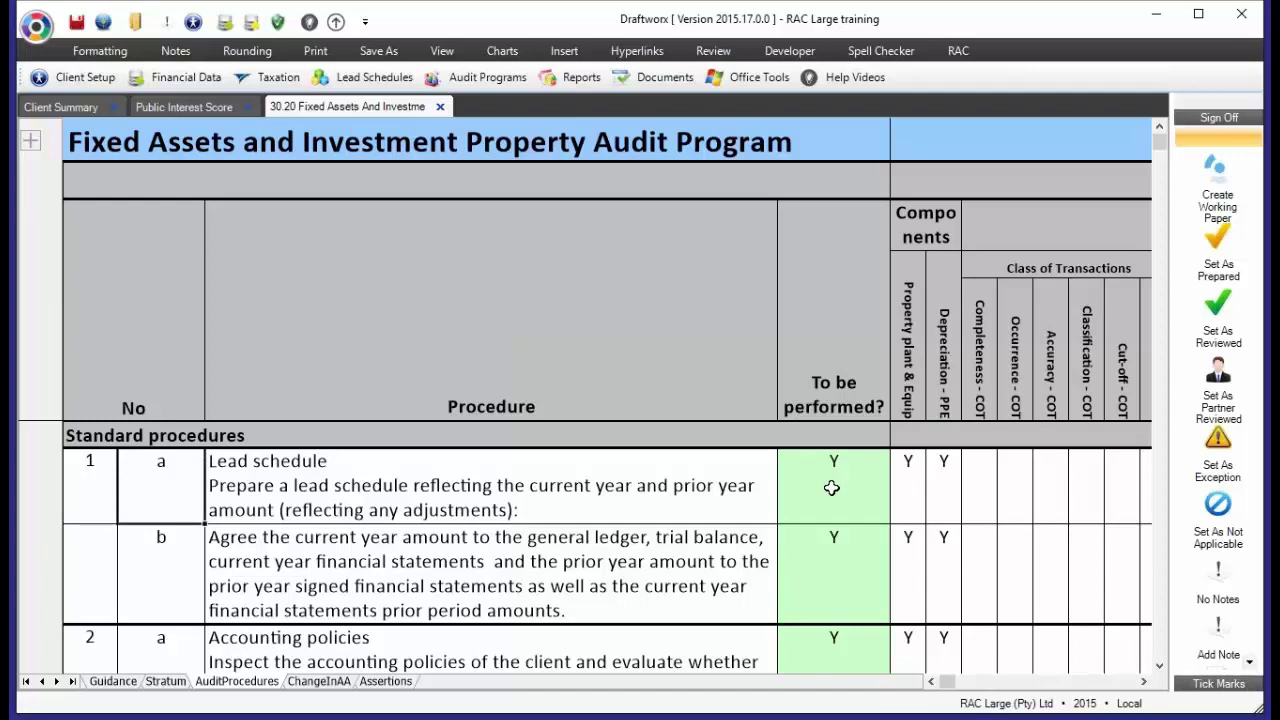
click(909, 481)
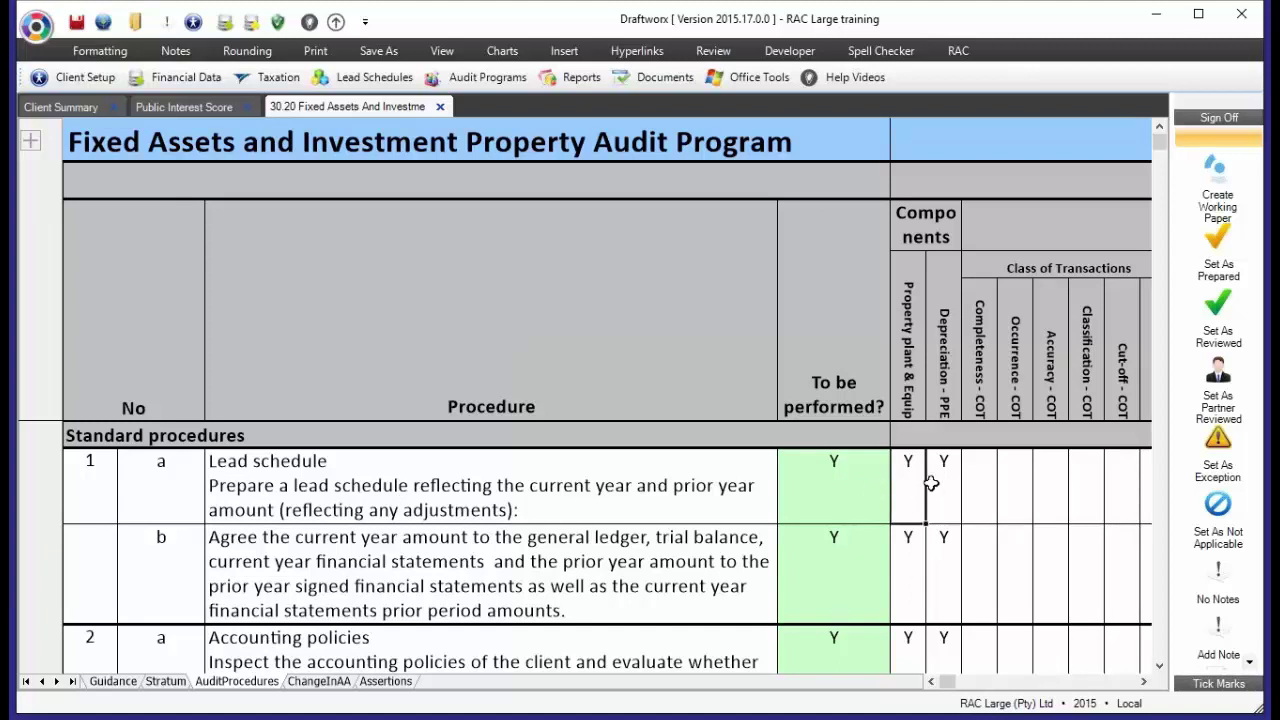
scroll(1020, 400, right, 1)
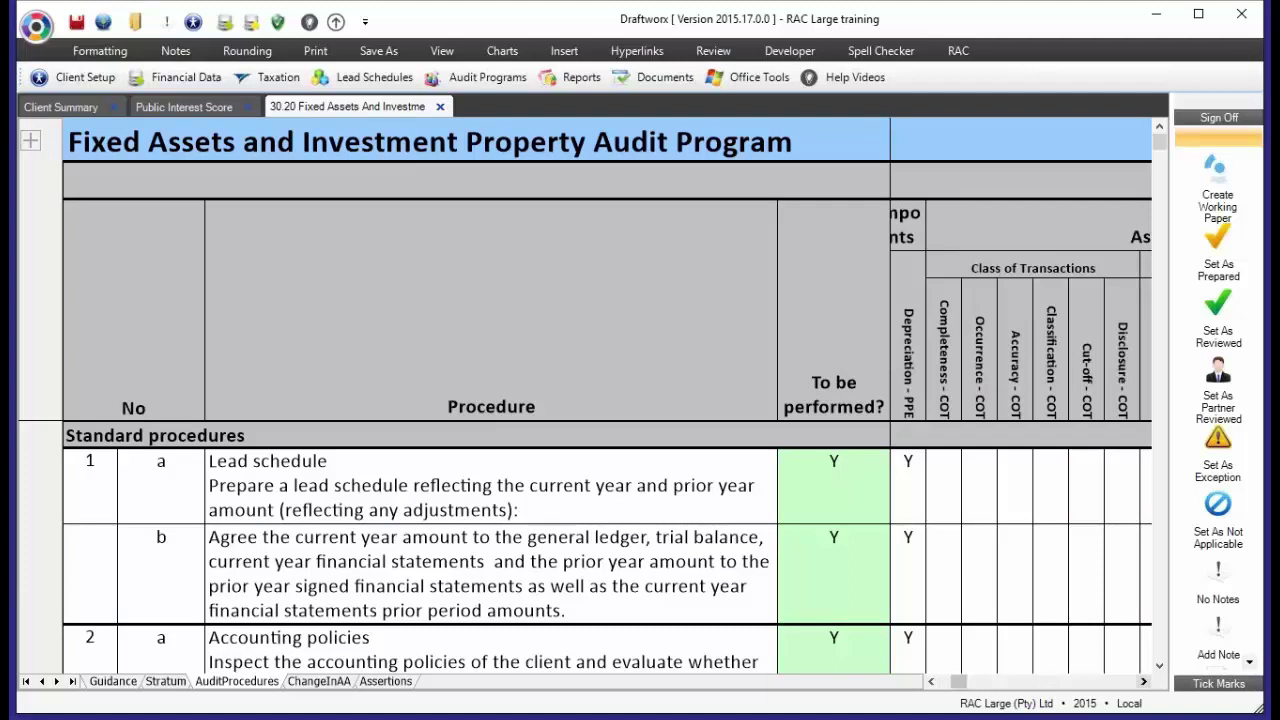
scroll(1145, 681, right, 6)
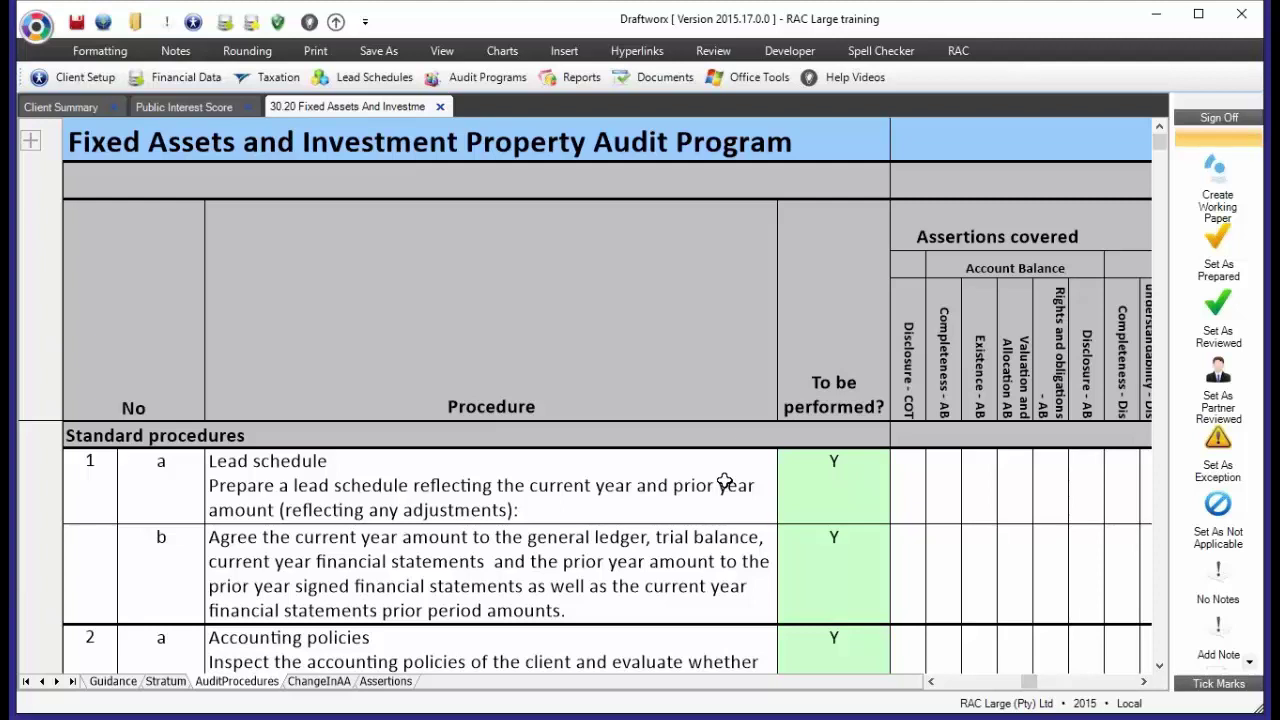
scroll(724, 482, down, 2)
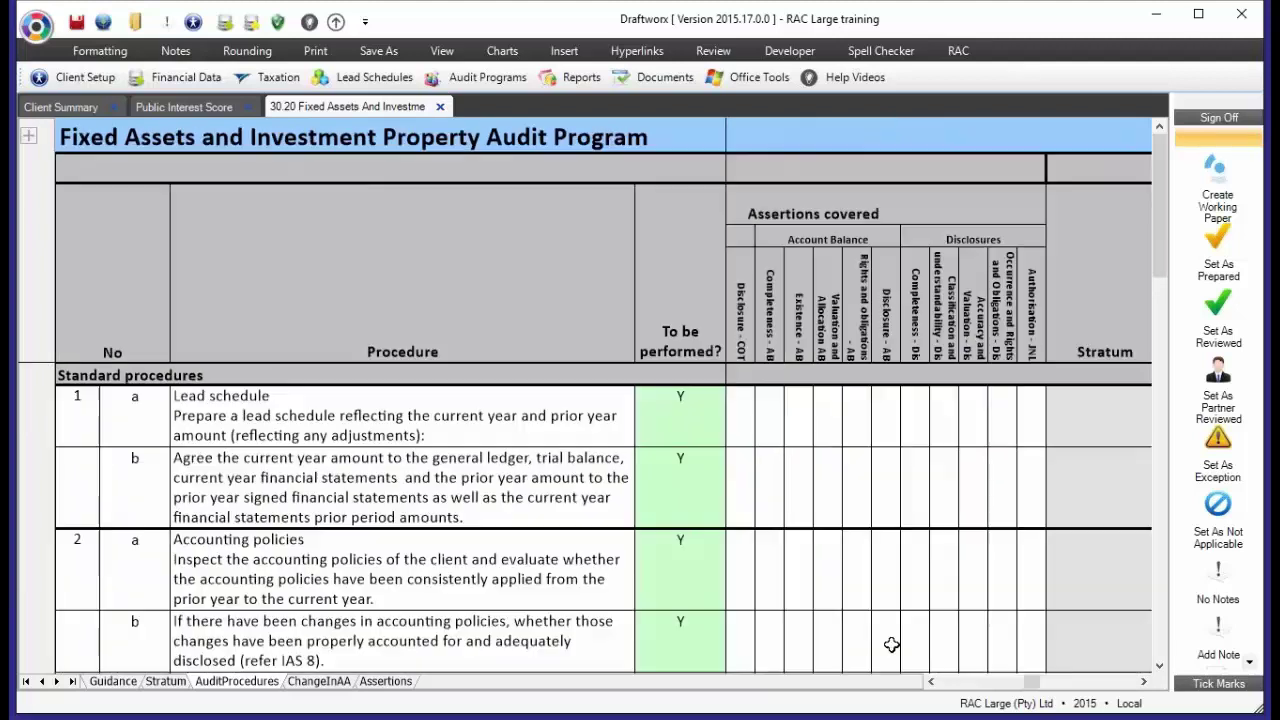
click(984, 681)
scroll(947, 585, down, 1)
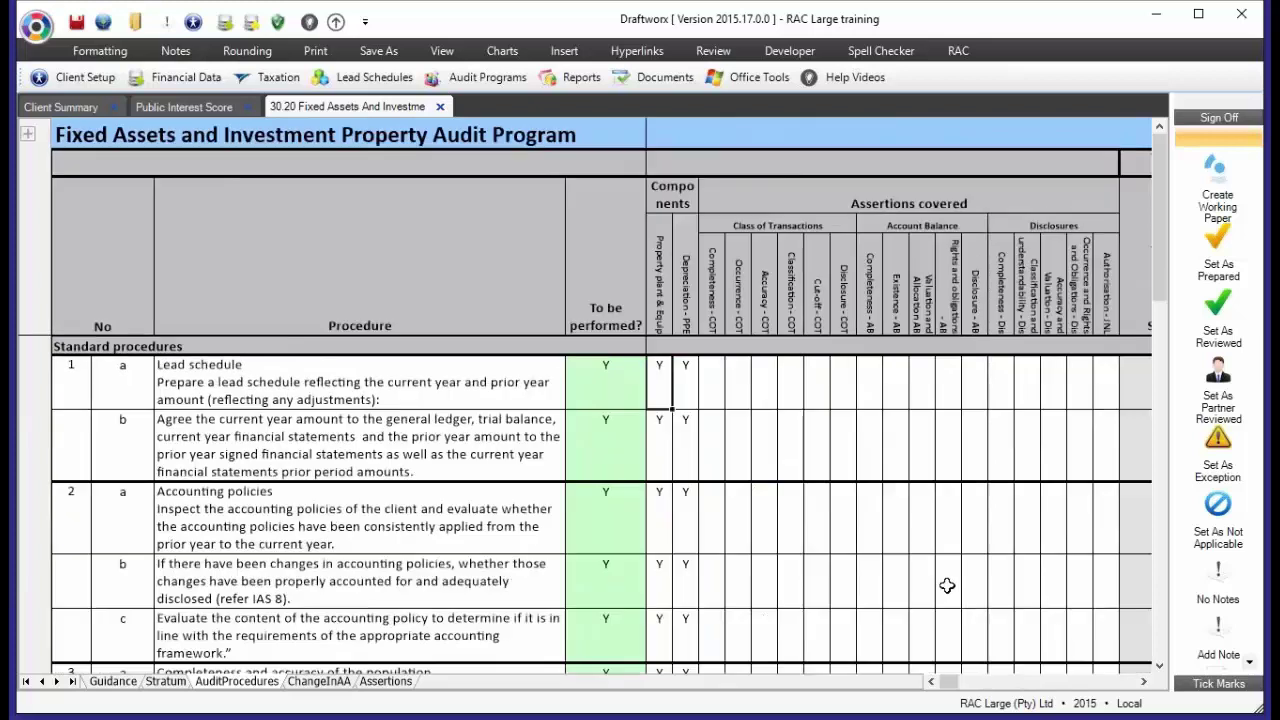
scroll(947, 585, down, 1)
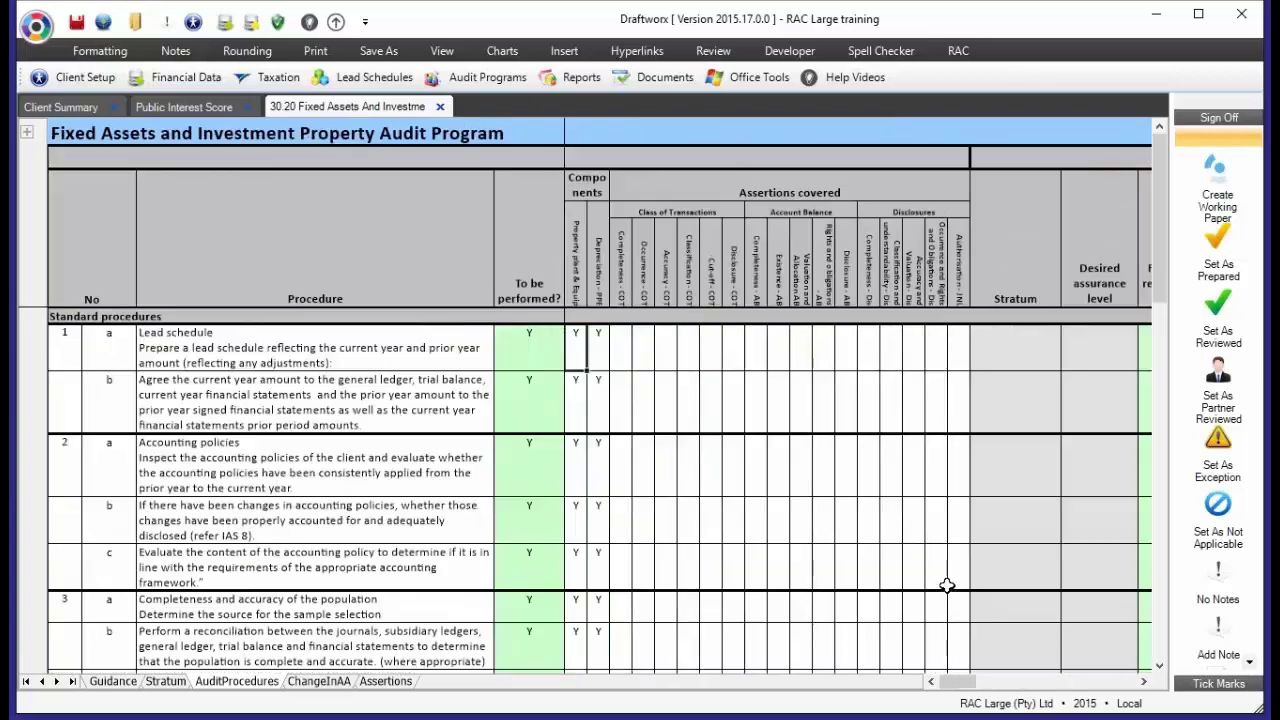
drag(643, 265, 960, 270)
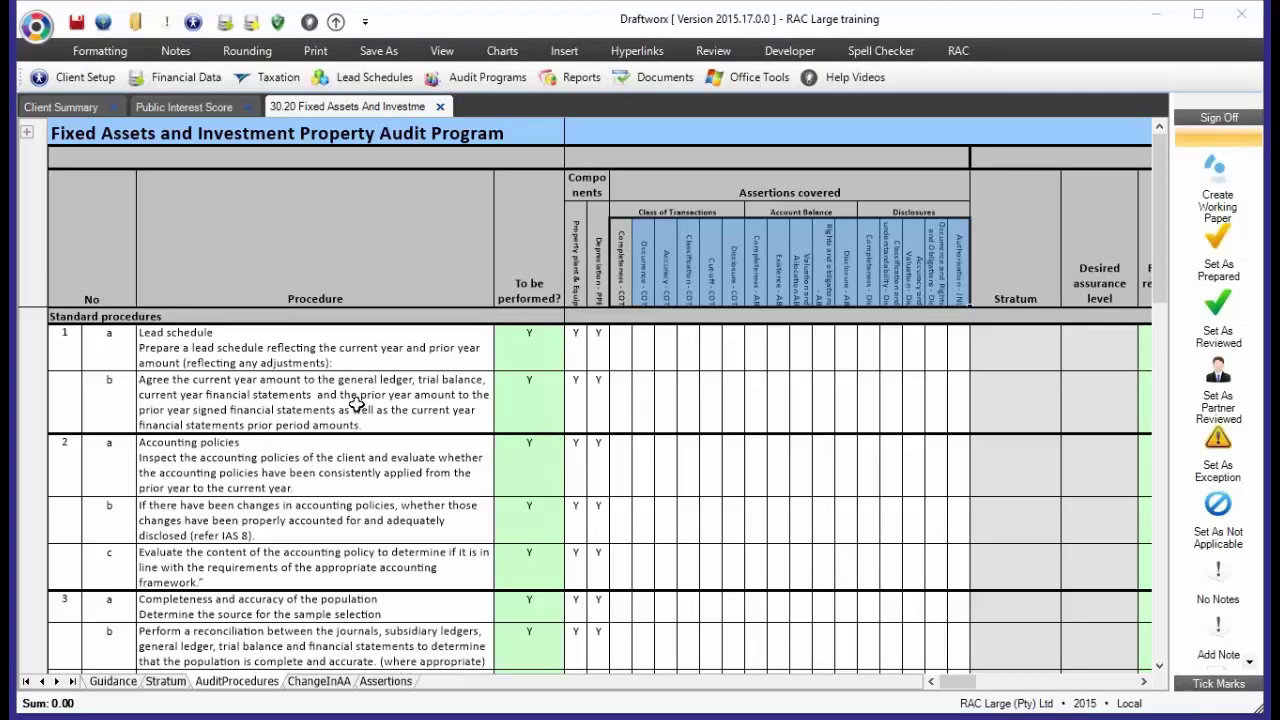
drag(100, 322, 110, 420)
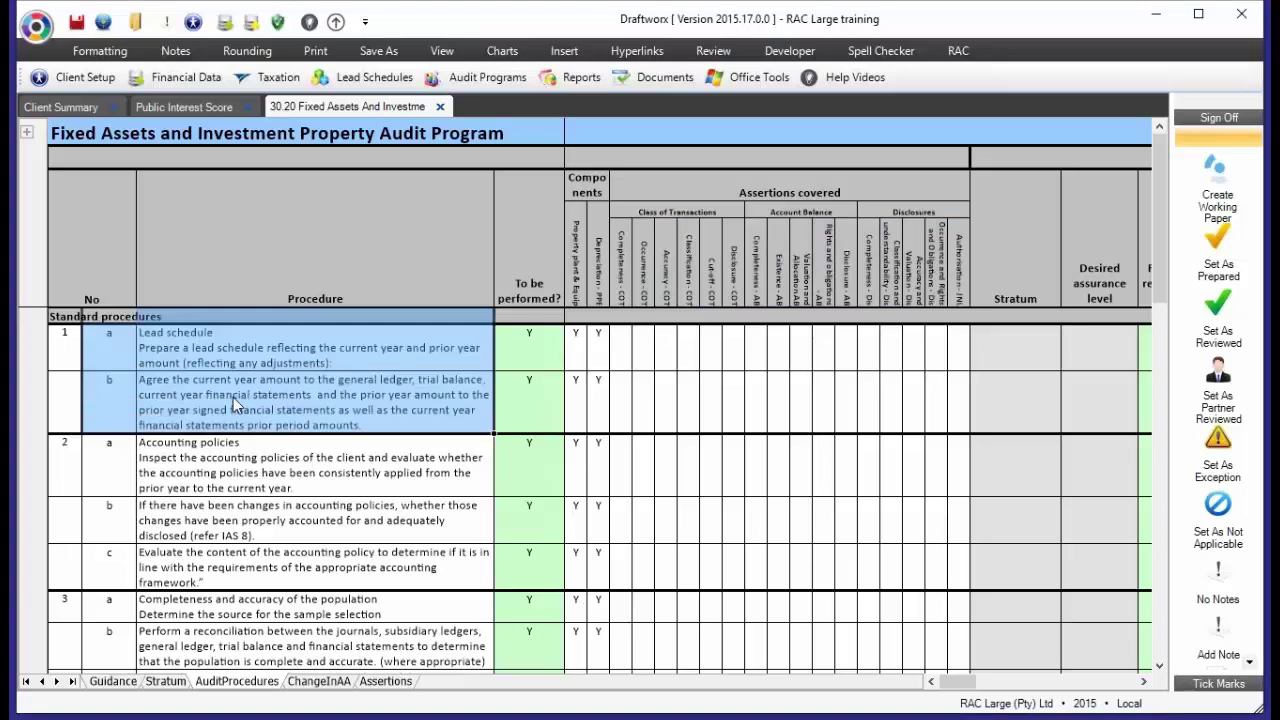
drag(75, 318, 352, 426)
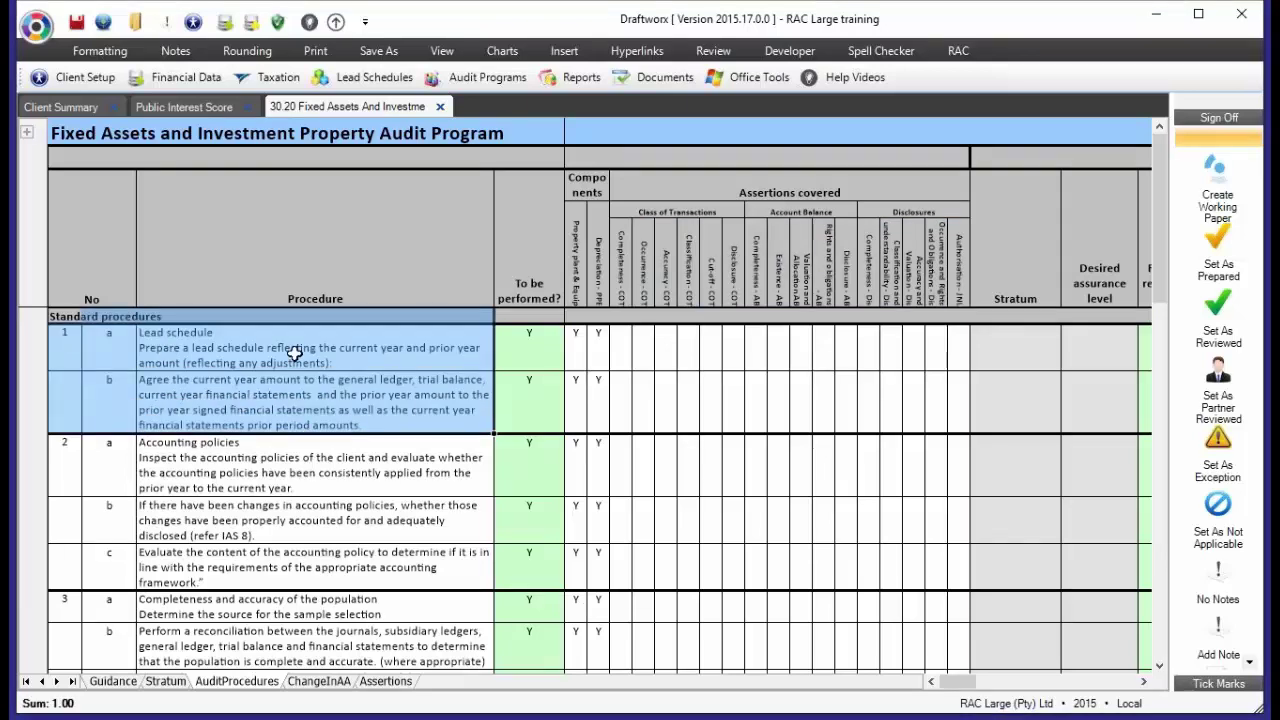
click(173, 341)
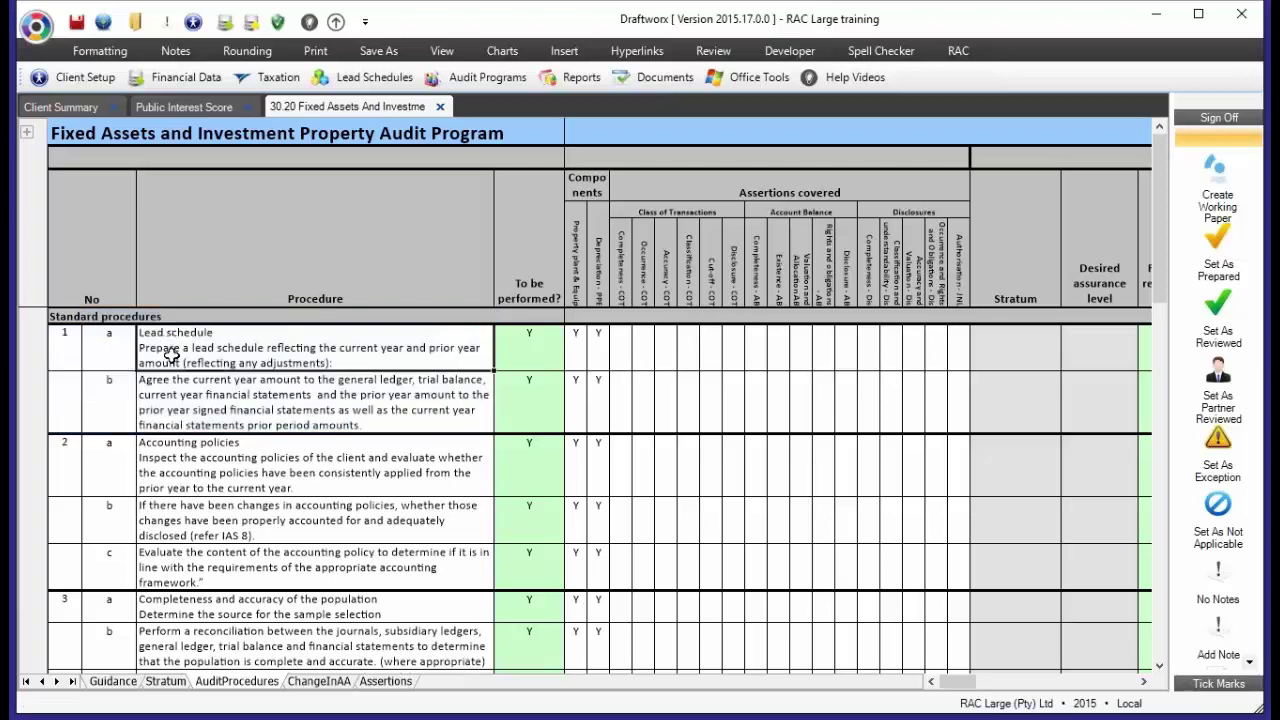
click(212, 474)
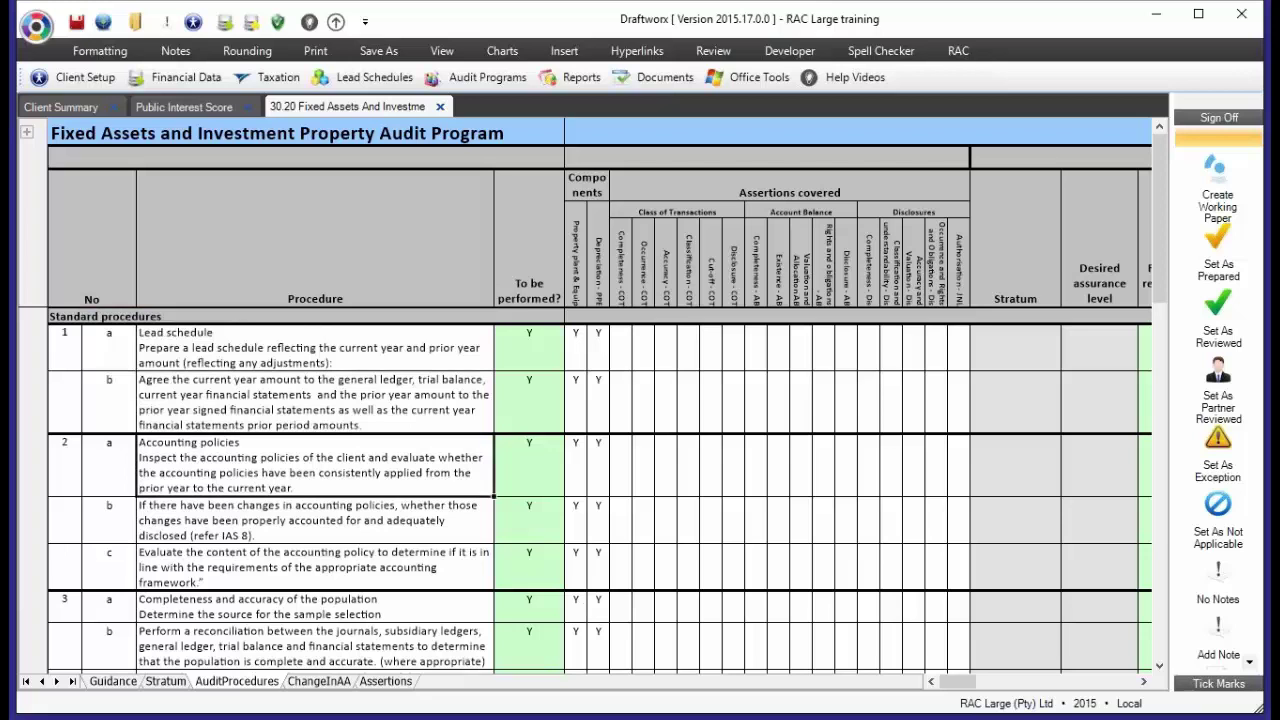
click(207, 614)
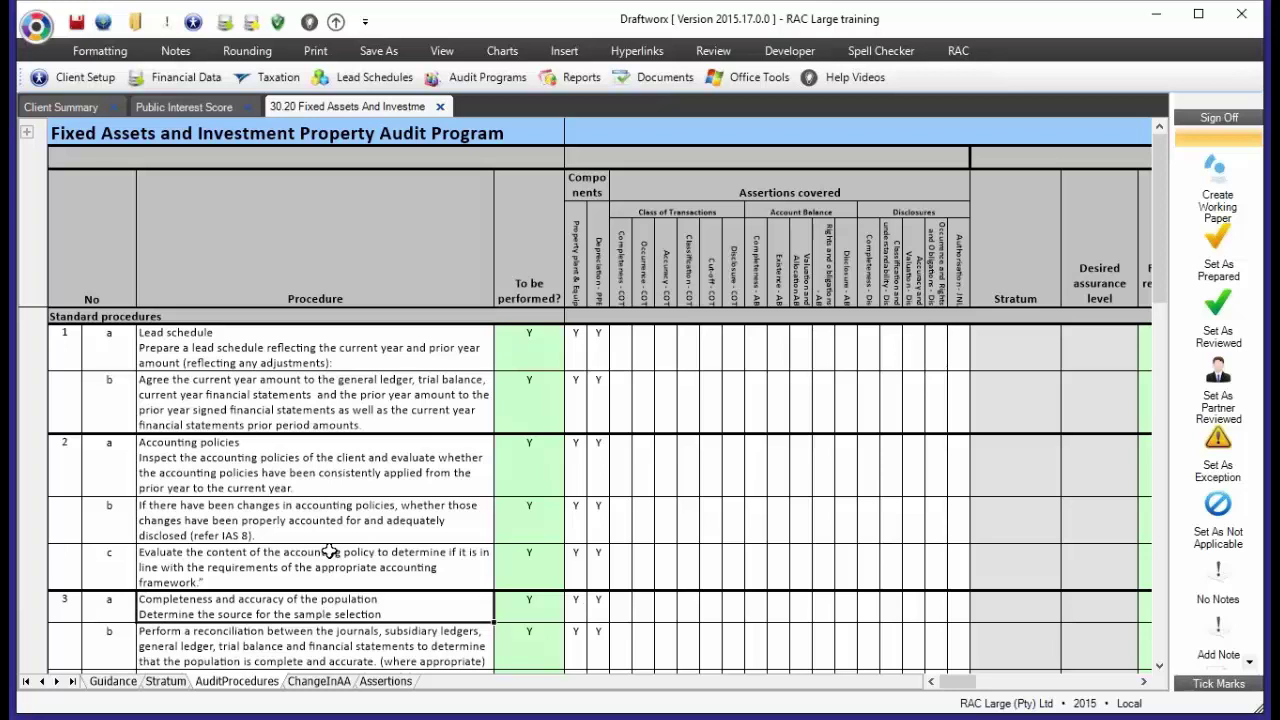
scroll(302, 540, down, 2)
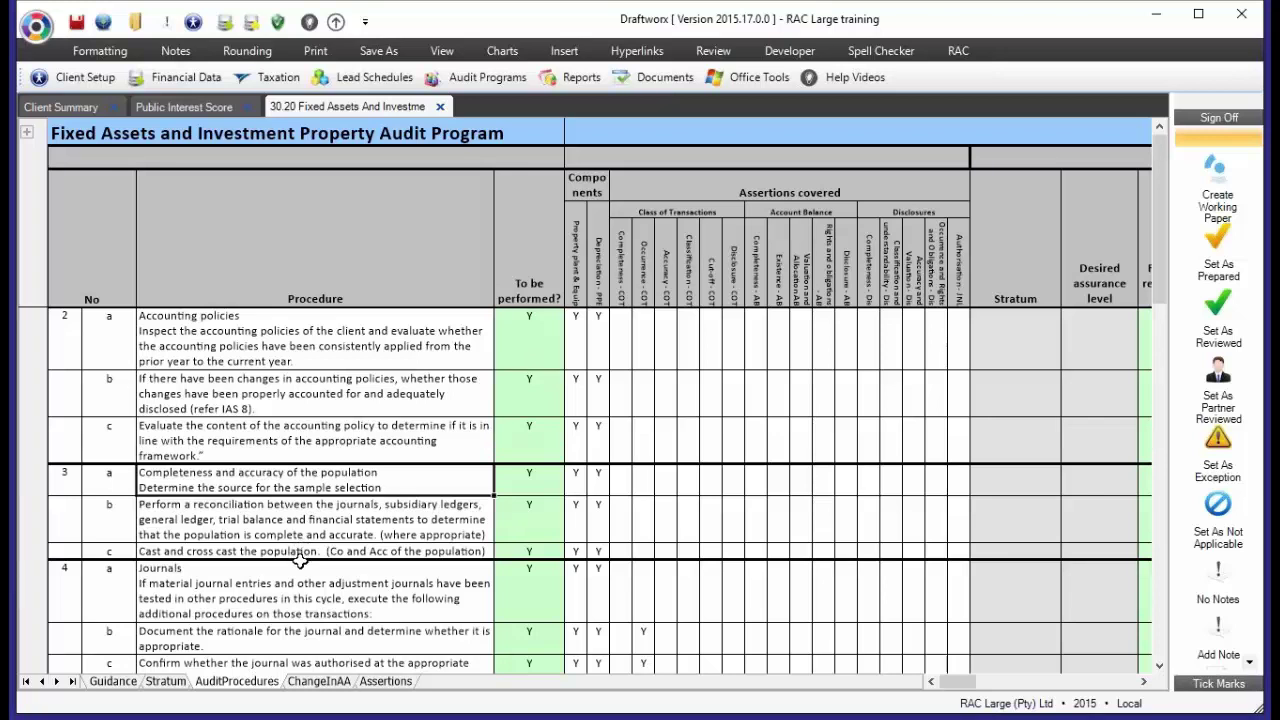
scroll(300, 560, up, 3)
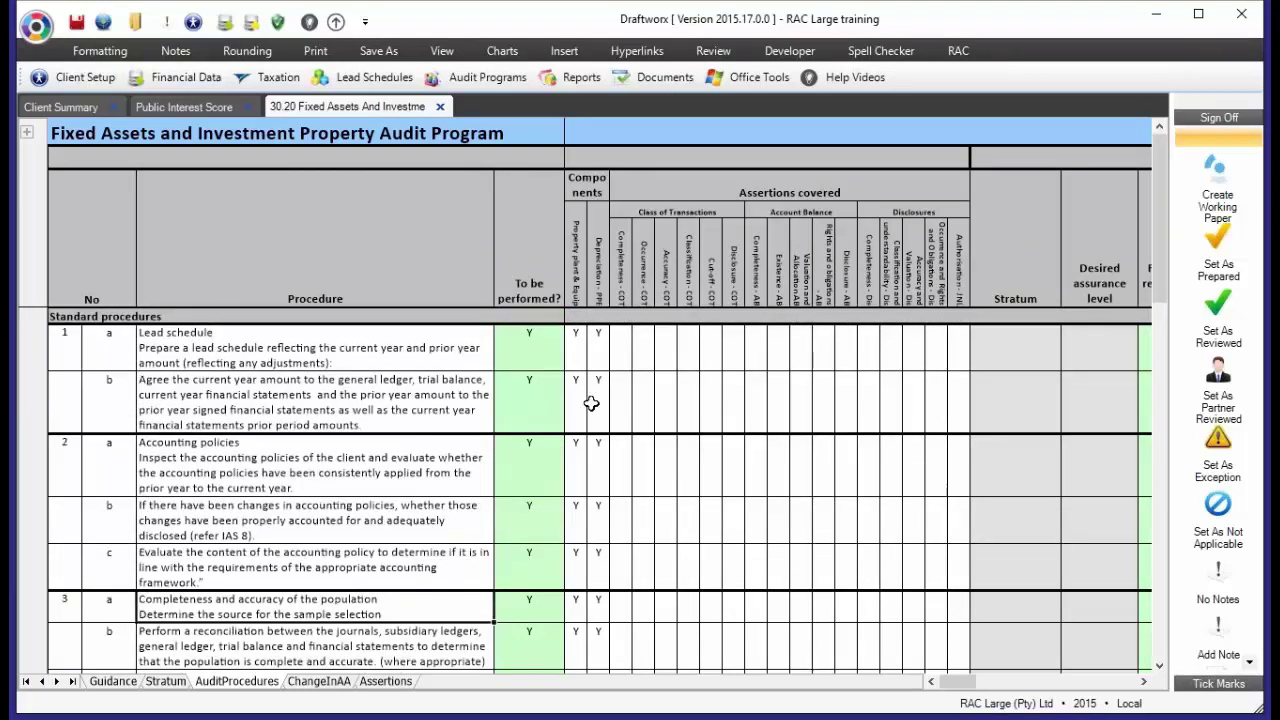
drag(616, 350, 963, 658)
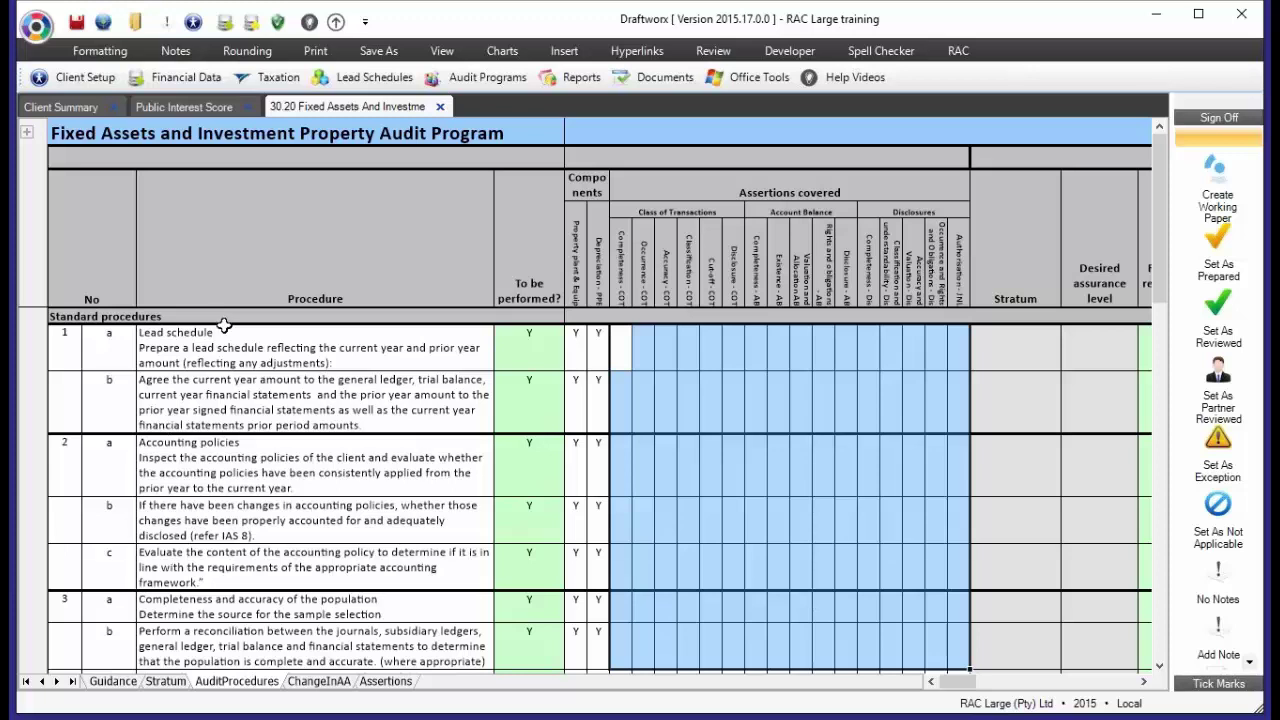
click(1025, 338)
click(1119, 351)
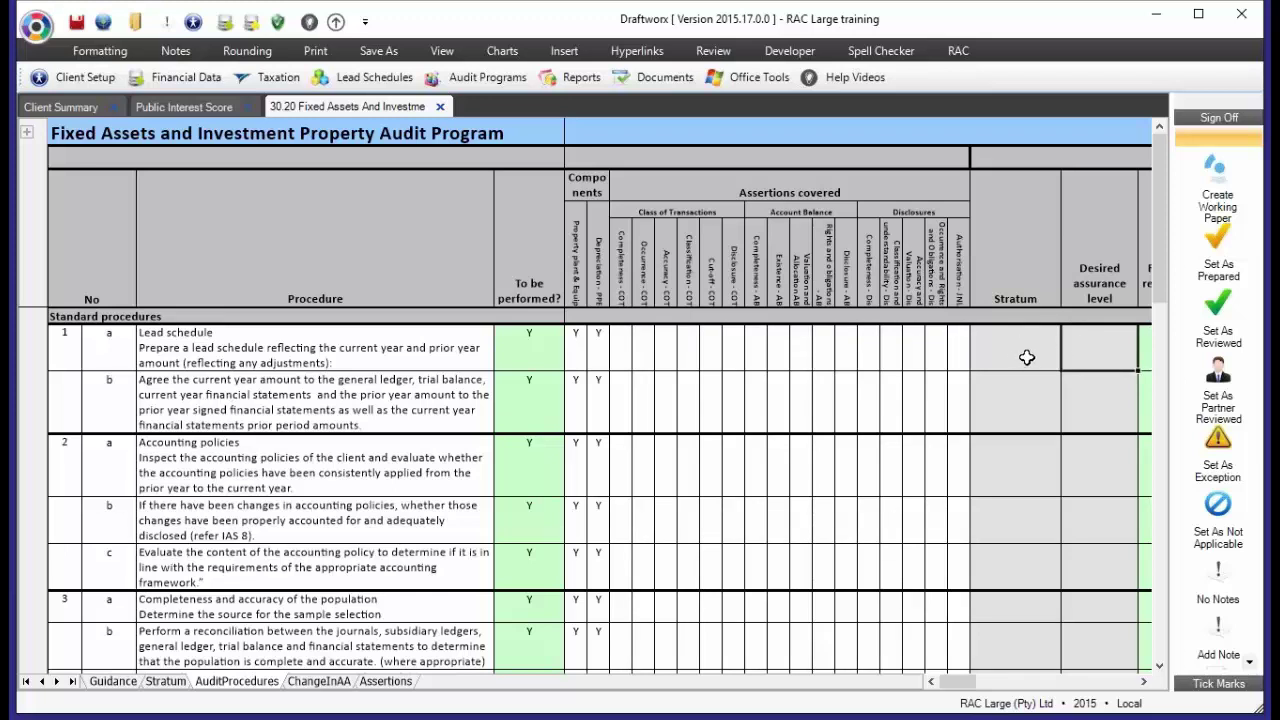
drag(1094, 347, 620, 606)
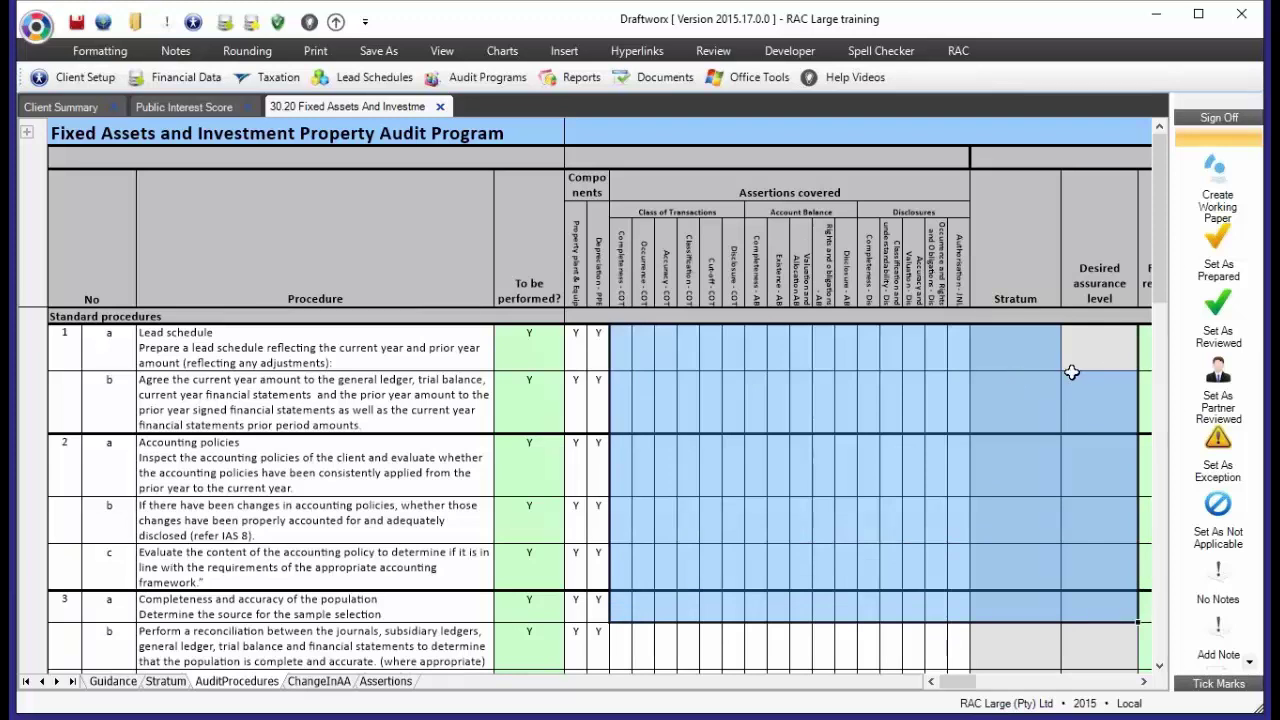
click(357, 349)
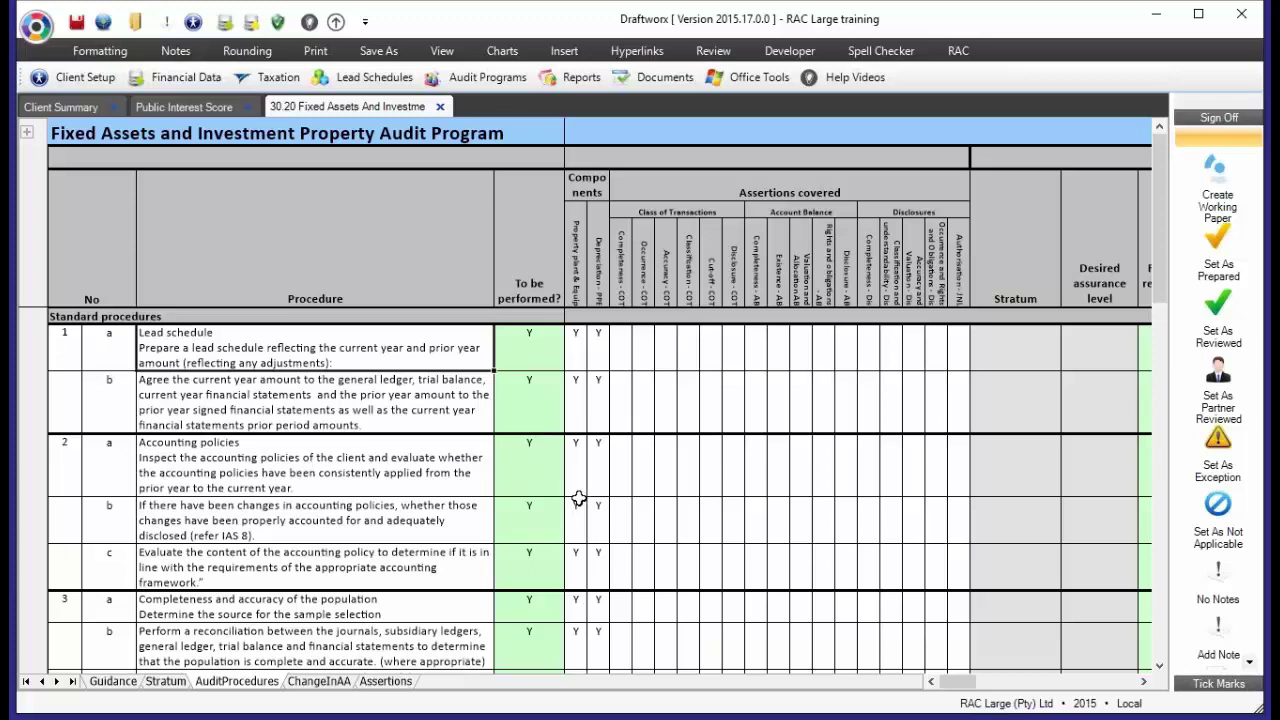
scroll(578, 498, down, 4)
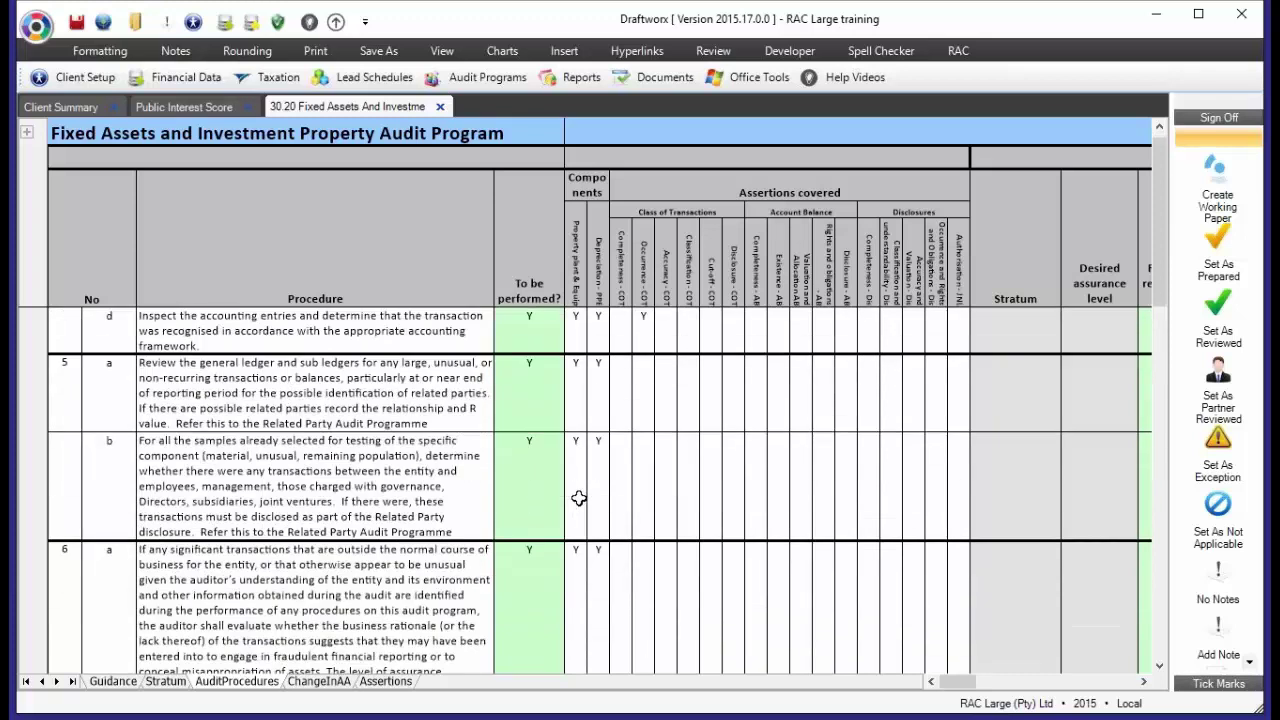
scroll(572, 498, up, 1)
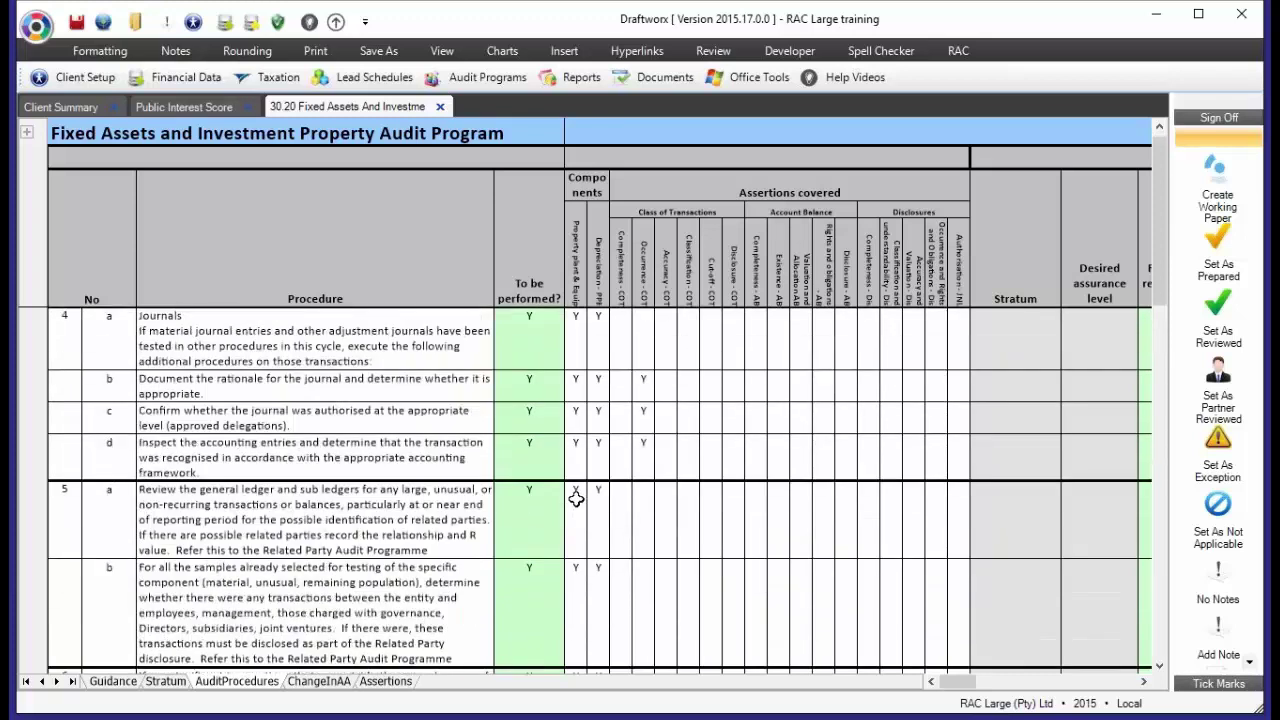
click(200, 341)
scroll(320, 408, up, 2)
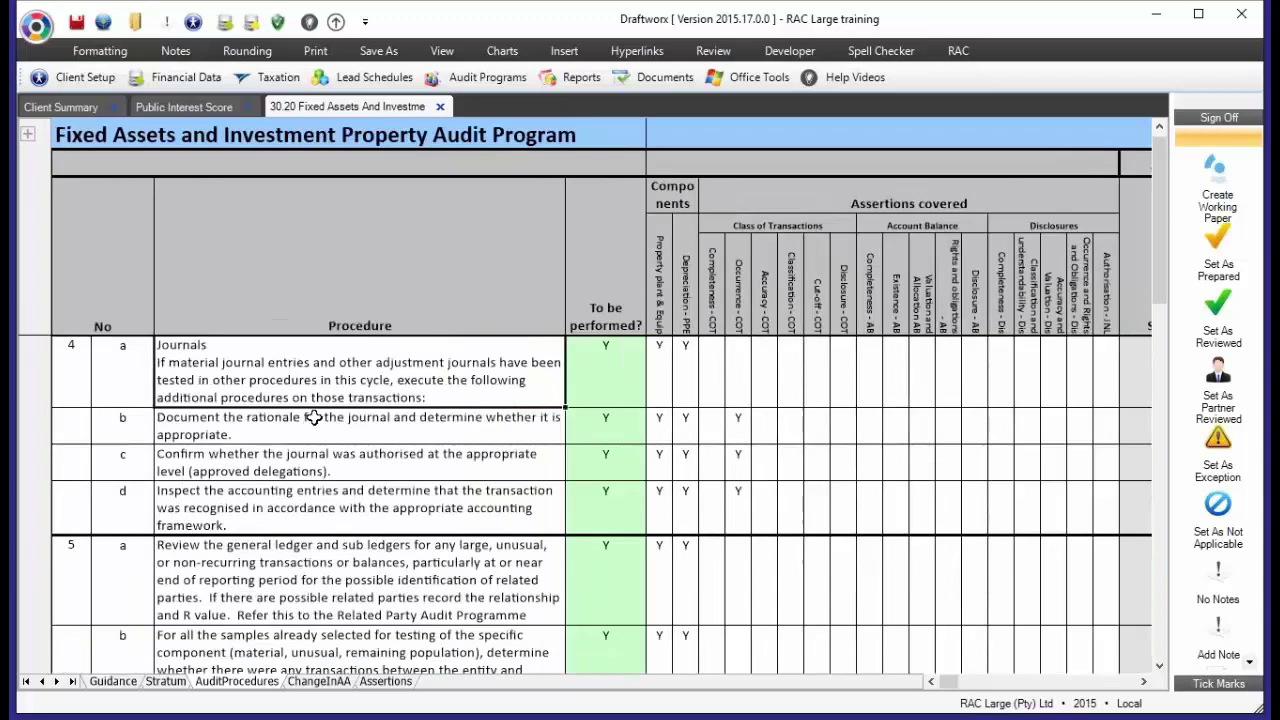
scroll(314, 417, up, 1)
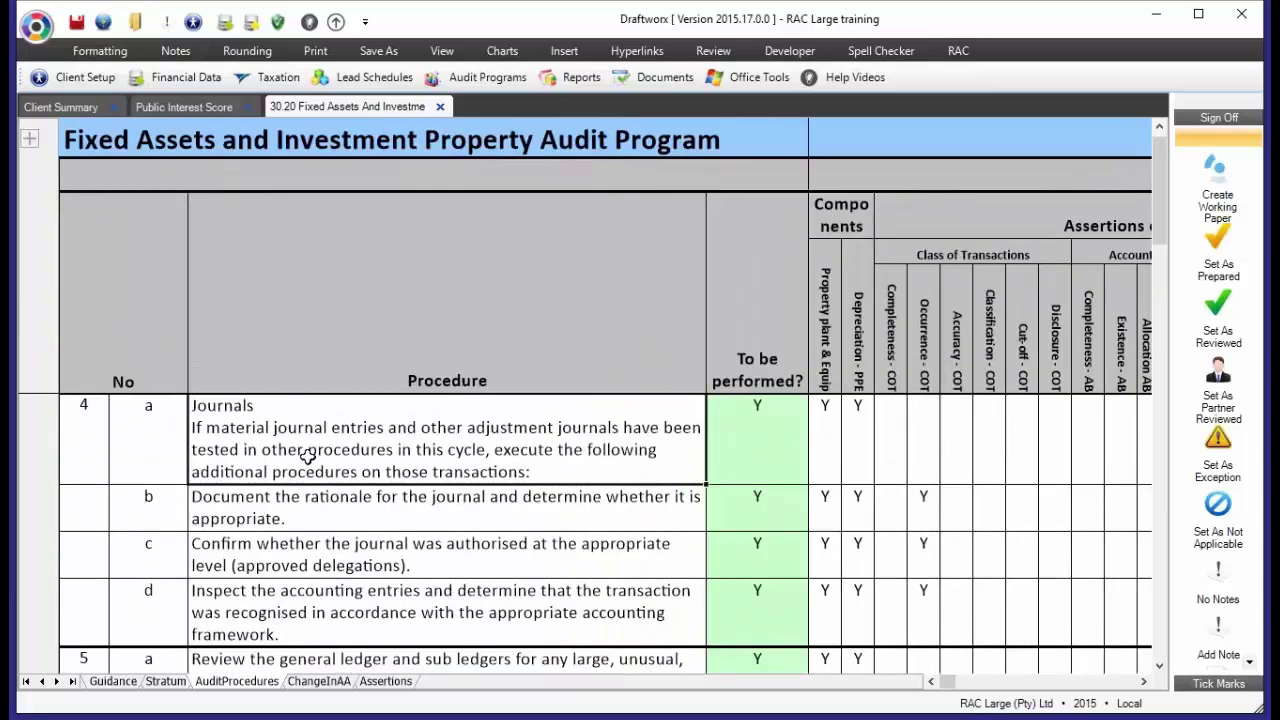
click(483, 77)
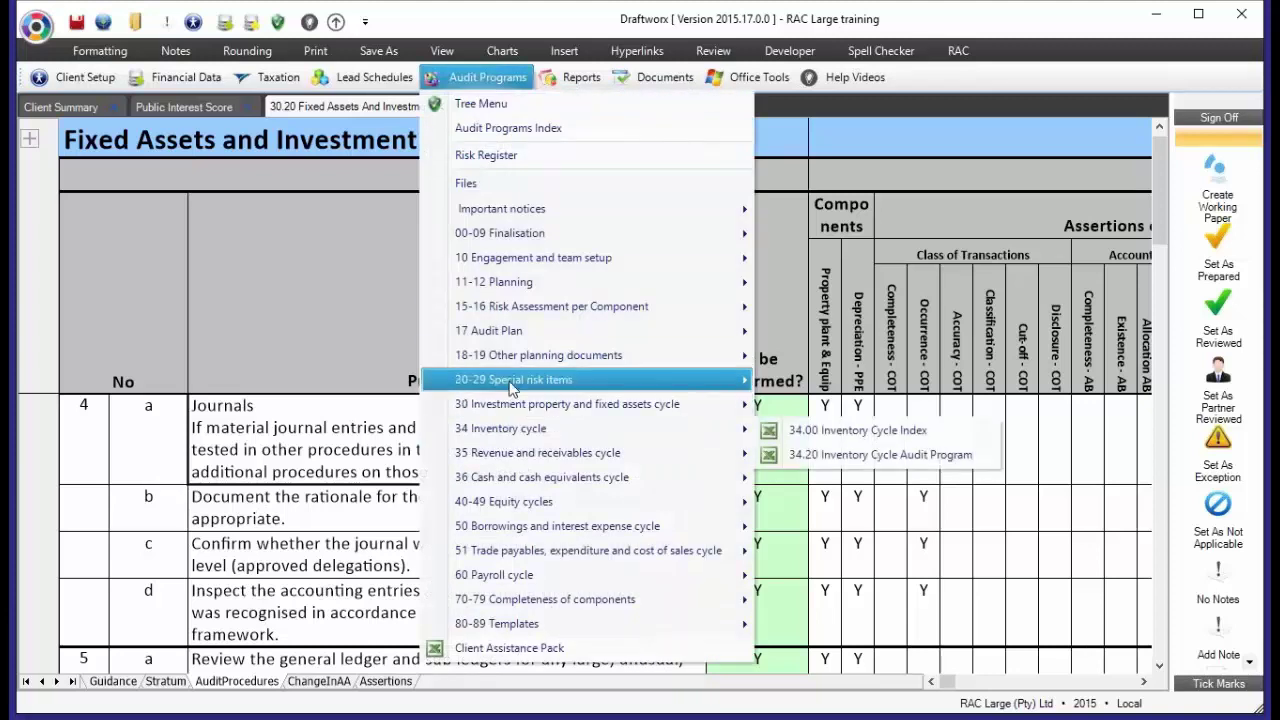
mouse_move(511, 385)
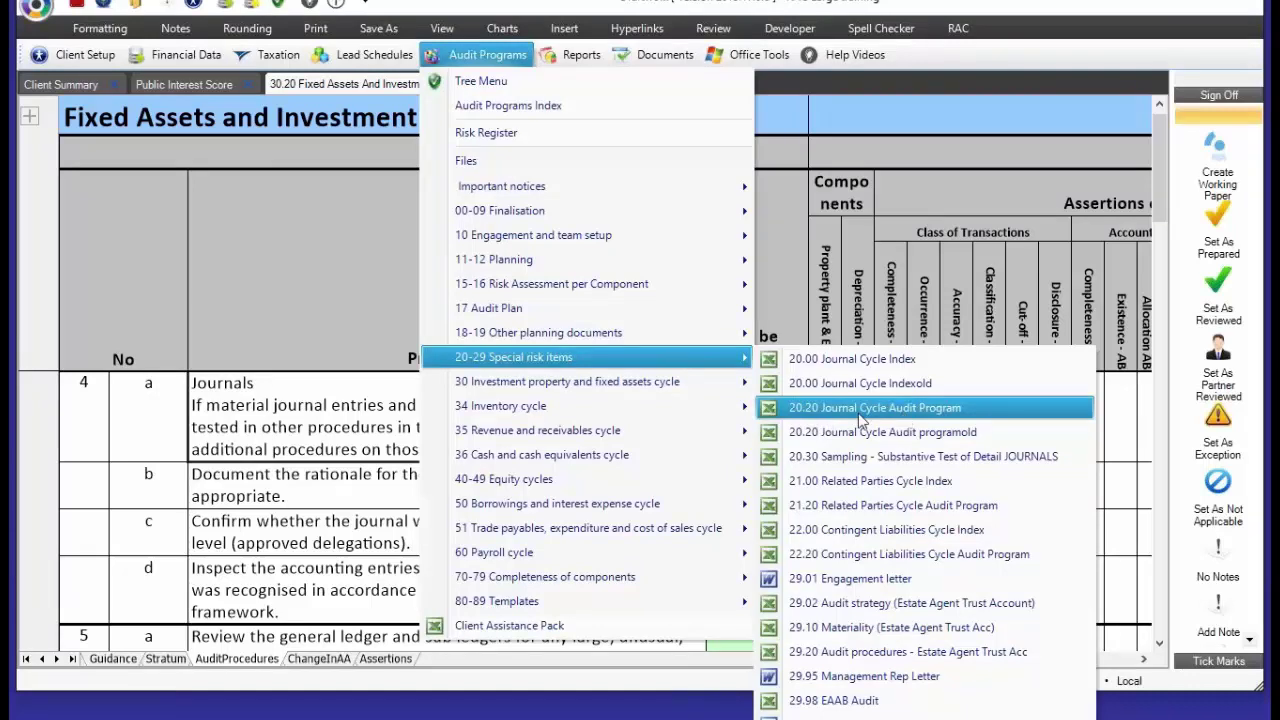
click(906, 420)
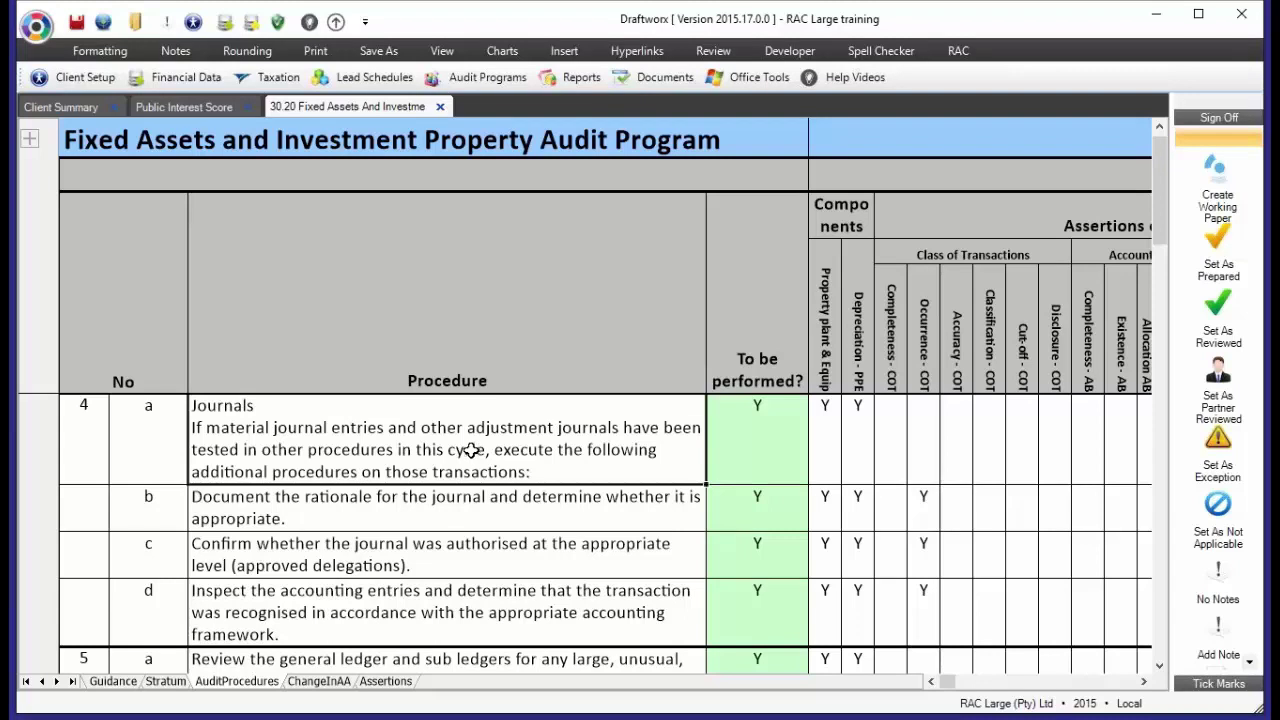
drag(90, 440, 300, 612)
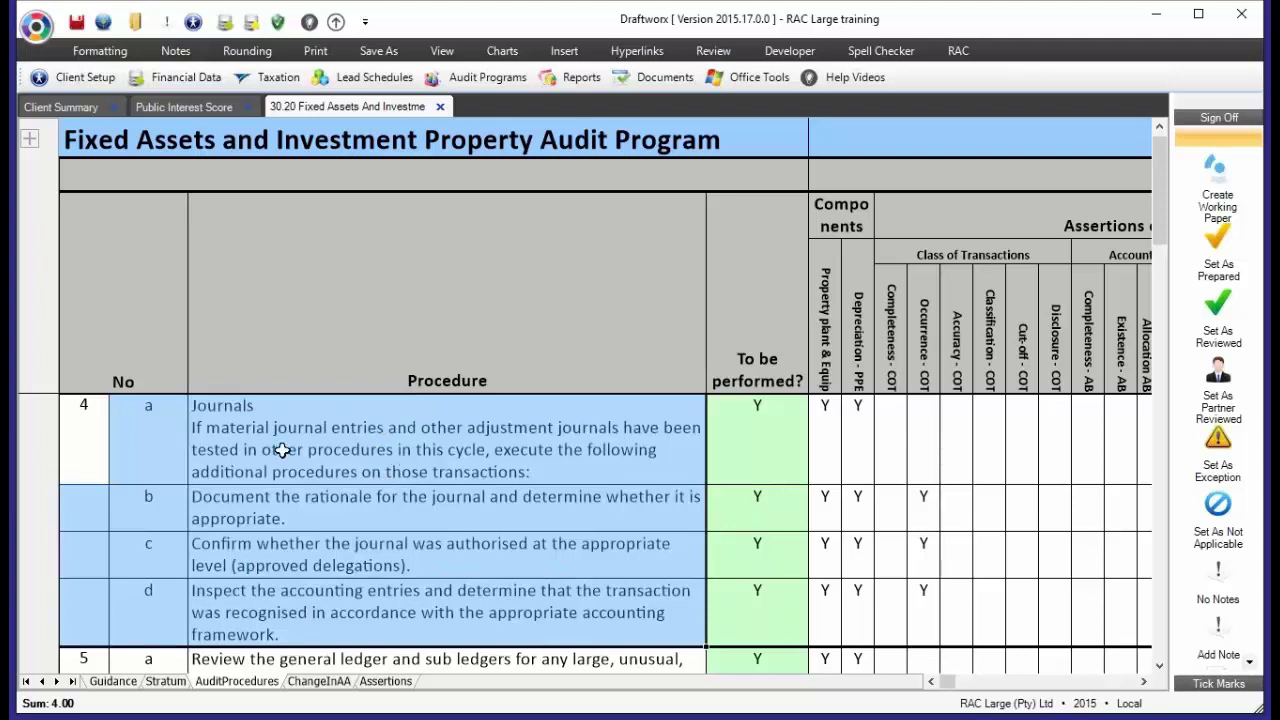
drag(165, 455, 268, 622)
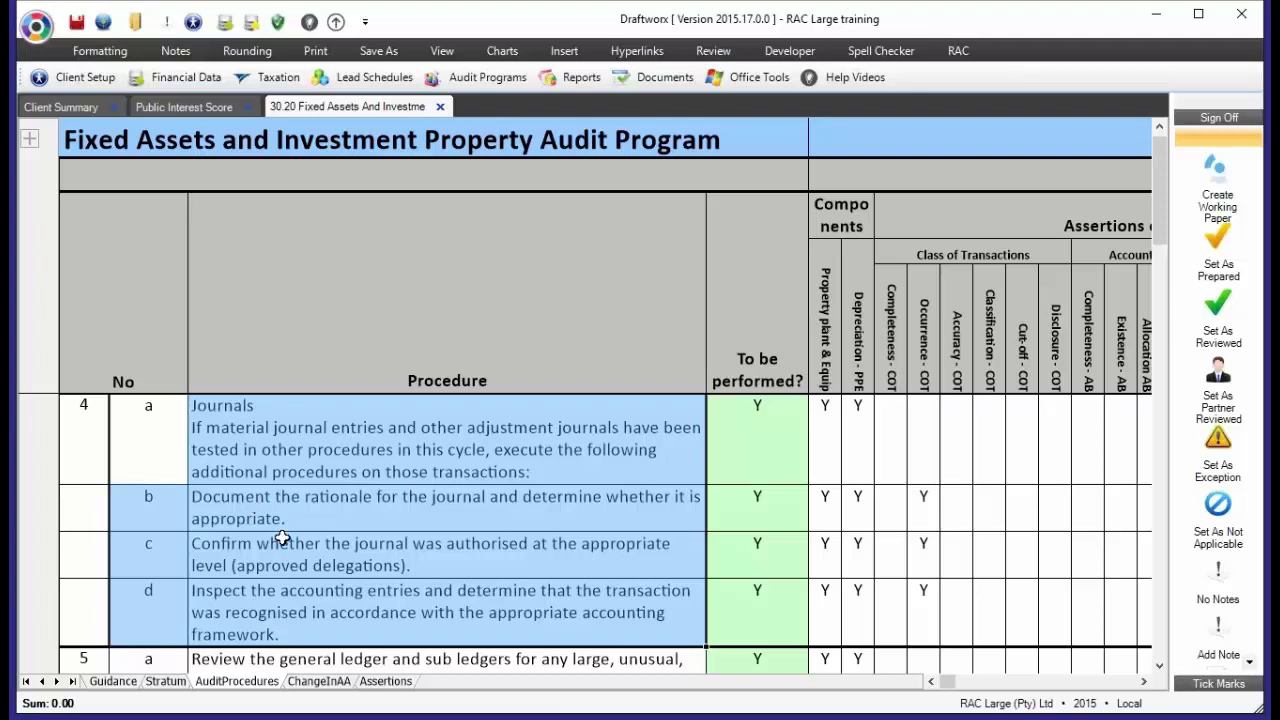
scroll(200, 520, down, 1)
scroll(71, 443, down, 1)
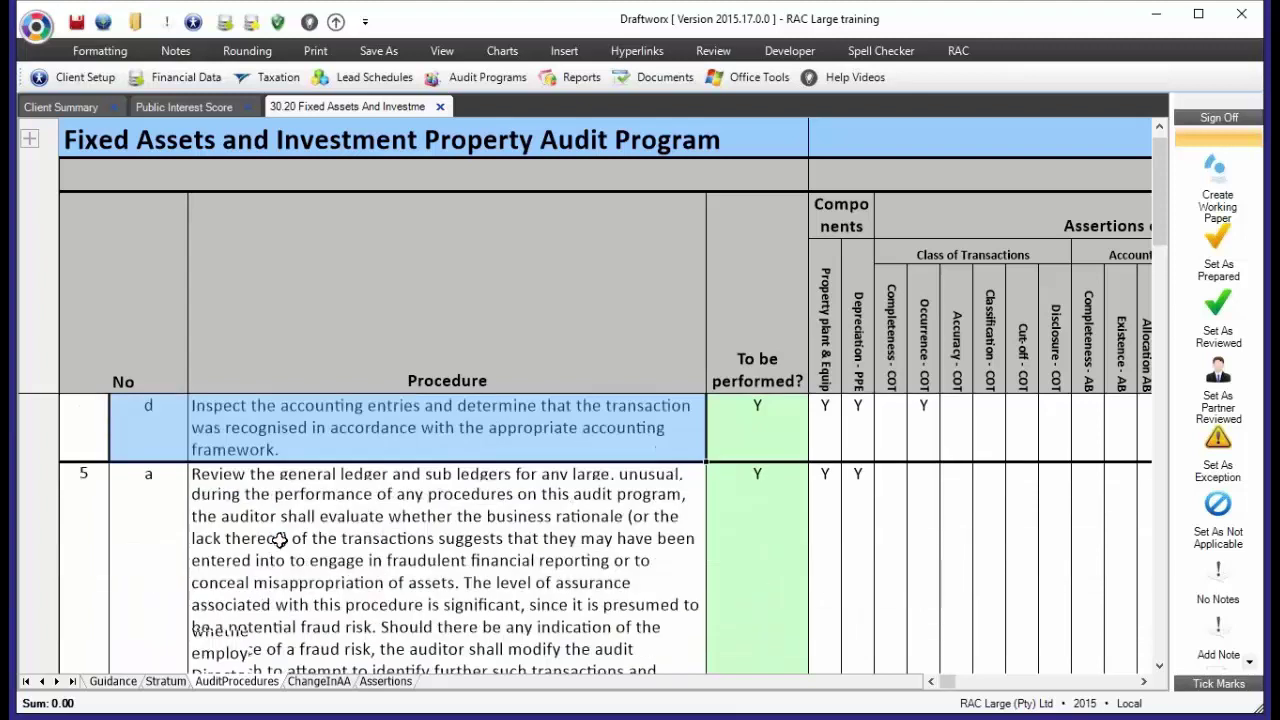
scroll(93, 477, up, 1)
click(245, 502)
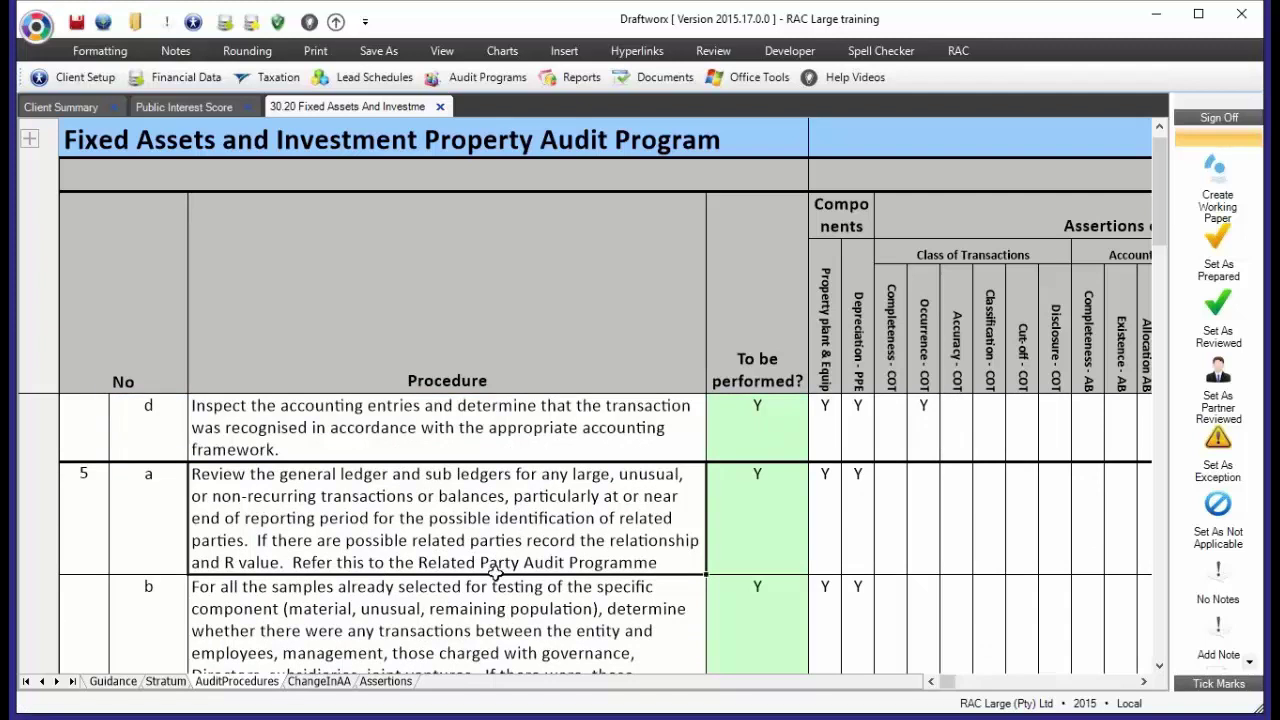
scroll(490, 578, down, 1)
click(432, 510)
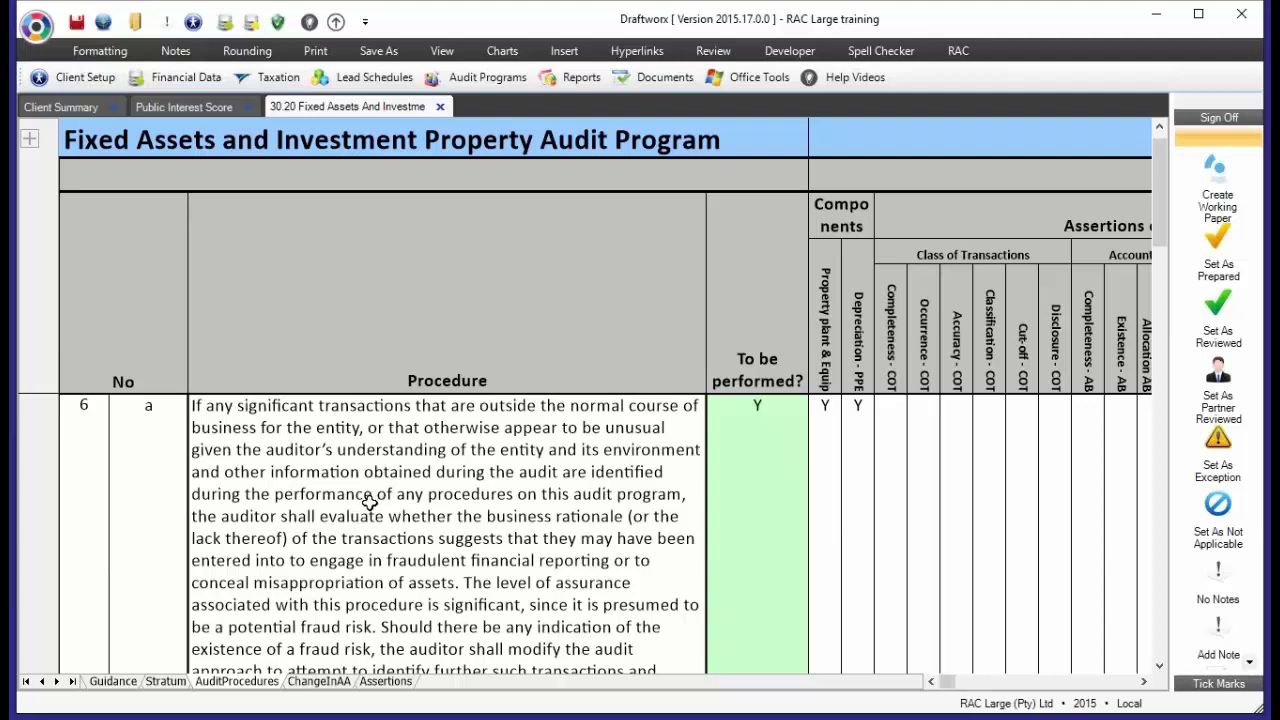
scroll(365, 515, up, 5)
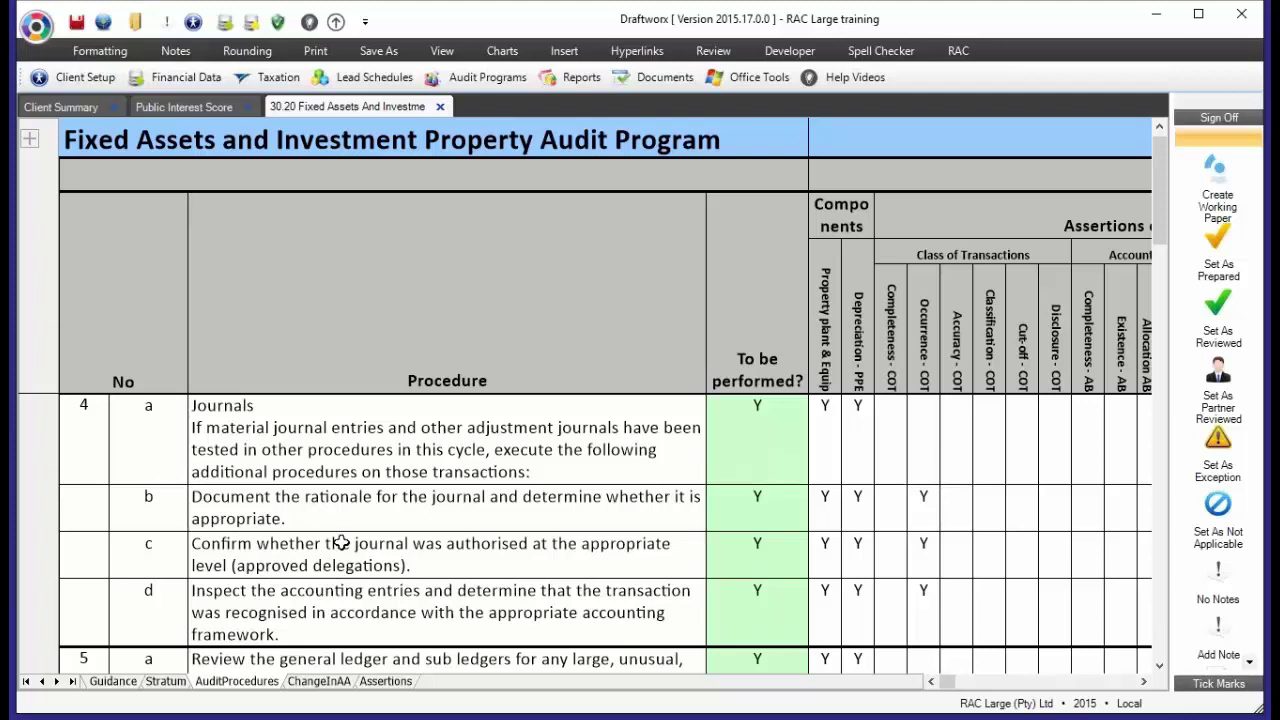
scroll(340, 513, up, 5)
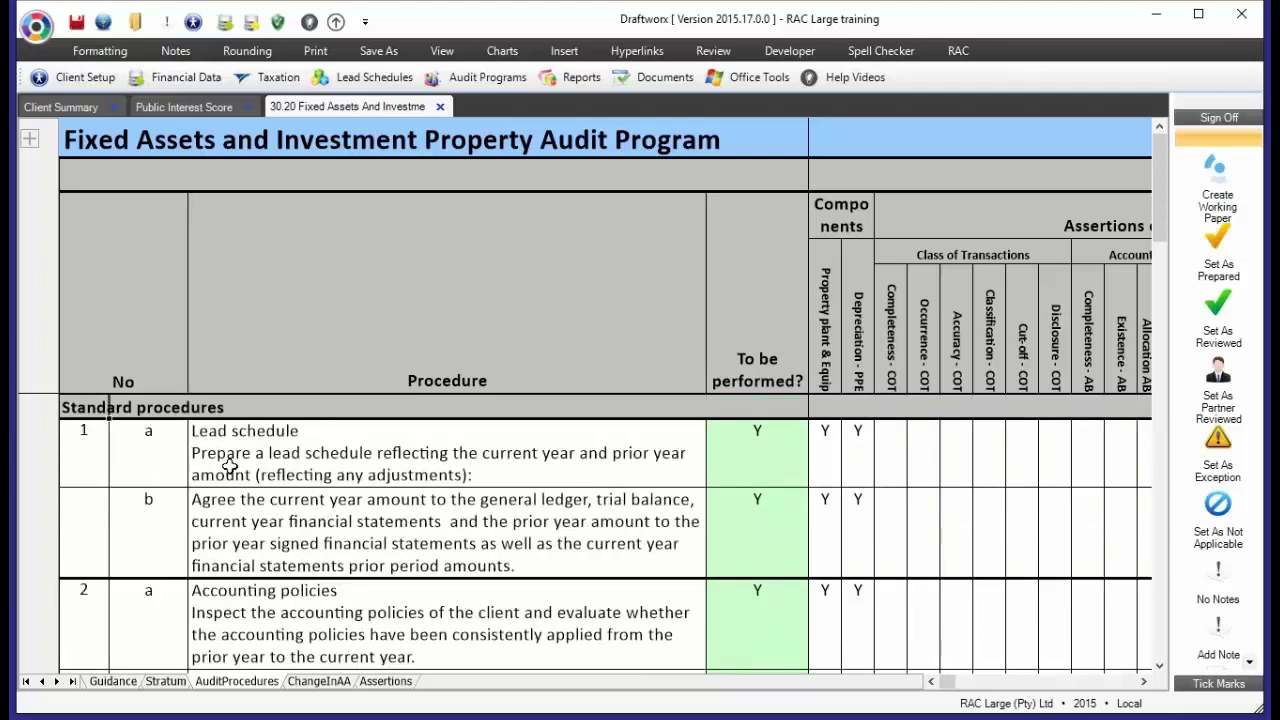
scroll(228, 467, down, 5)
scroll(229, 467, down, 12)
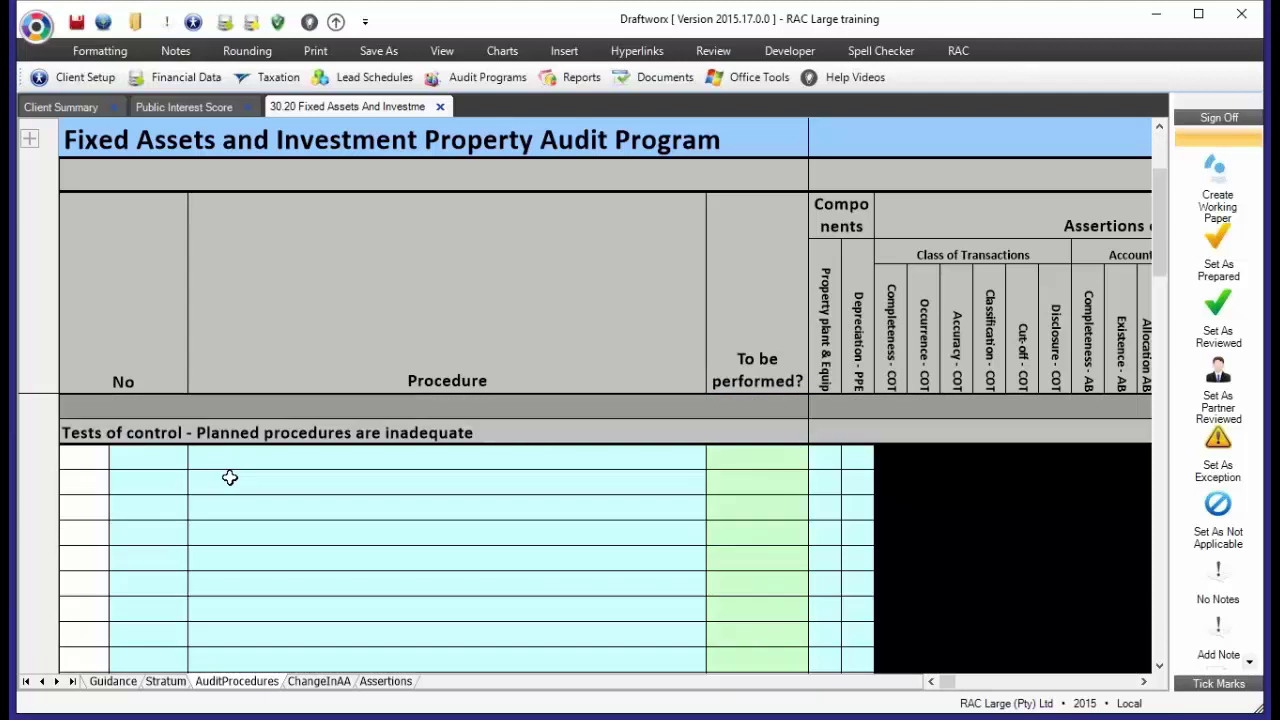
Scroll to the empty 'Tests of control - Planned procedures are inadequate' section and select its first procedure row
click(100, 434)
scroll(612, 416, down, 1)
scroll(612, 416, down, 1)
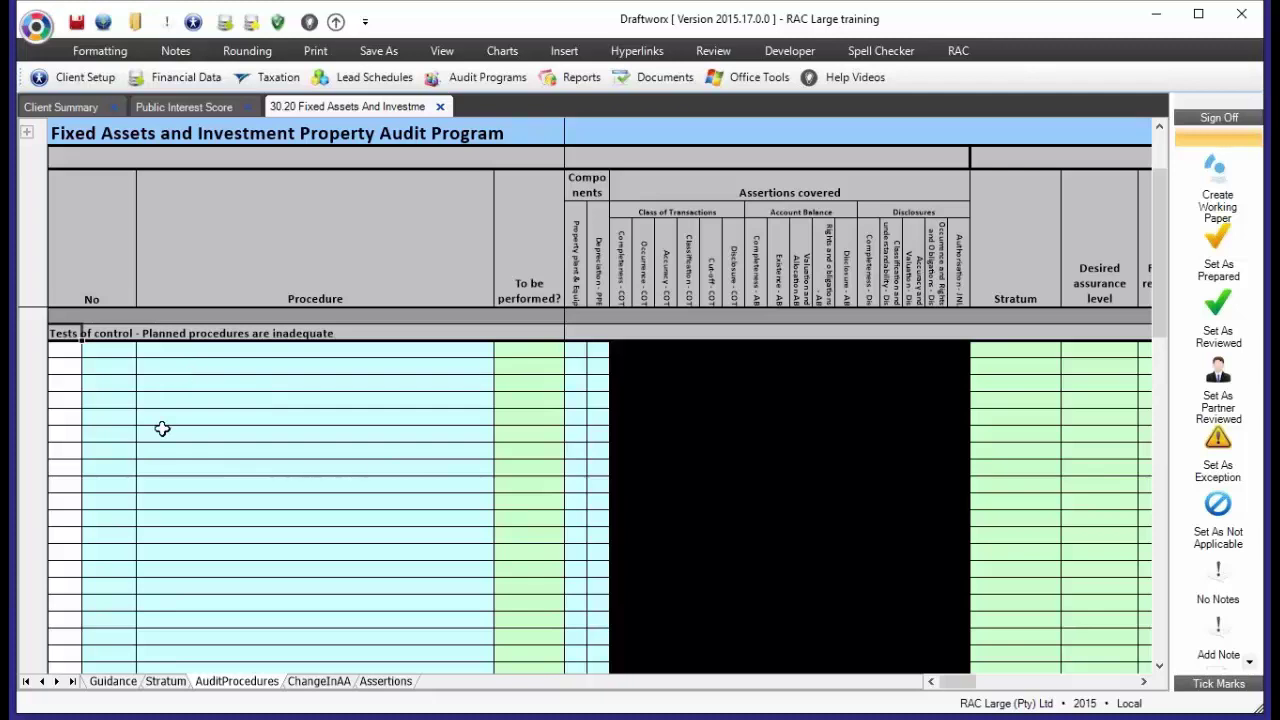
click(187, 359)
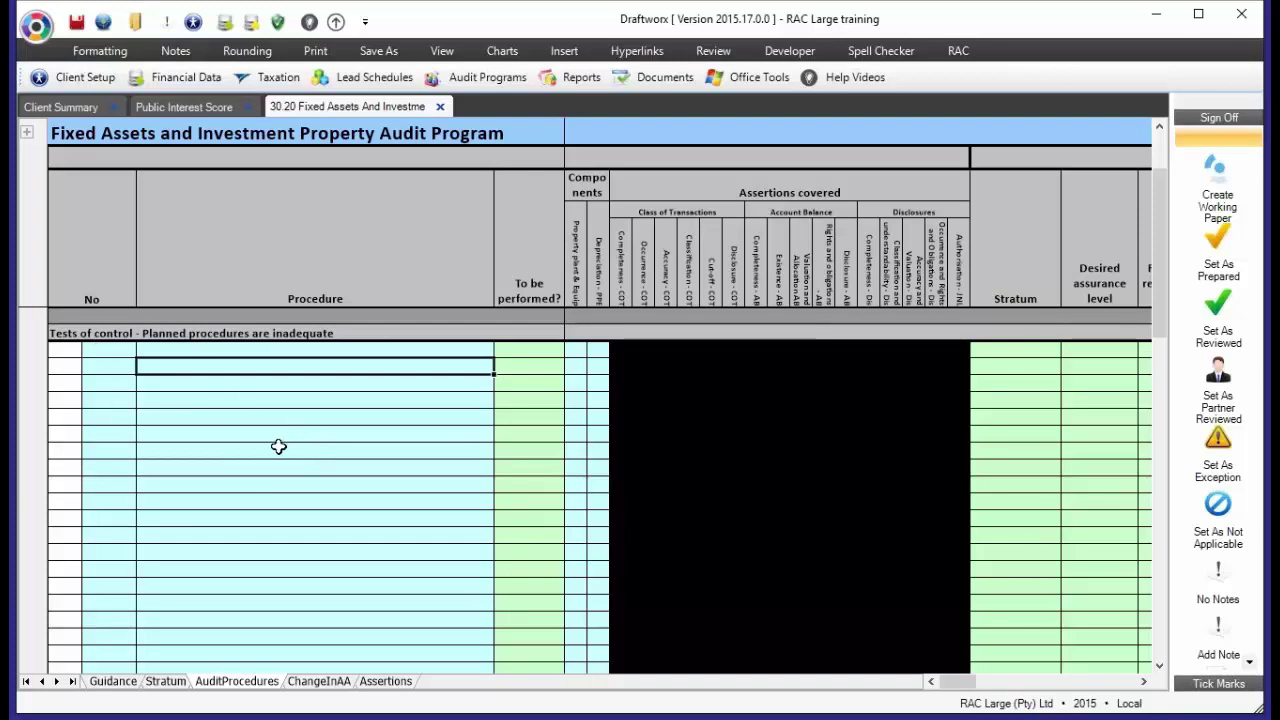
Scroll past the empty Substantive Analytical Procedures rows to the Substantive Test of Details closing balance and additions procedures
scroll(278, 446, down, 3)
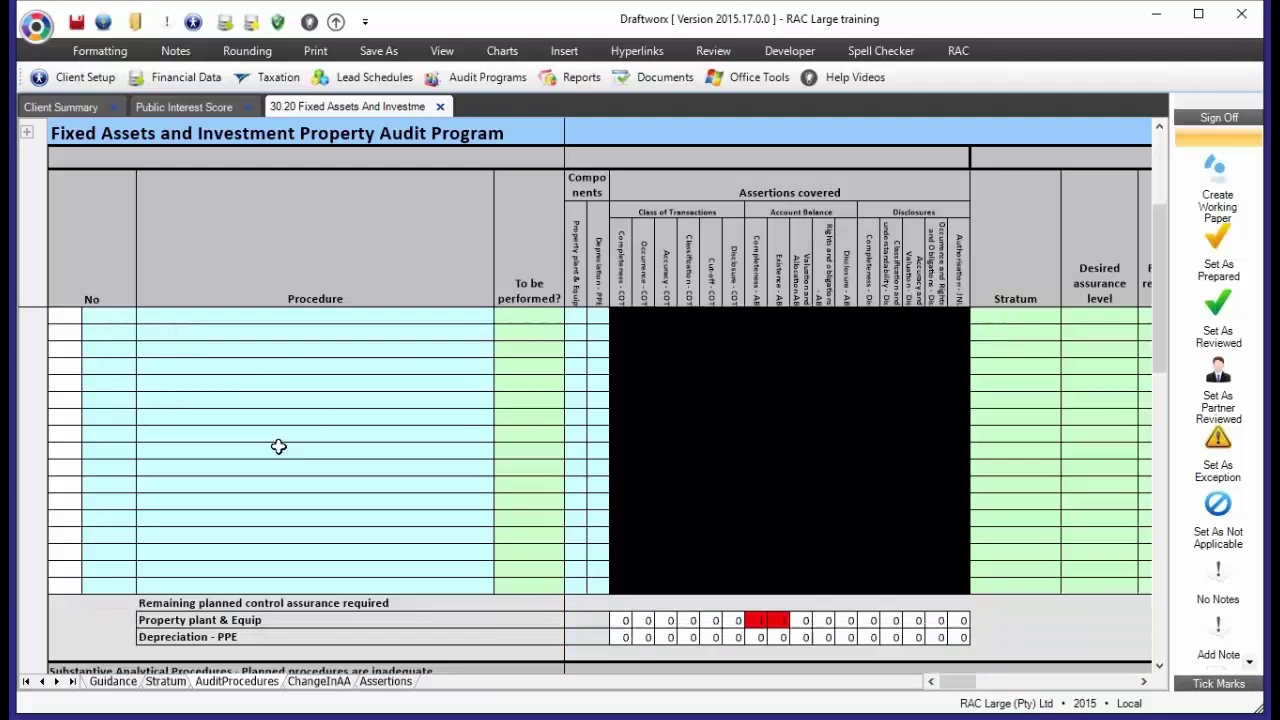
scroll(278, 446, down, 3)
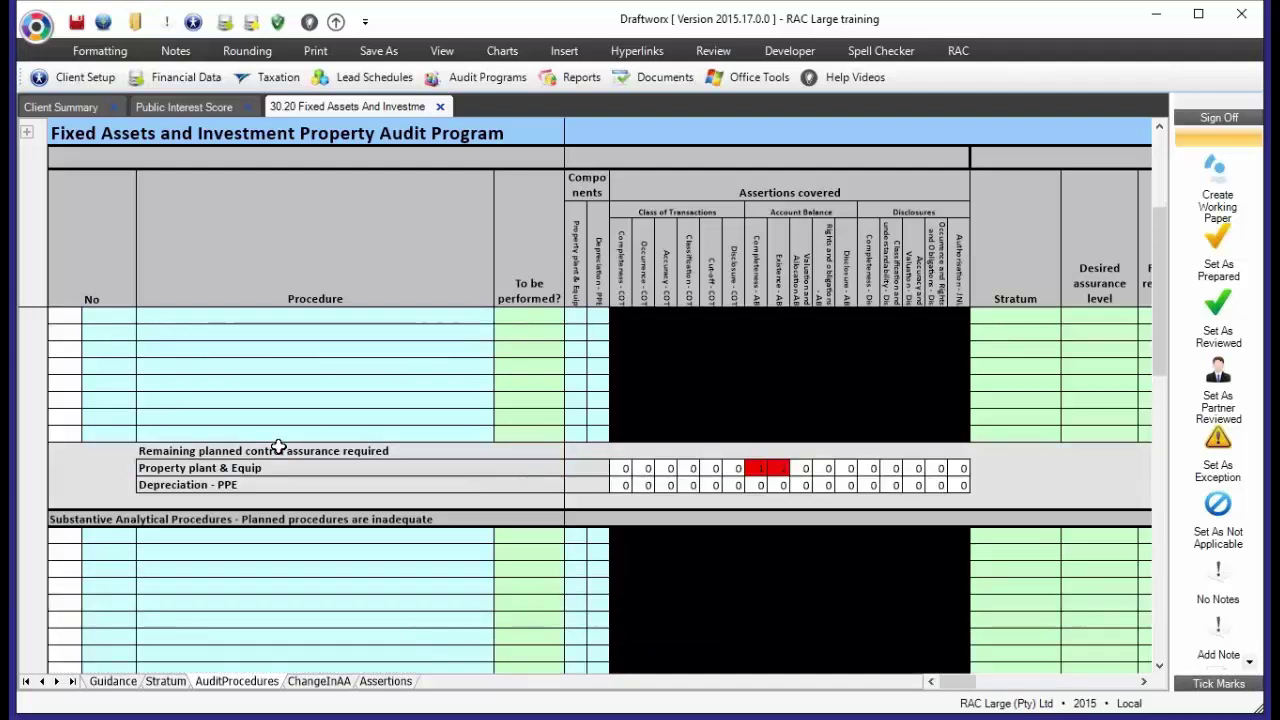
scroll(278, 446, down, 1)
scroll(235, 470, down, 1)
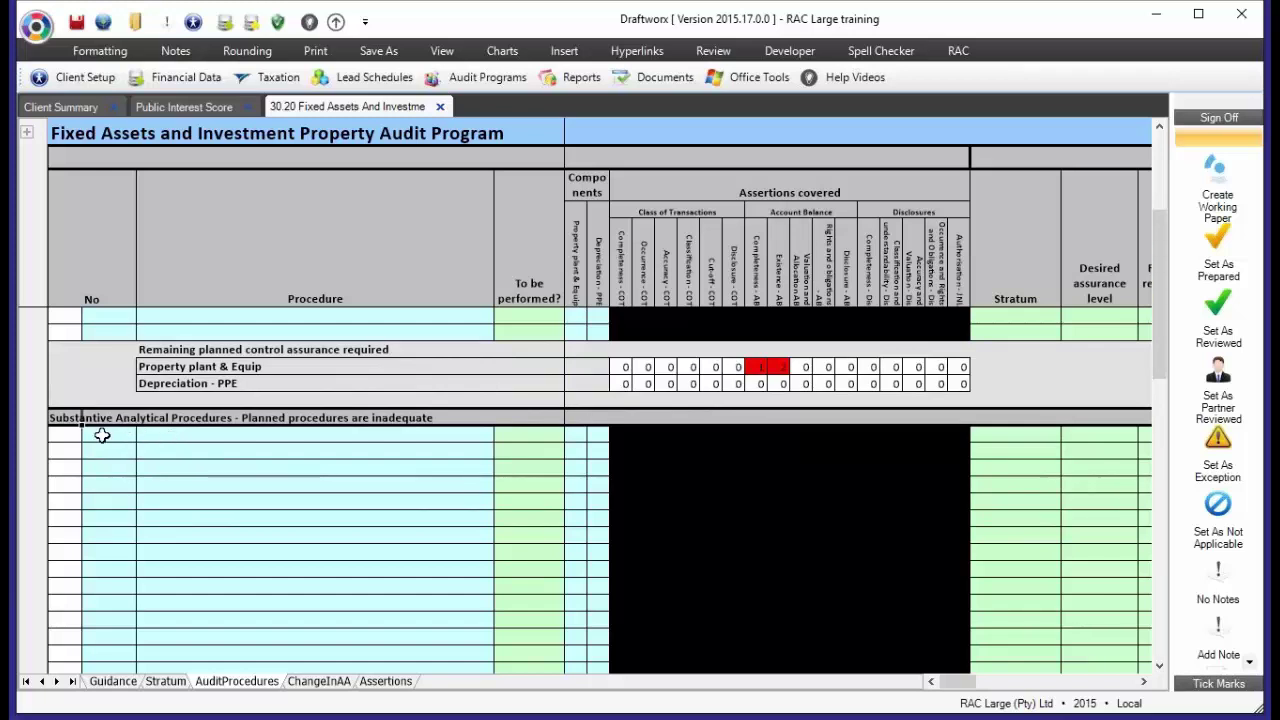
drag(111, 448, 185, 552)
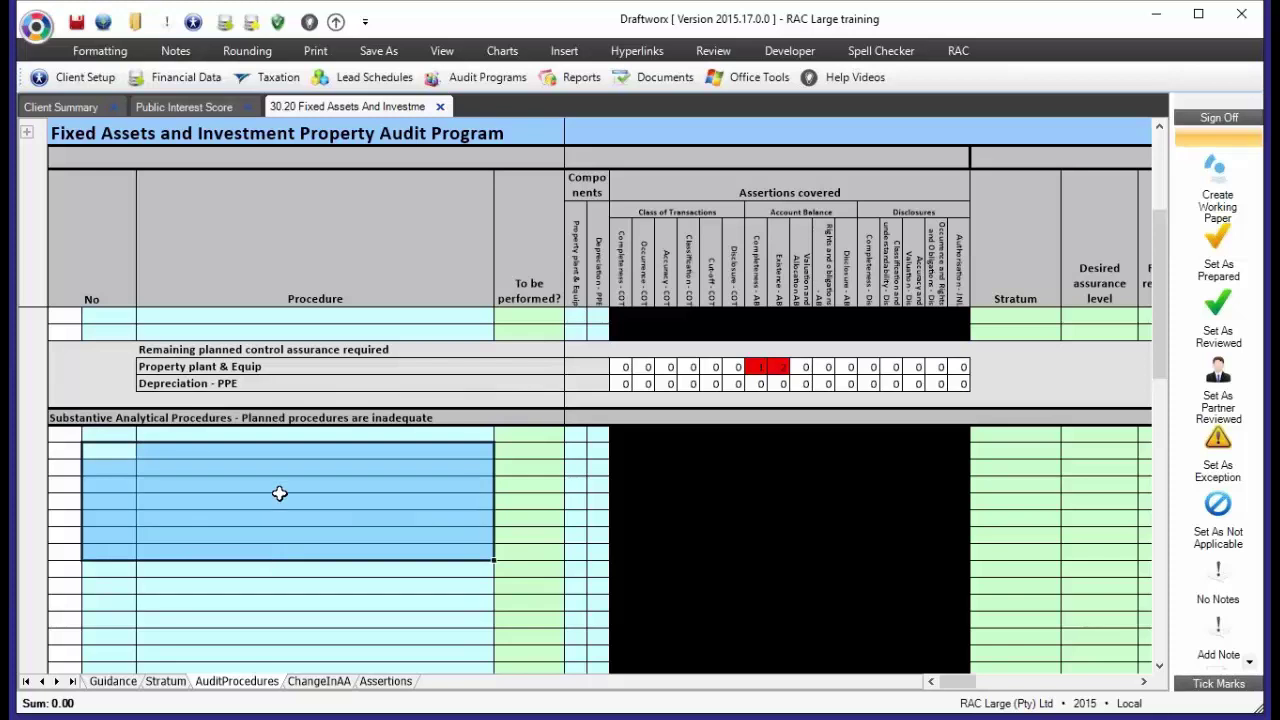
scroll(279, 493, down, 8)
scroll(279, 493, down, 1)
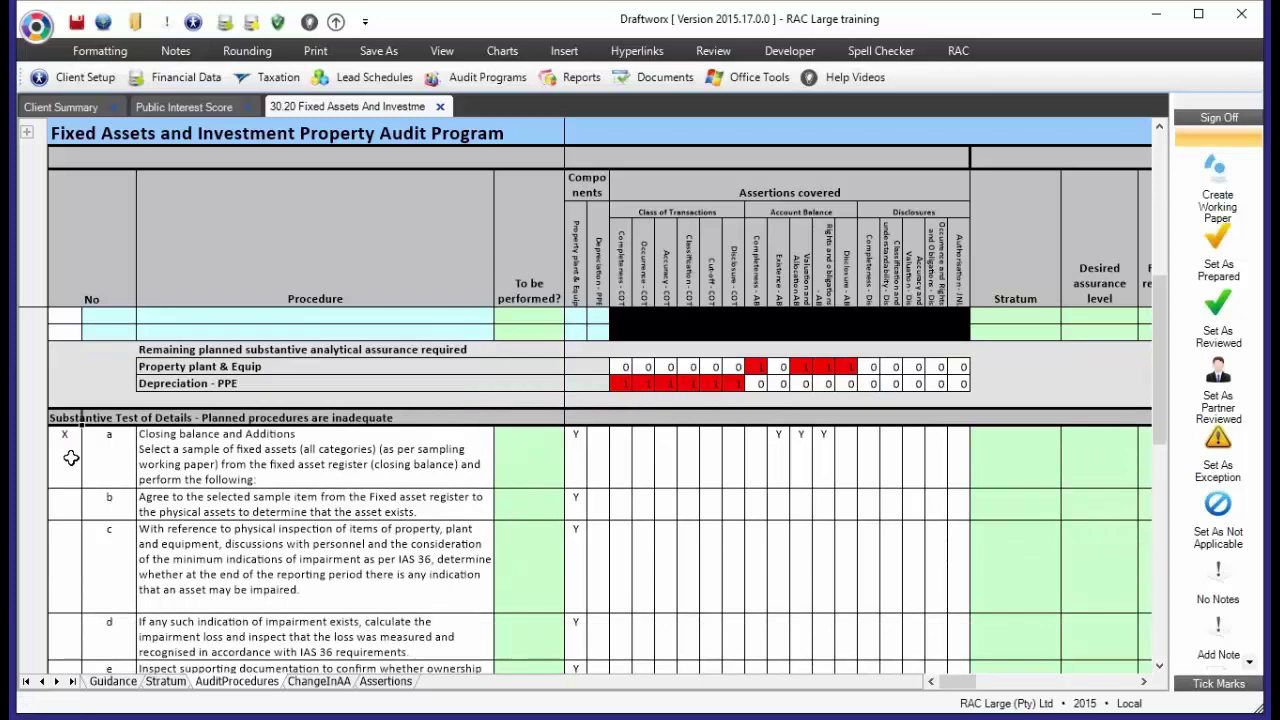
drag(64, 452, 375, 541)
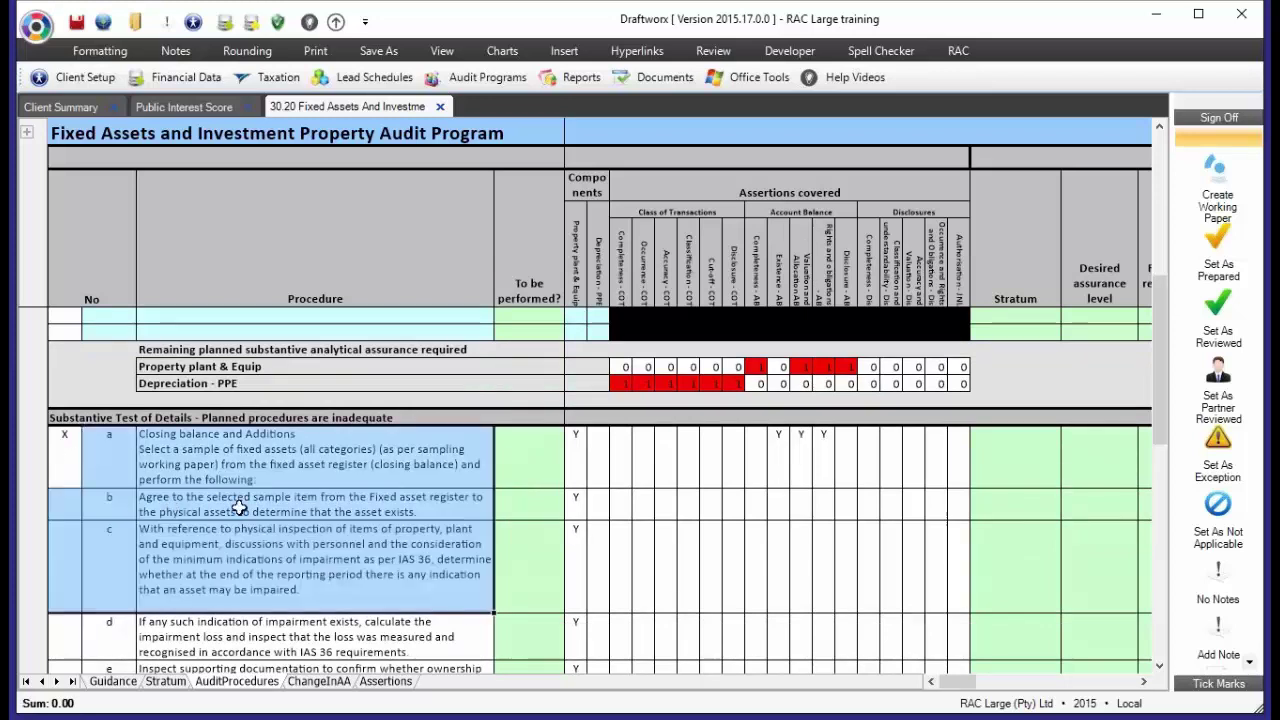
scroll(240, 507, down, 6)
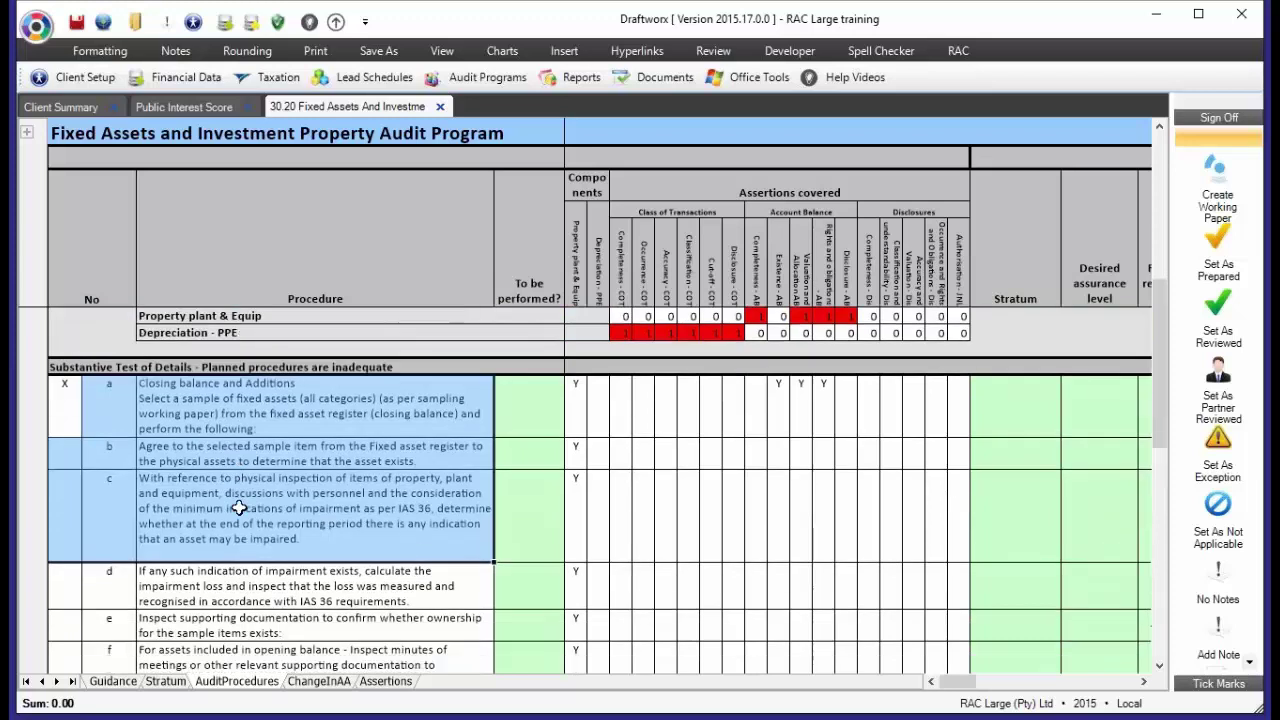
scroll(240, 507, down, 5)
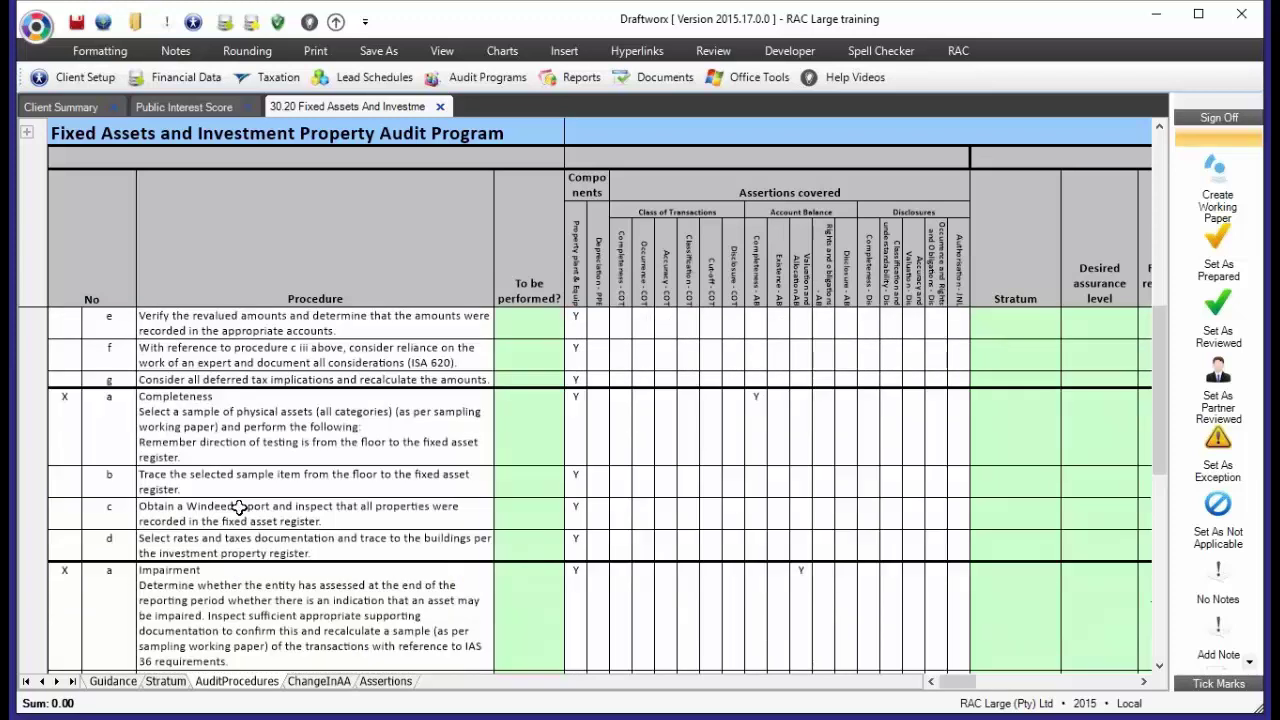
scroll(240, 507, down, 1)
scroll(240, 507, down, 6)
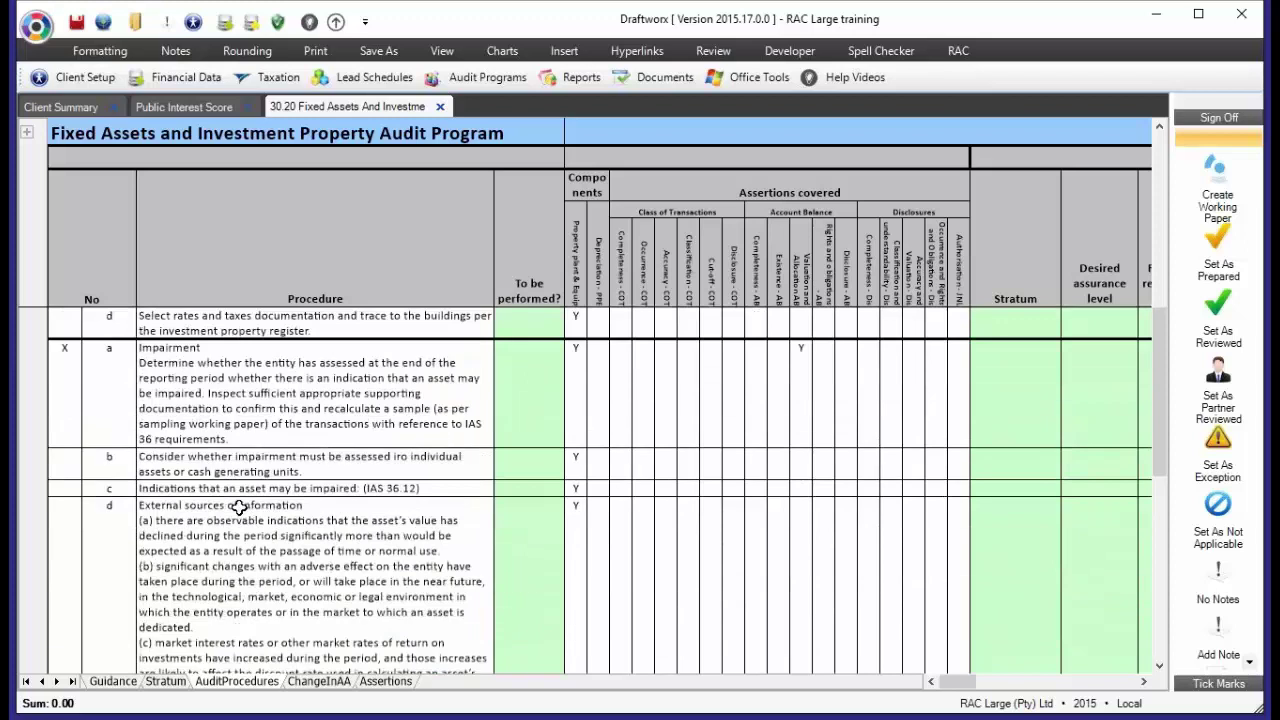
scroll(240, 507, down, 2)
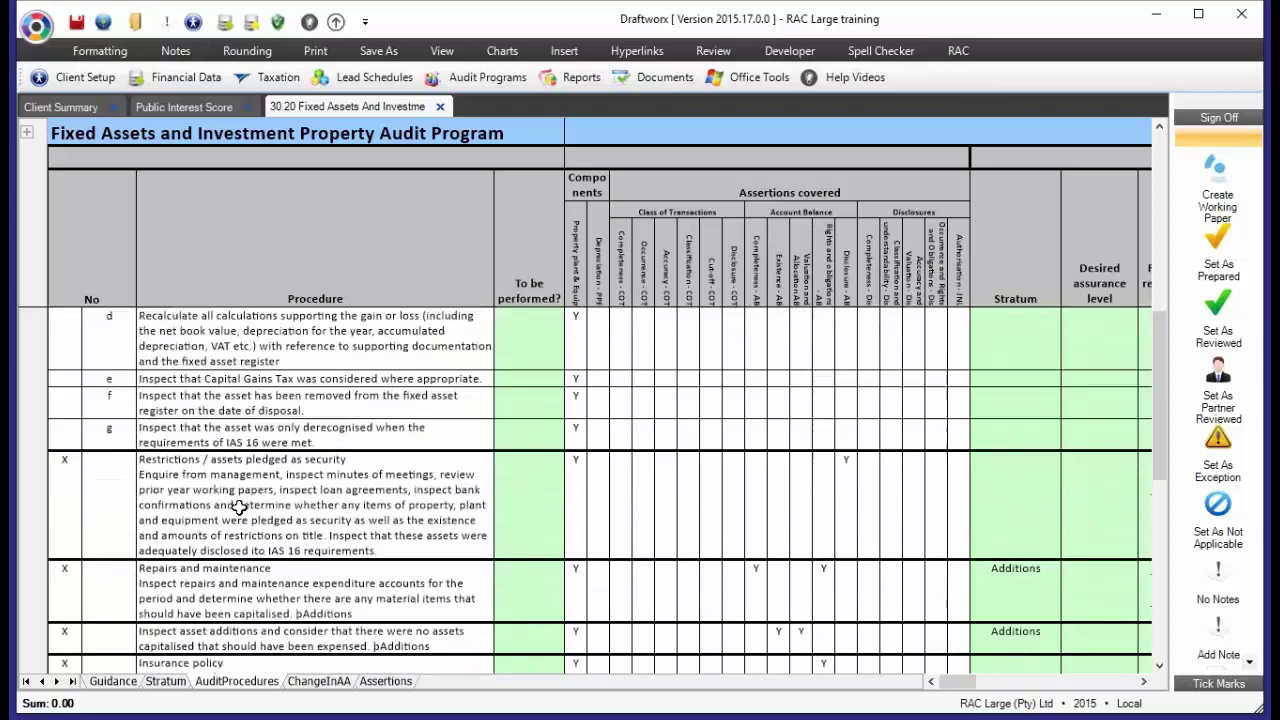
scroll(240, 507, down, 3)
scroll(240, 507, down, 3)
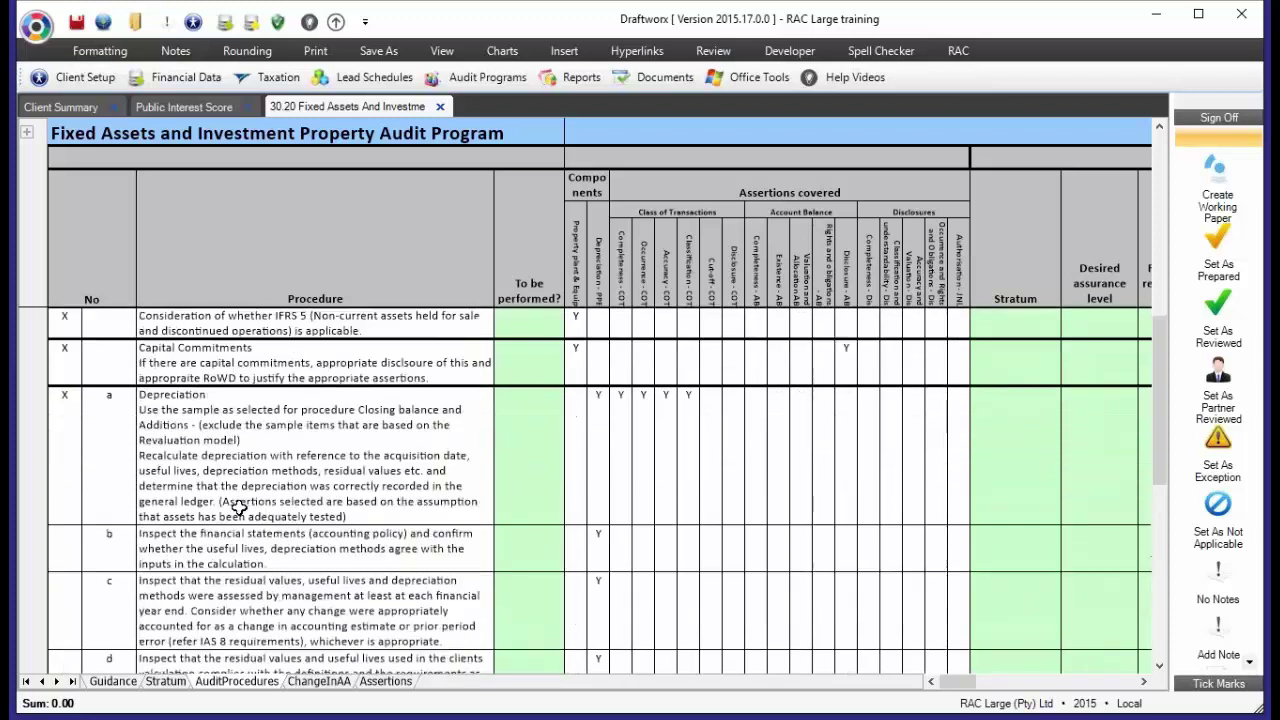
click(575, 363)
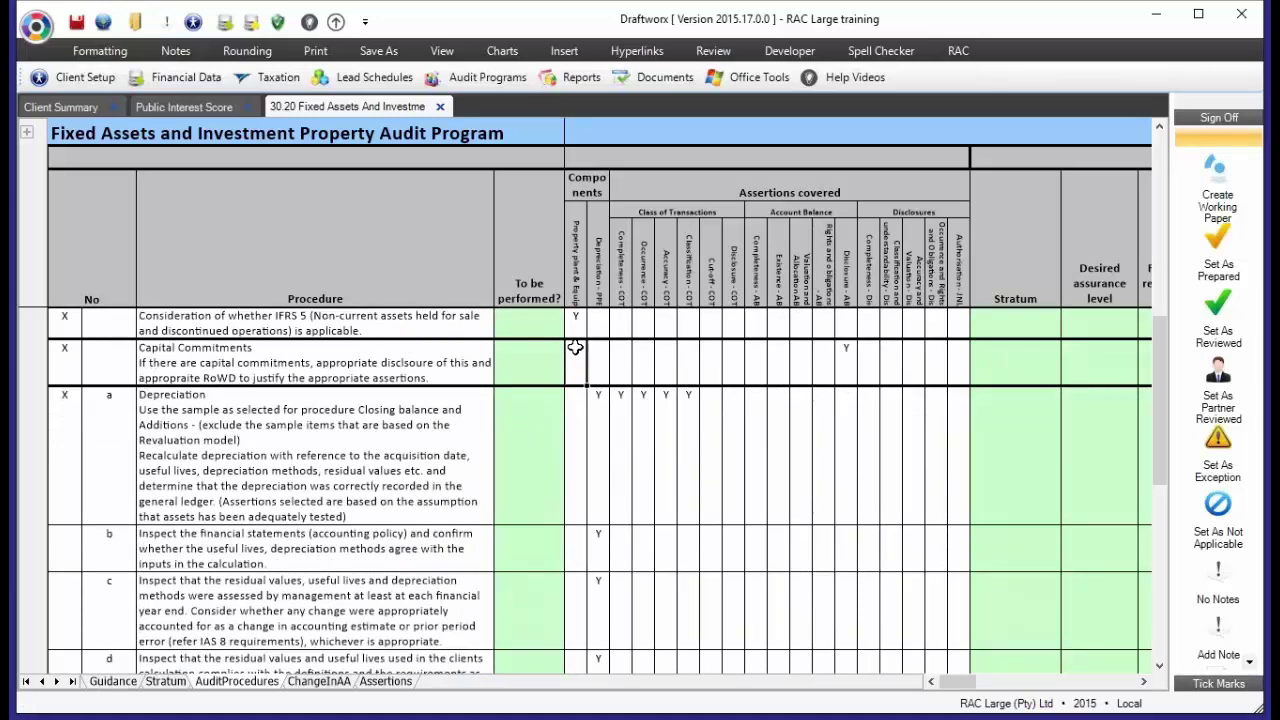
click(576, 312)
click(572, 357)
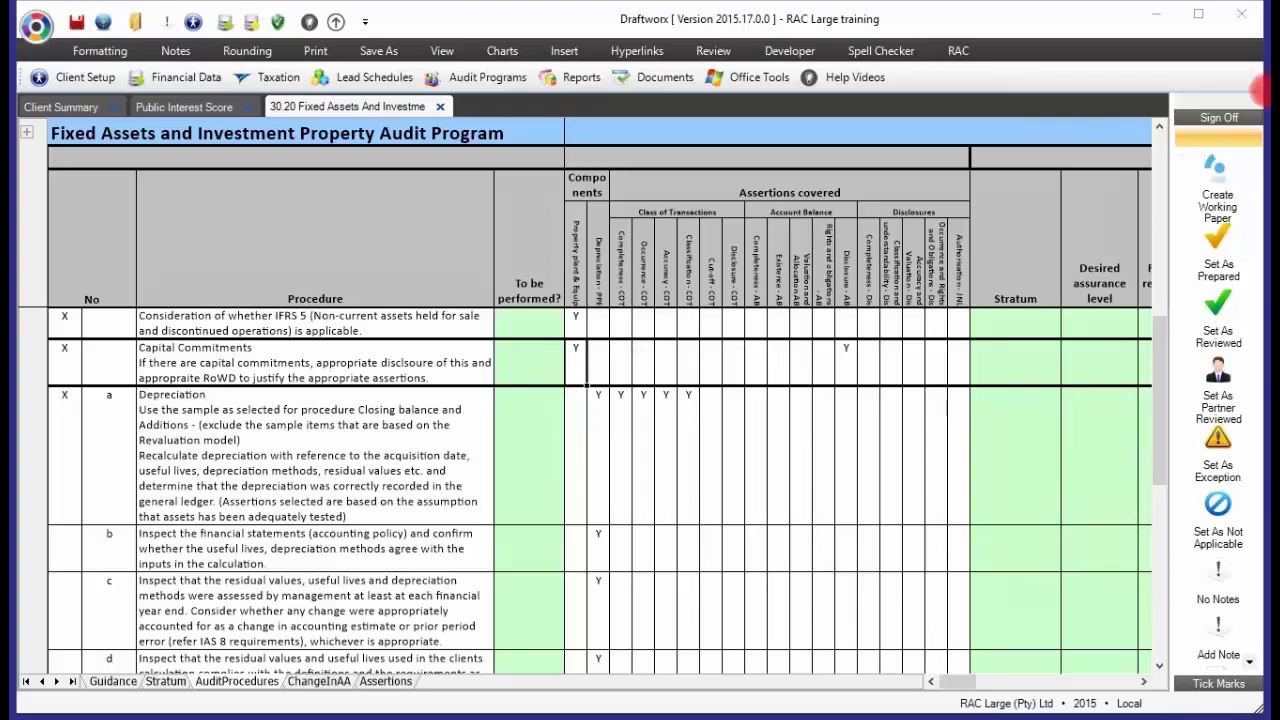
scroll(428, 480, down, 10)
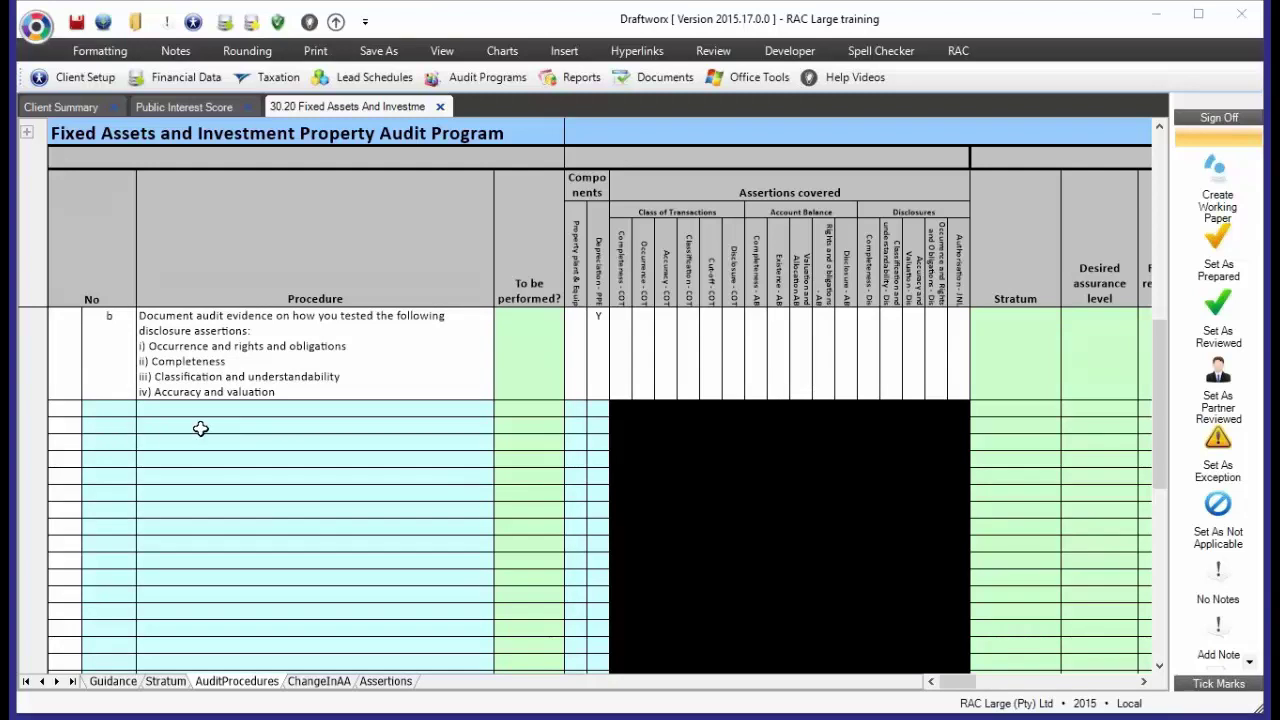
scroll(200, 428, down, 3)
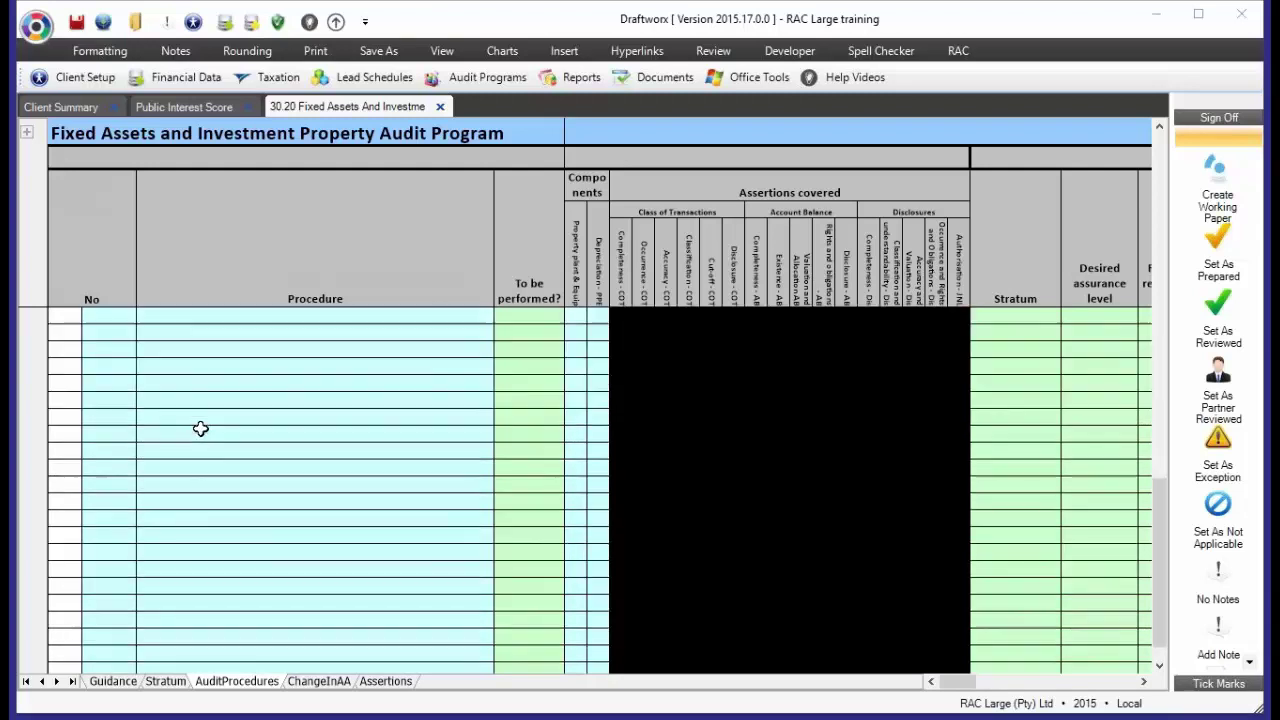
scroll(200, 428, down, 10)
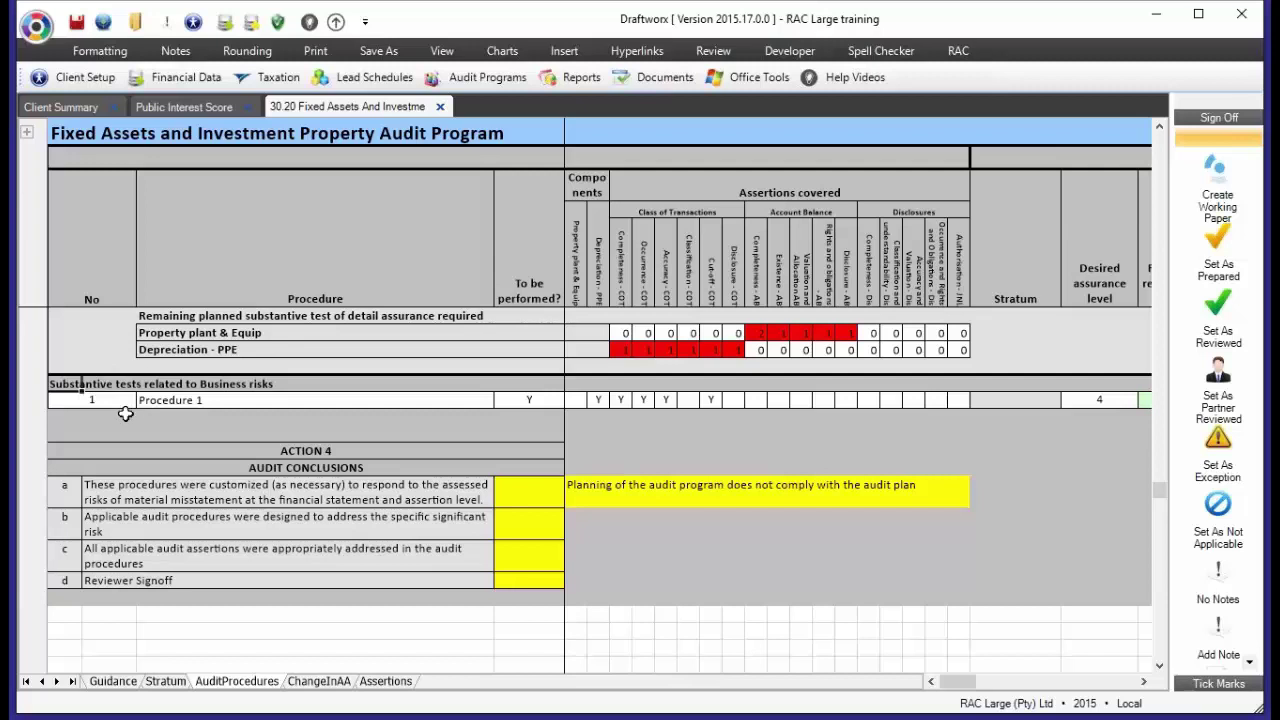
click(1085, 401)
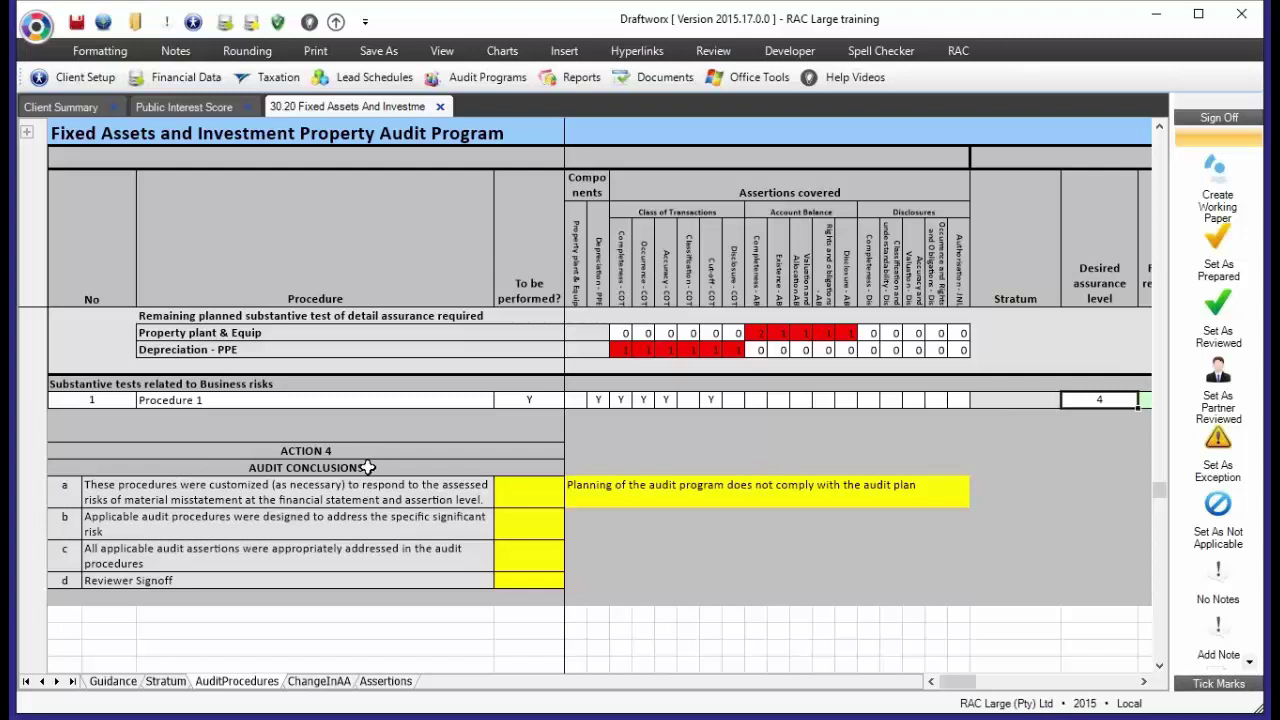
scroll(368, 467, up, 3)
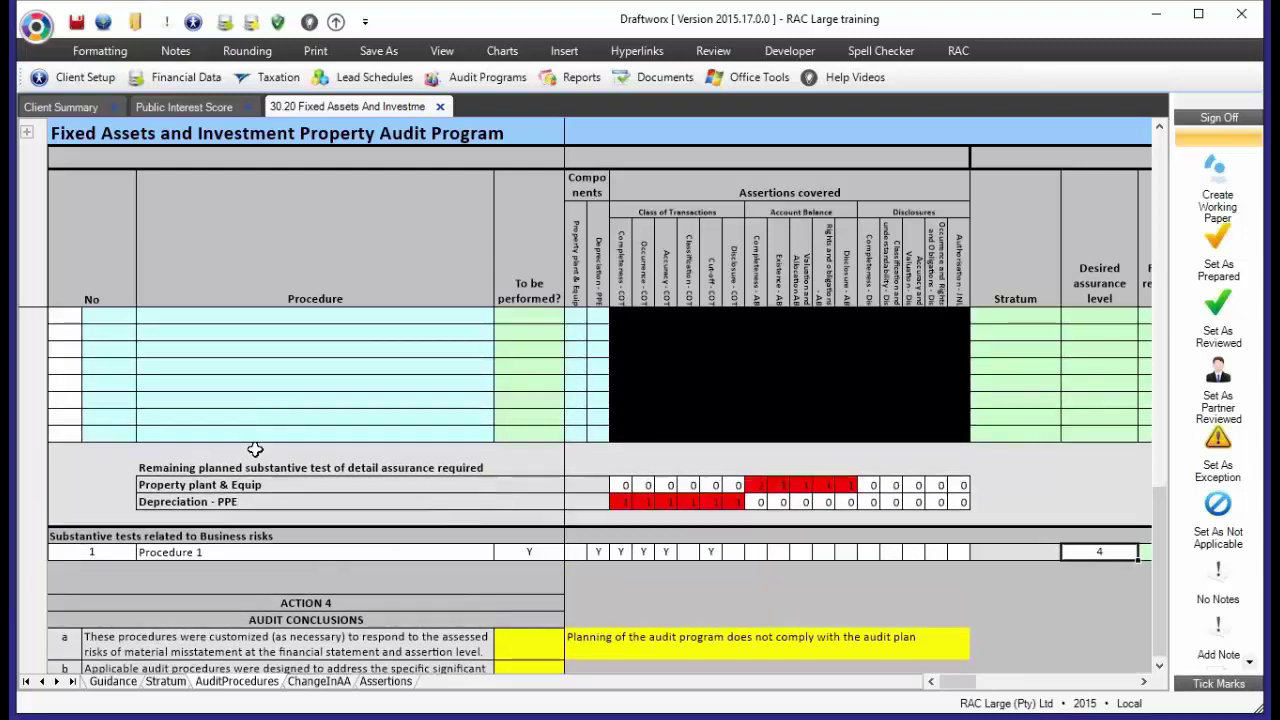
click(180, 467)
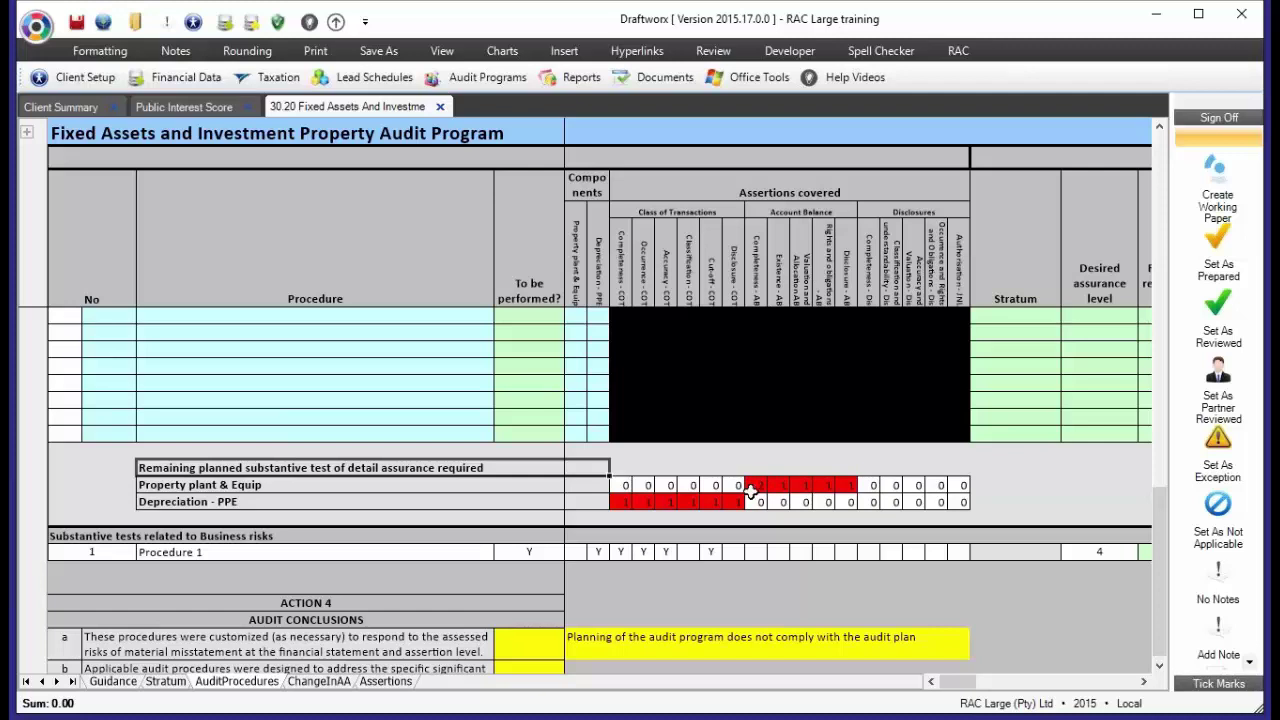
click(232, 487)
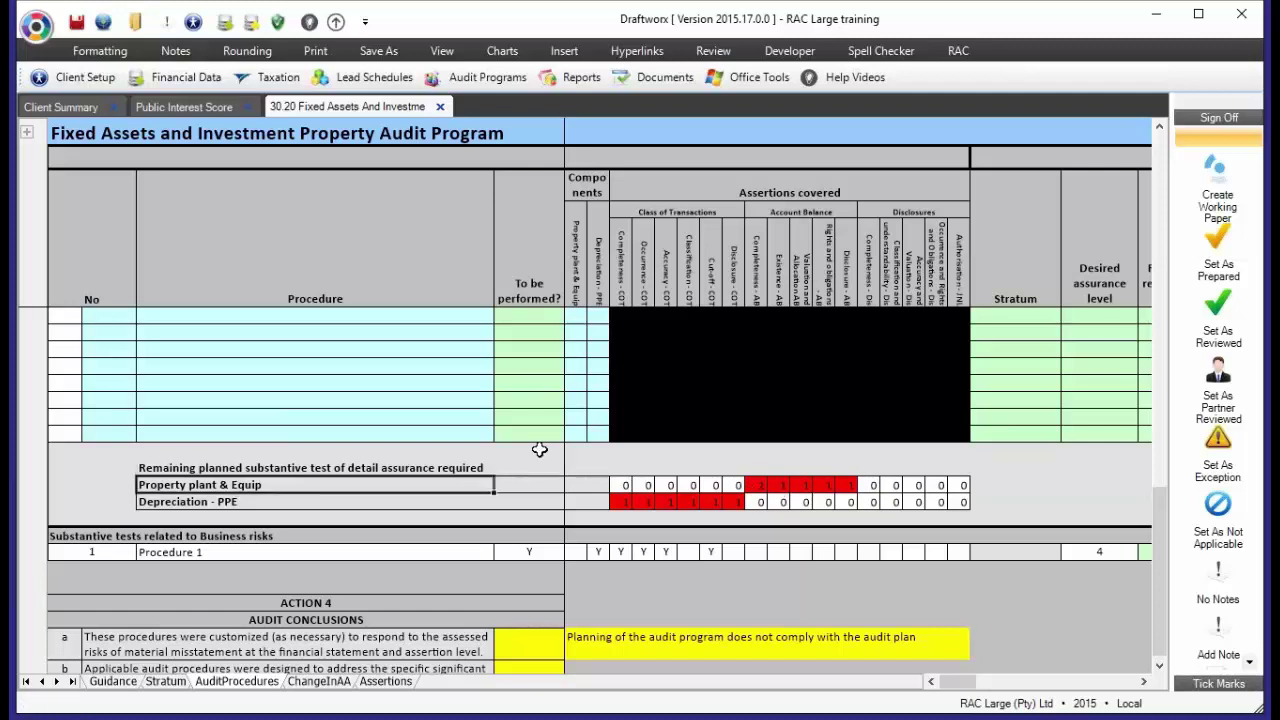
click(759, 246)
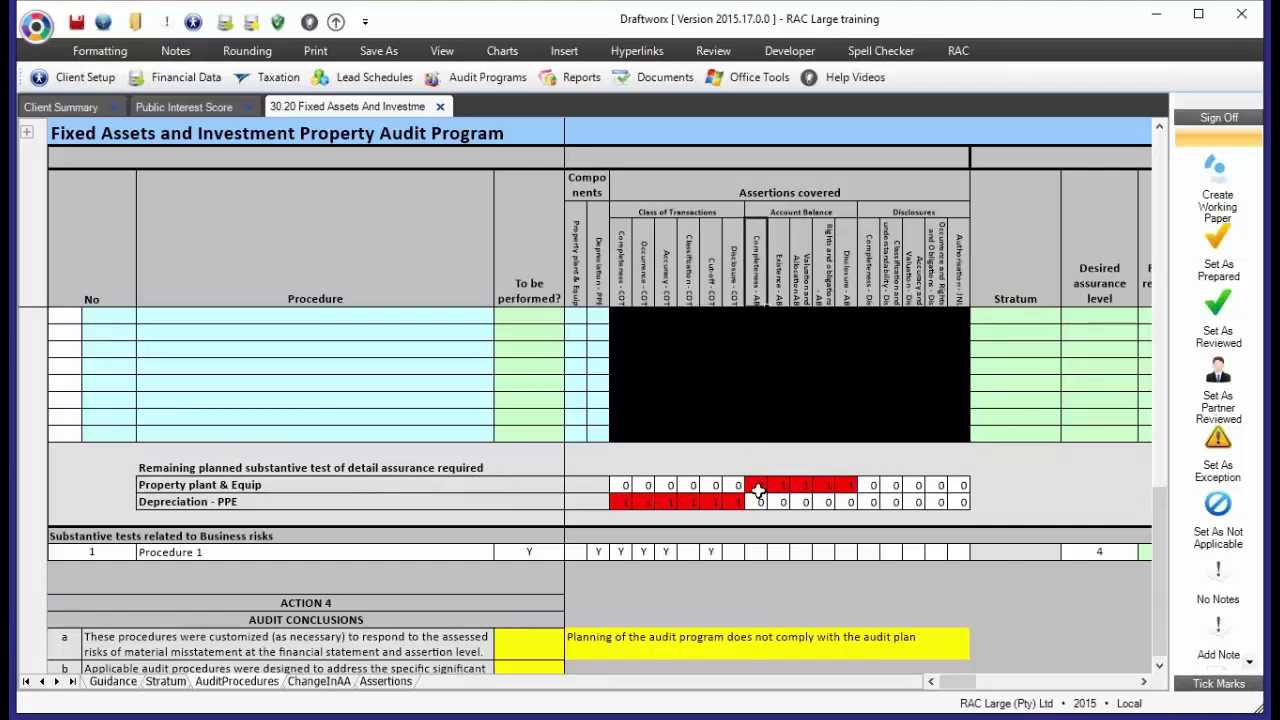
click(758, 486)
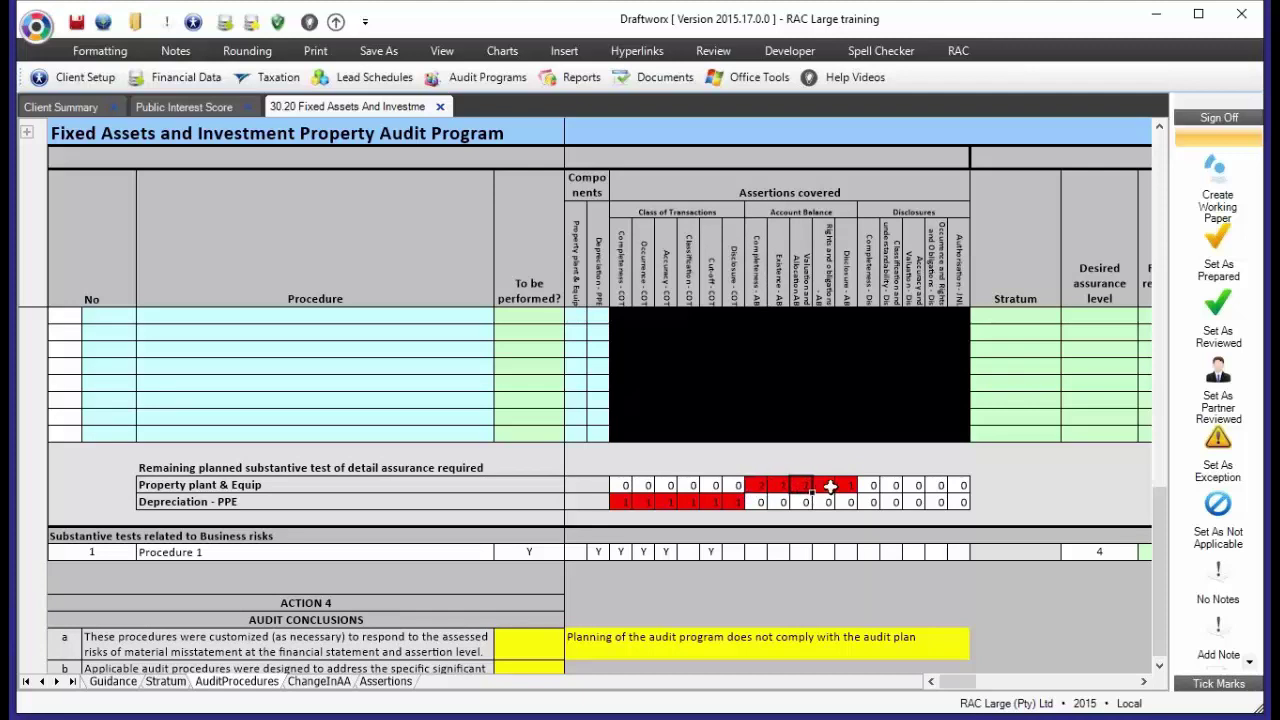
click(830, 488)
click(852, 488)
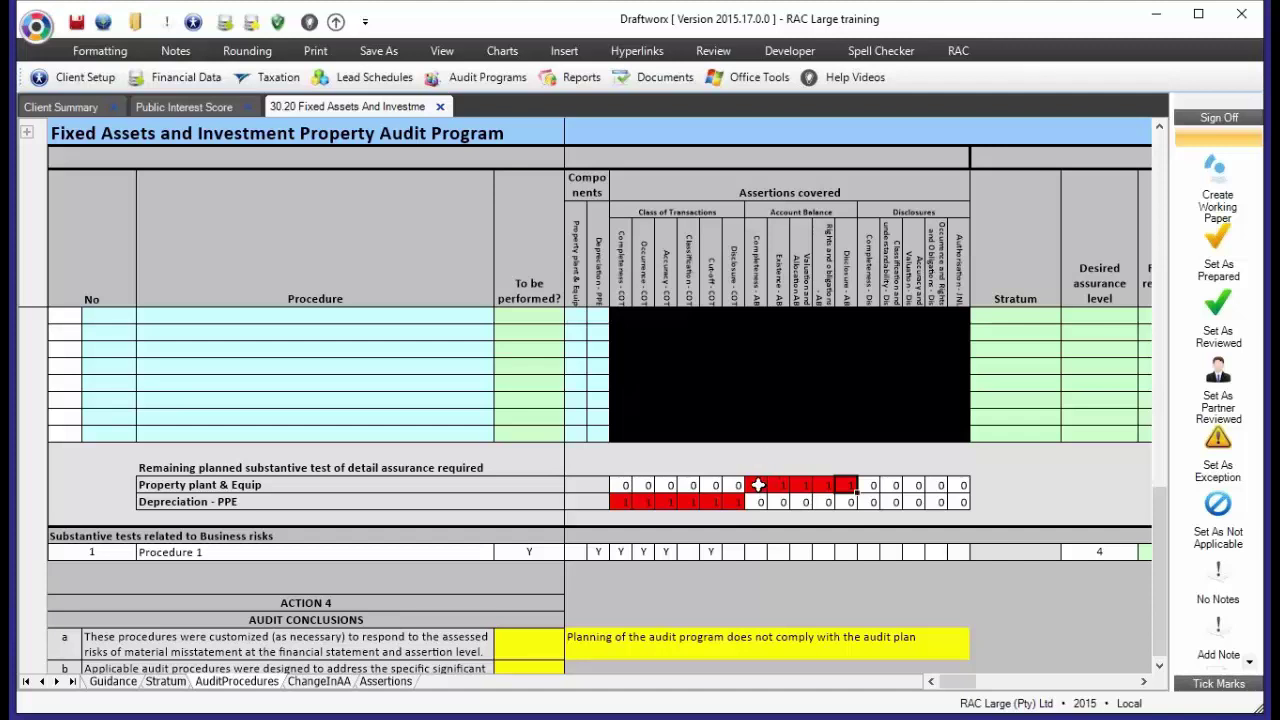
scroll(743, 424, up, 5)
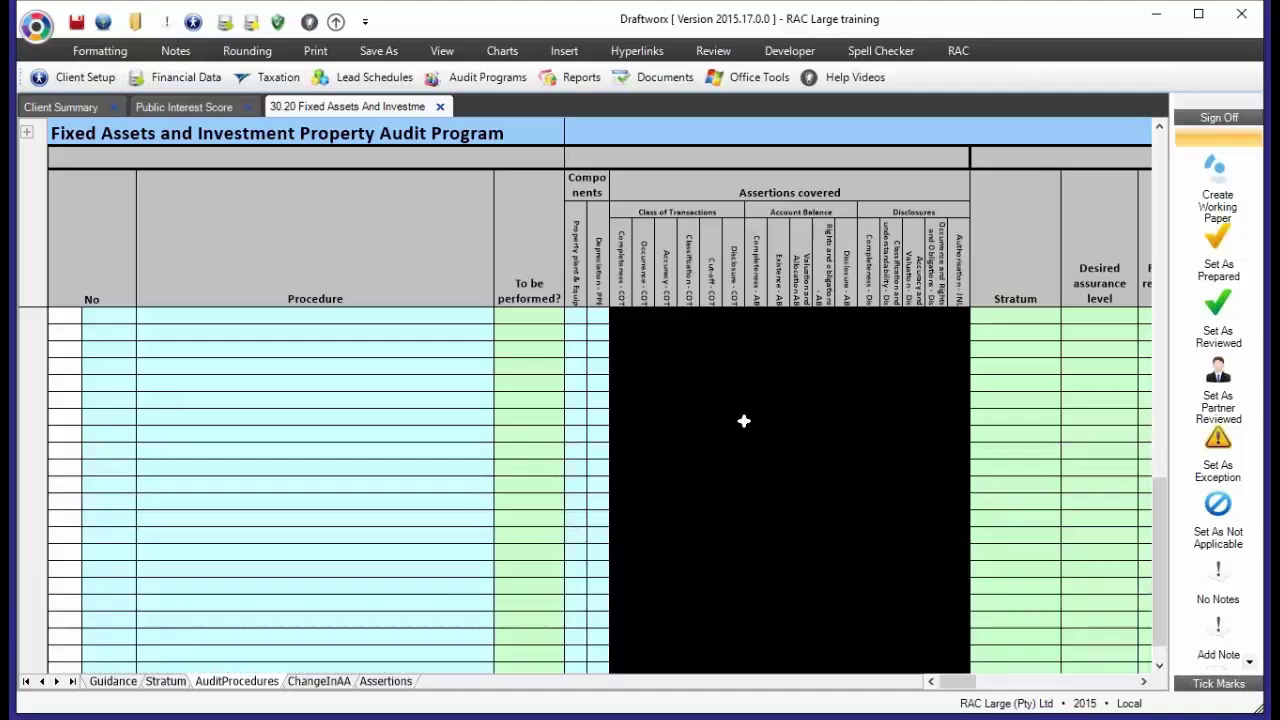
scroll(743, 424, up, 10)
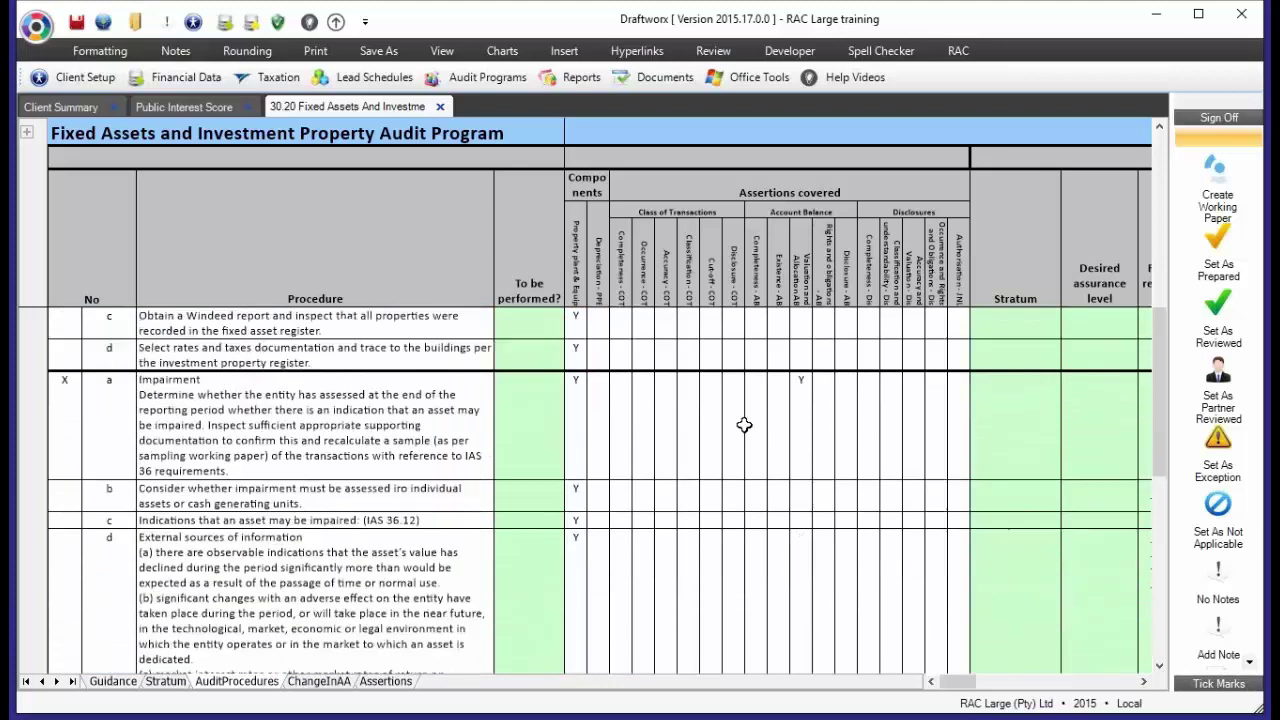
scroll(743, 424, down, 12)
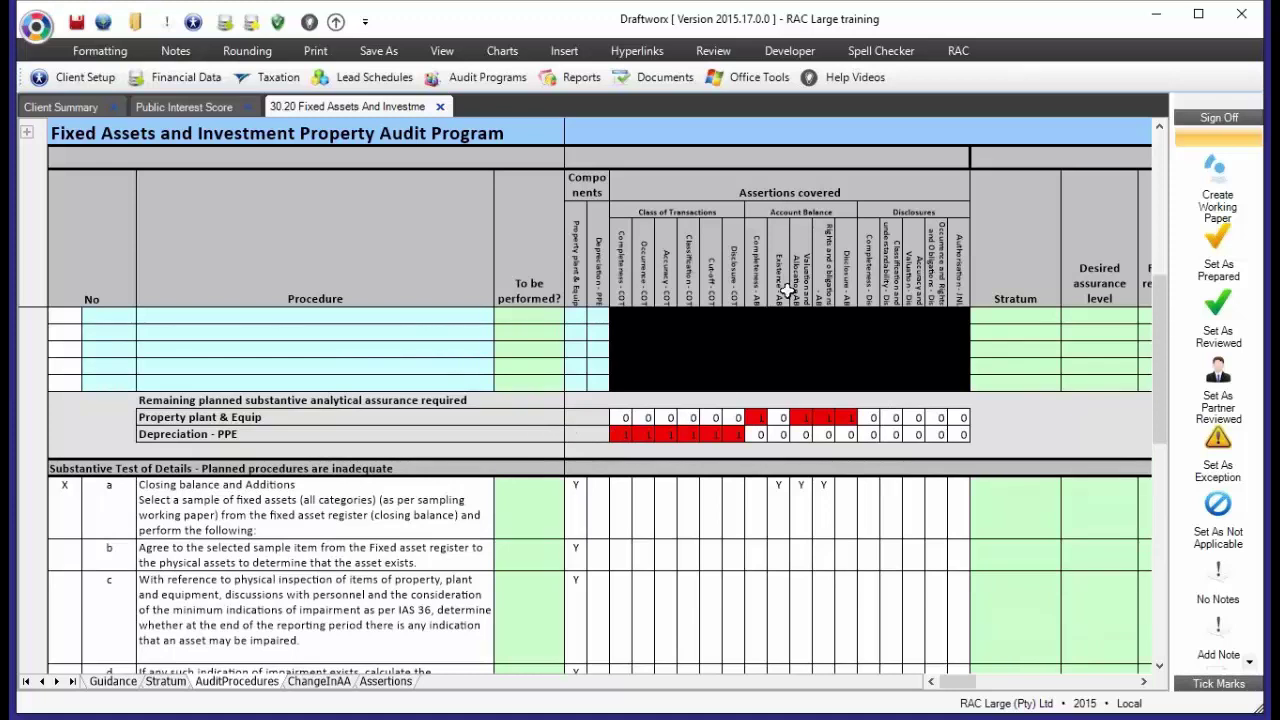
click(784, 418)
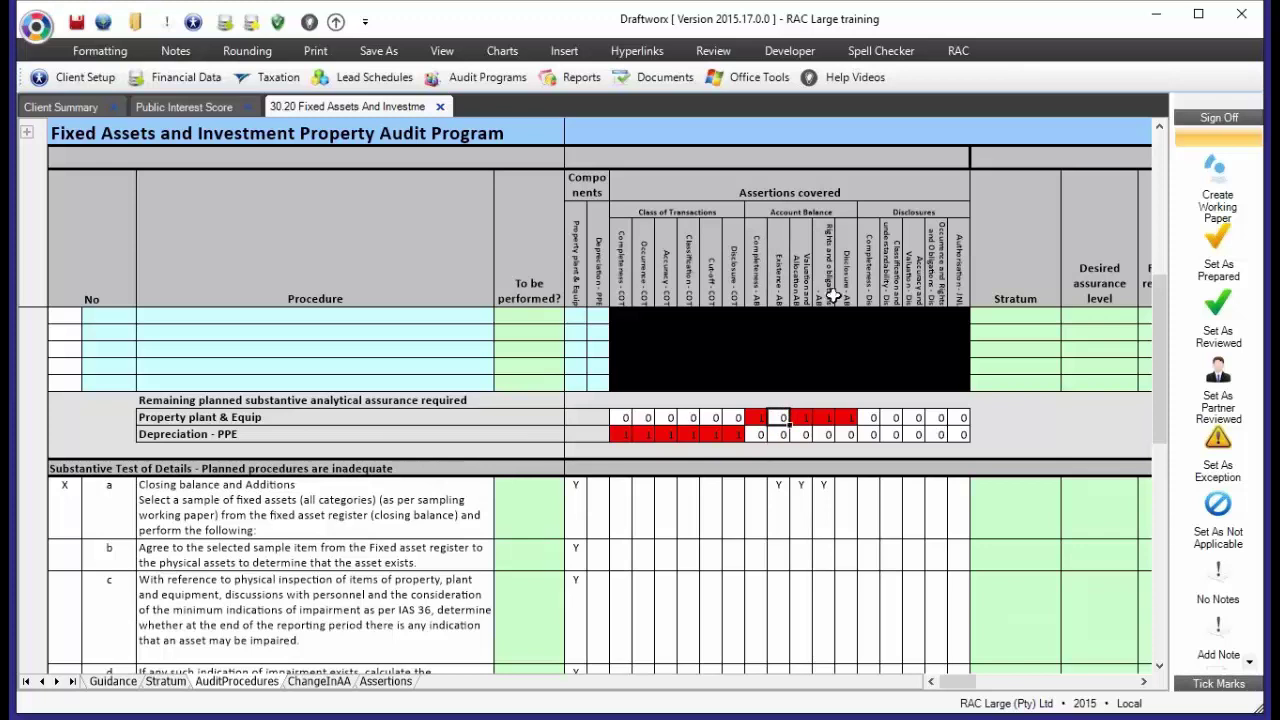
click(797, 210)
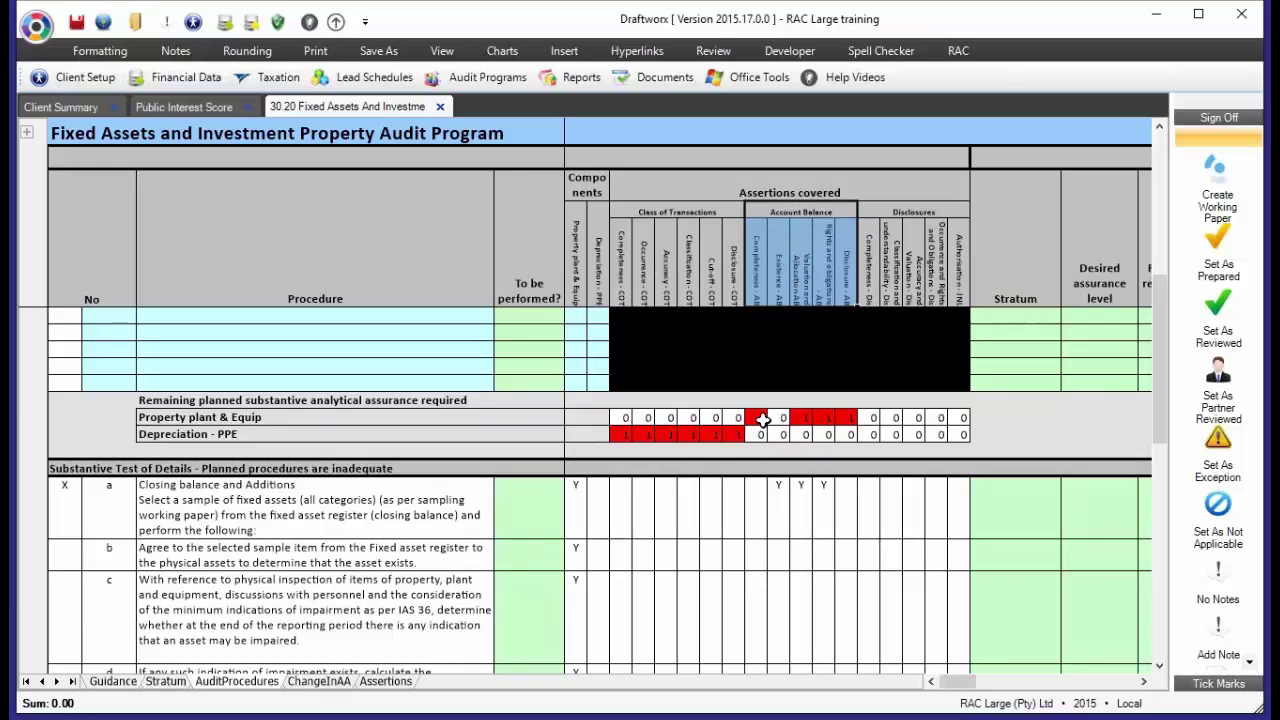
drag(783, 418, 852, 420)
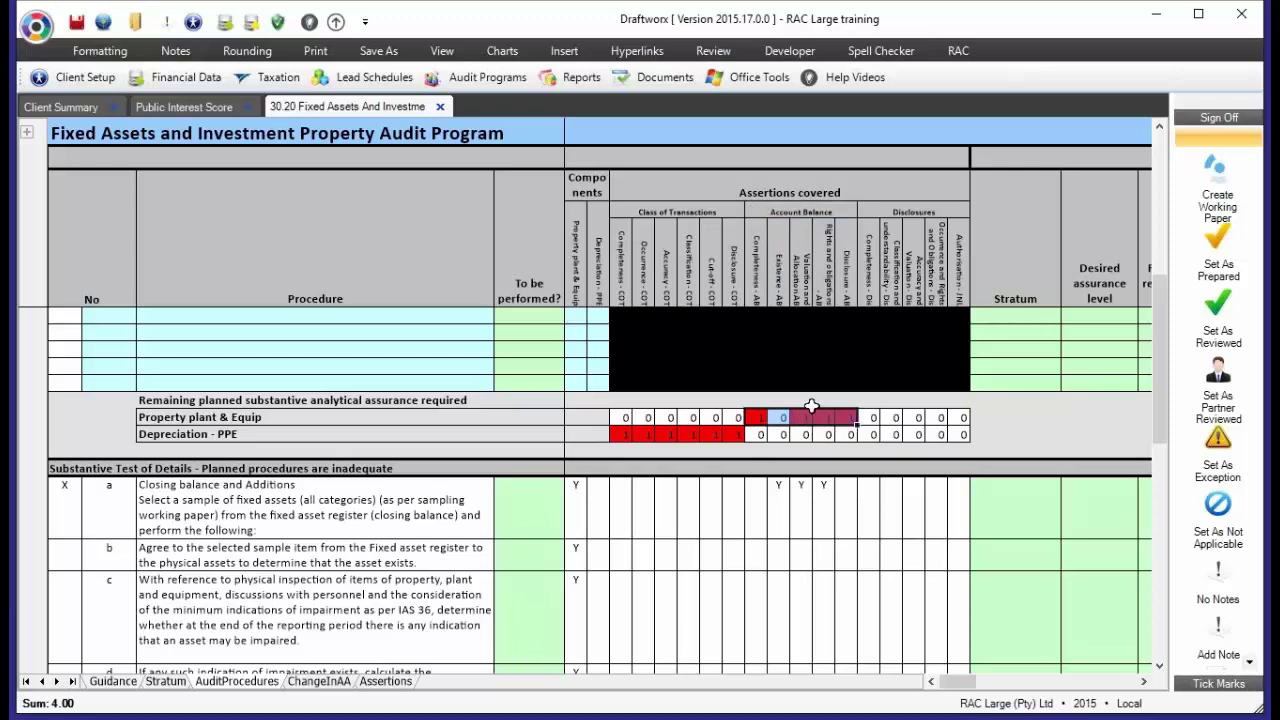
click(643, 210)
click(1087, 181)
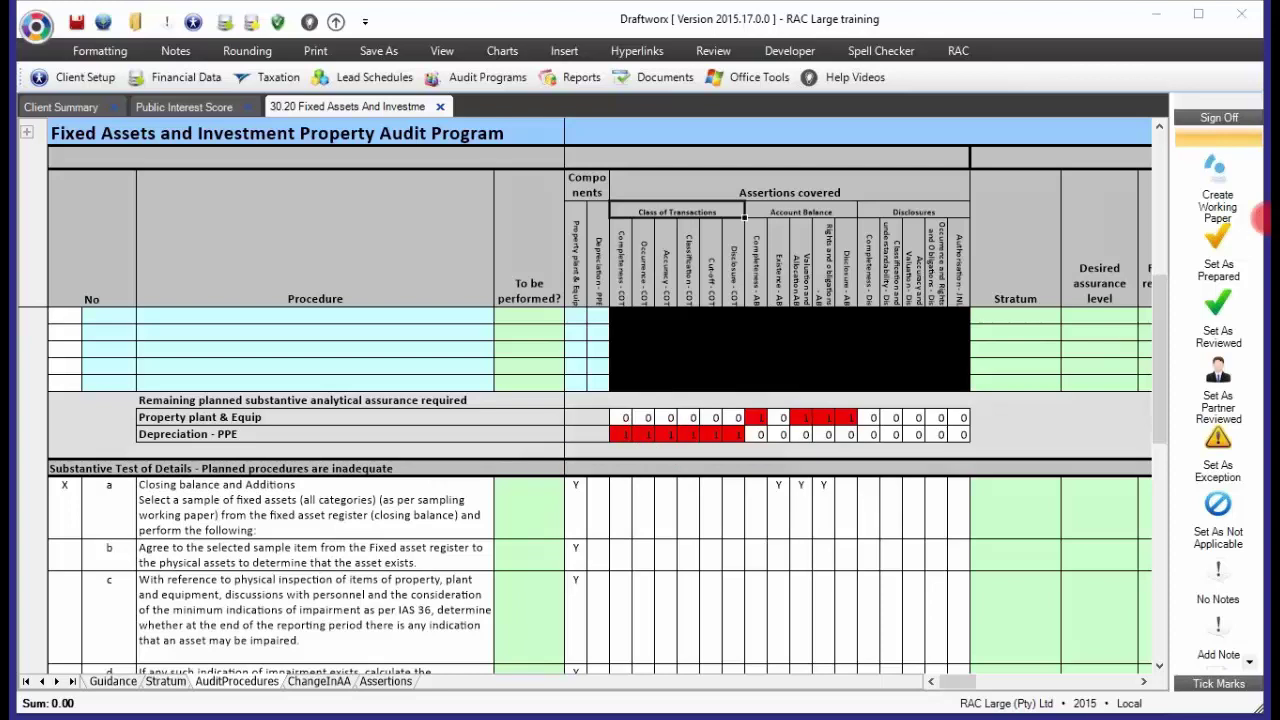
scroll(920, 460, up, 5)
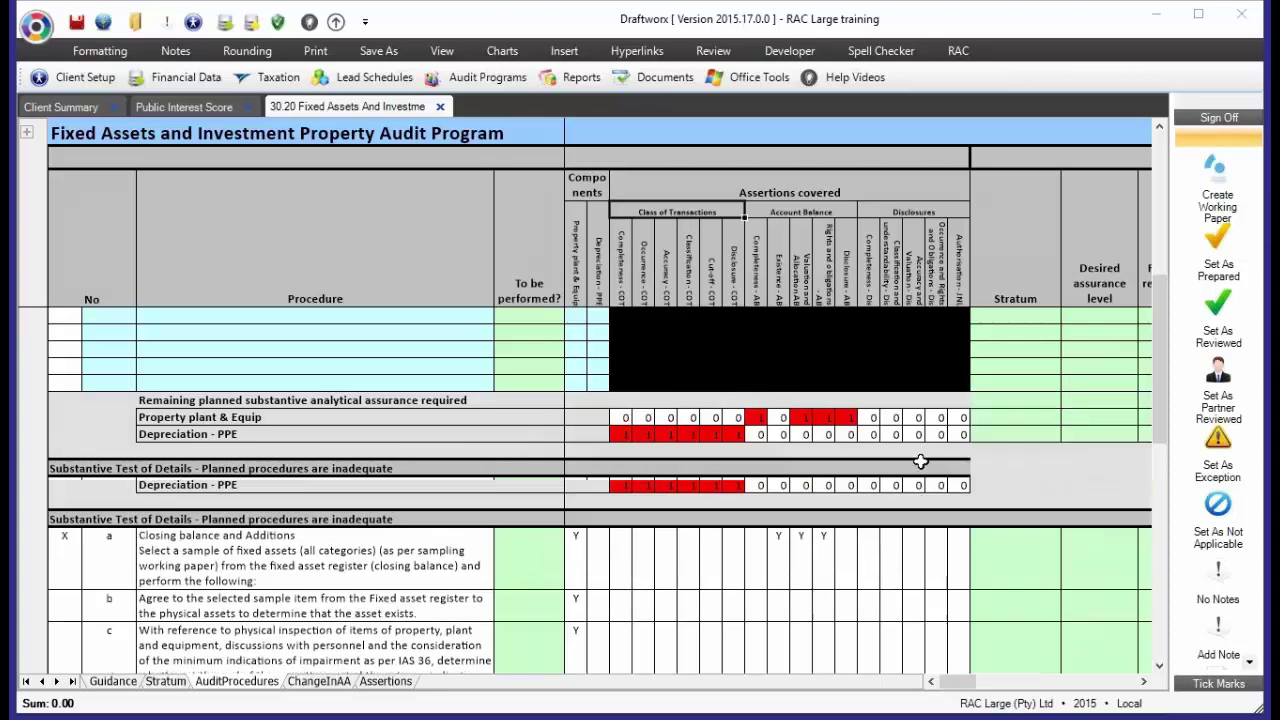
scroll(918, 465, up, 4)
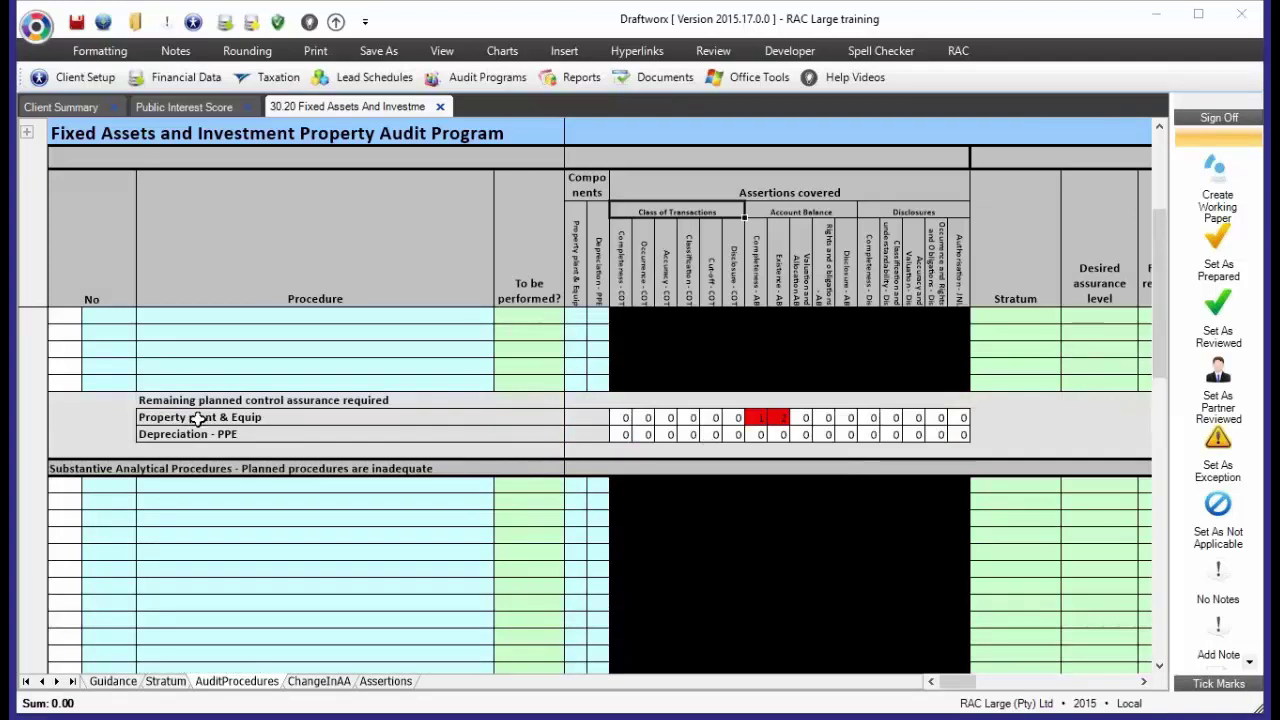
drag(198, 417, 878, 420)
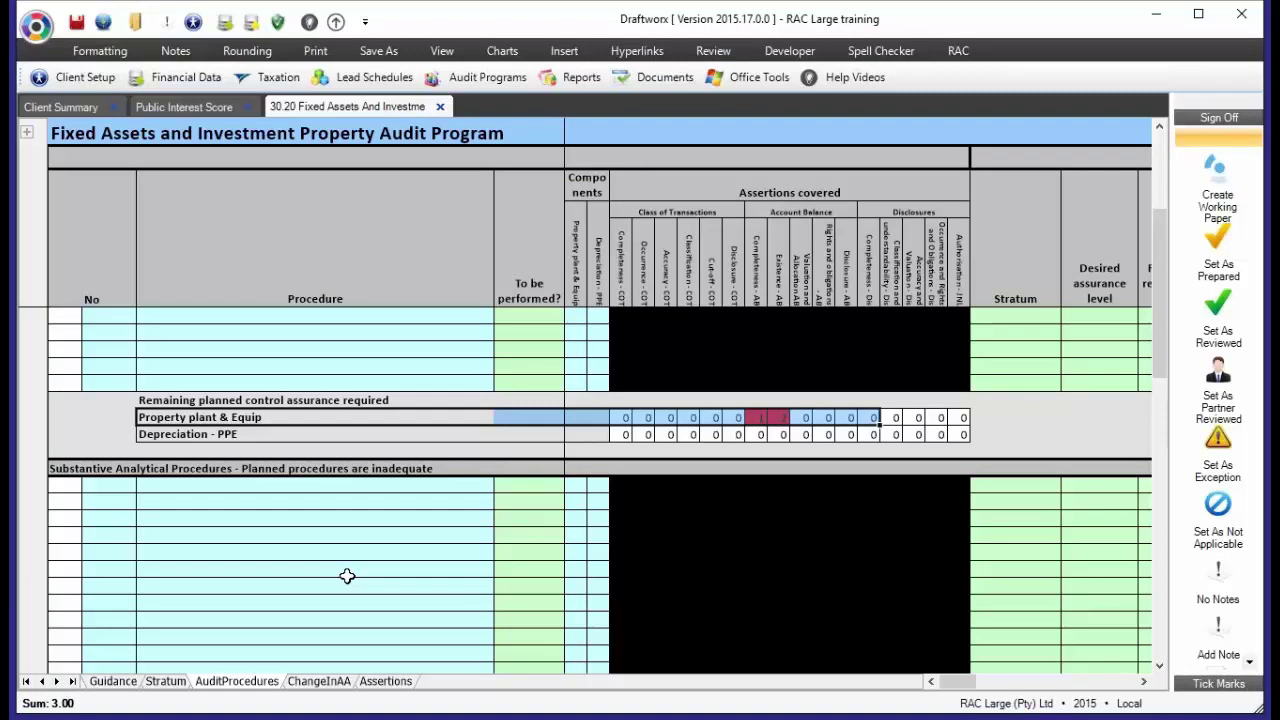
scroll(347, 576, down, 8)
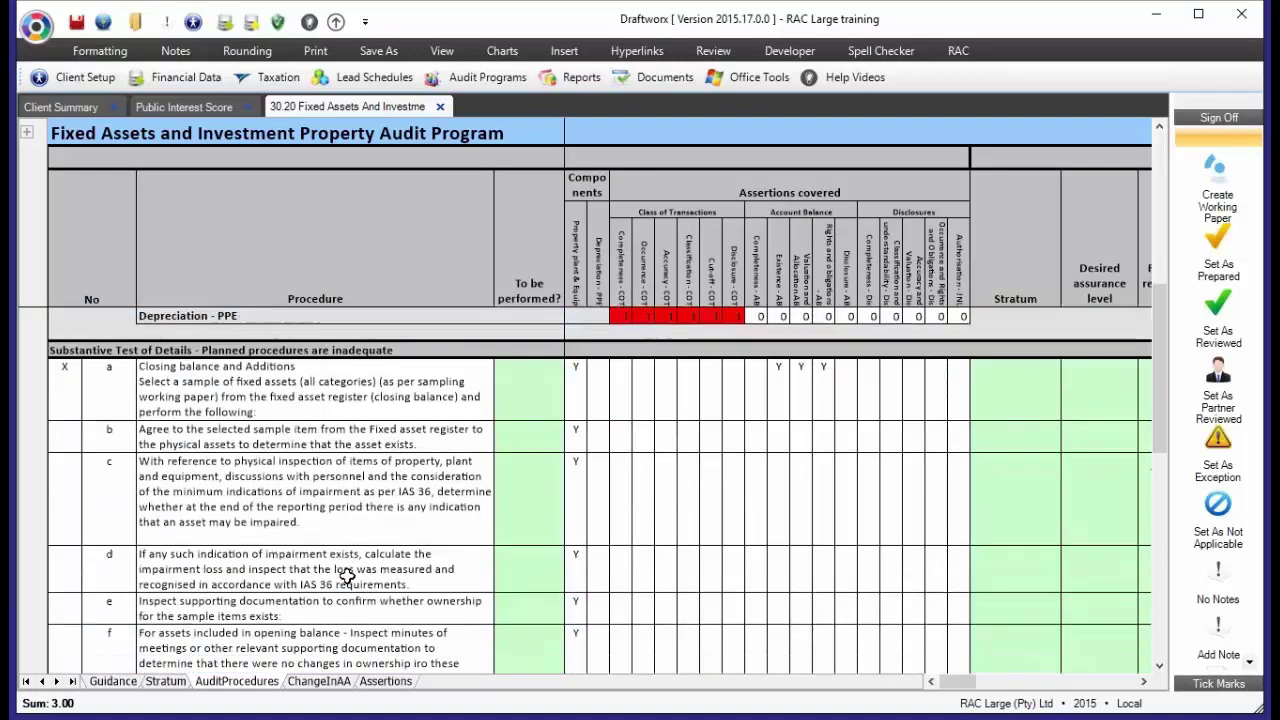
scroll(347, 576, down, 10)
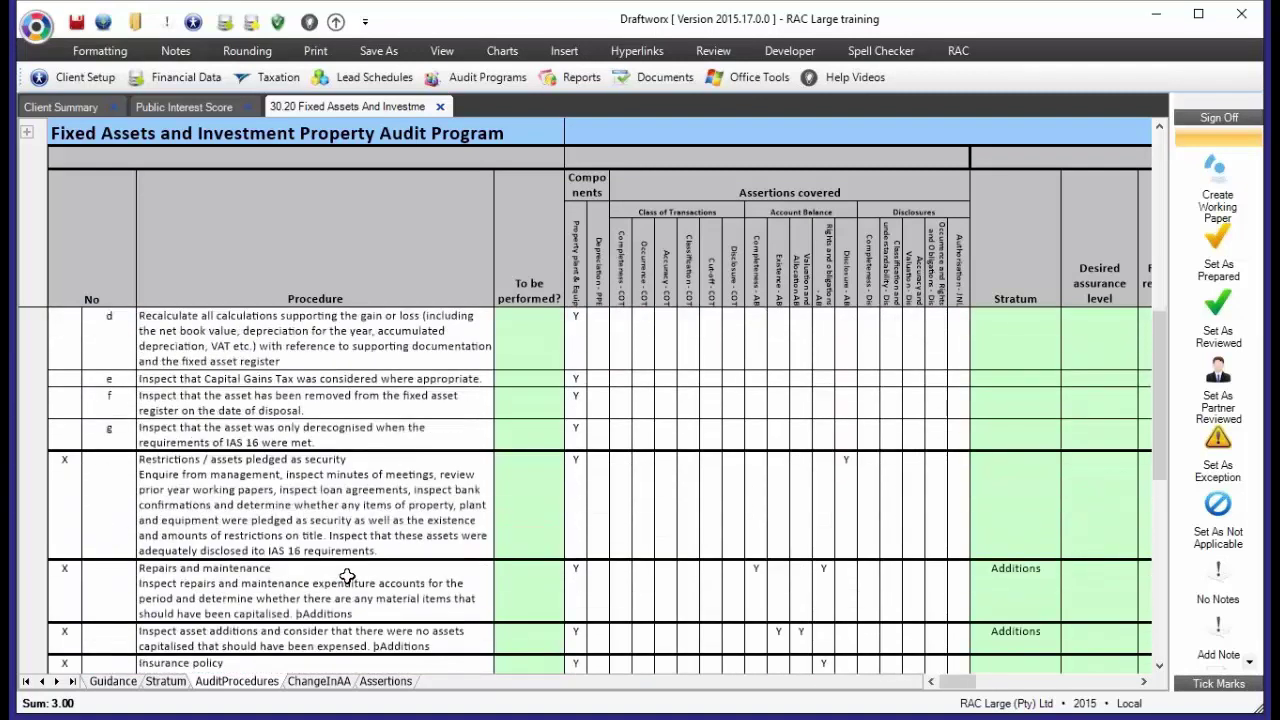
scroll(347, 576, up, 3)
scroll(347, 576, down, 5)
click(77, 498)
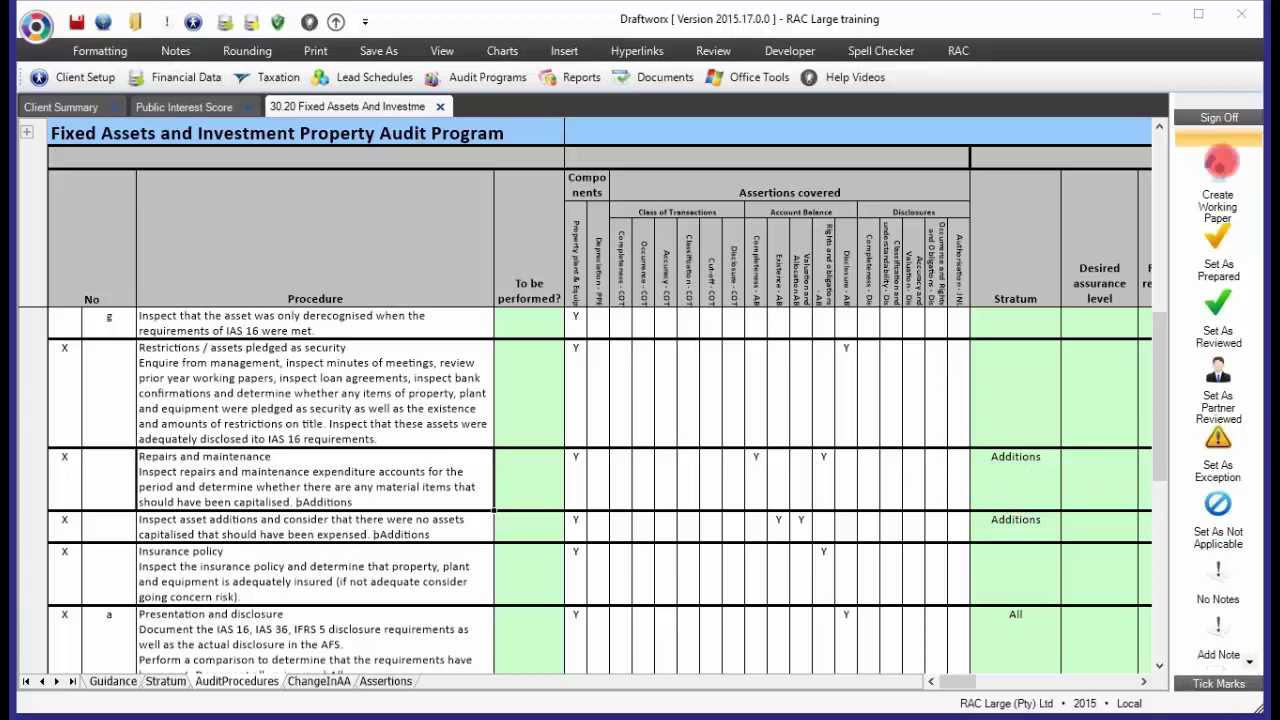
On the Stratum sheet, select the Make use of stratum cells for the Additions and Disposals strata
click(166, 682)
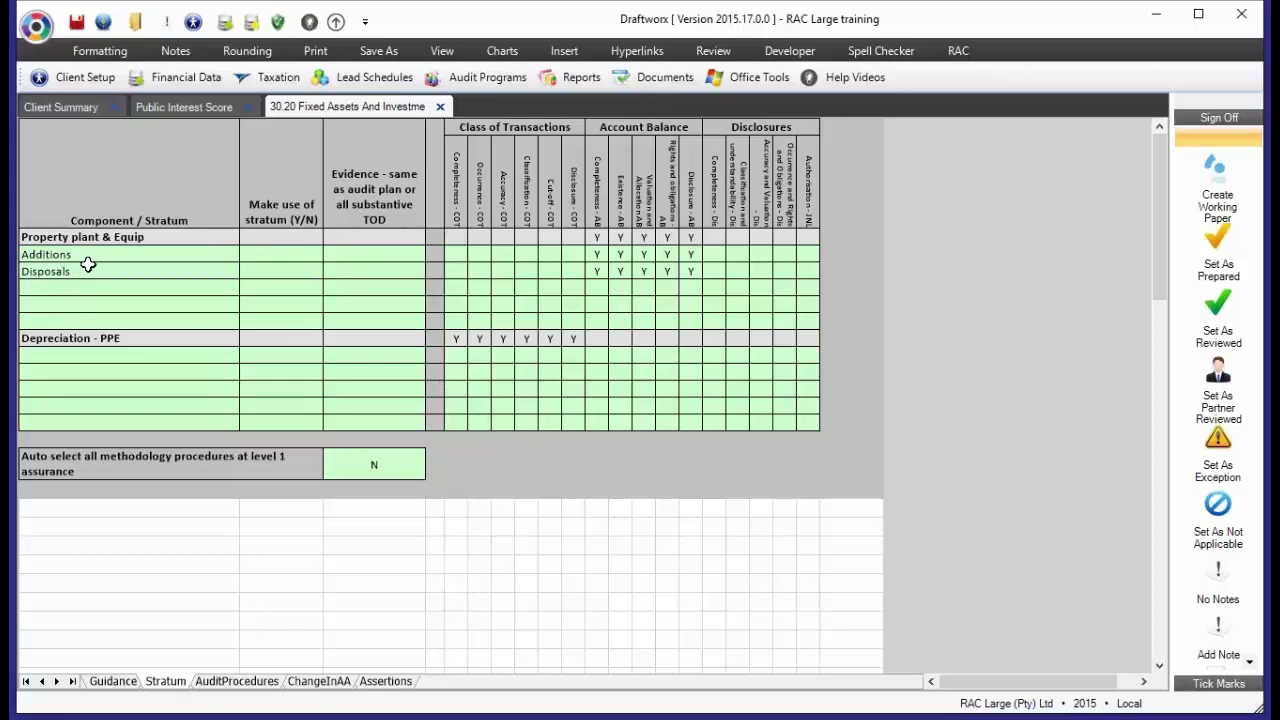
click(376, 249)
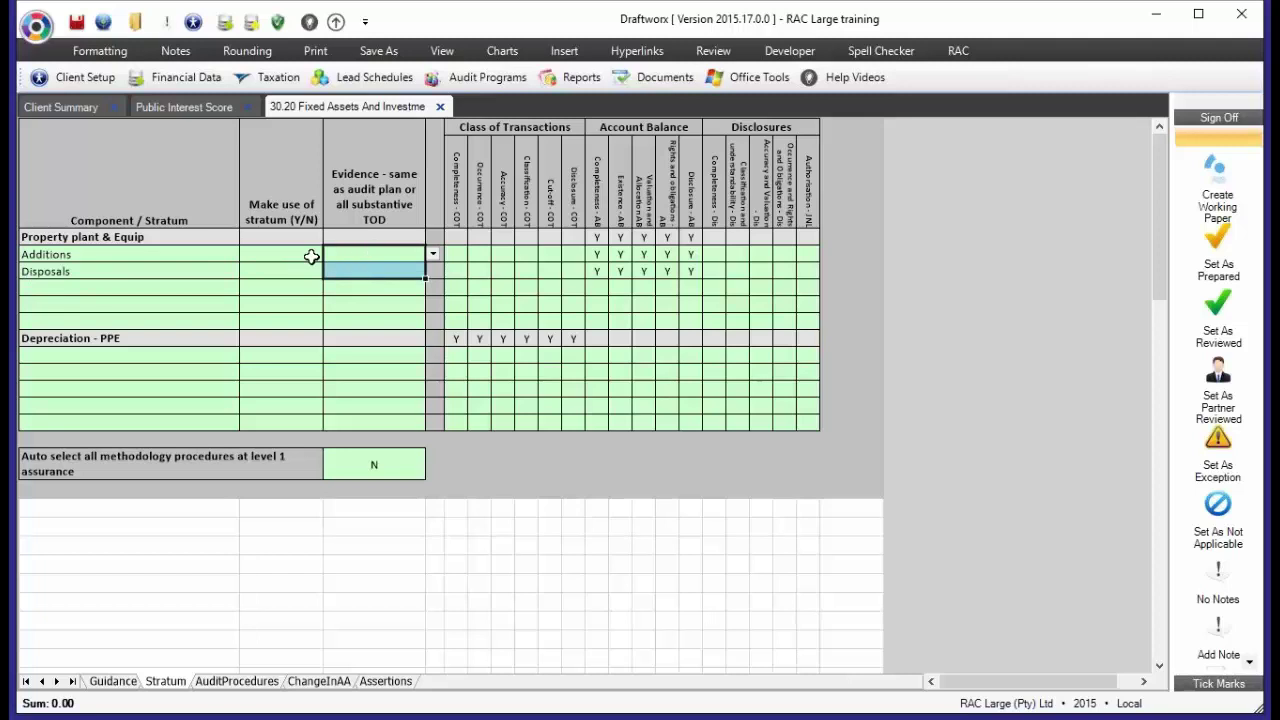
drag(311, 257, 366, 340)
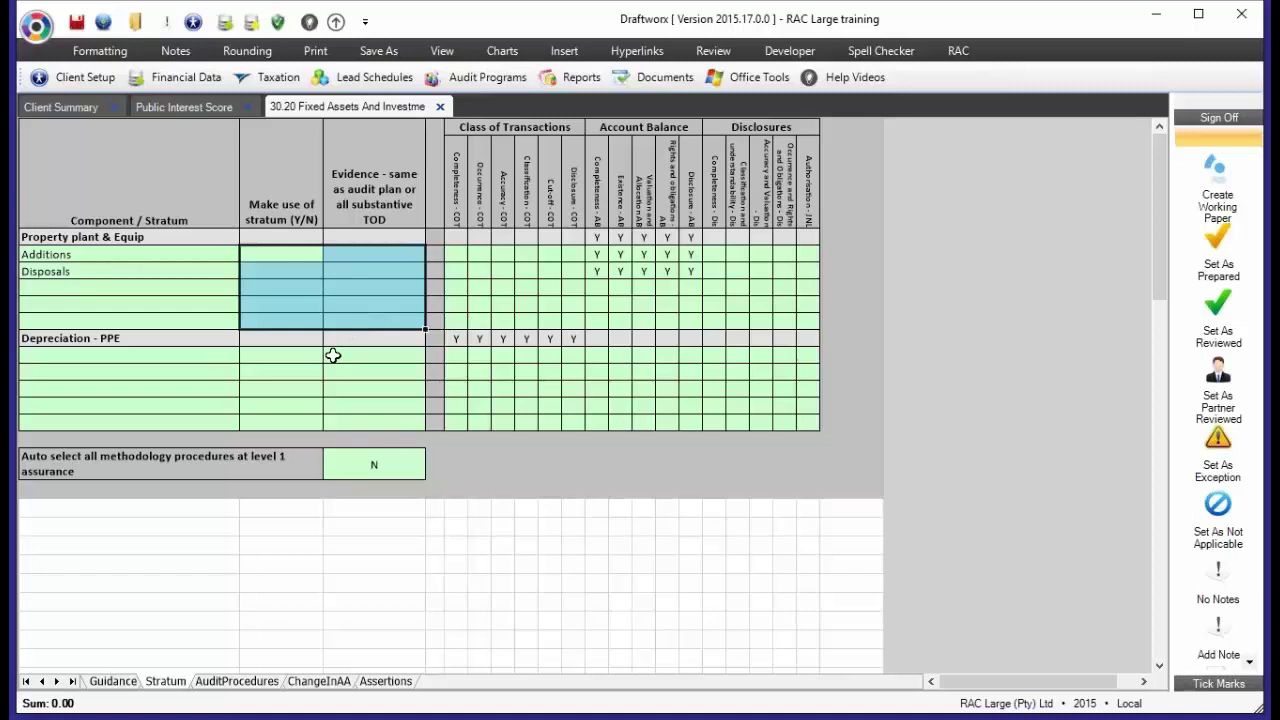
click(357, 261)
click(357, 264)
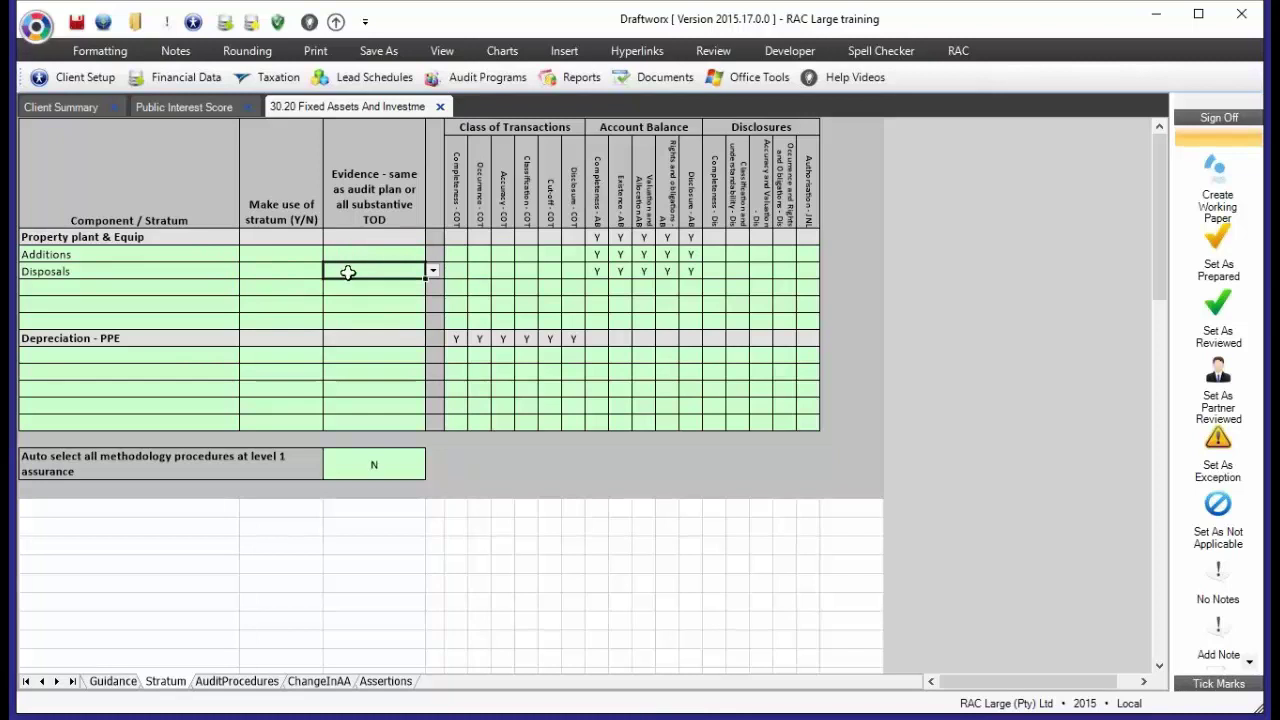
click(348, 257)
click(352, 270)
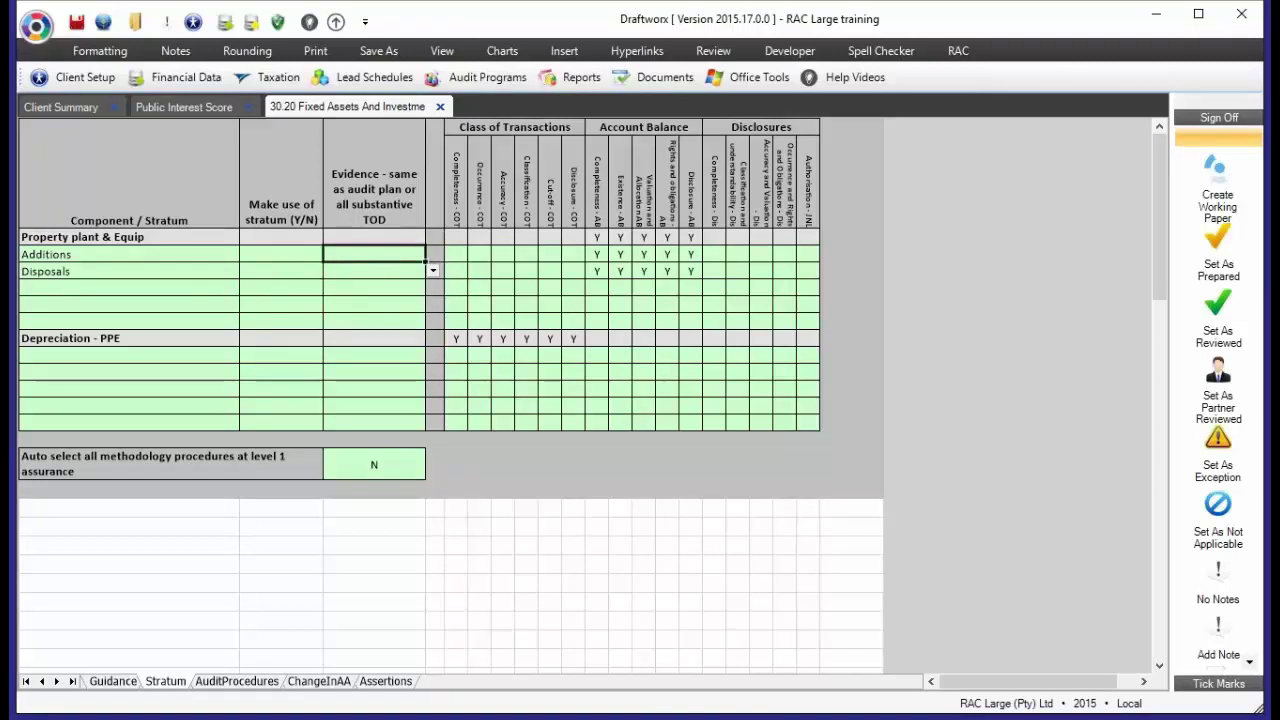
click(352, 256)
click(352, 273)
click(297, 240)
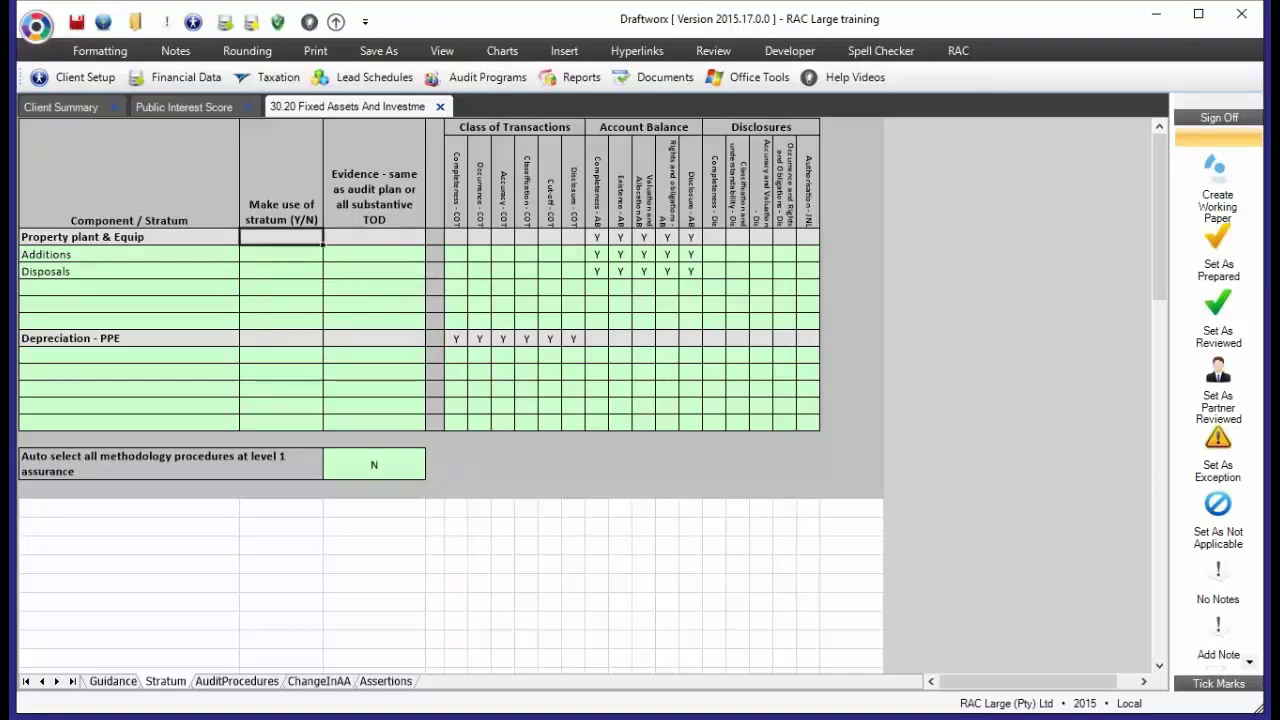
click(286, 202)
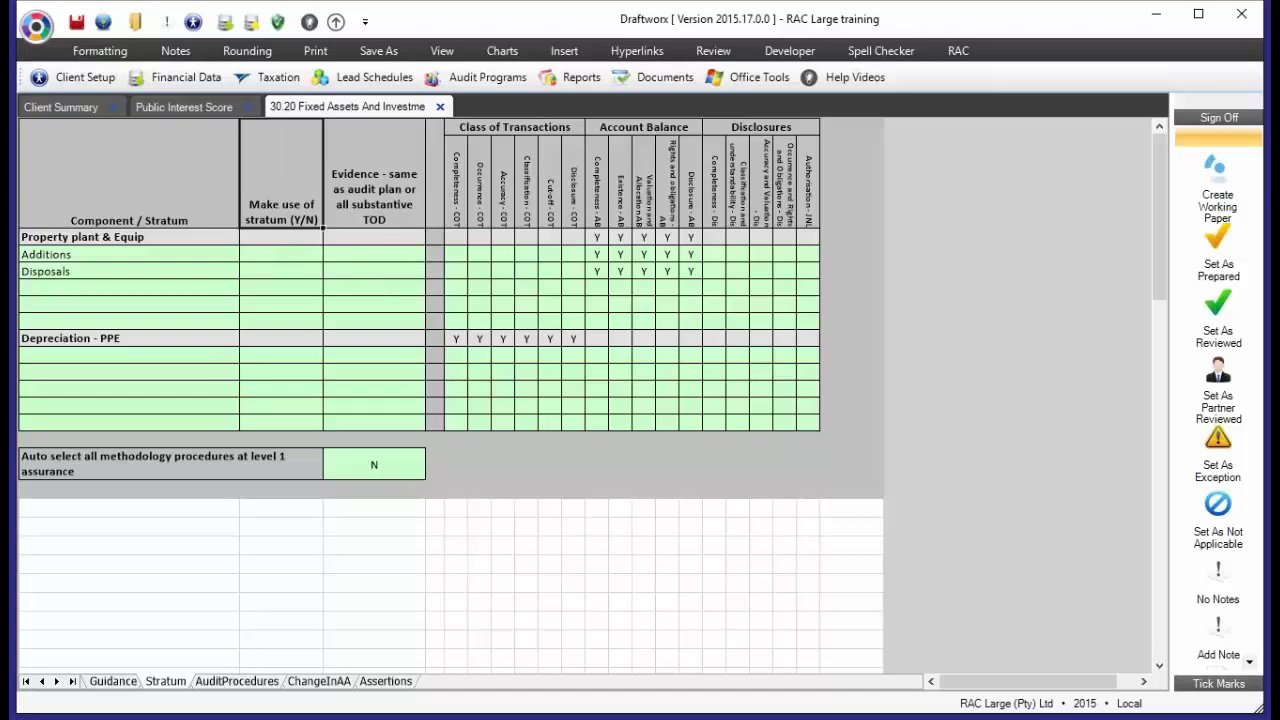
drag(289, 253, 285, 265)
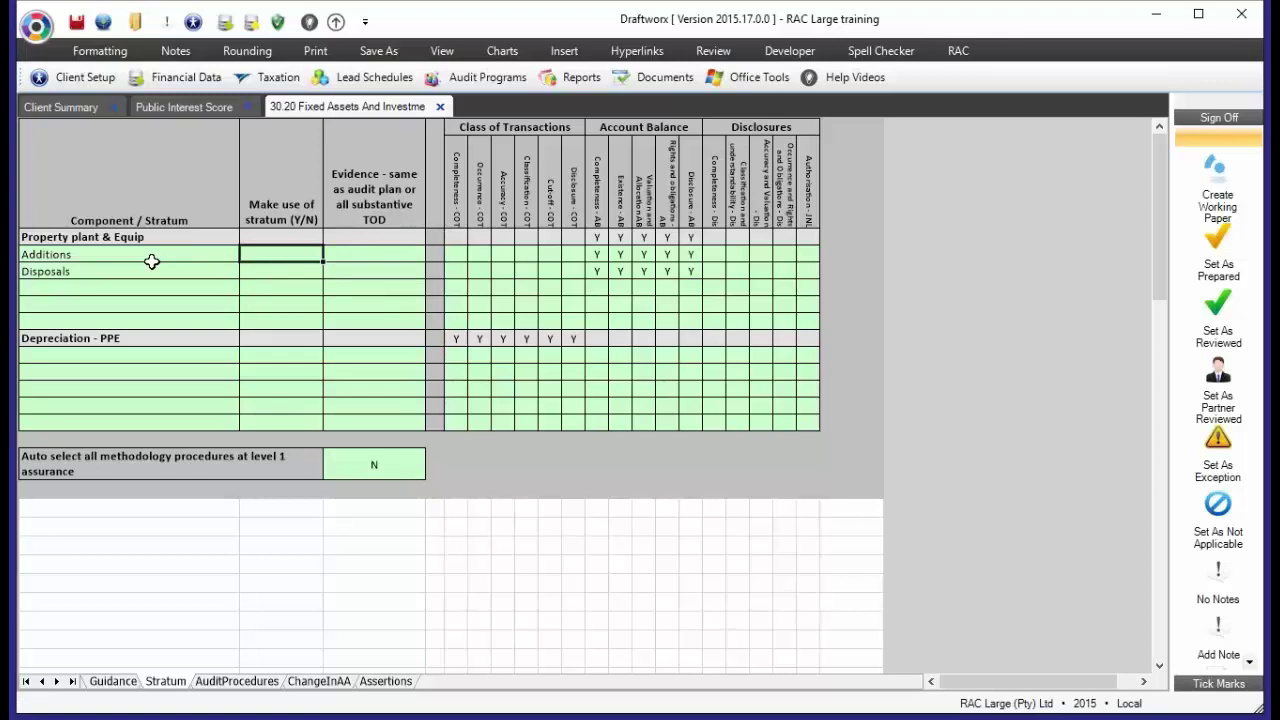
Enter Y in Make use of stratum for both Additions and Disposals
text(Y)
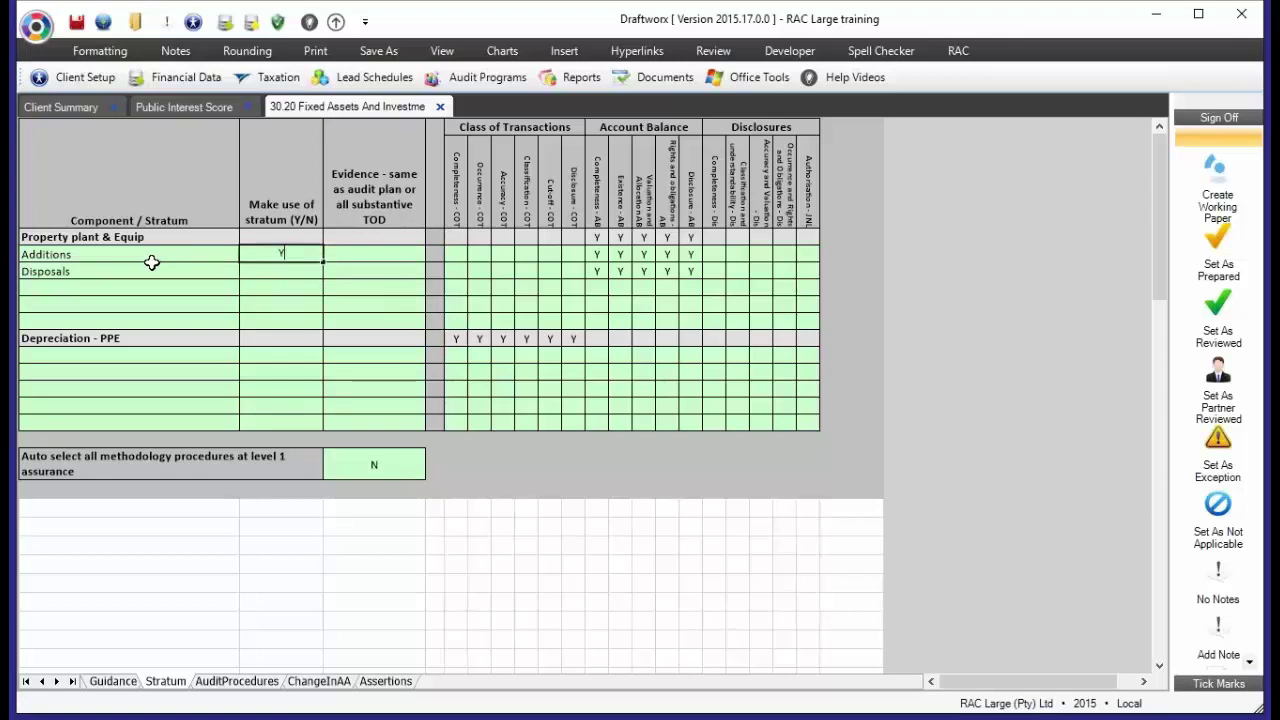
key(Return)
text(Y)
key(Return)
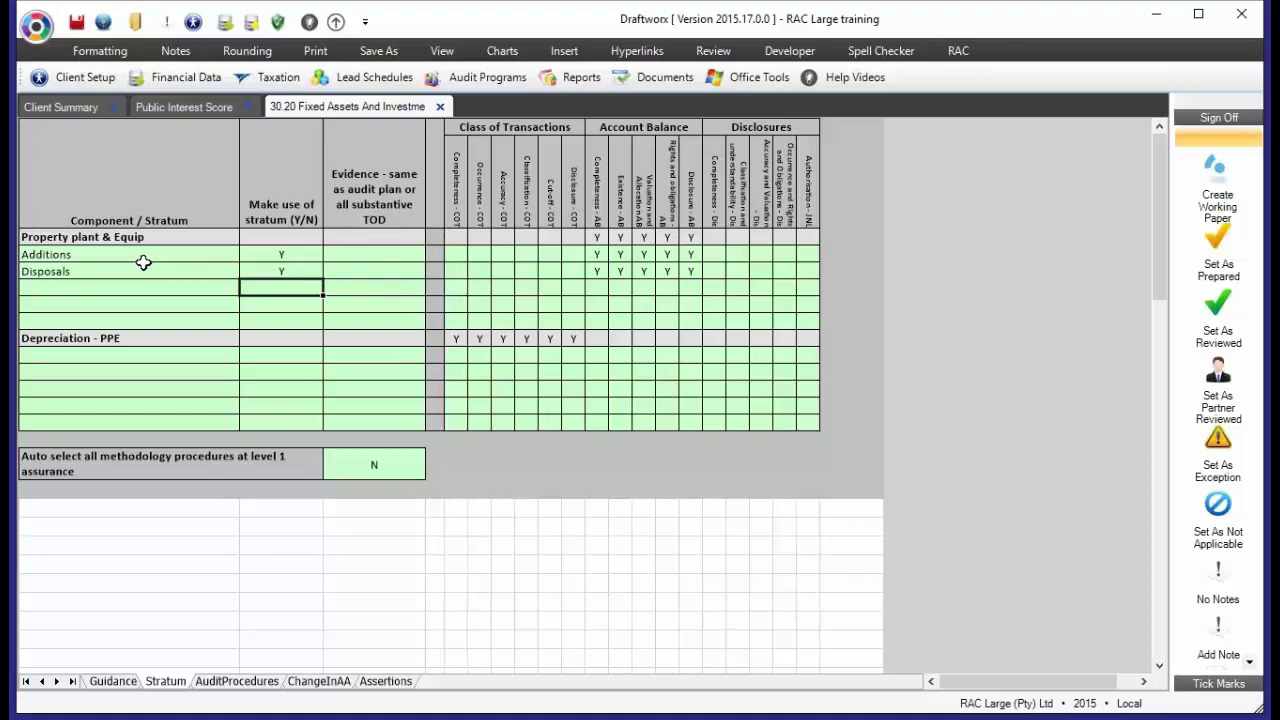
Set the Additions evidence to Audit Plan and the Disposals evidence to Substantive TOD
click(369, 254)
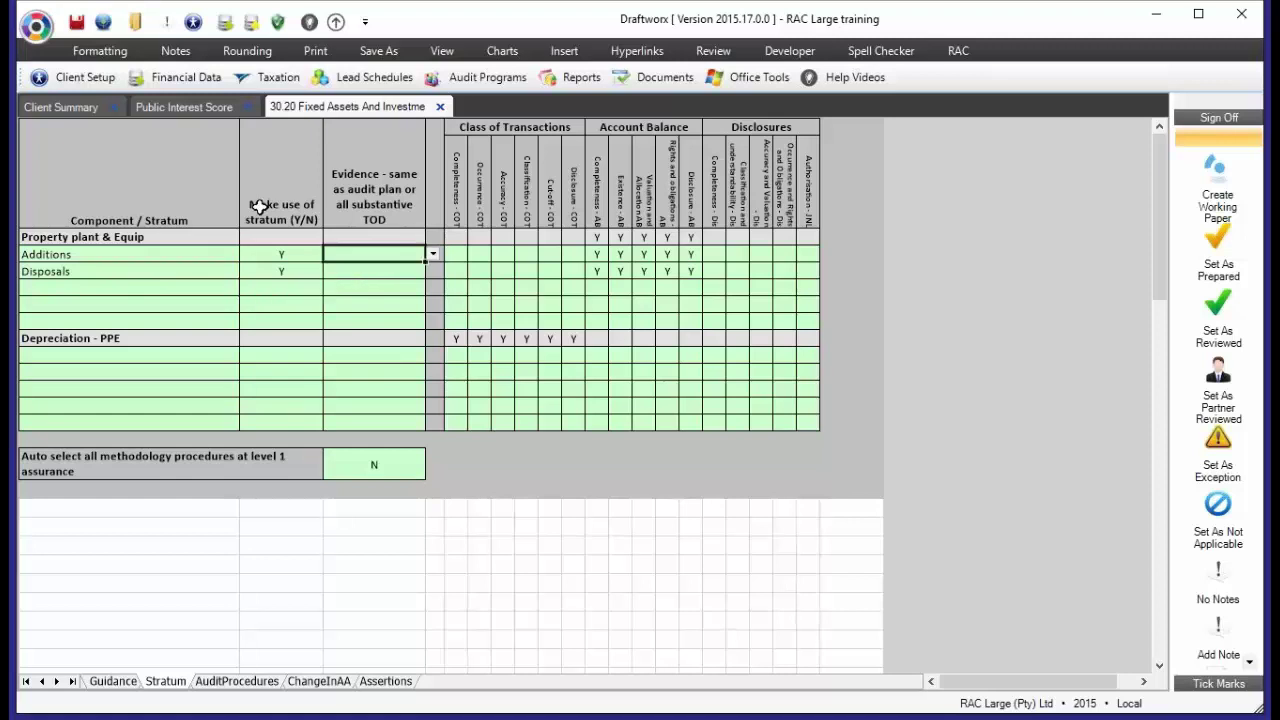
click(388, 205)
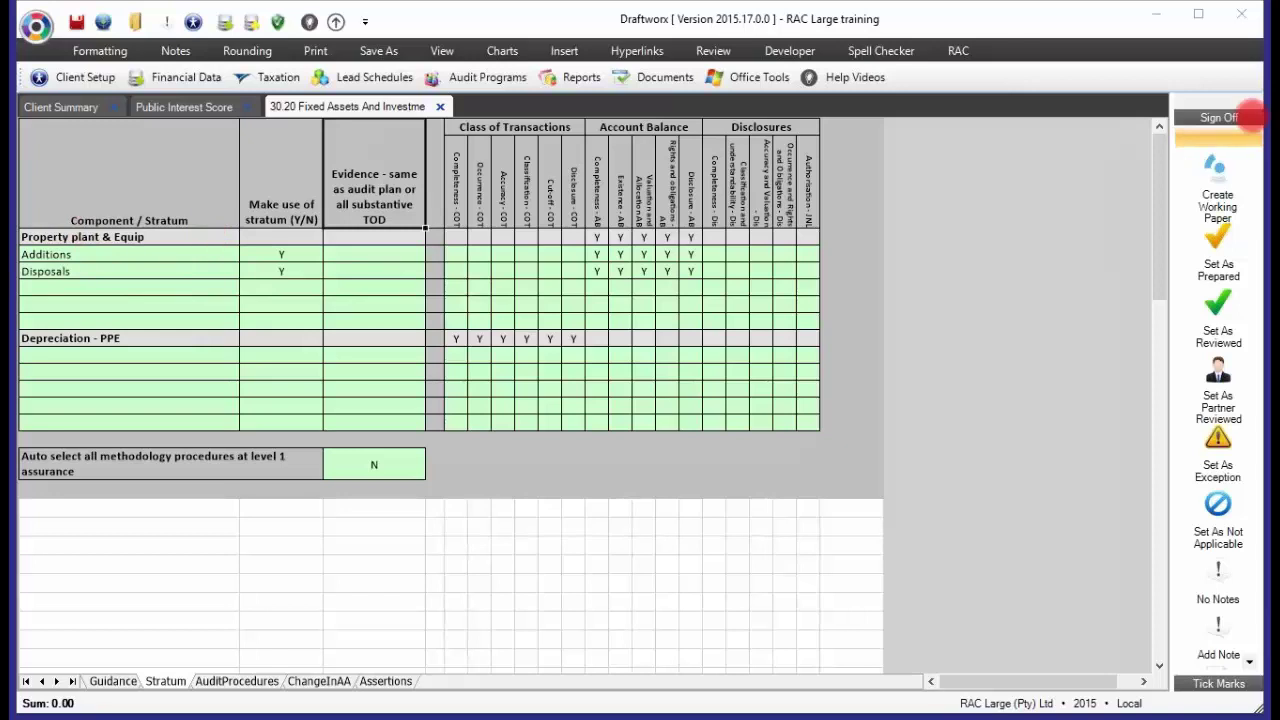
click(350, 254)
click(432, 254)
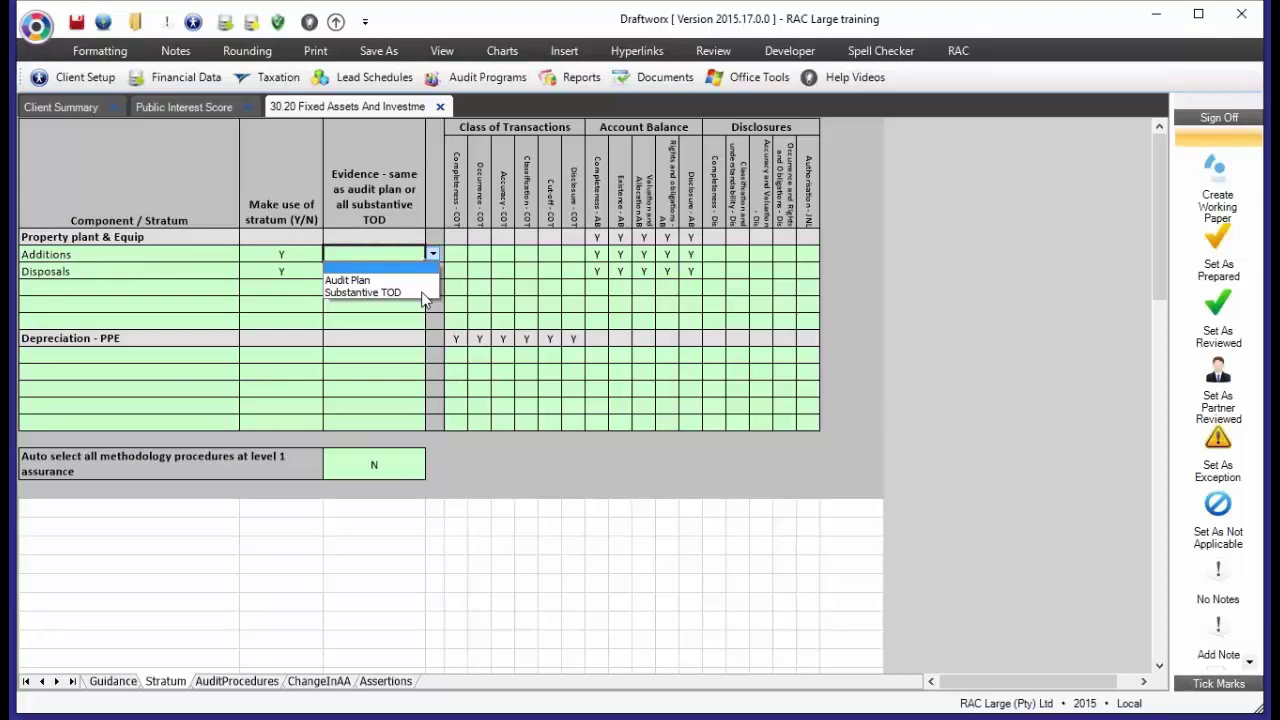
click(352, 281)
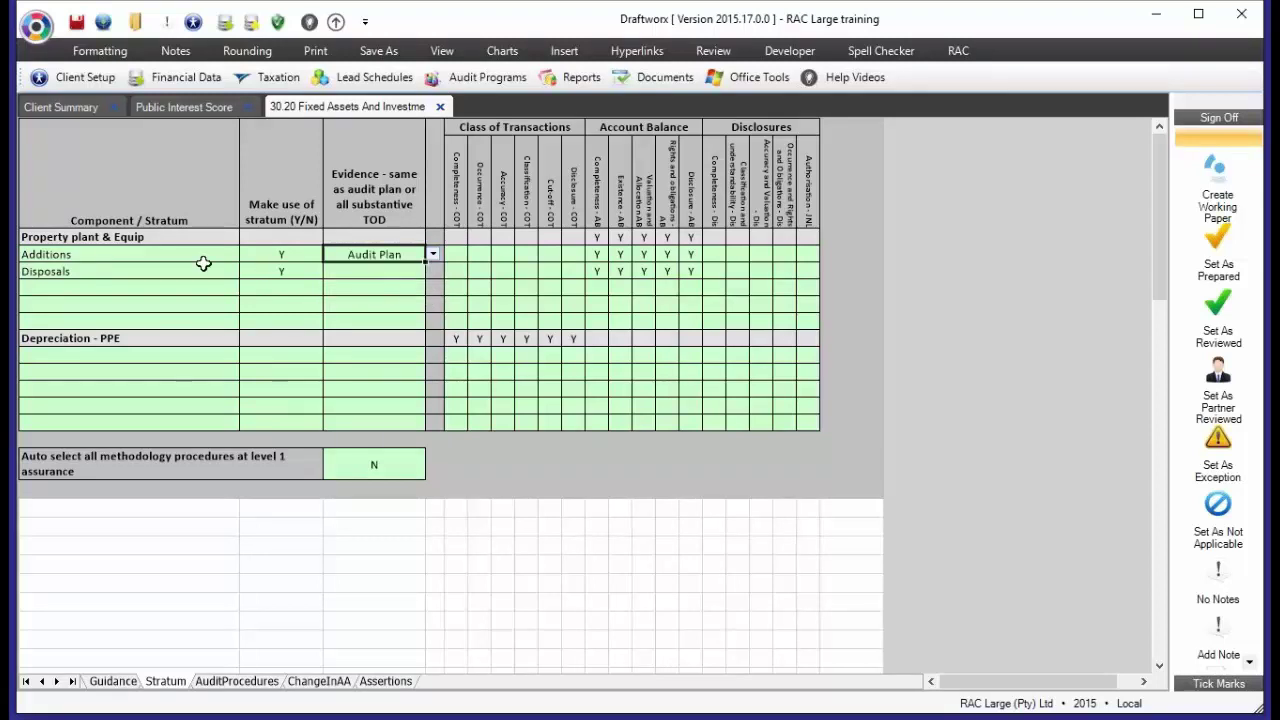
click(410, 273)
click(433, 271)
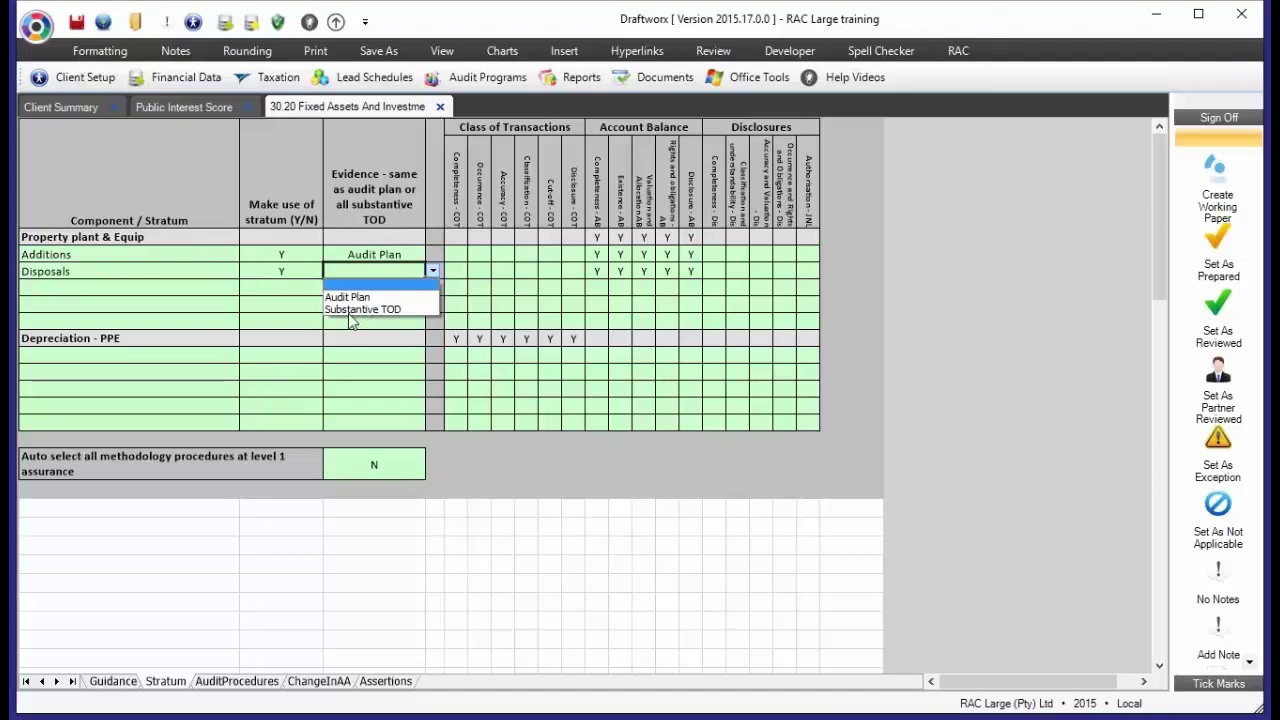
click(355, 310)
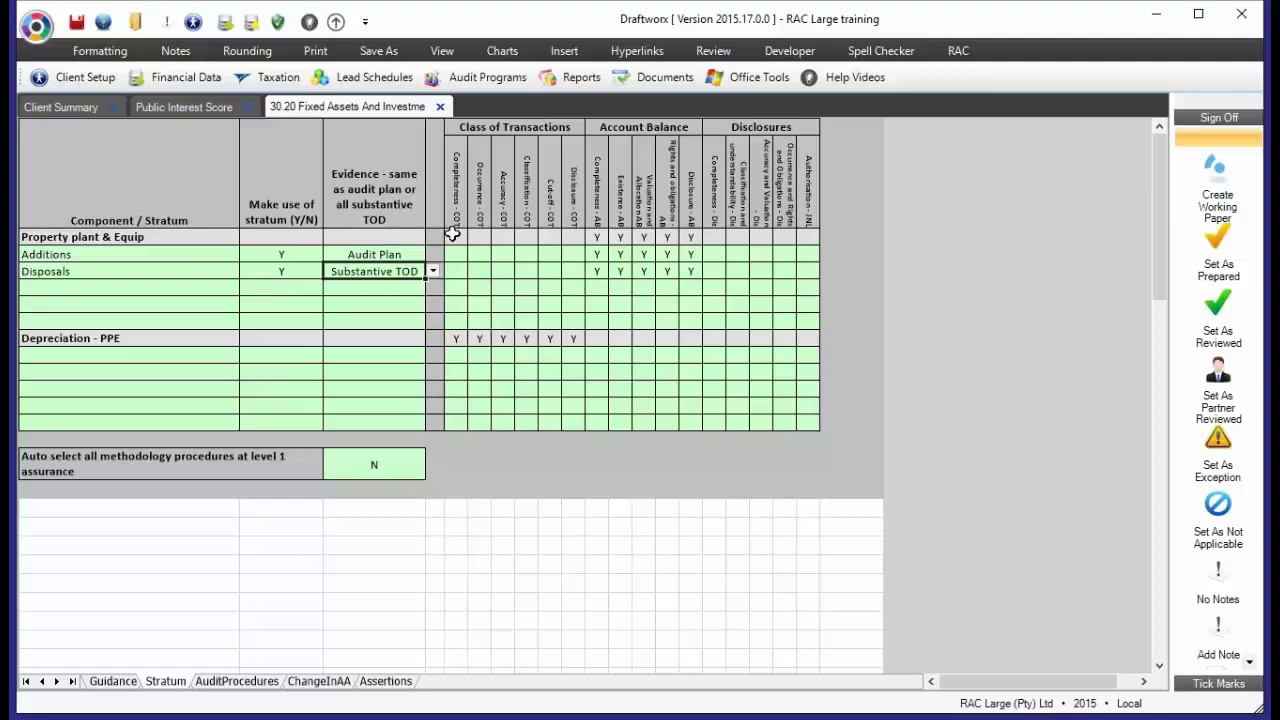
drag(453, 237, 806, 323)
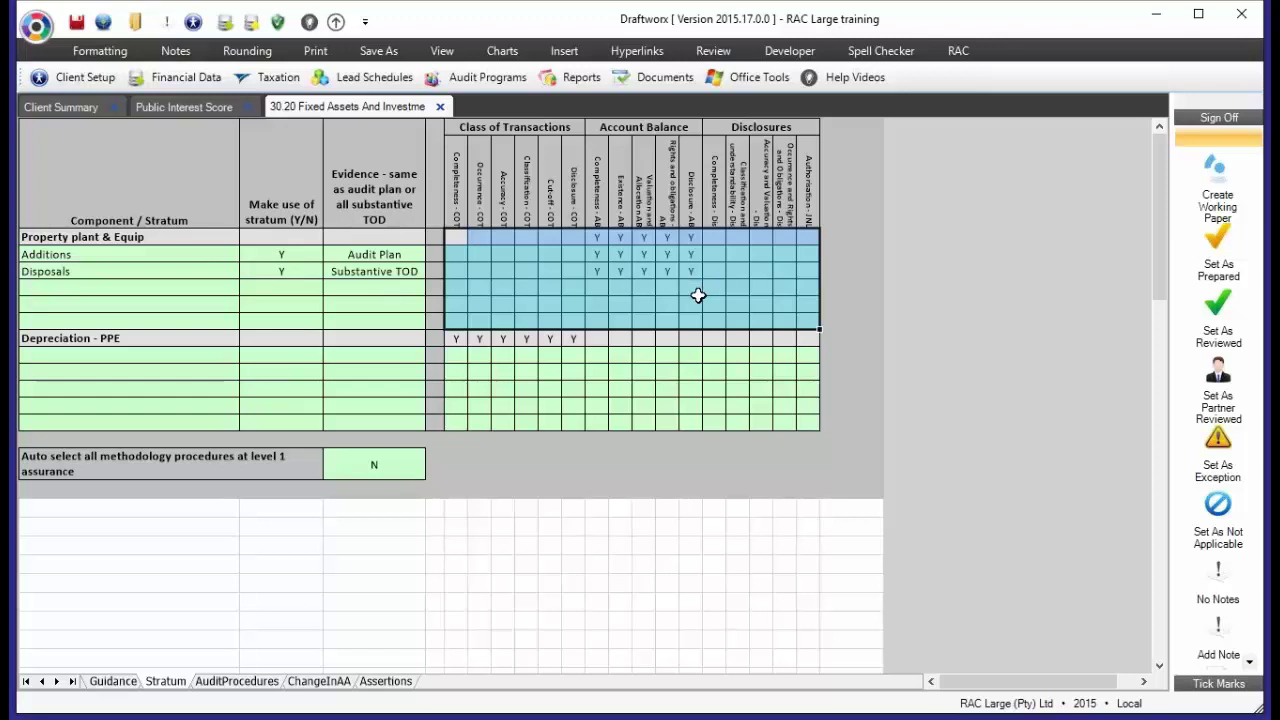
click(73, 296)
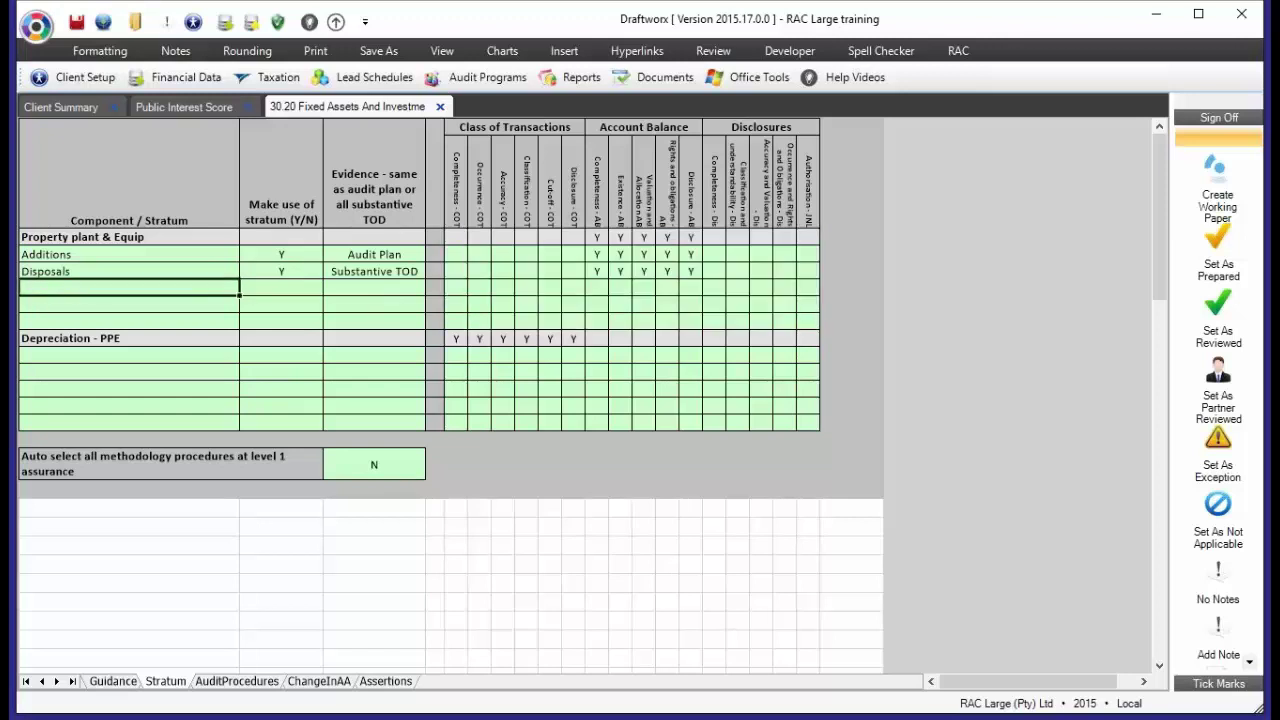
Return to the AuditProcedures sheet of the Fixed Assets audit program
key(Down)
key(Down)
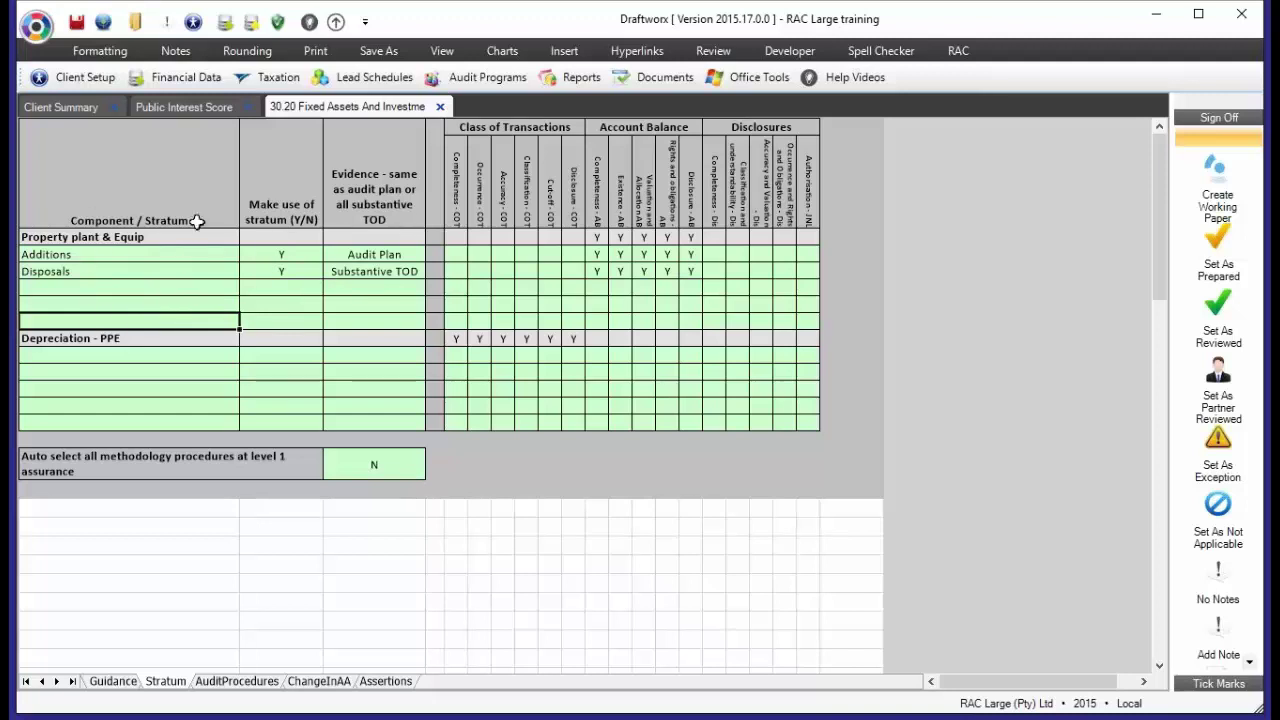
click(234, 682)
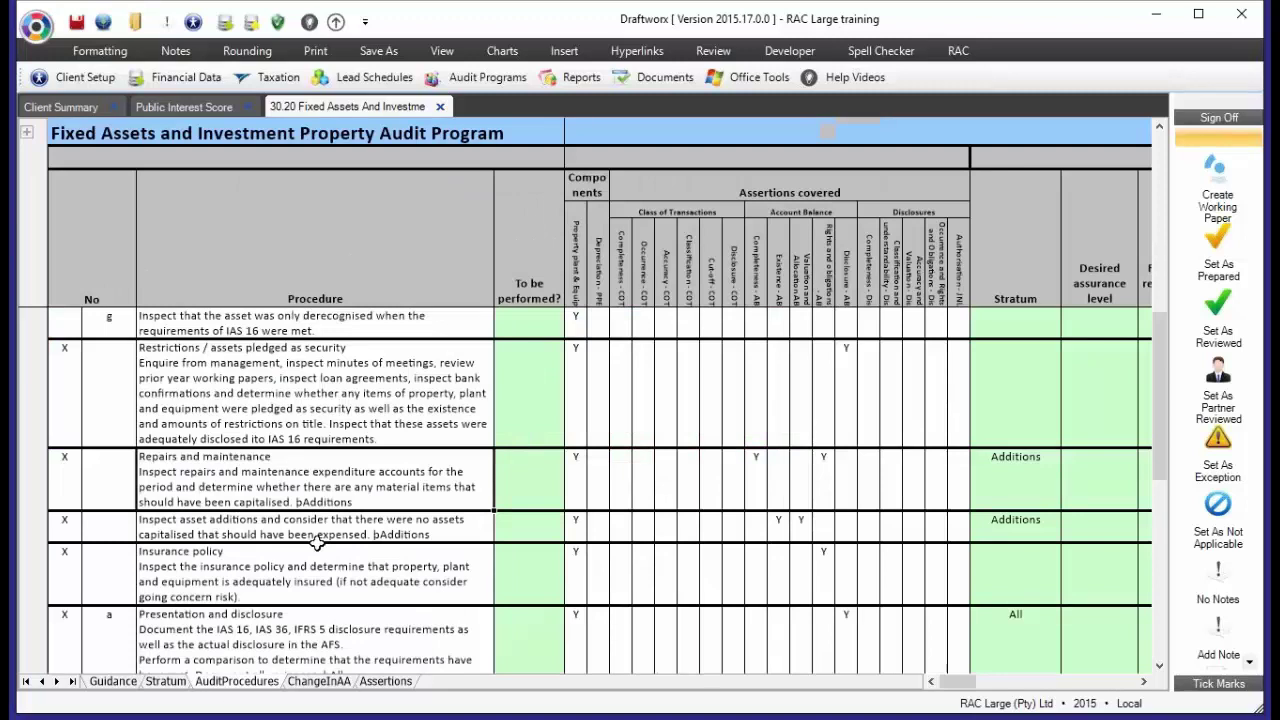
Scroll down to the remaining substantive test of detail assurance table with Additions and Disposals rows
scroll(317, 541, down, 15)
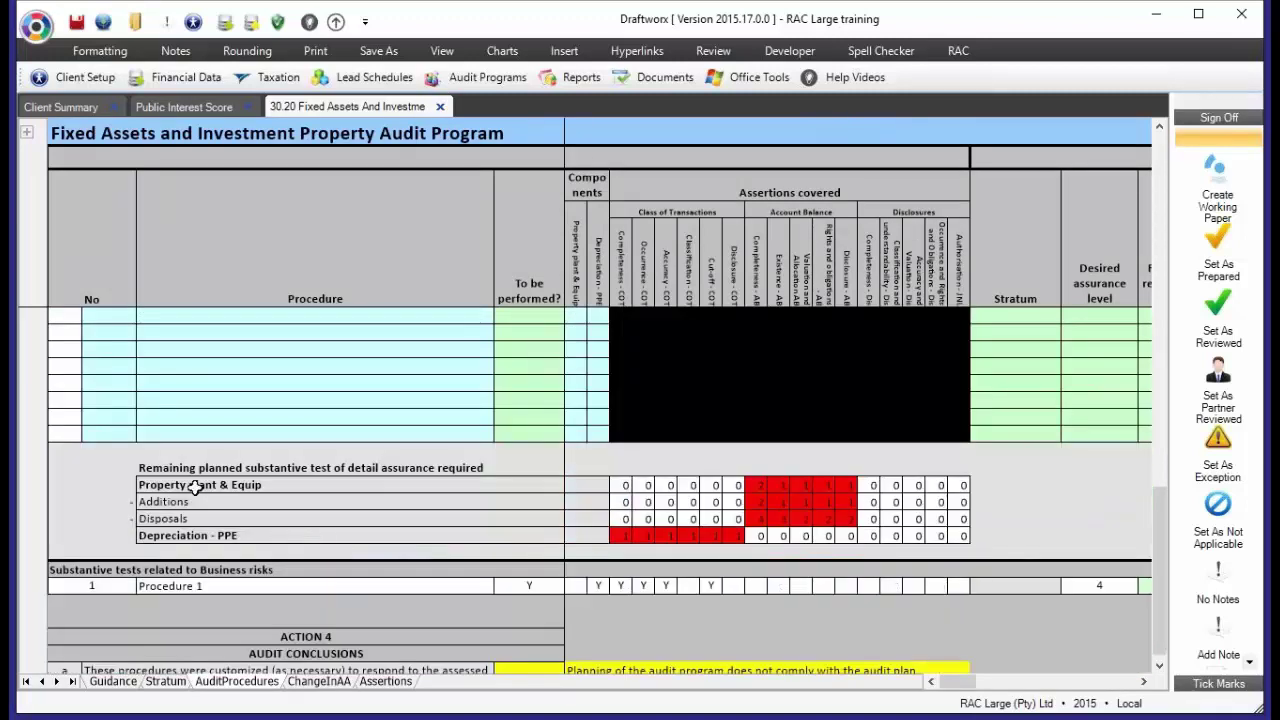
scroll(231, 475, down, 1)
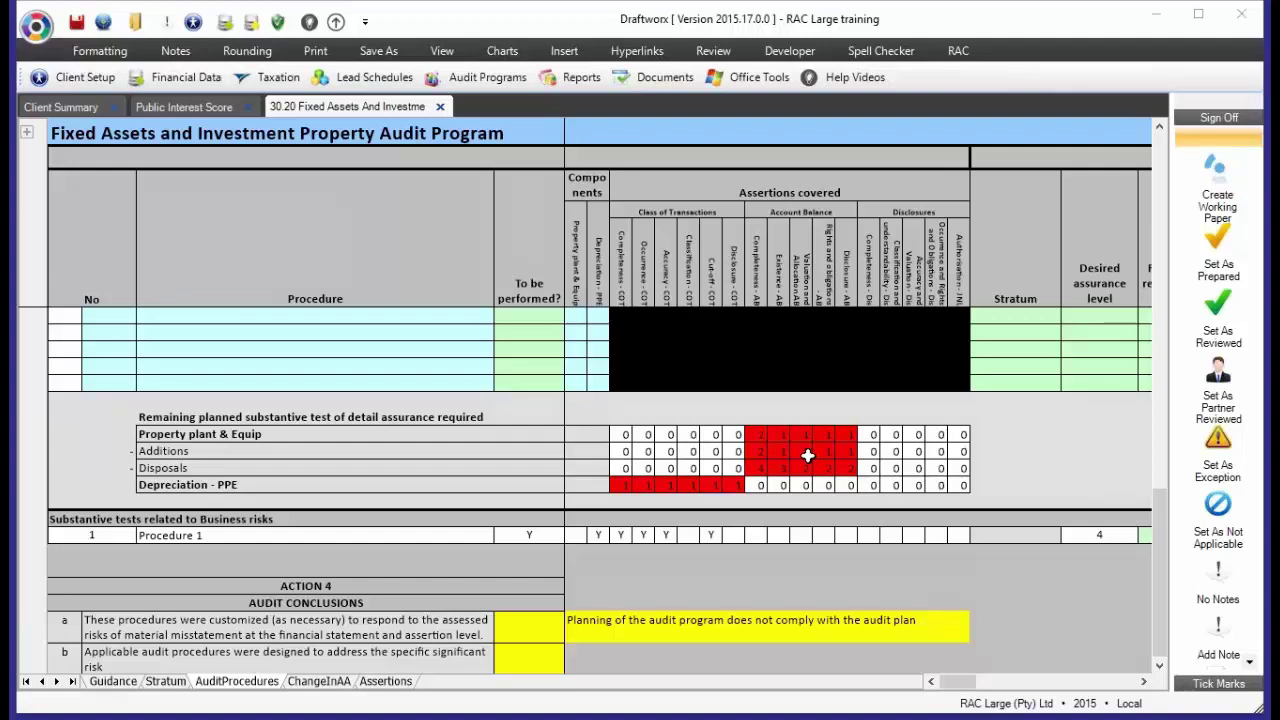
Scroll up to the blank procedure rows, check the Disposals assertion totals, and pick an empty Procedure cell
drag(1146, 531, 1152, 219)
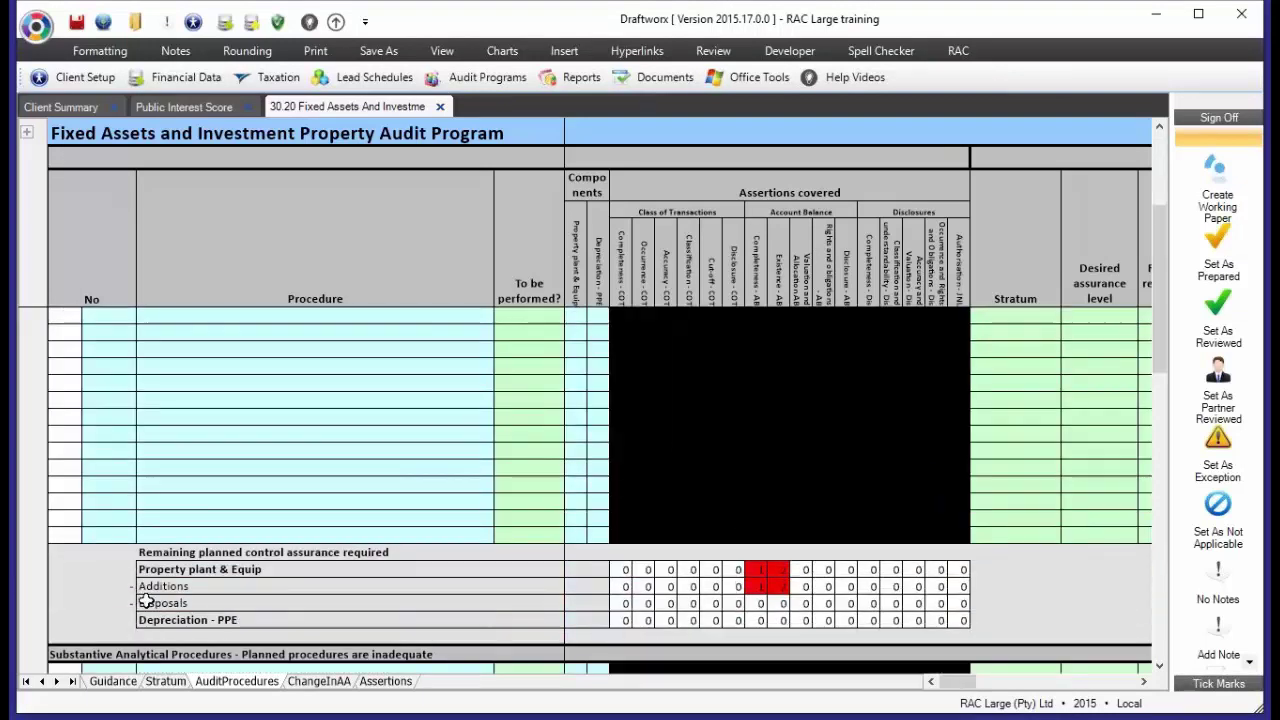
drag(162, 605, 962, 605)
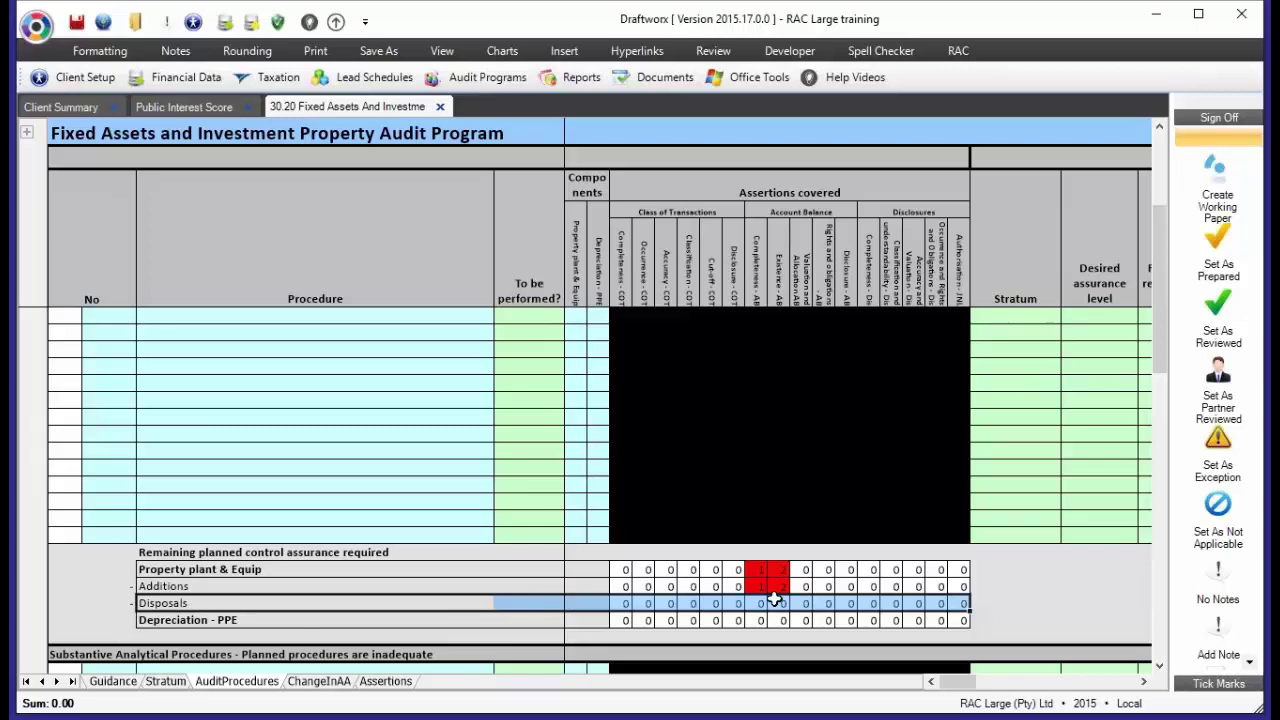
click(233, 423)
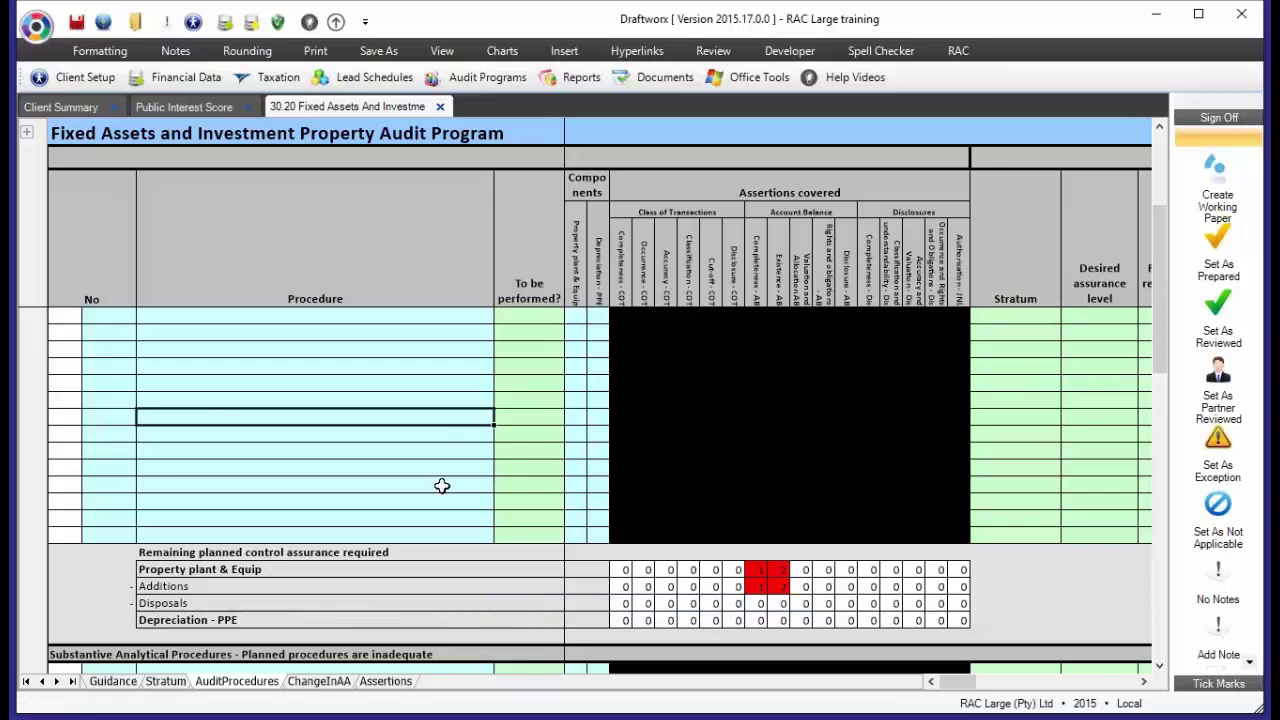
Add procedure 7 'Document a procedure' and mark it Y to be performed
text(d)
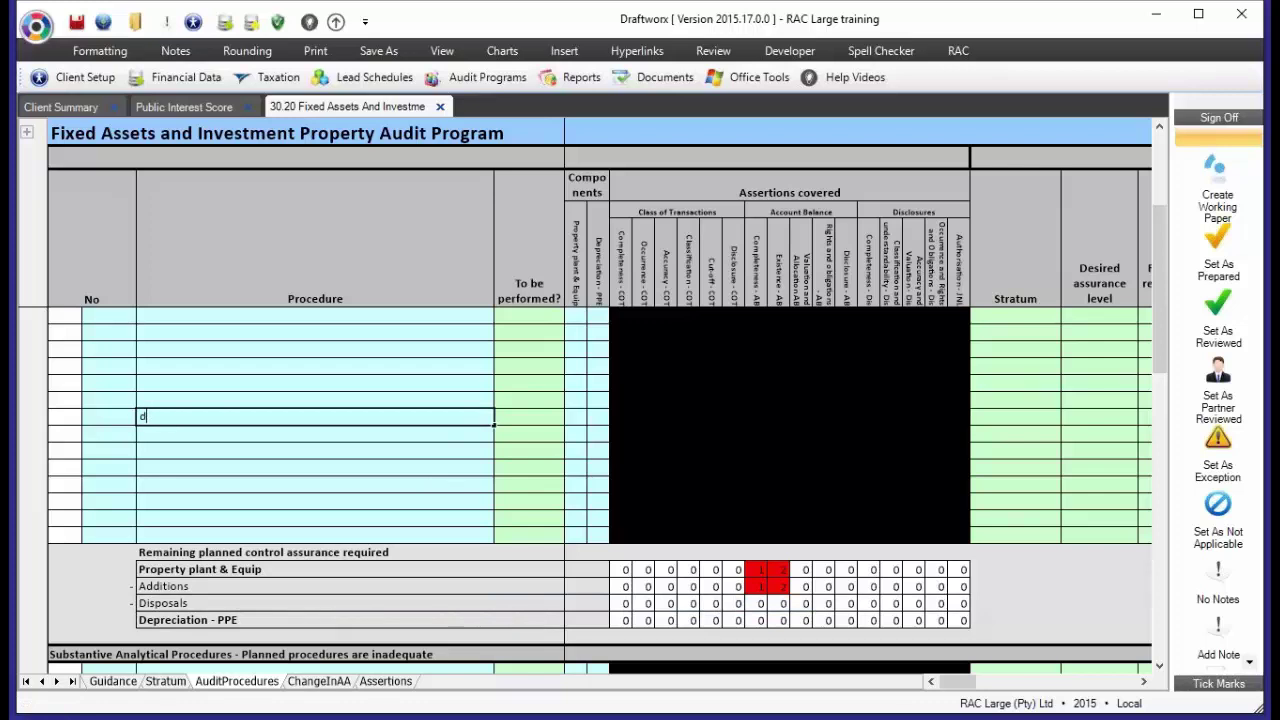
text(OCUDocument a procedure)
key(Return)
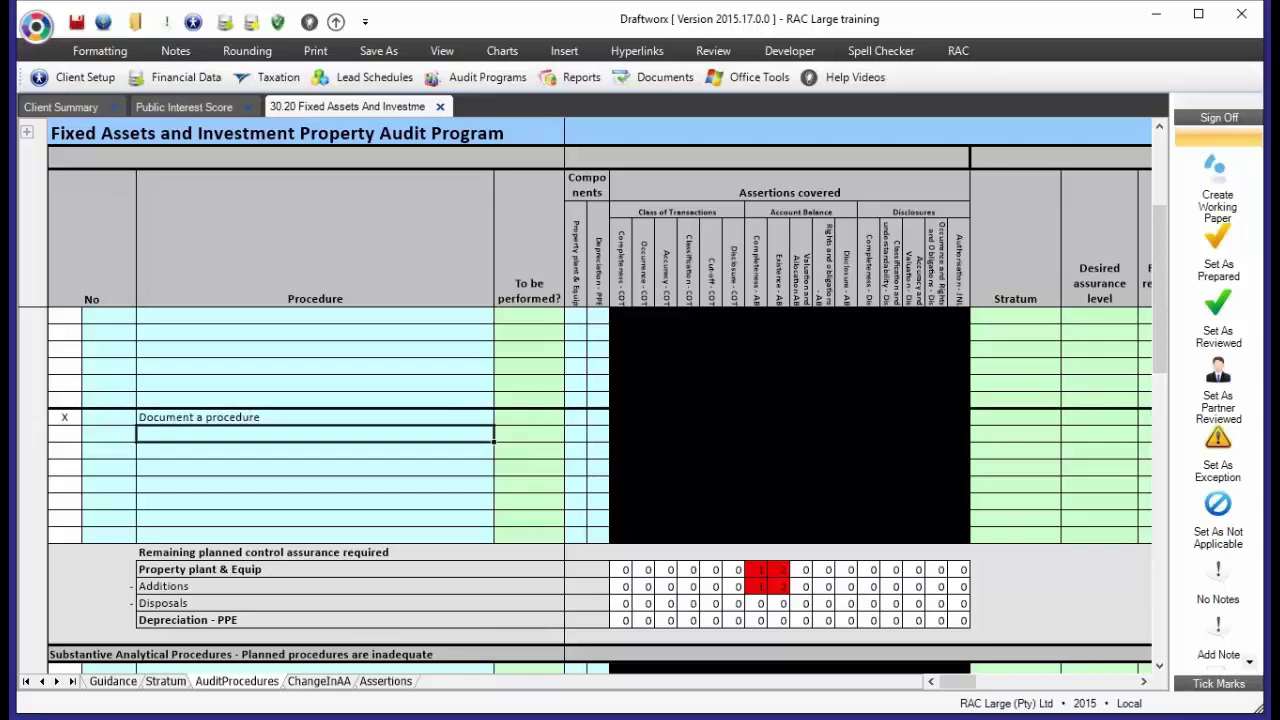
click(528, 417)
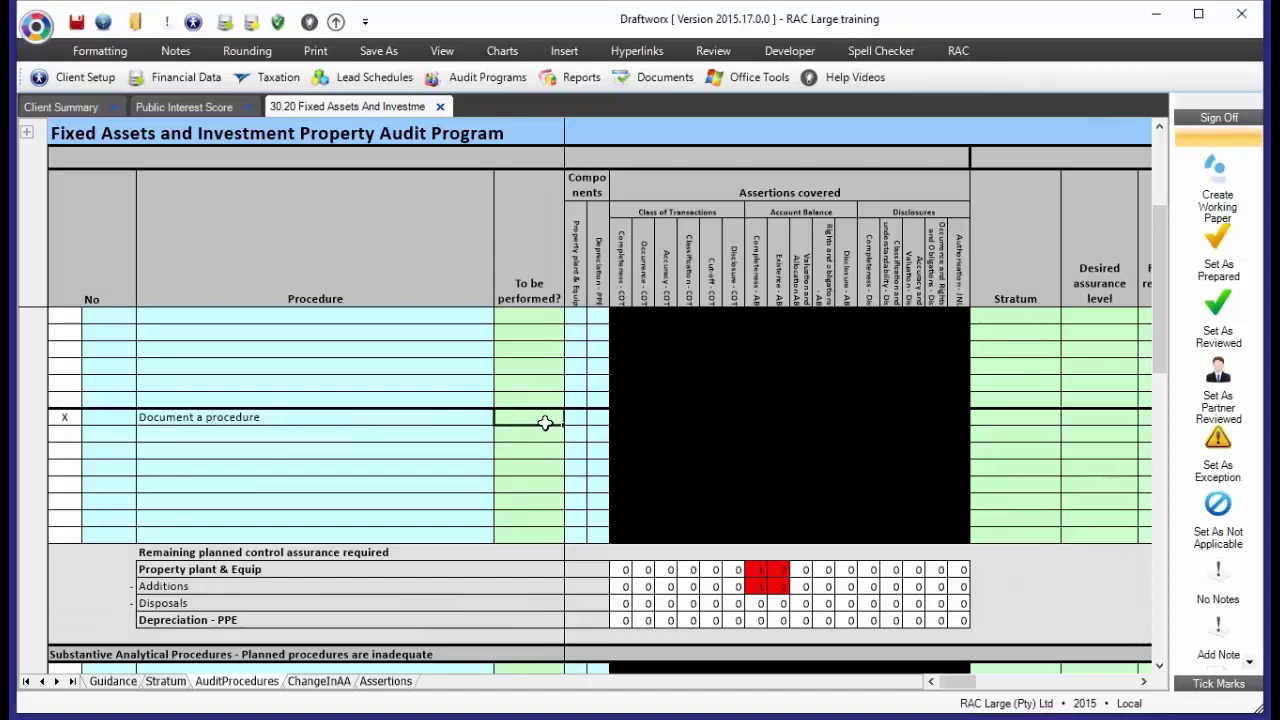
text(Y)
key(Return)
key(Tab)
Mark procedure 7 with Y under the Property plant & Equip component
click(212, 621)
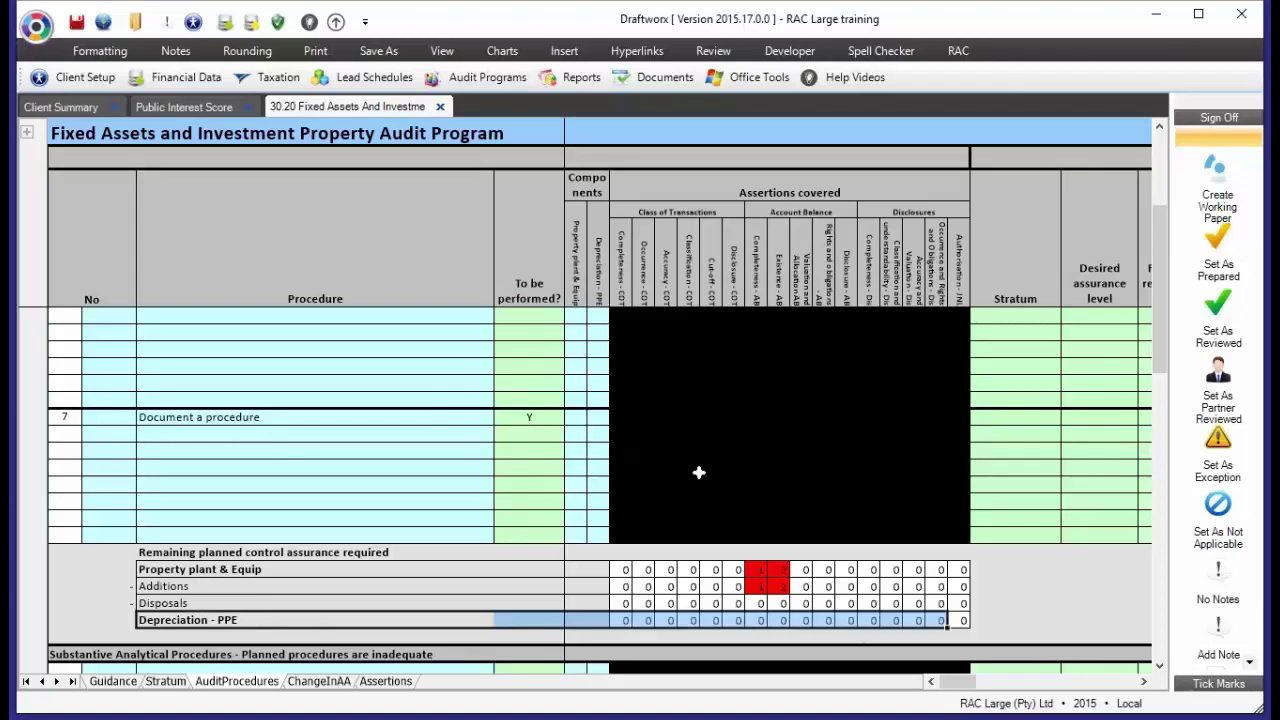
click(576, 418)
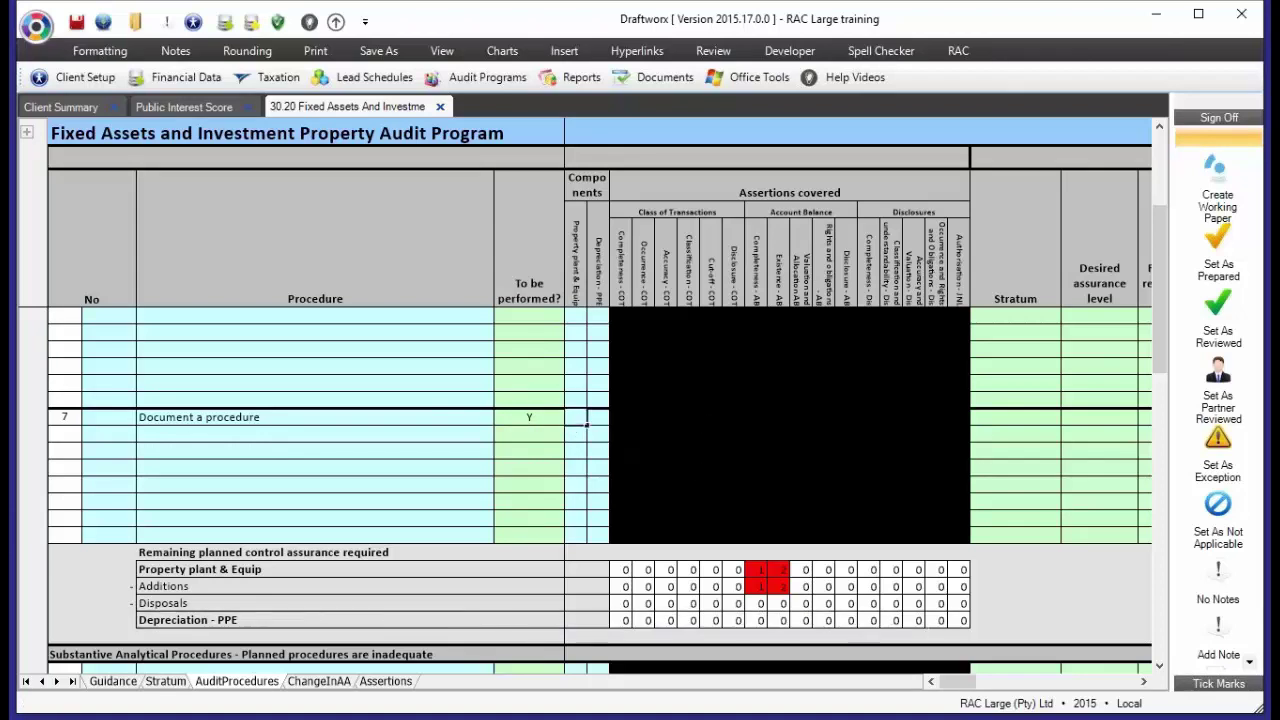
text(Y)
key(Return)
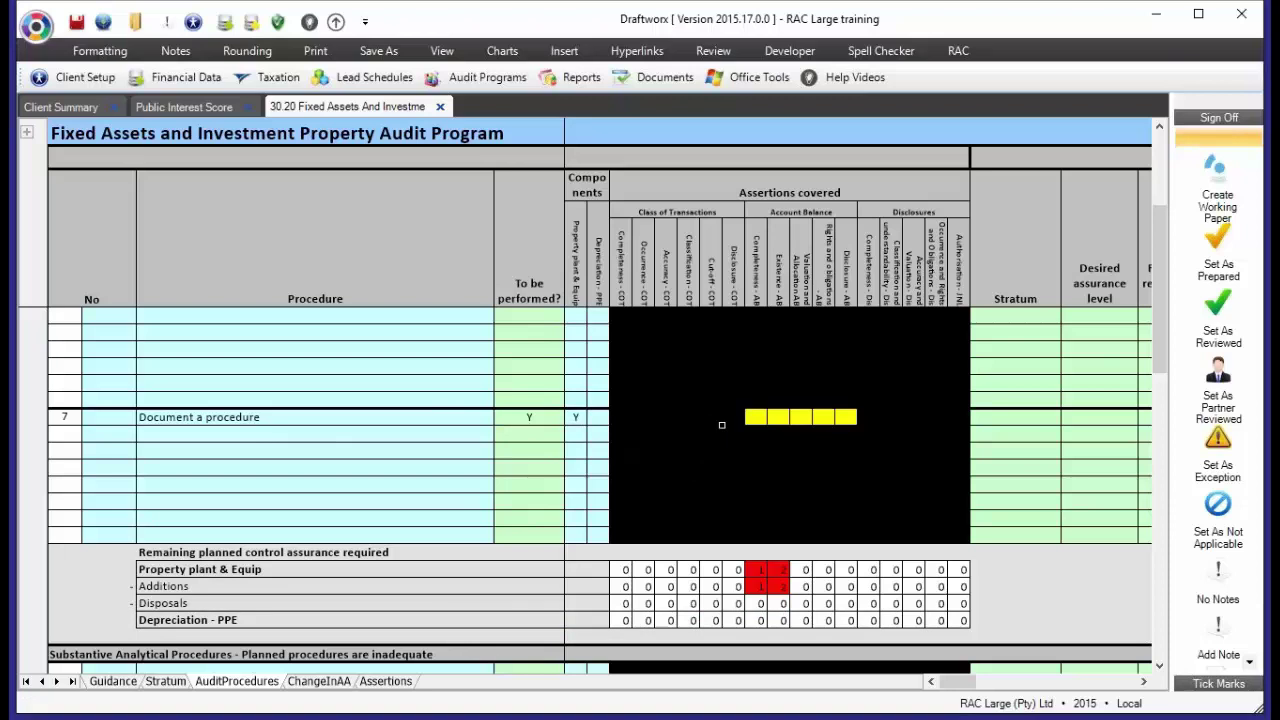
Mark procedure 7 with Y under the Existence account-balance assertion
click(787, 421)
click(767, 421)
text(Y)
click(812, 421)
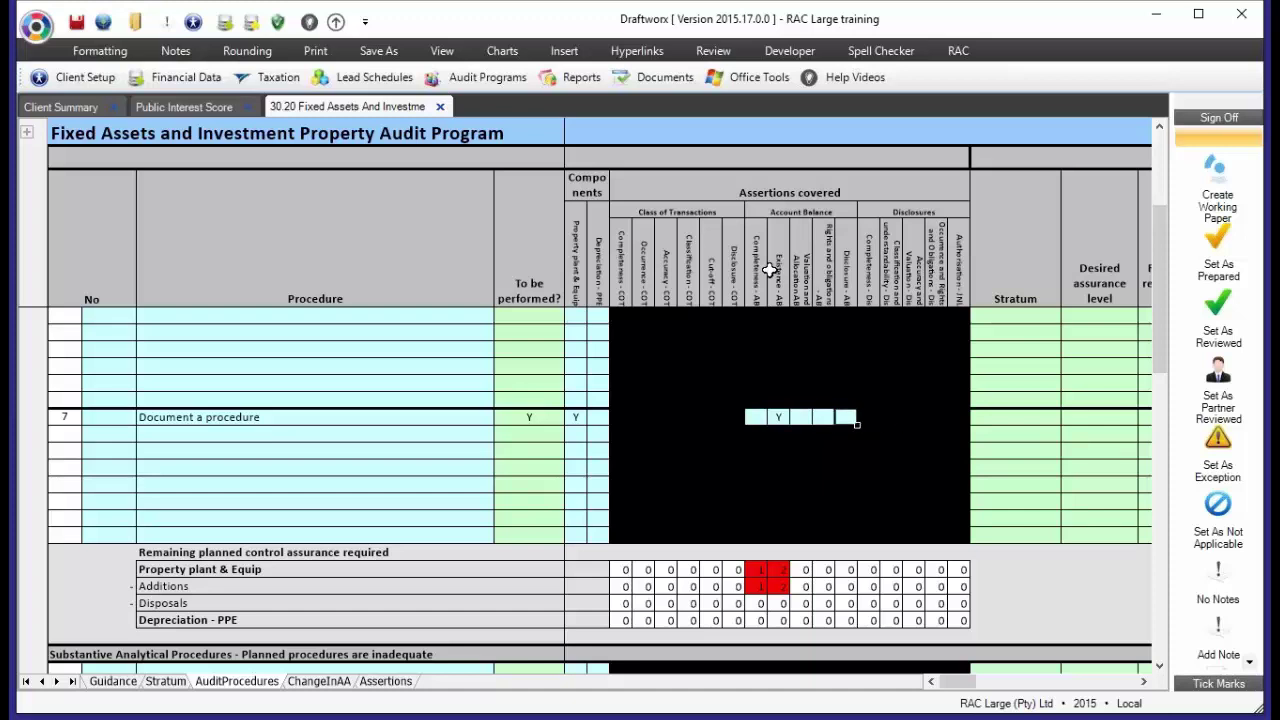
click(843, 437)
click(778, 420)
Clear the stray Y from procedure 7's Depreciation - PPE component cell
click(576, 420)
click(577, 422)
text(y)
key(Right)
key(Right)
key(Right)
key(Right)
key(Right)
key(Right)
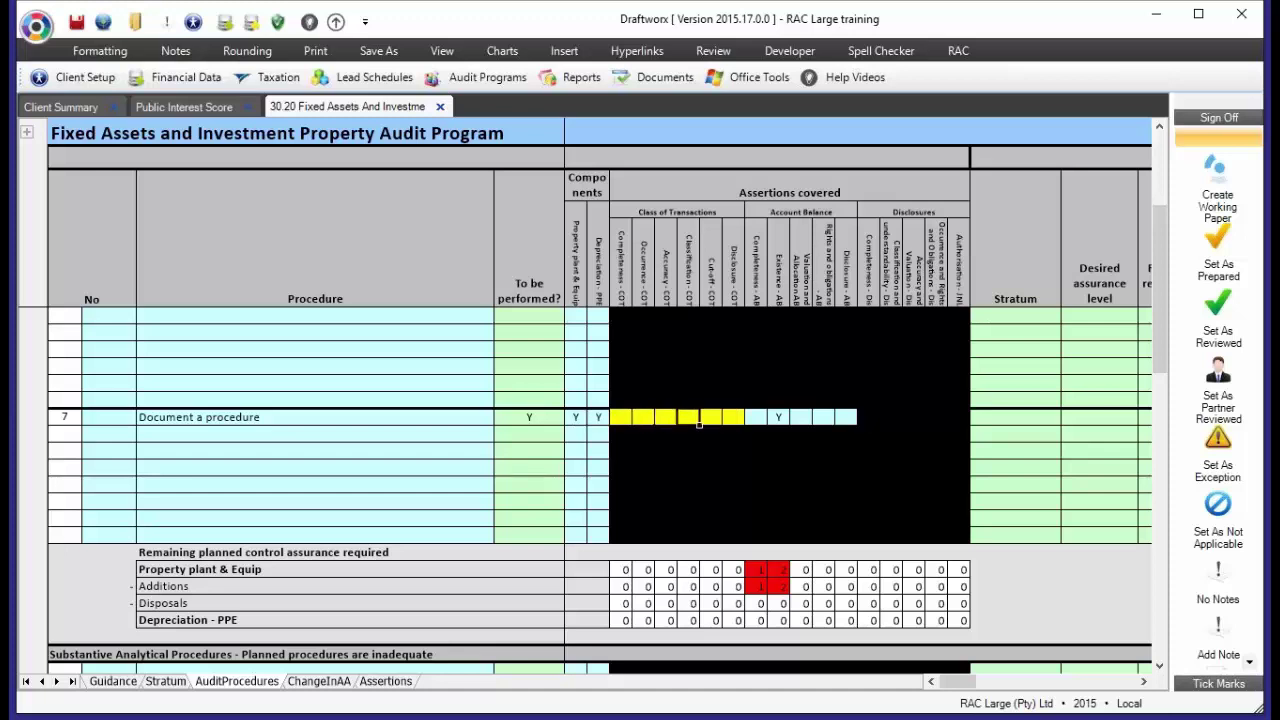
key(Left)
key(Left)
key(Left)
key(Left)
key(Left)
key(Left)
key(Delete)
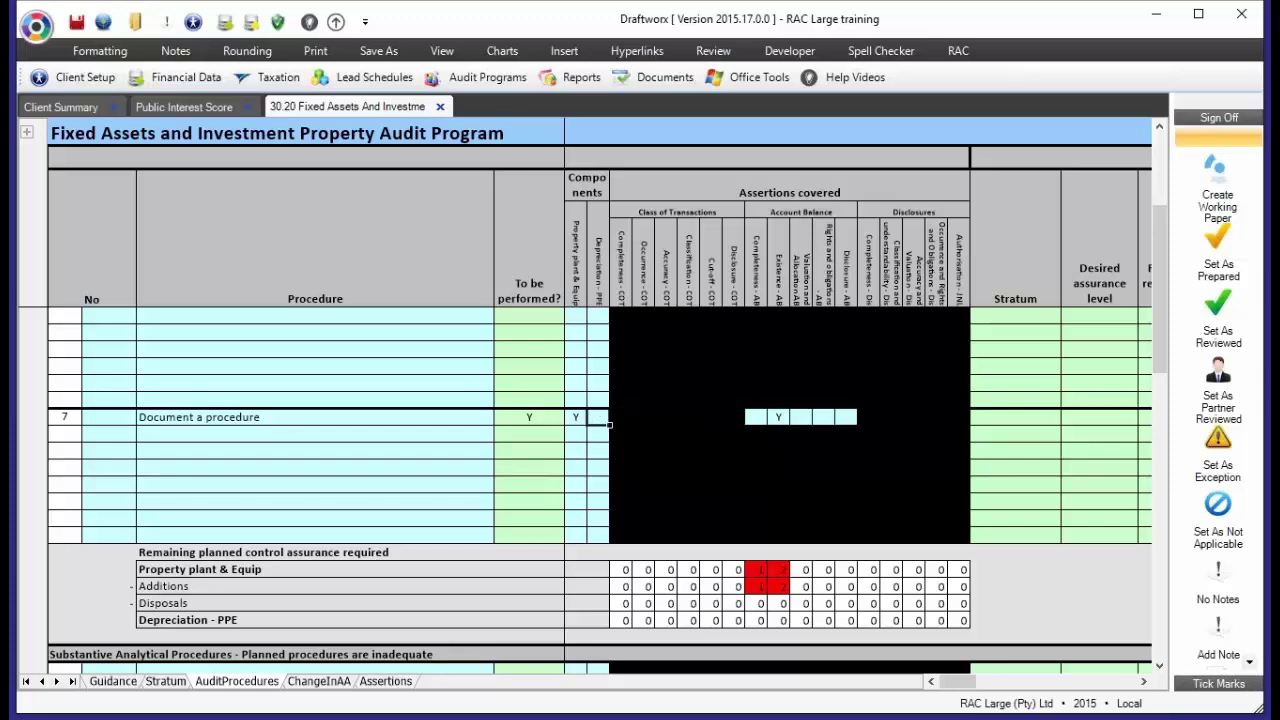
key(Right)
key(Right)
key(Right)
key(Right)
key(Right)
key(Right)
key(Right)
key(Right)
key(Right)
key(Right)
key(Right)
key(Right)
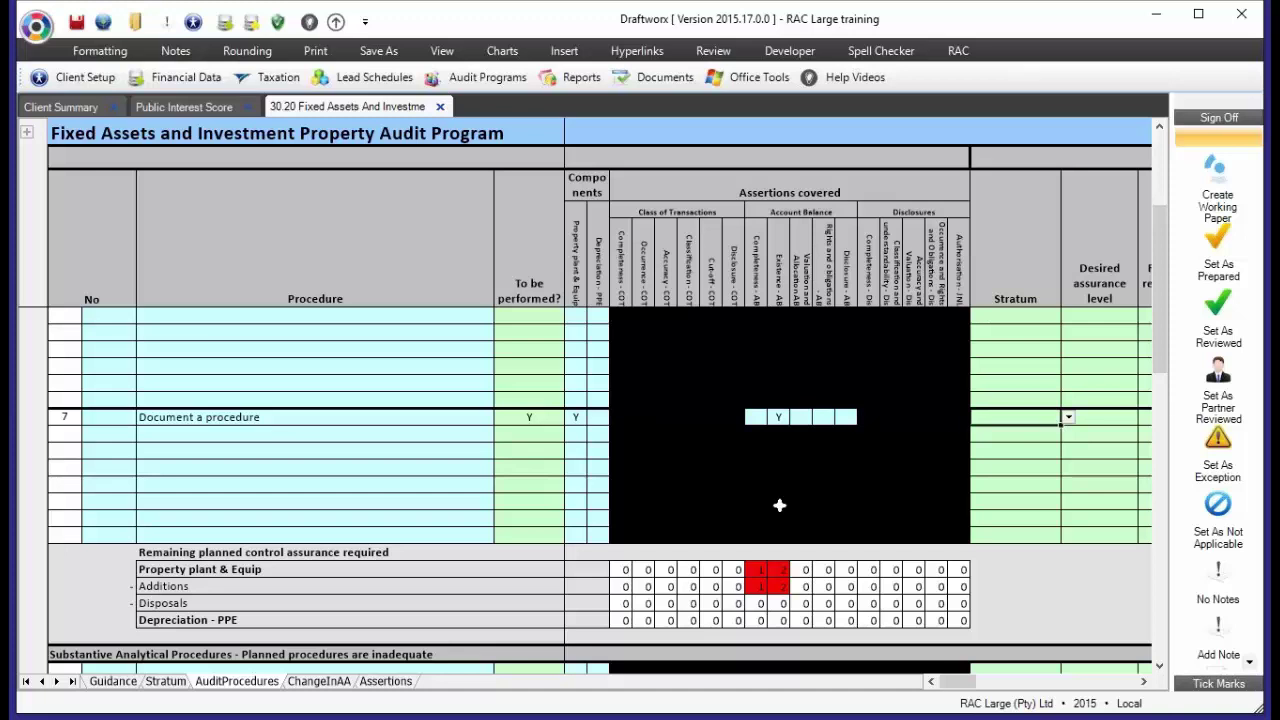
Set procedure 7's stratum to All
click(1066, 417)
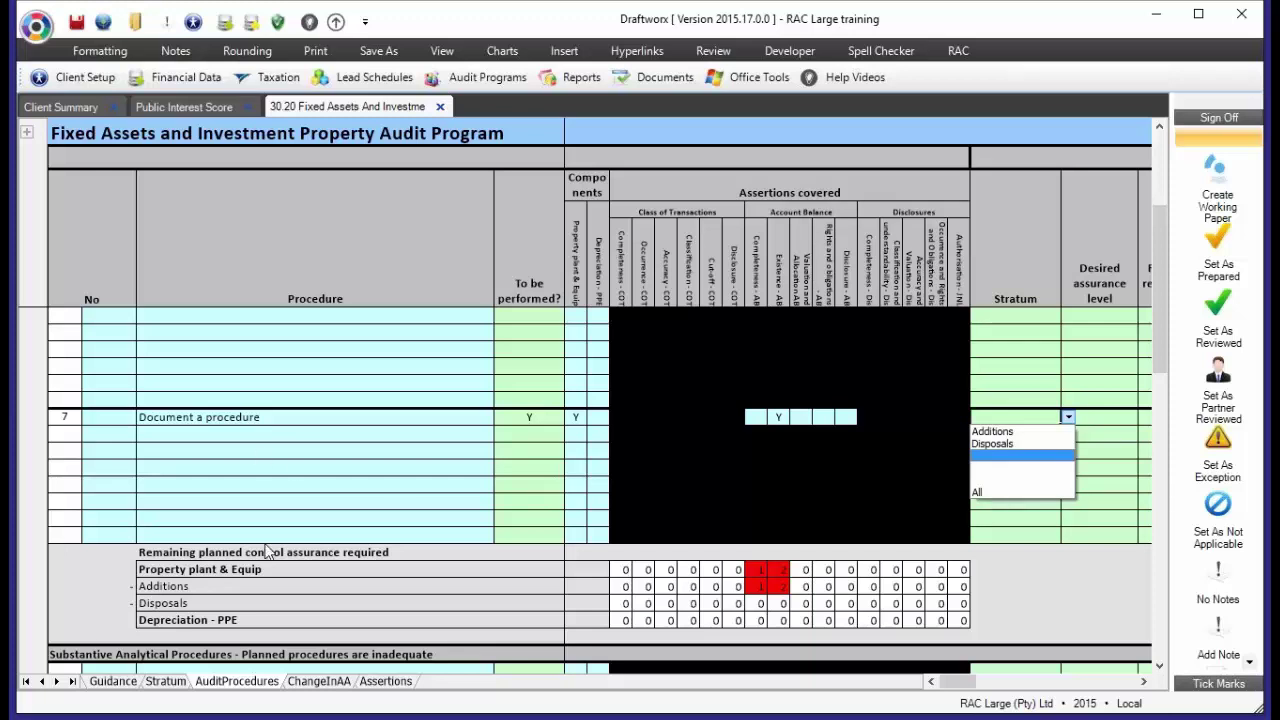
click(1007, 493)
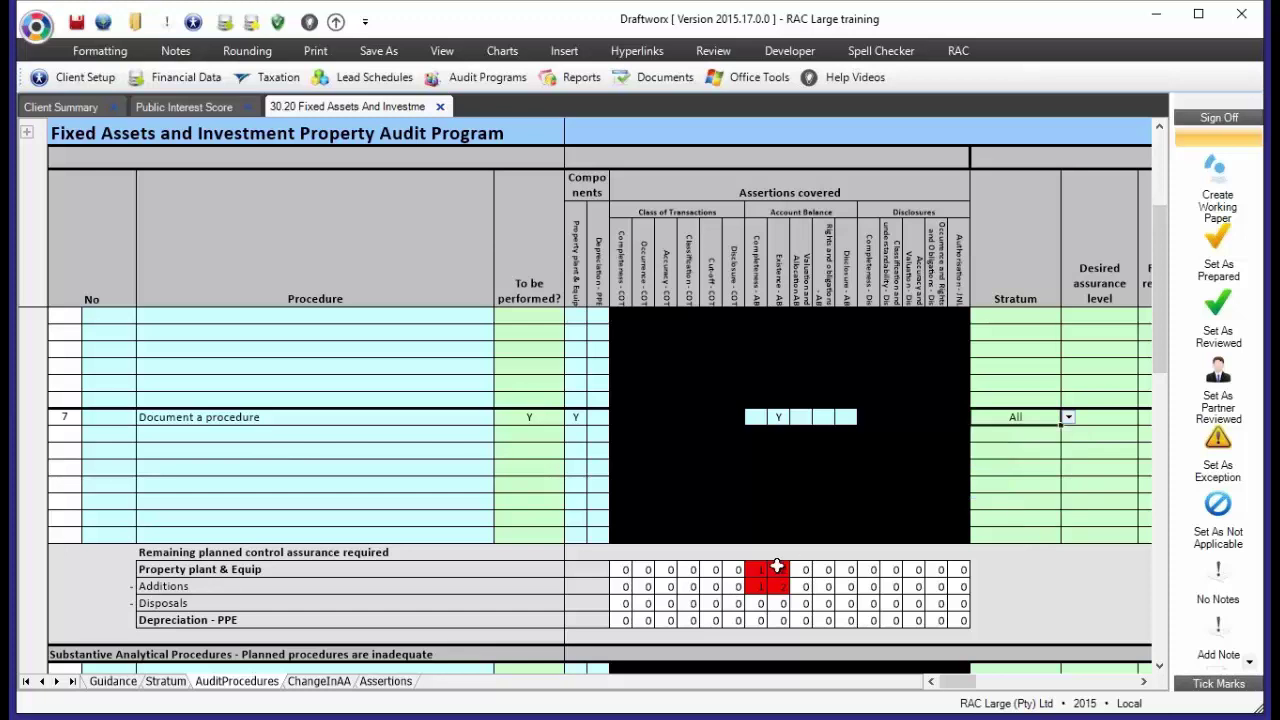
drag(780, 570, 780, 610)
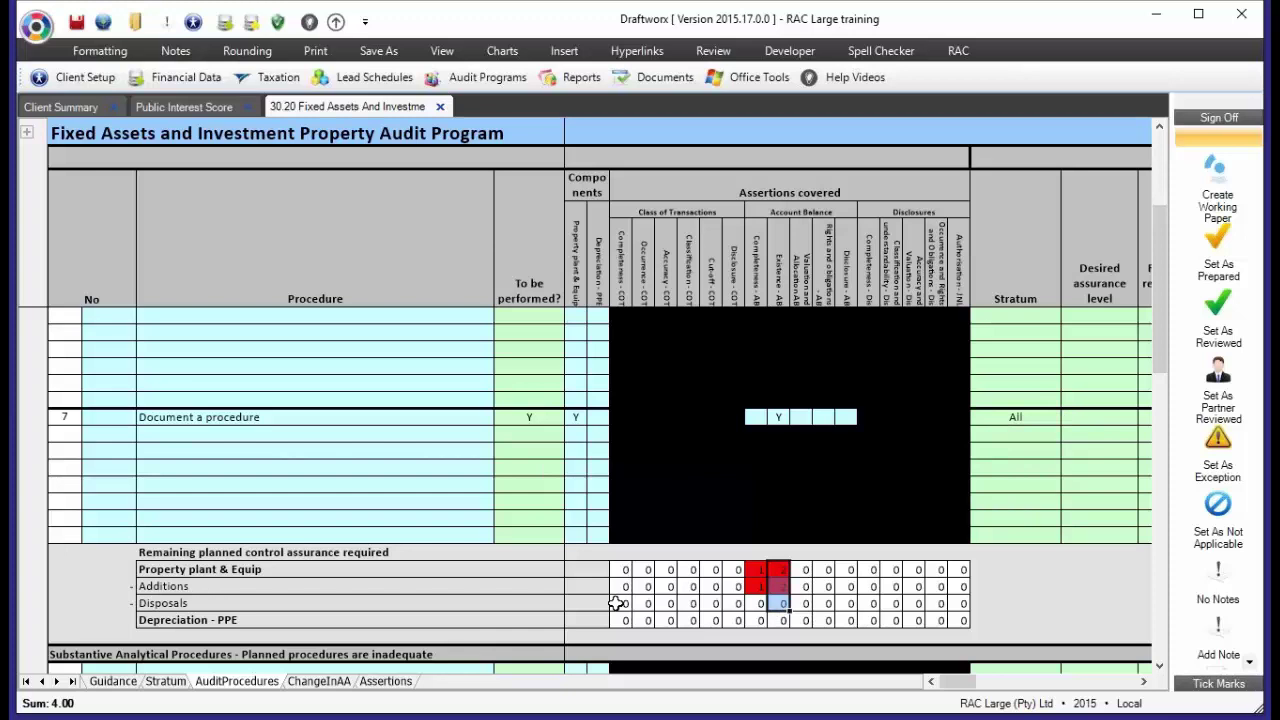
Set procedure 7's desired assurance level to 2, bringing remaining Existence assurance to 0
click(1100, 418)
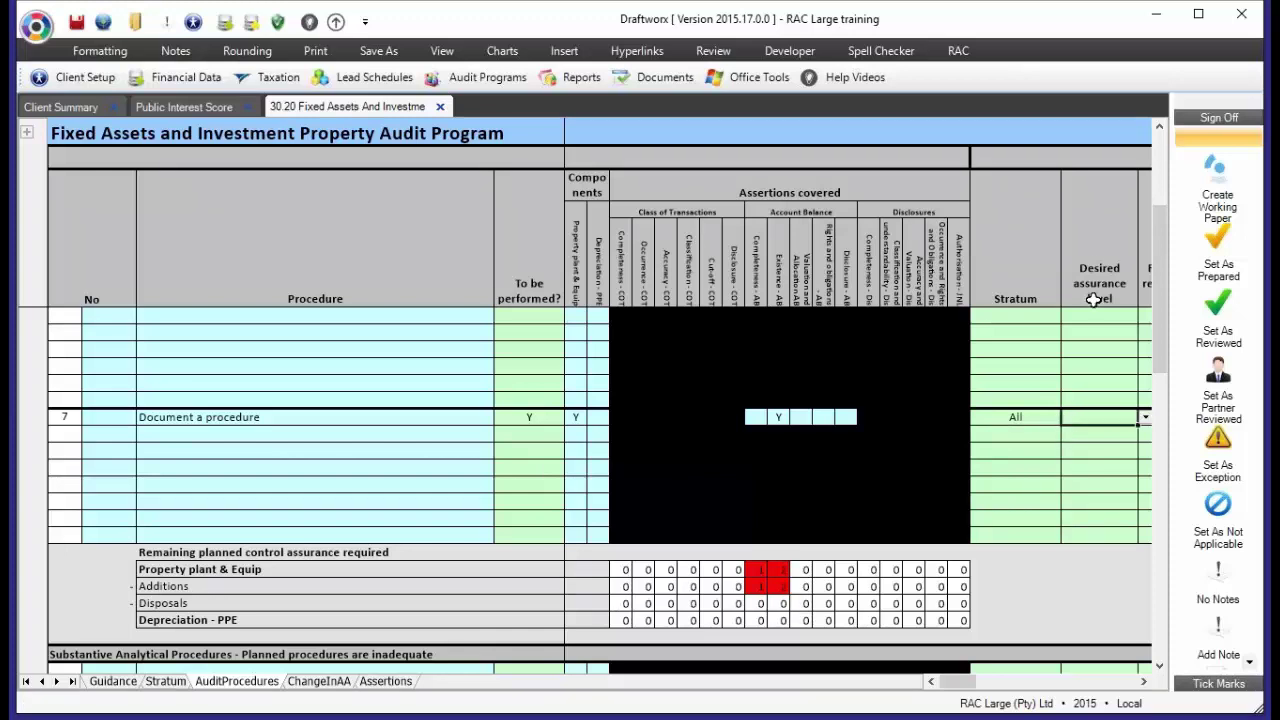
click(1145, 418)
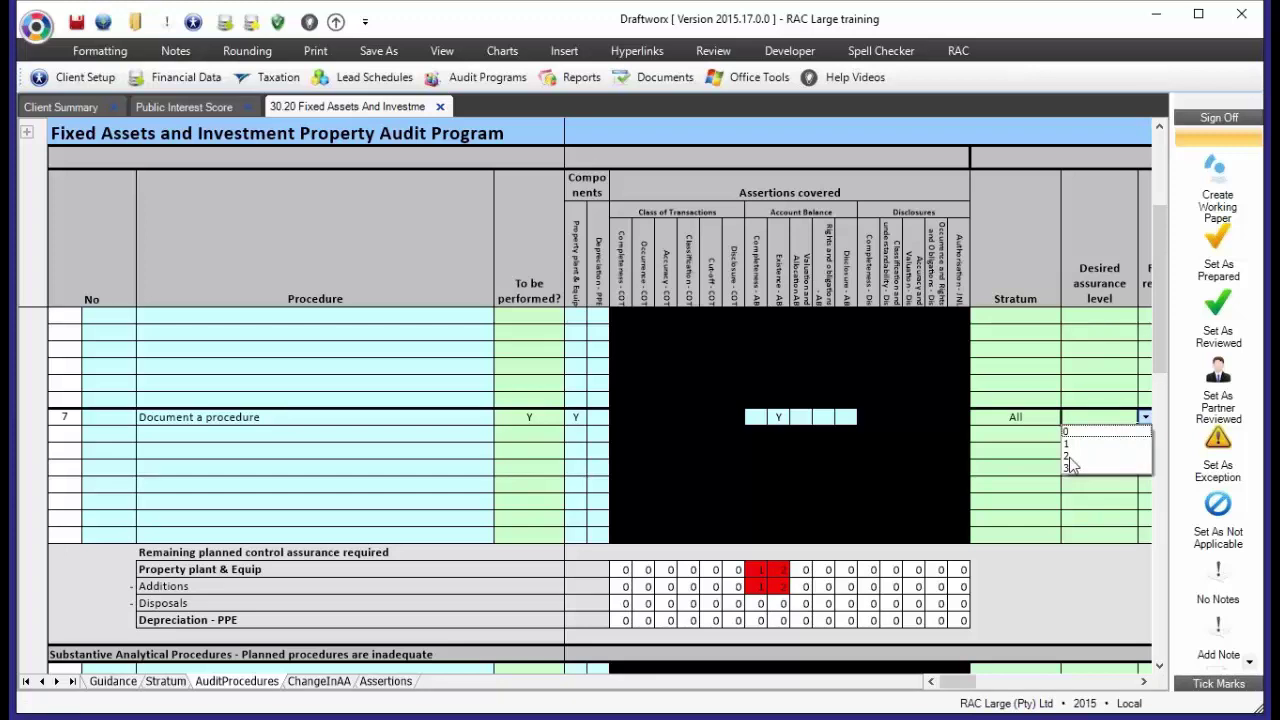
click(1070, 455)
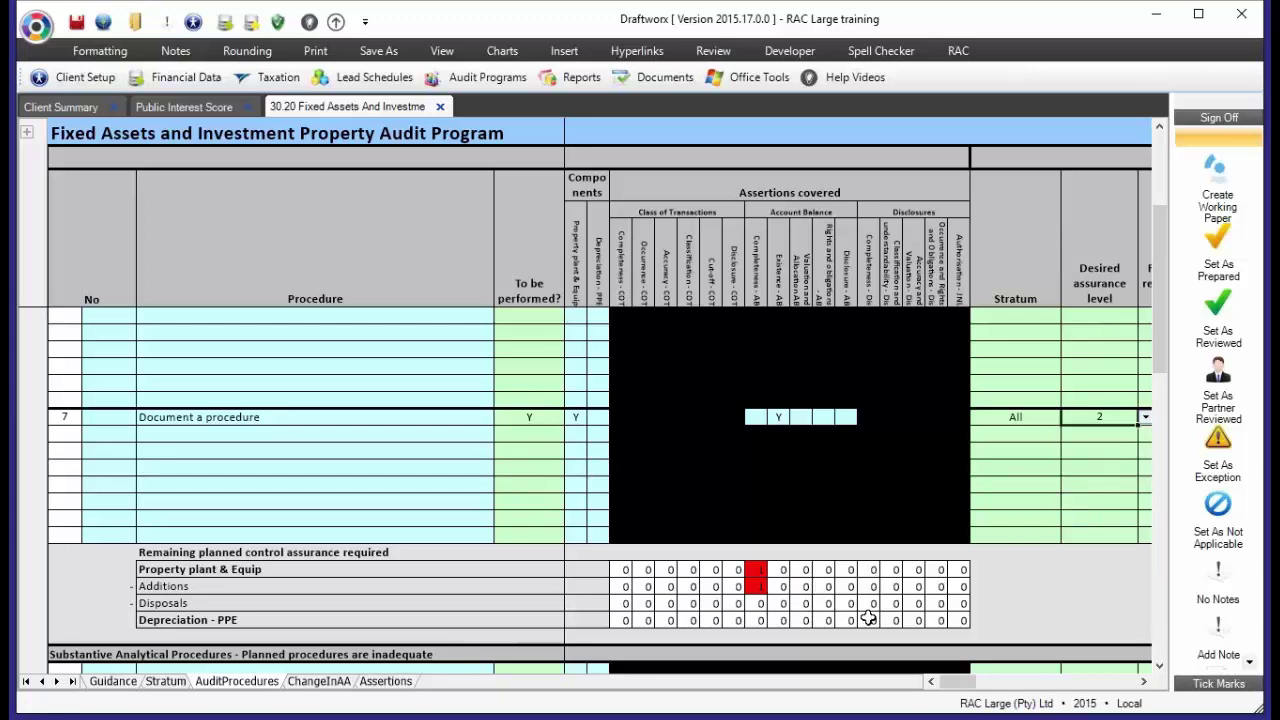
drag(778, 569, 781, 587)
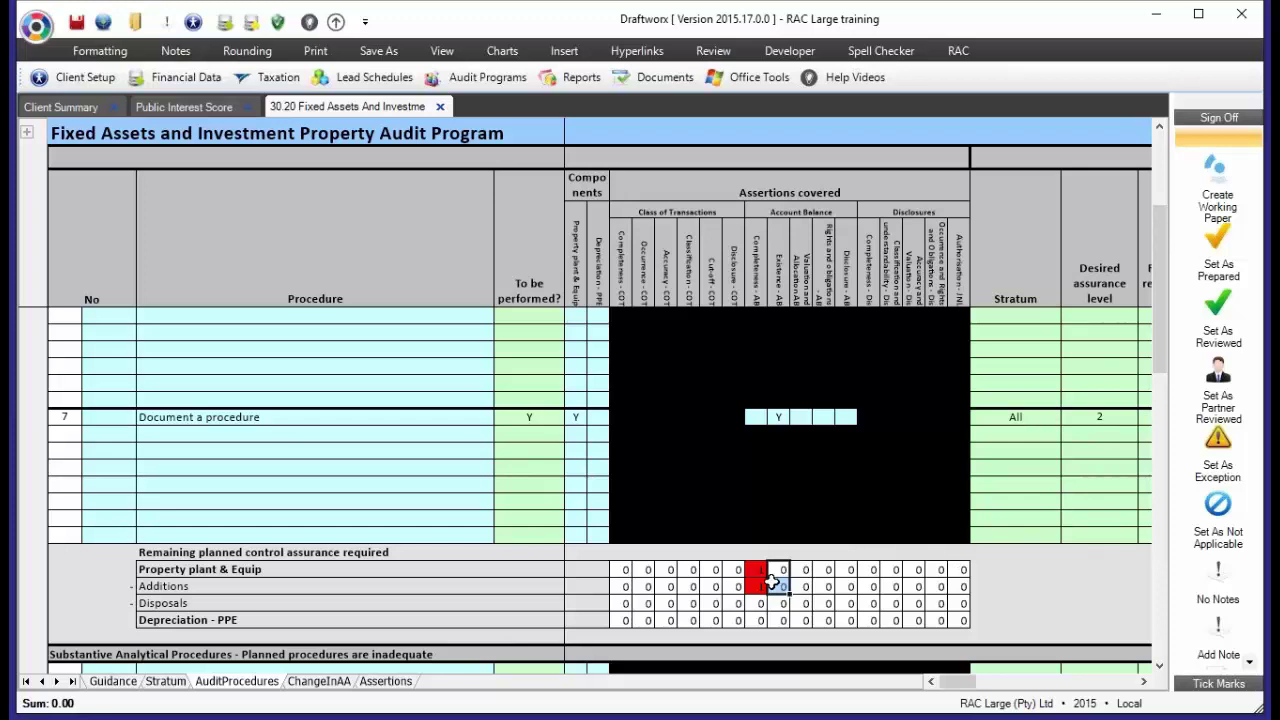
Add procedure 'Document another procedure' with '- step 1' and '- step 2' lines below it
click(200, 434)
text(Document another procedure)
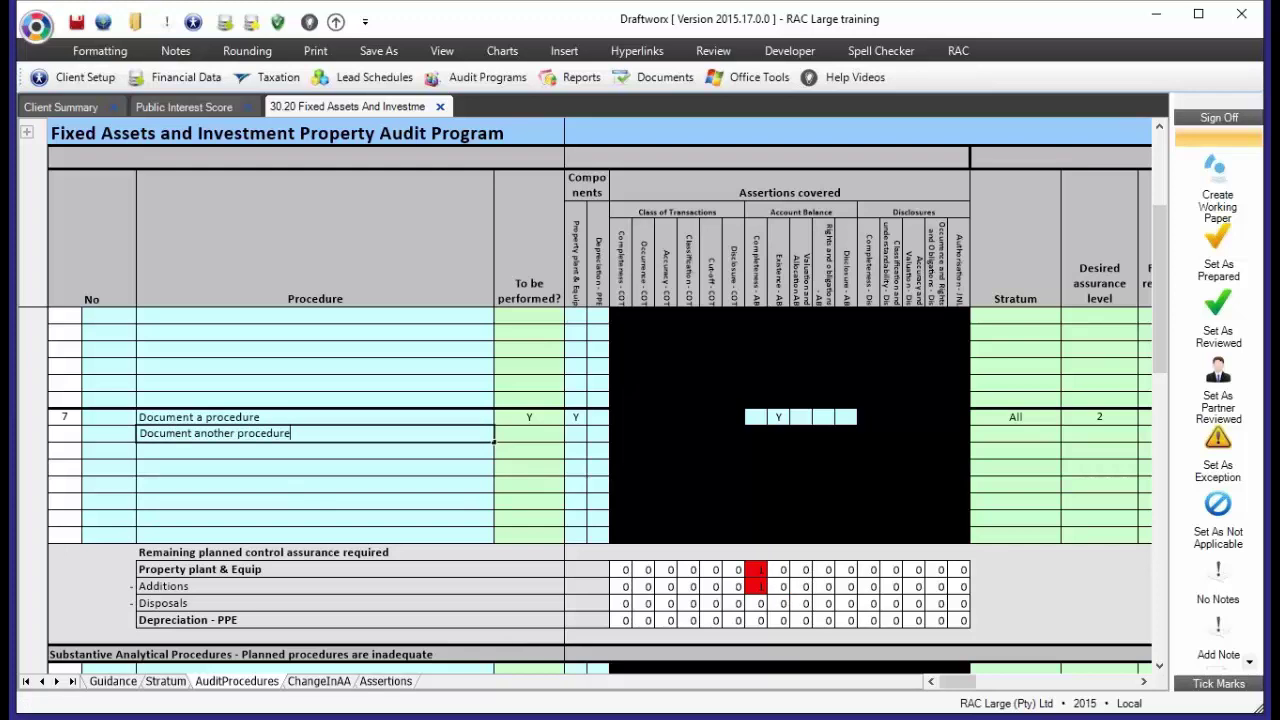
key(Return)
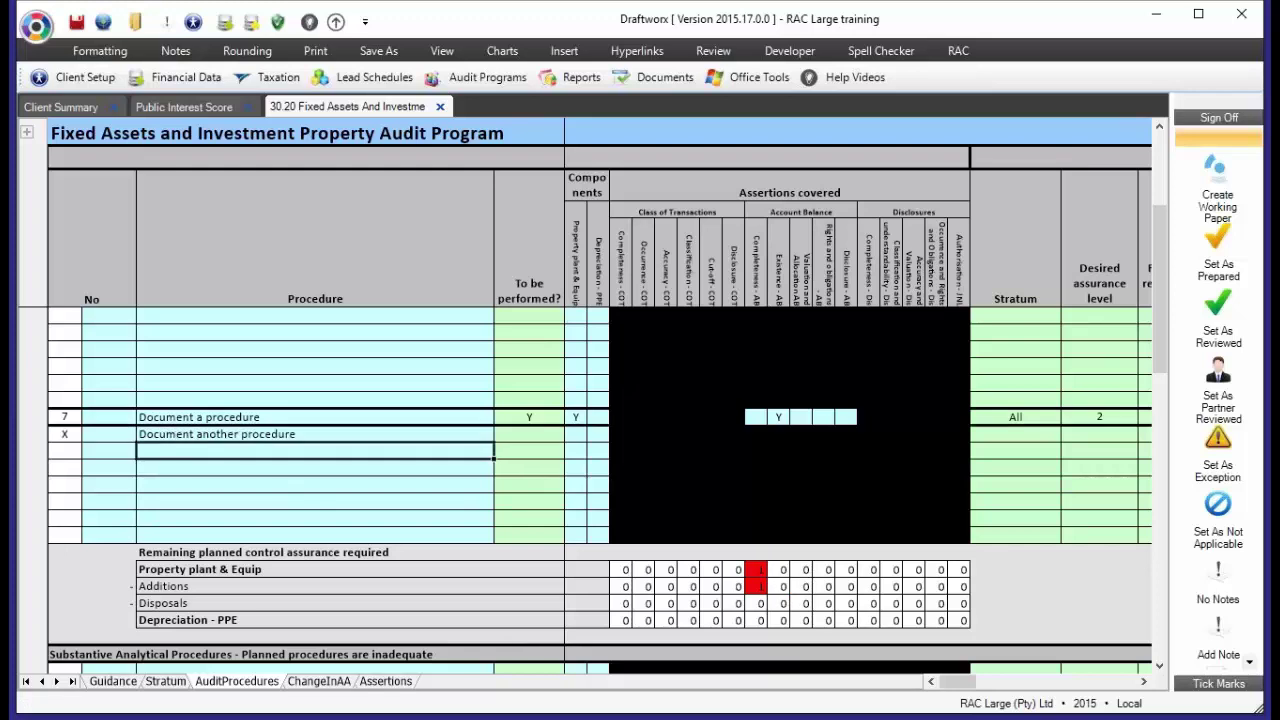
text(- step)
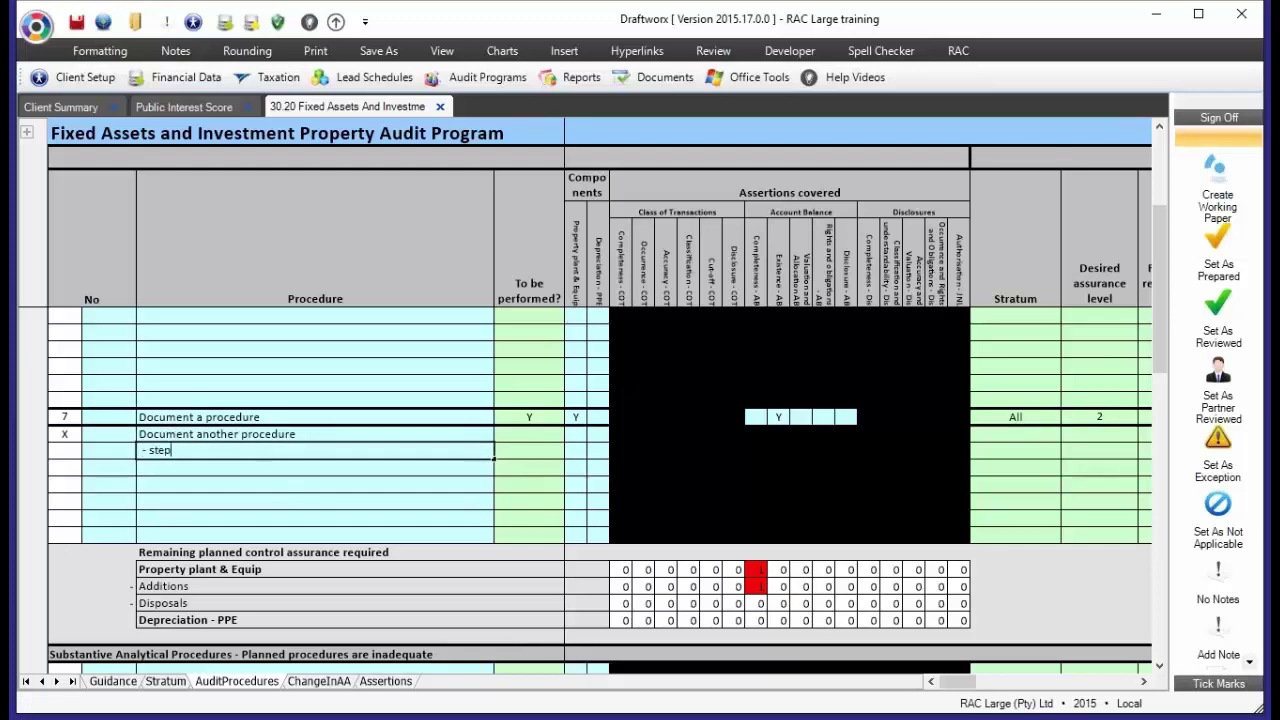
text( 1)
key(Return)
text(- st)
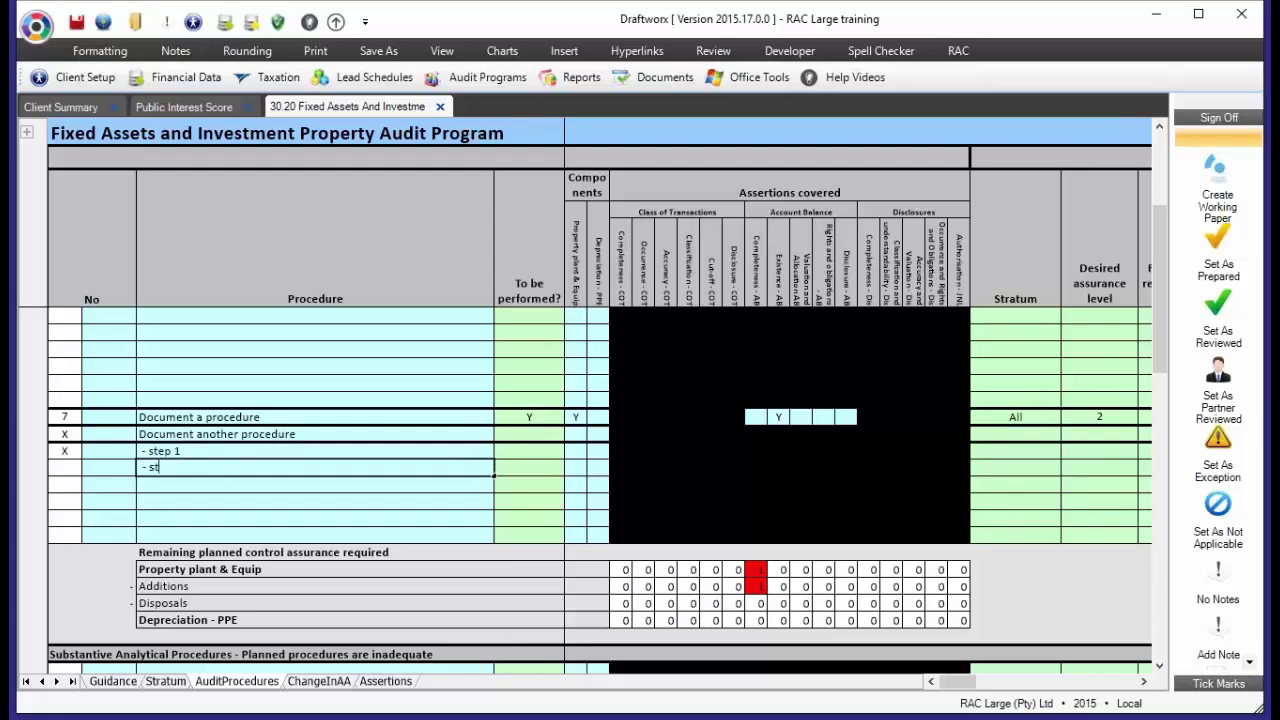
key(Return)
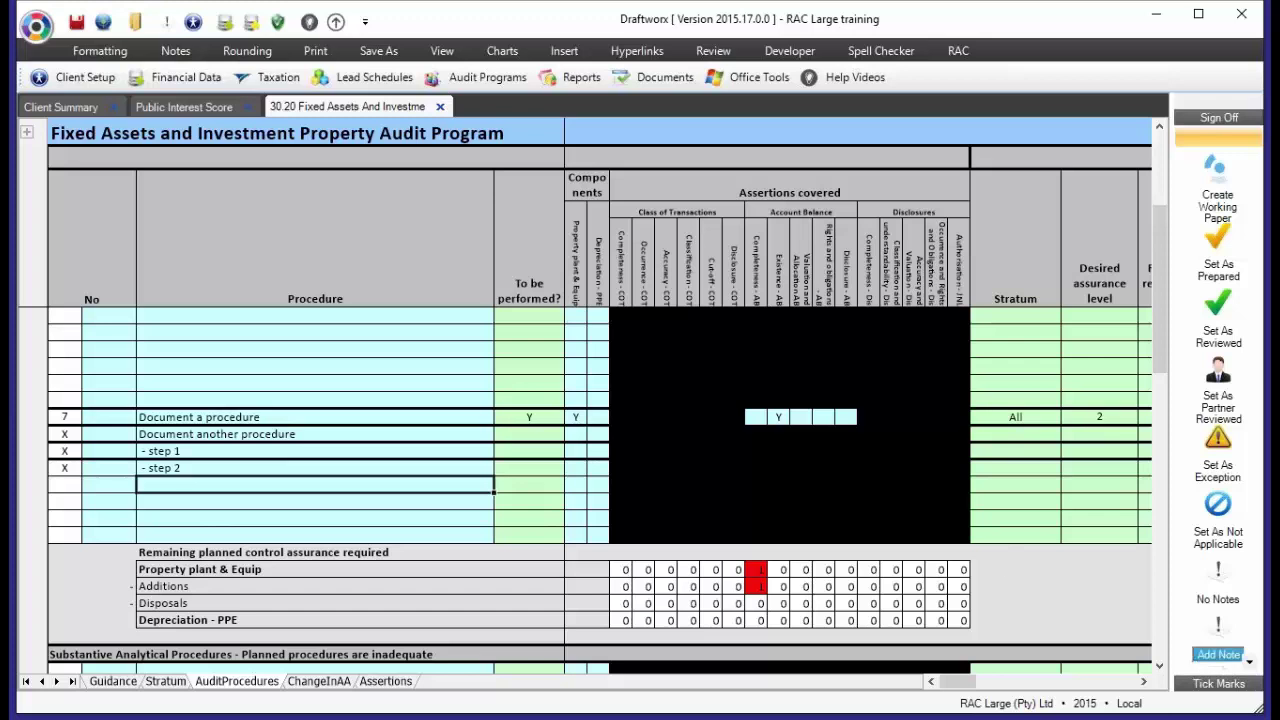
Number the new procedure and its steps by entering 'a' in the No column
click(111, 441)
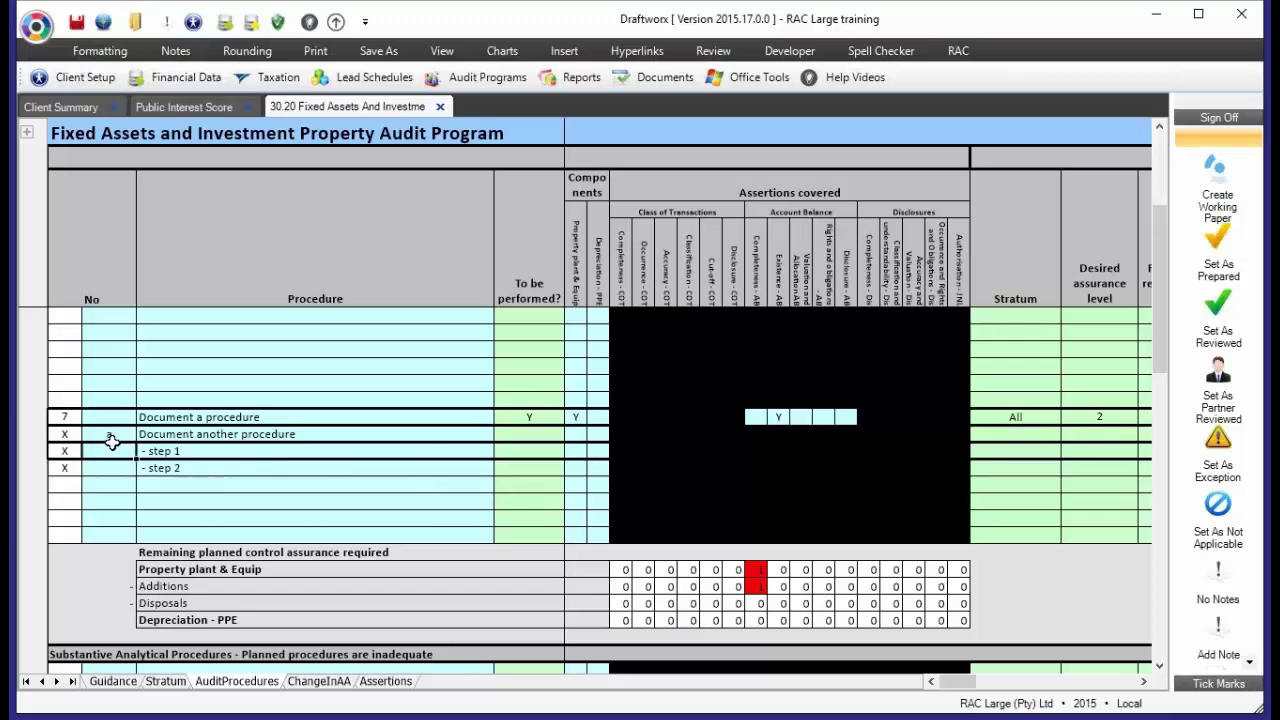
text(a)
key(Return)
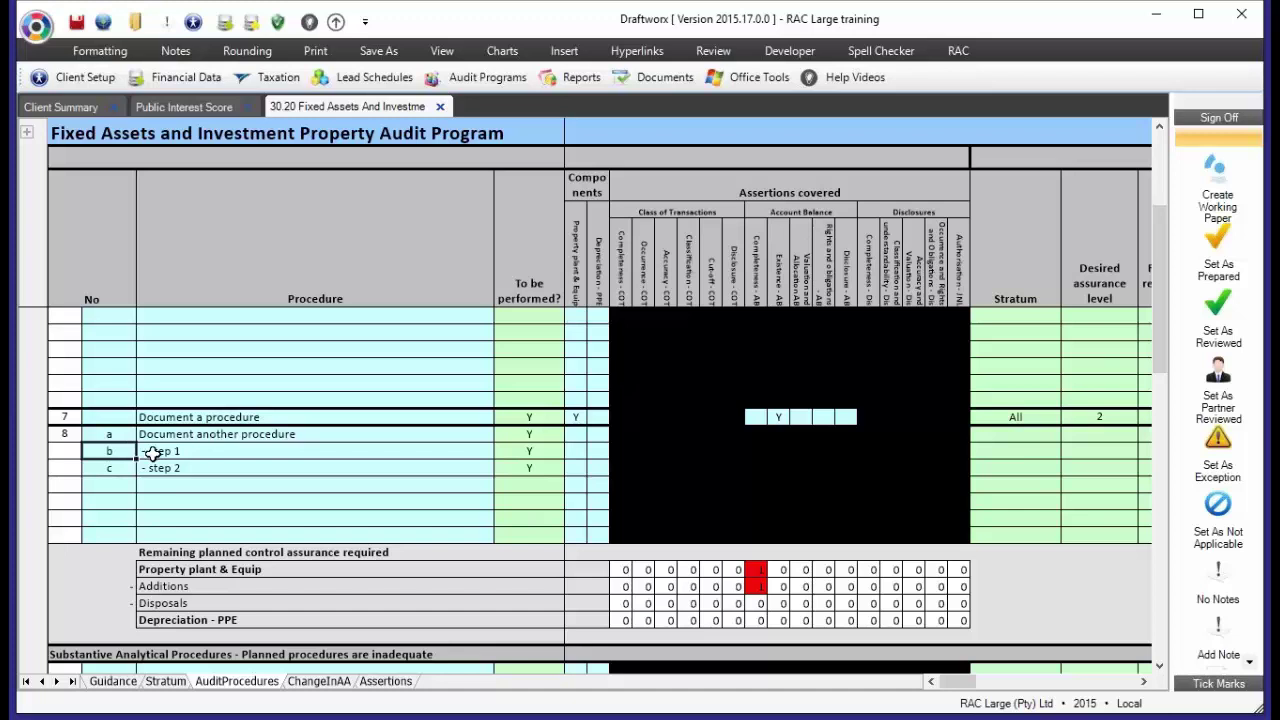
Mark procedure 8 with Y for Property plant & Equip and the Completeness assertion
click(575, 440)
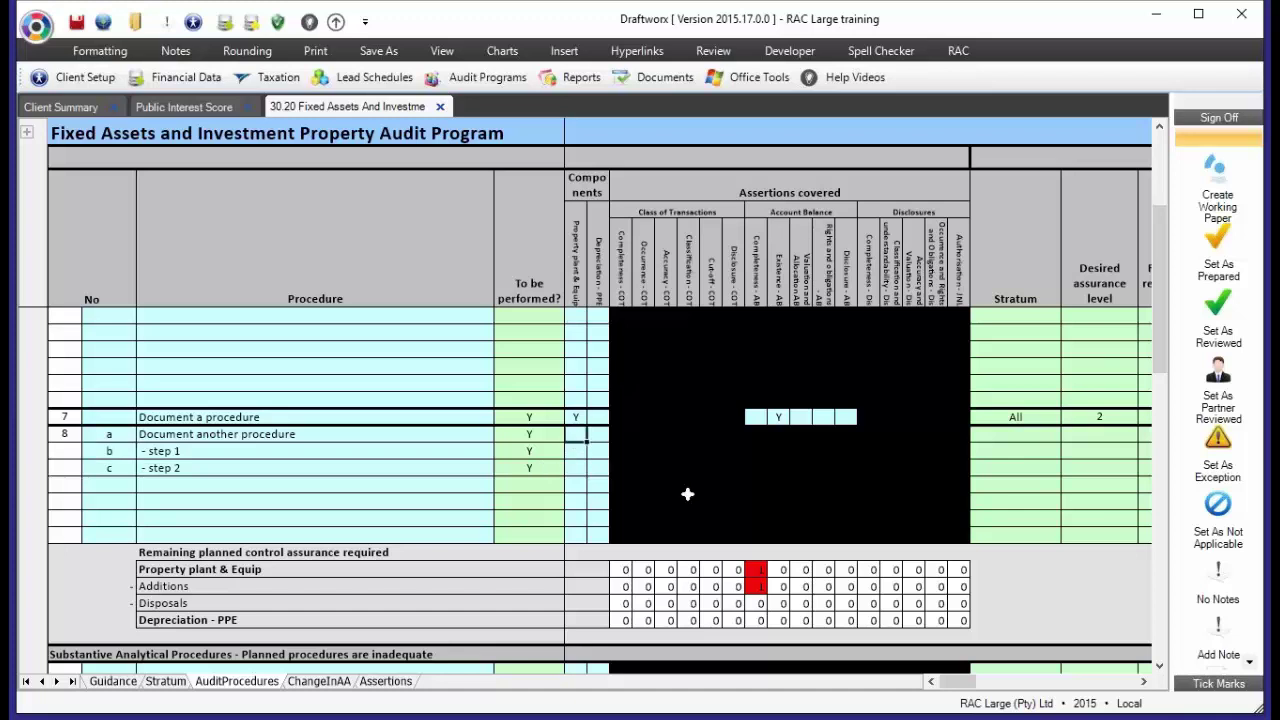
text(Y)
key(Tab)
key(Tab)
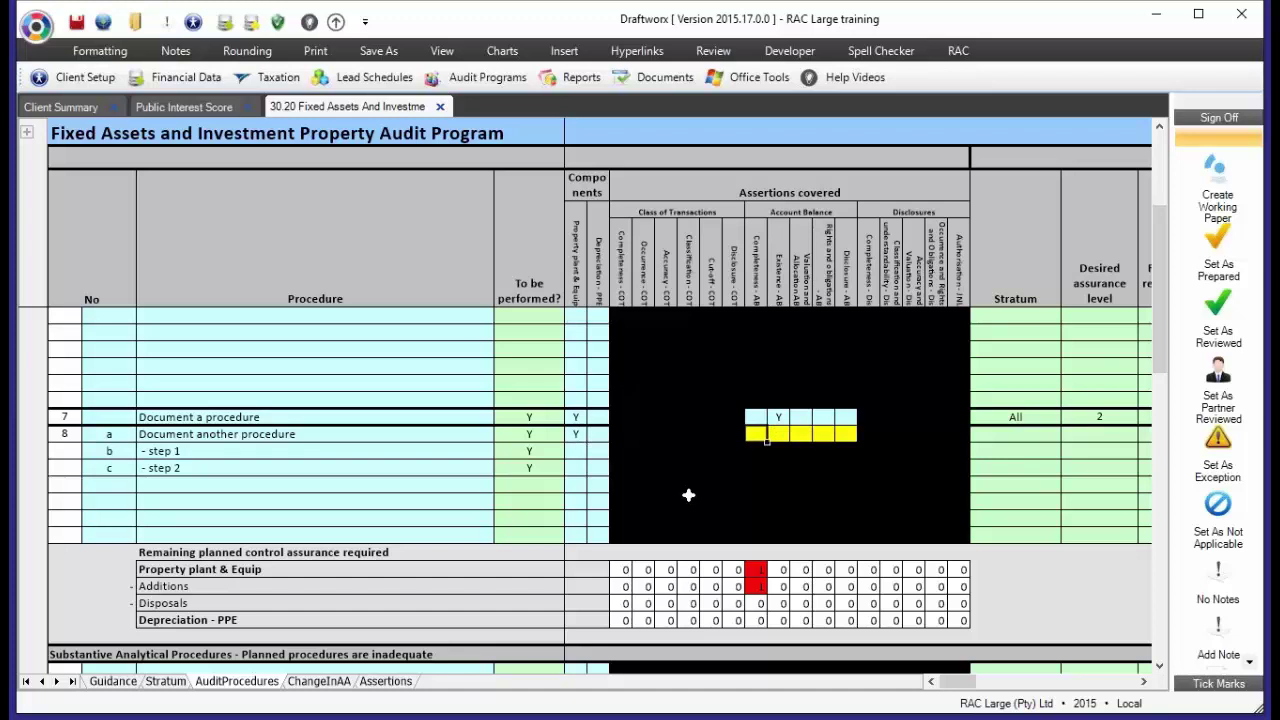
key(F2)
text(Y)
key(Tab)
key(Tab)
key(Tab)
key(Tab)
key(Tab)
key(Tab)
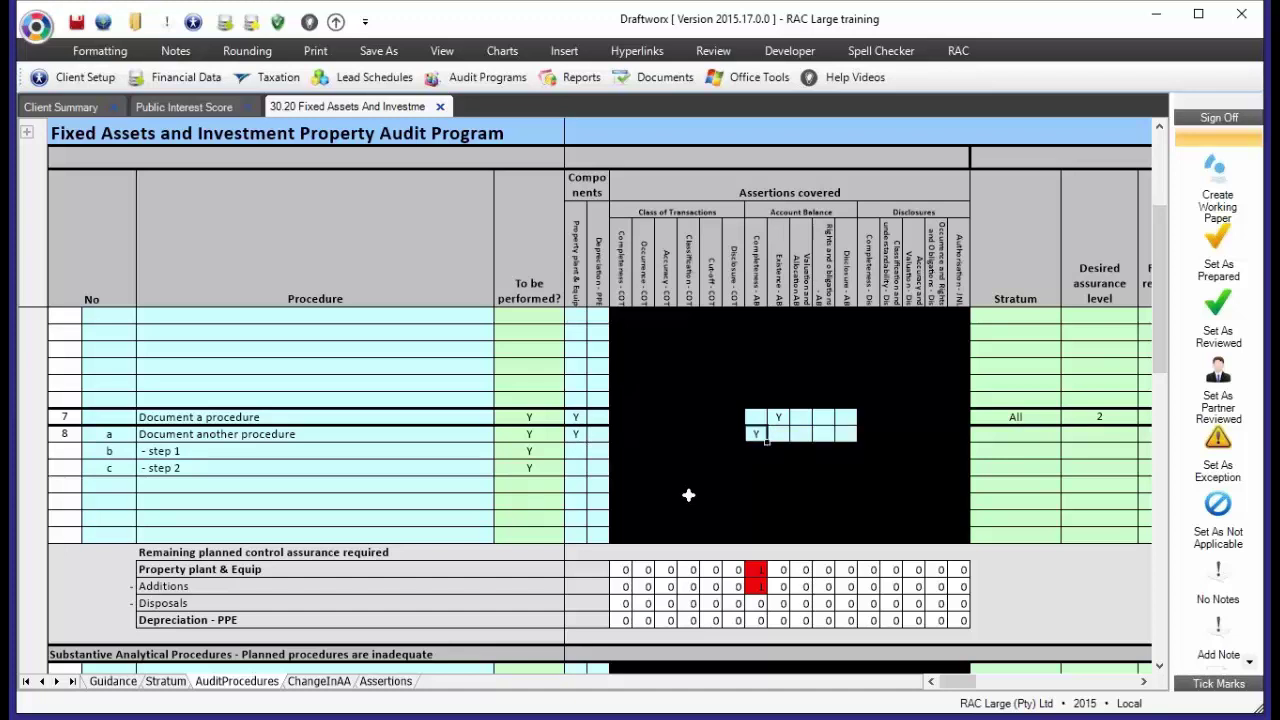
key(Tab)
Set procedure 8's desired assurance level to 1
text(1)
key(Return)
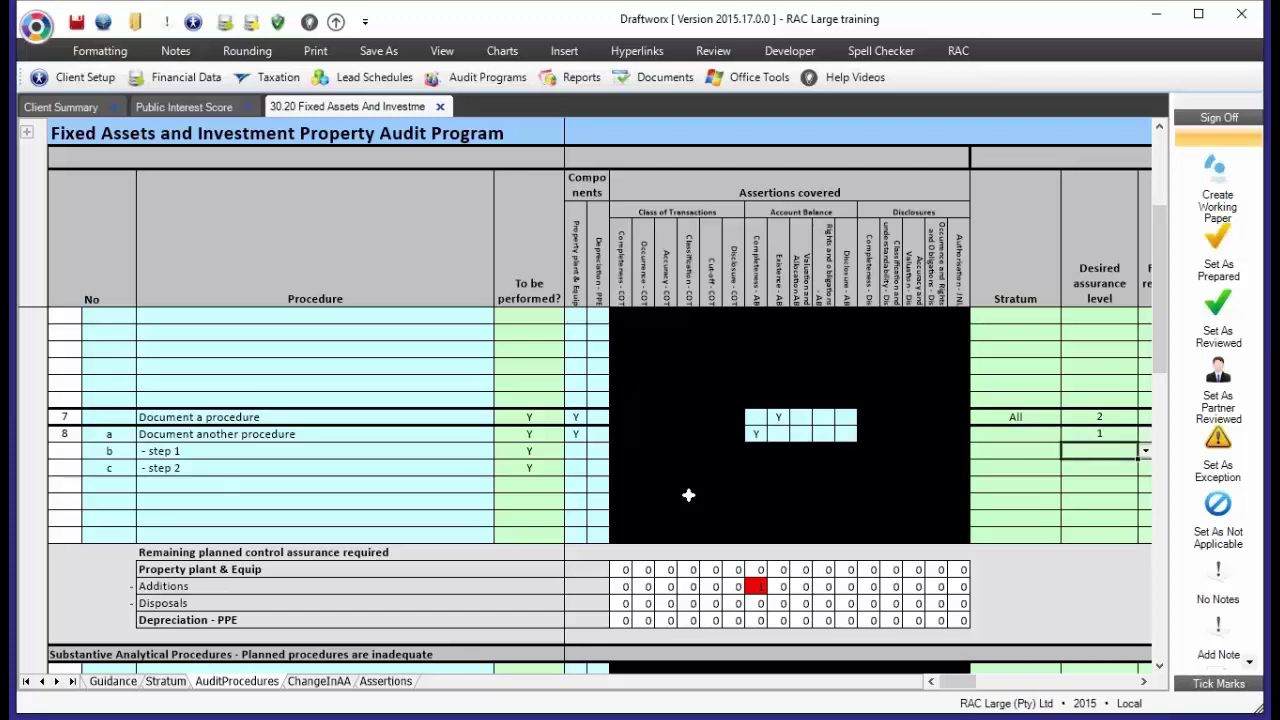
click(1008, 432)
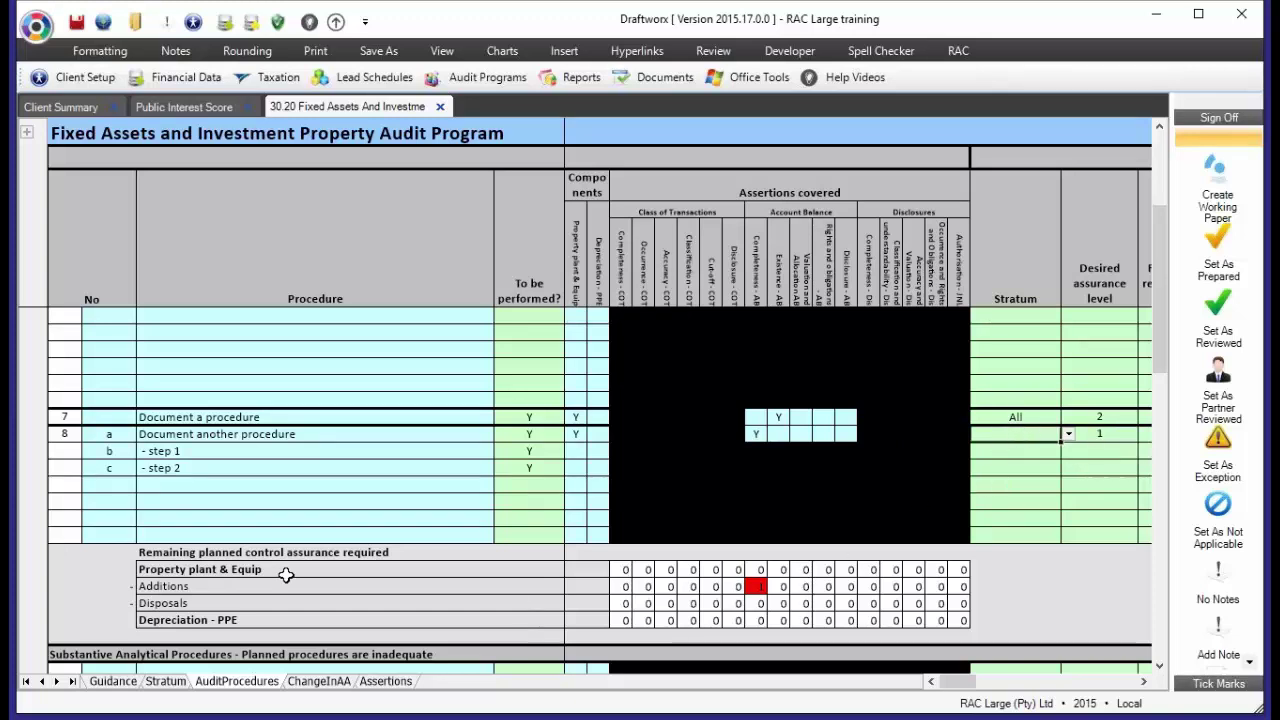
click(249, 570)
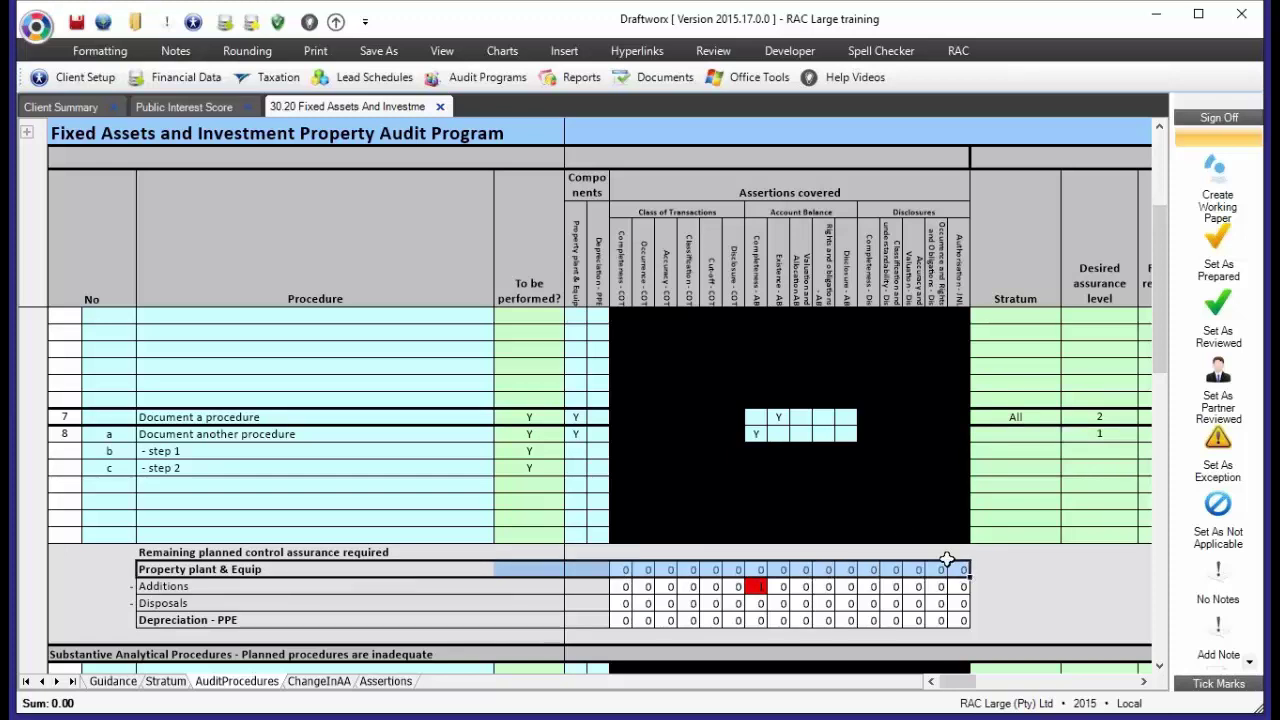
click(764, 437)
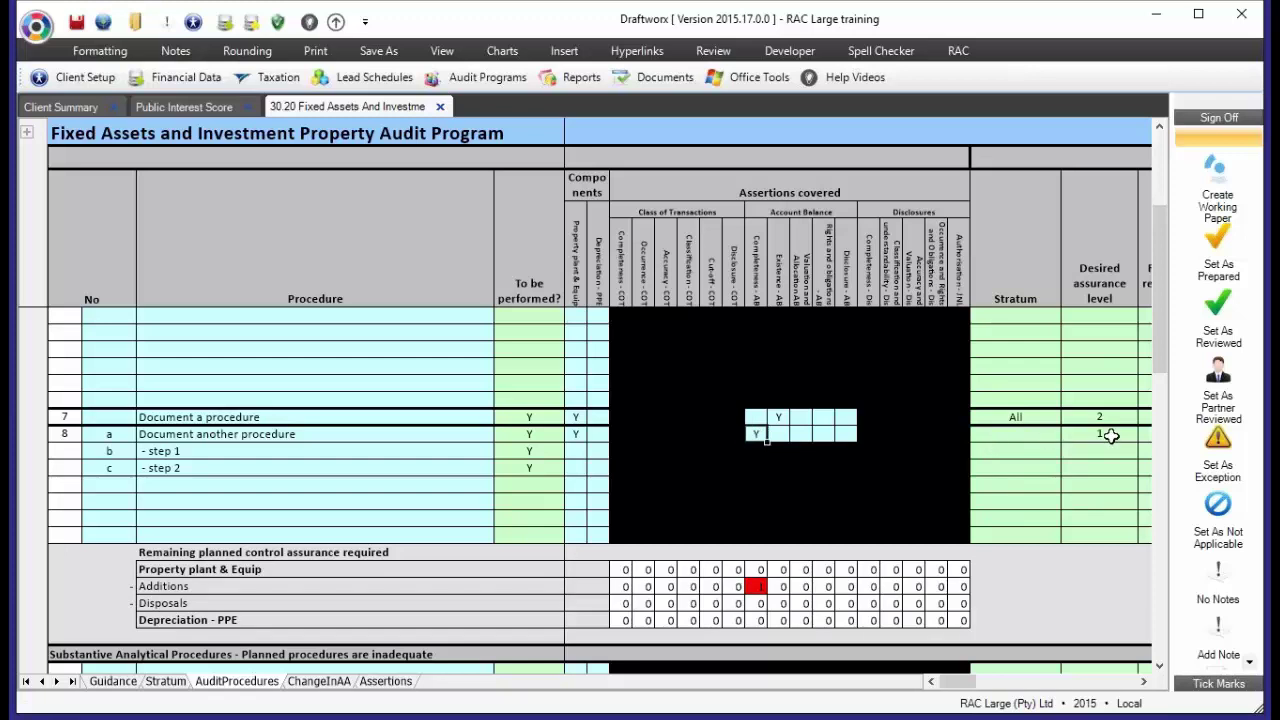
Add procedure 'A third one' below step 2 and mark it Y to be performed
click(756, 588)
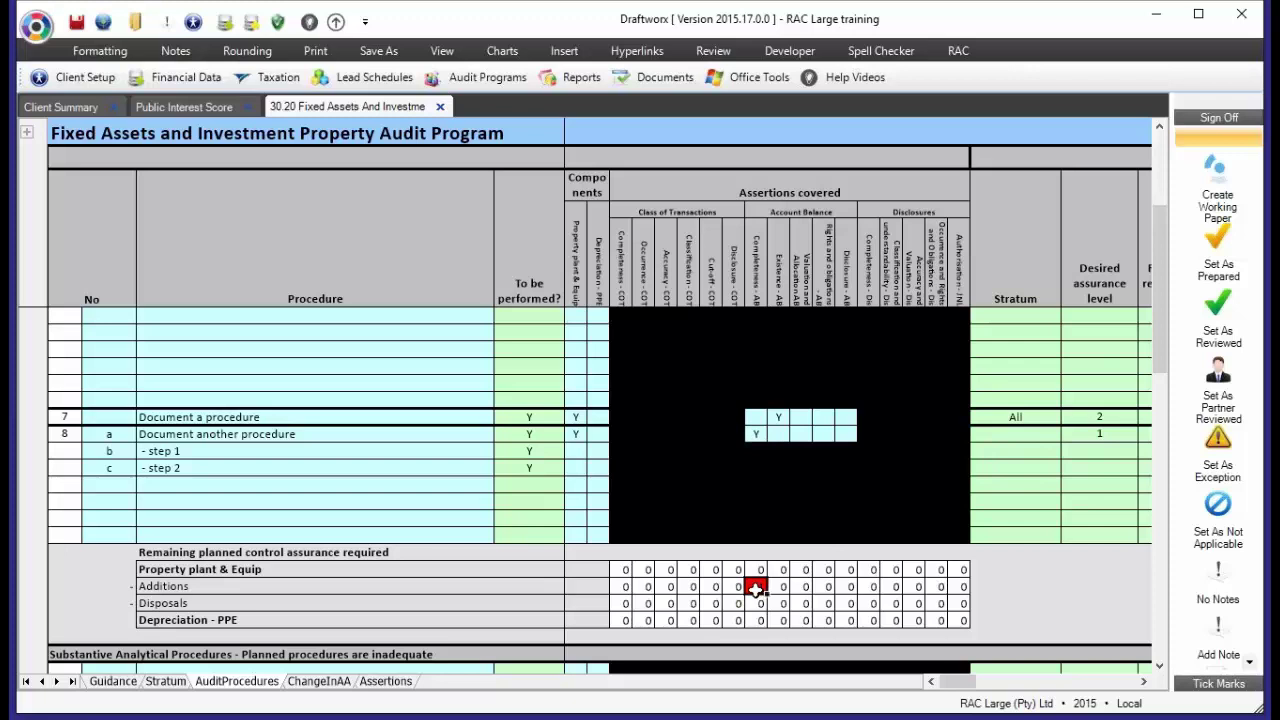
click(165, 587)
click(195, 485)
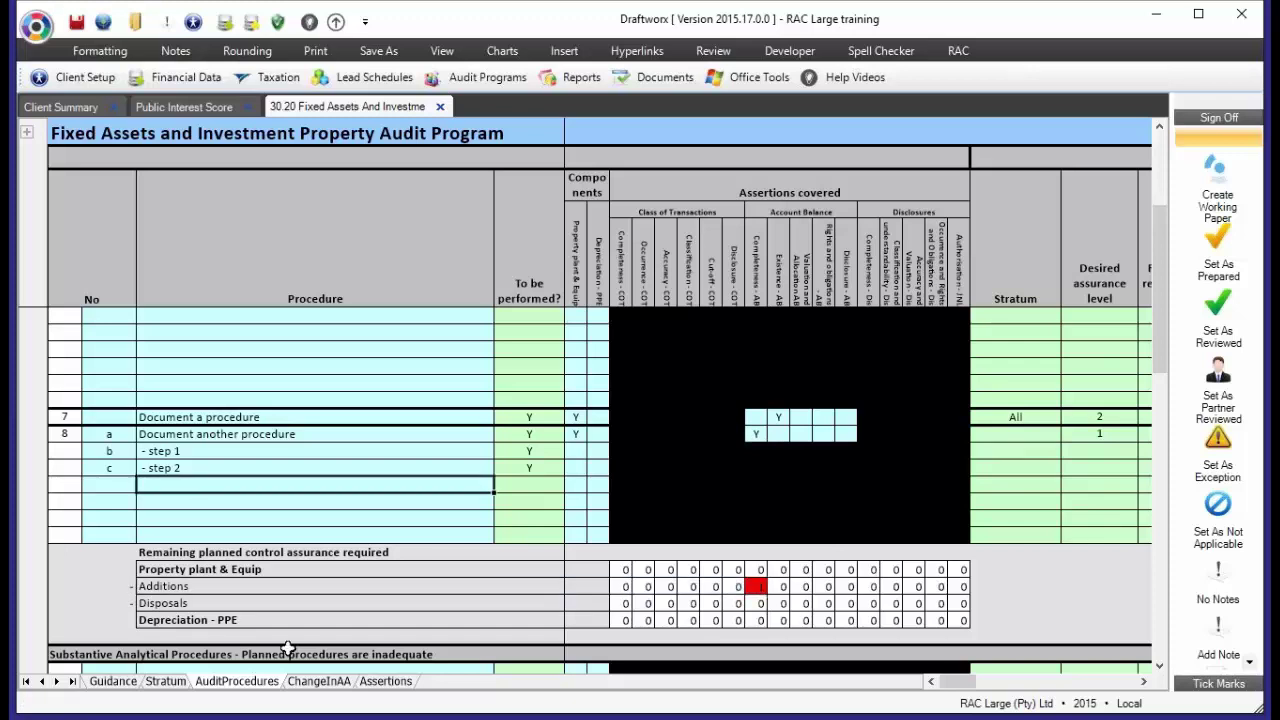
text(A third on)
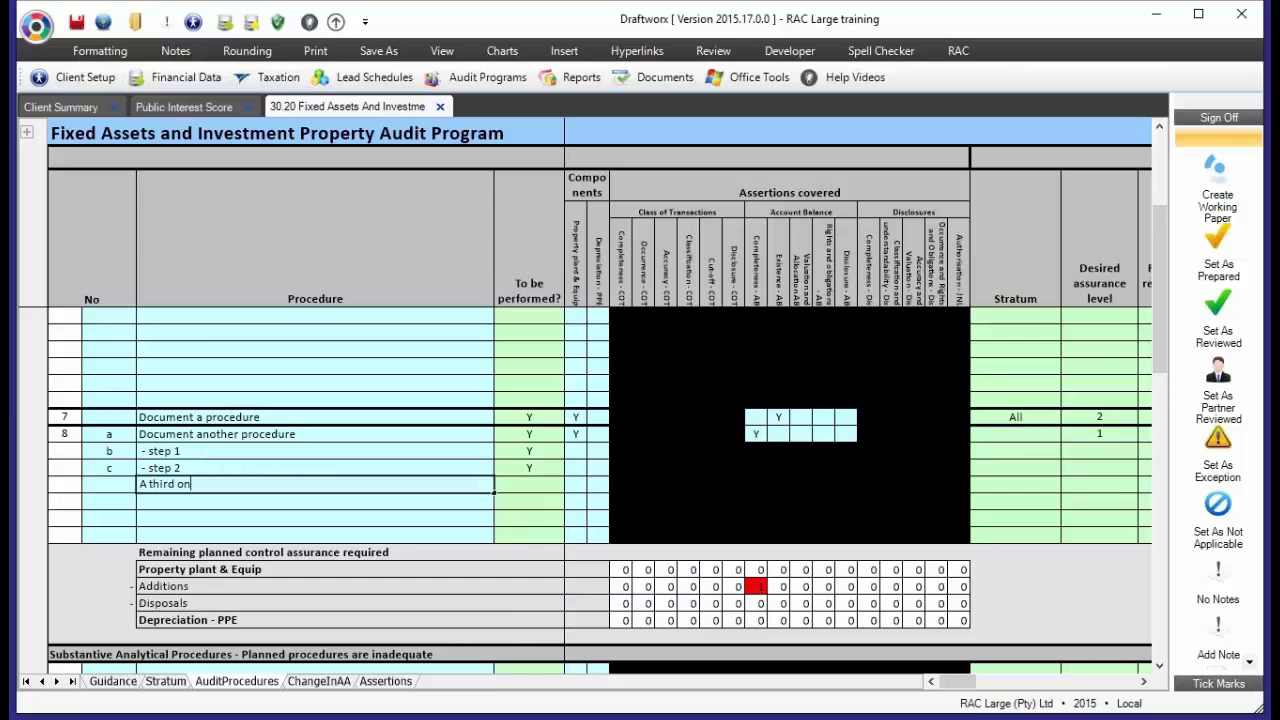
text(e)
key(Return)
key(Tab)
key(Up)
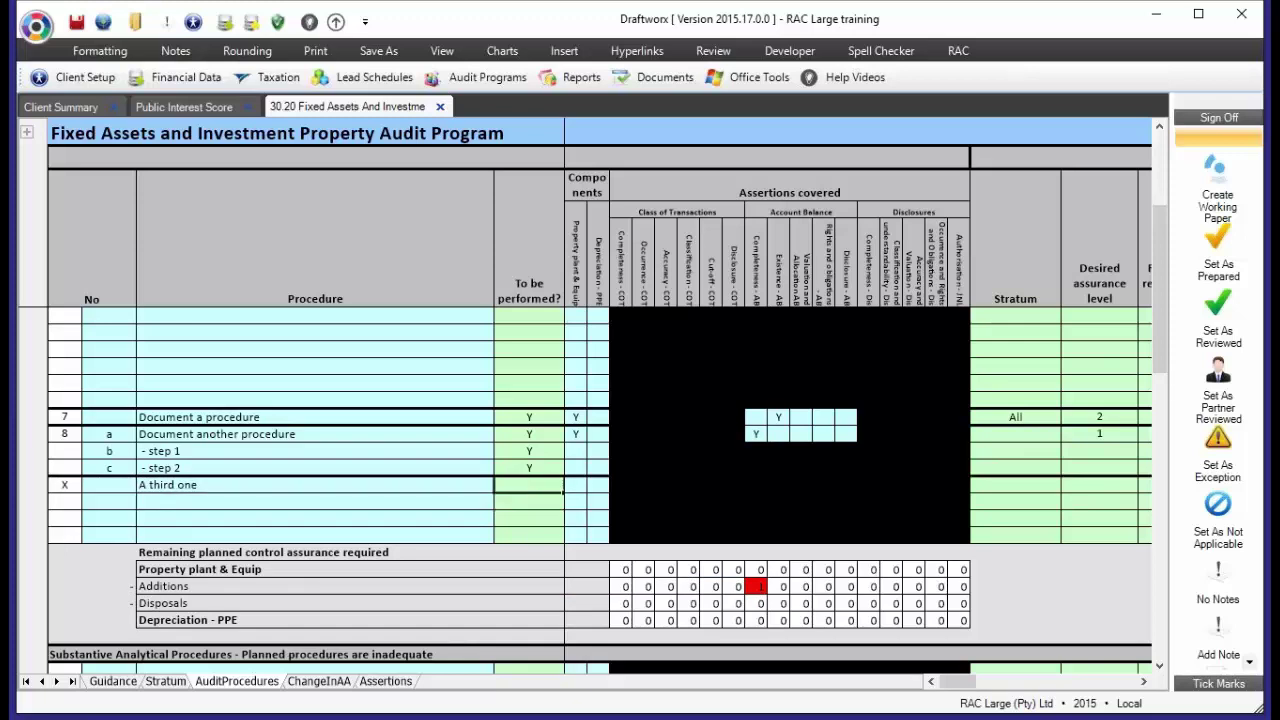
text(Y)
key(Tab)
Mark procedure 9 Y for Property plant & Equip, Completeness and Valuation
click(676, 492)
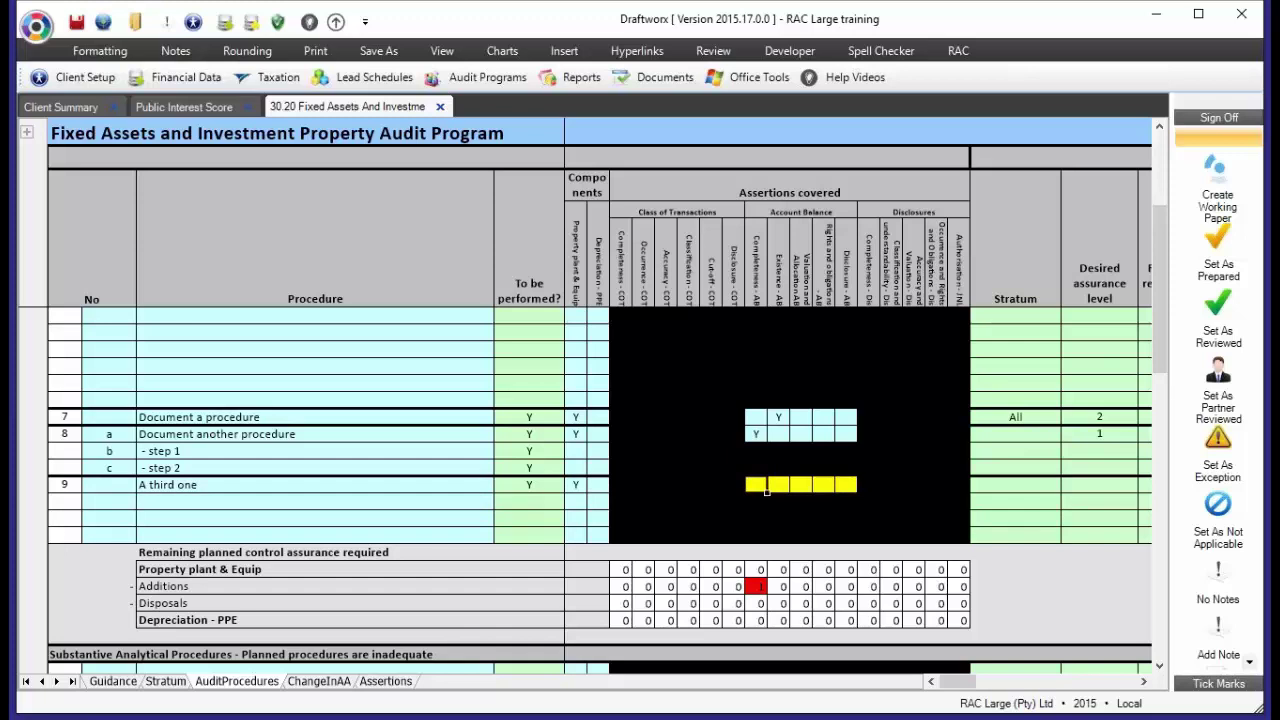
click(766, 489)
text(Y)
click(812, 490)
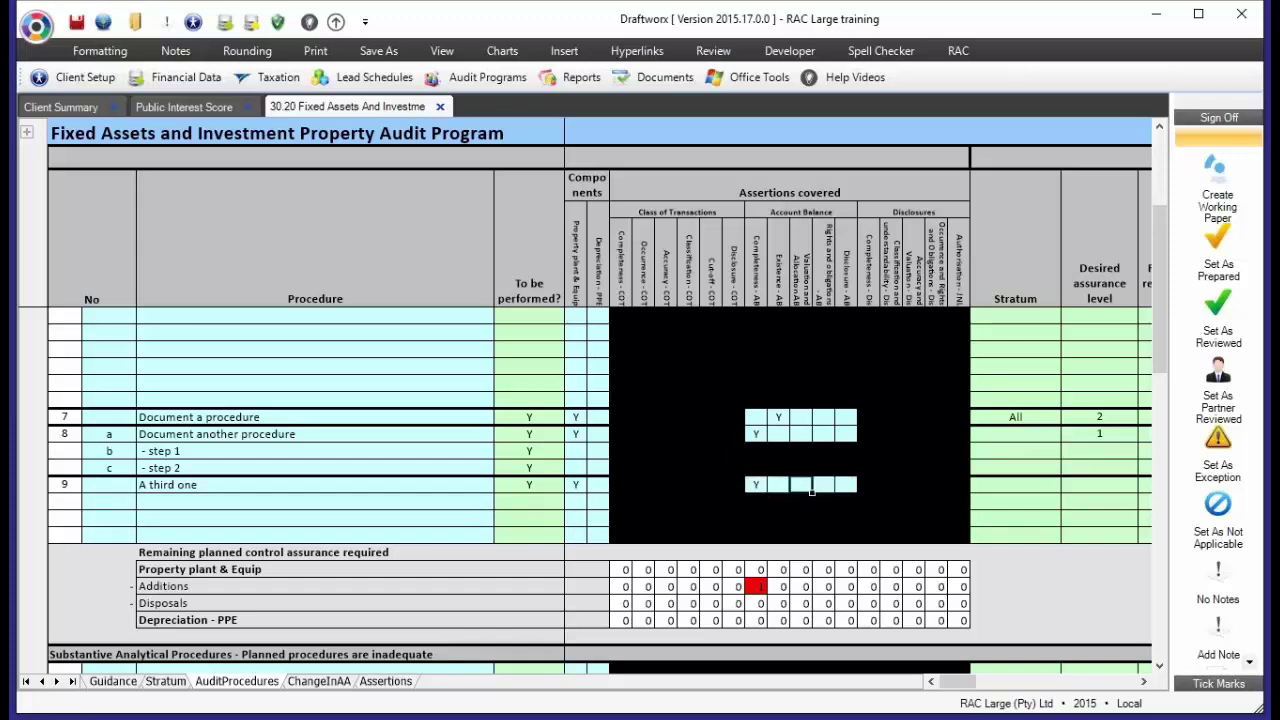
text(Y)
Set procedure 9's stratum to Additions and desired assurance level to 1
click(1003, 489)
click(1068, 485)
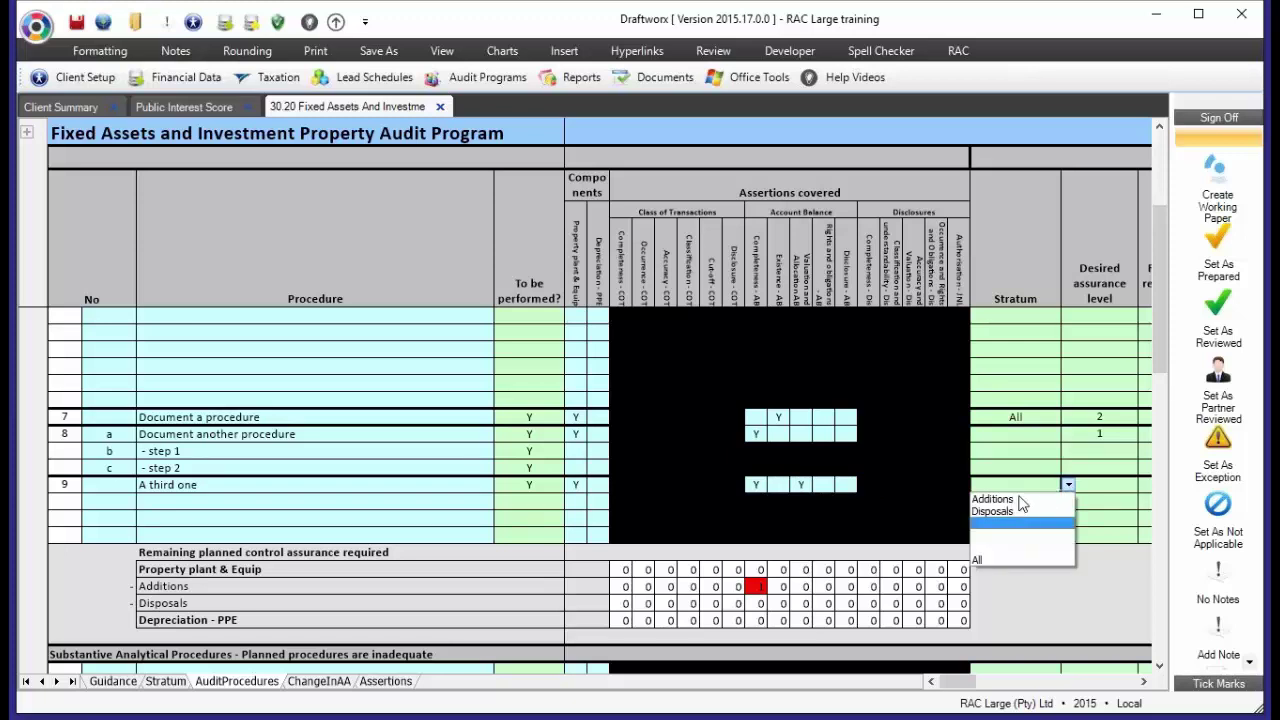
click(1020, 499)
click(1100, 485)
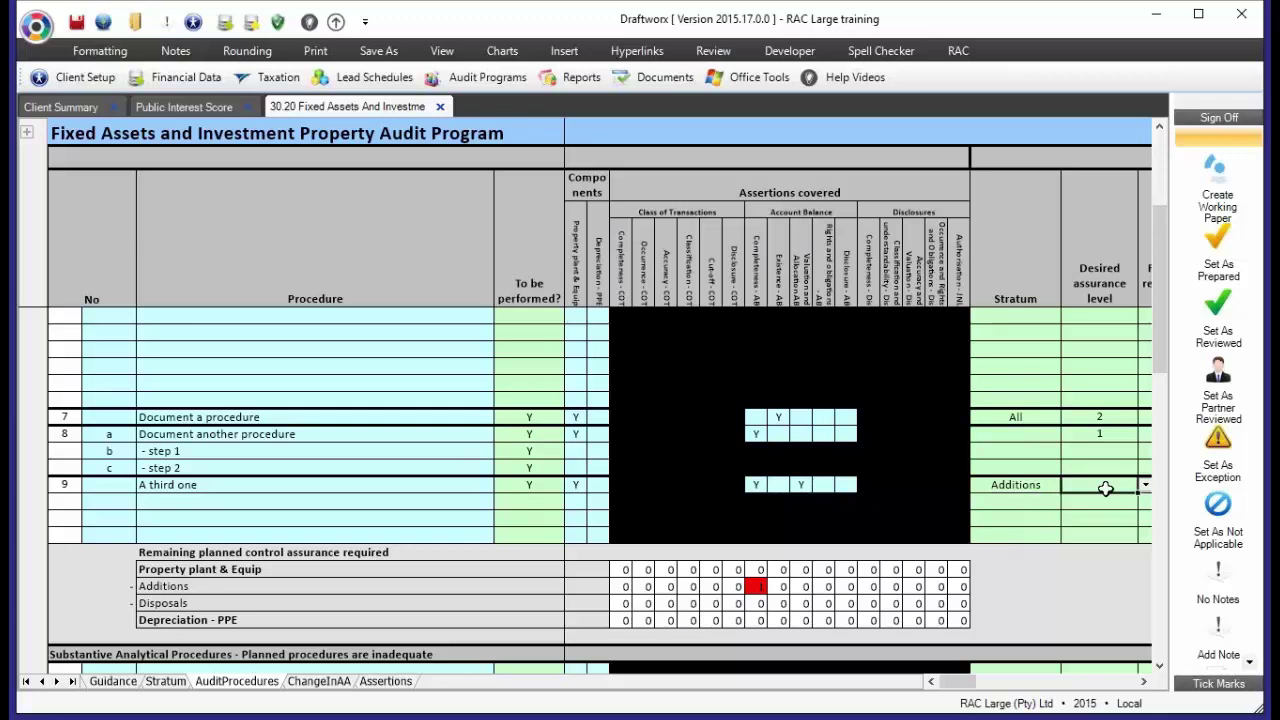
text(1)
key(Return)
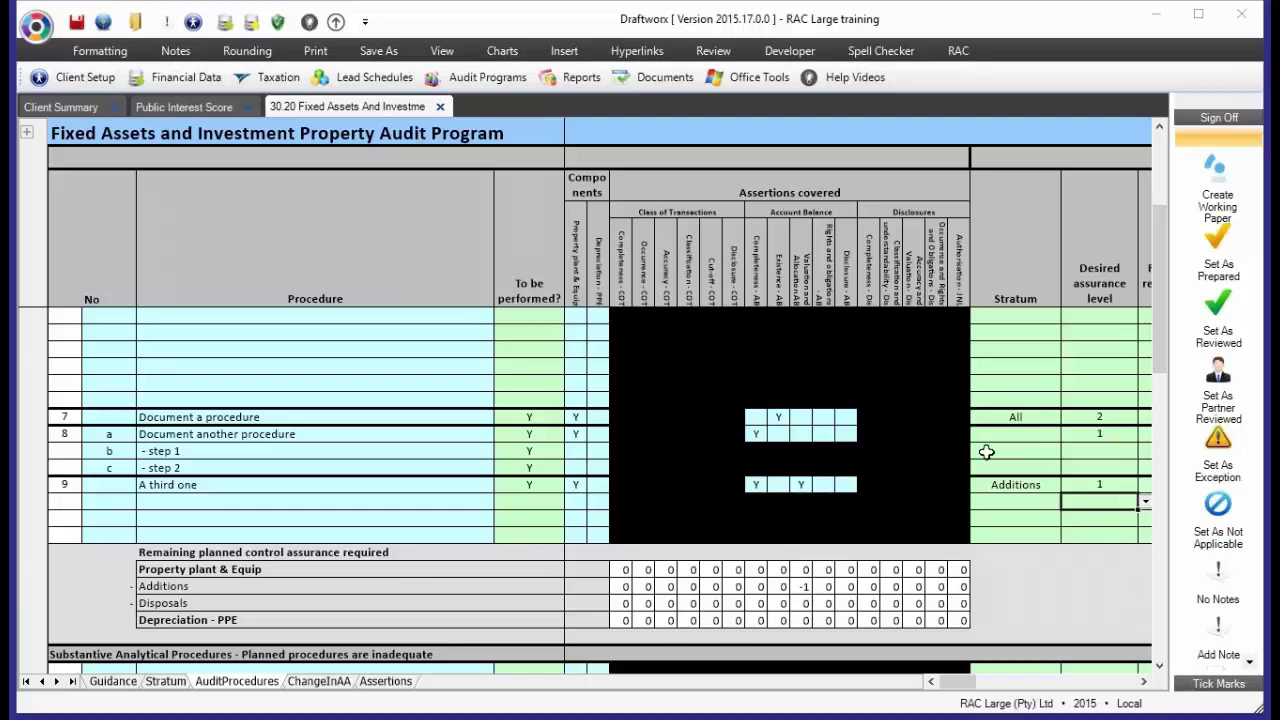
Add analytical procedure 'Document', marked Y to be performed for both PPE components
scroll(986, 452, down, 8)
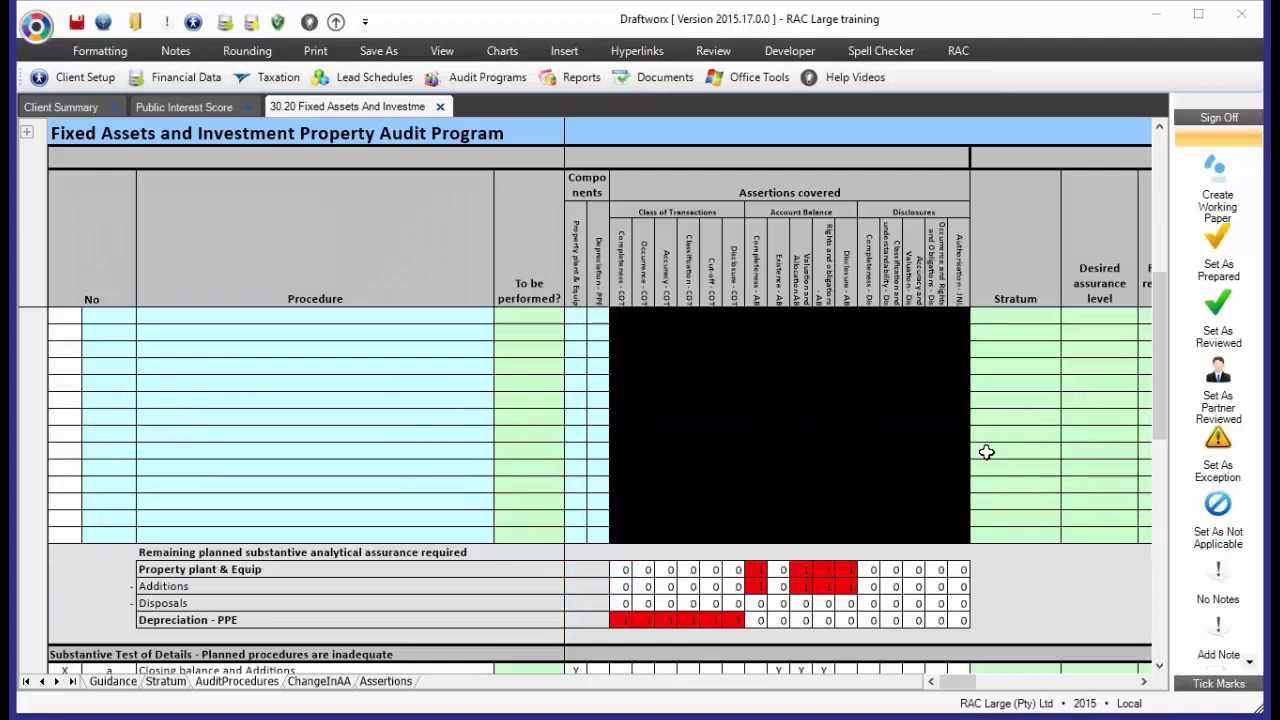
click(340, 450)
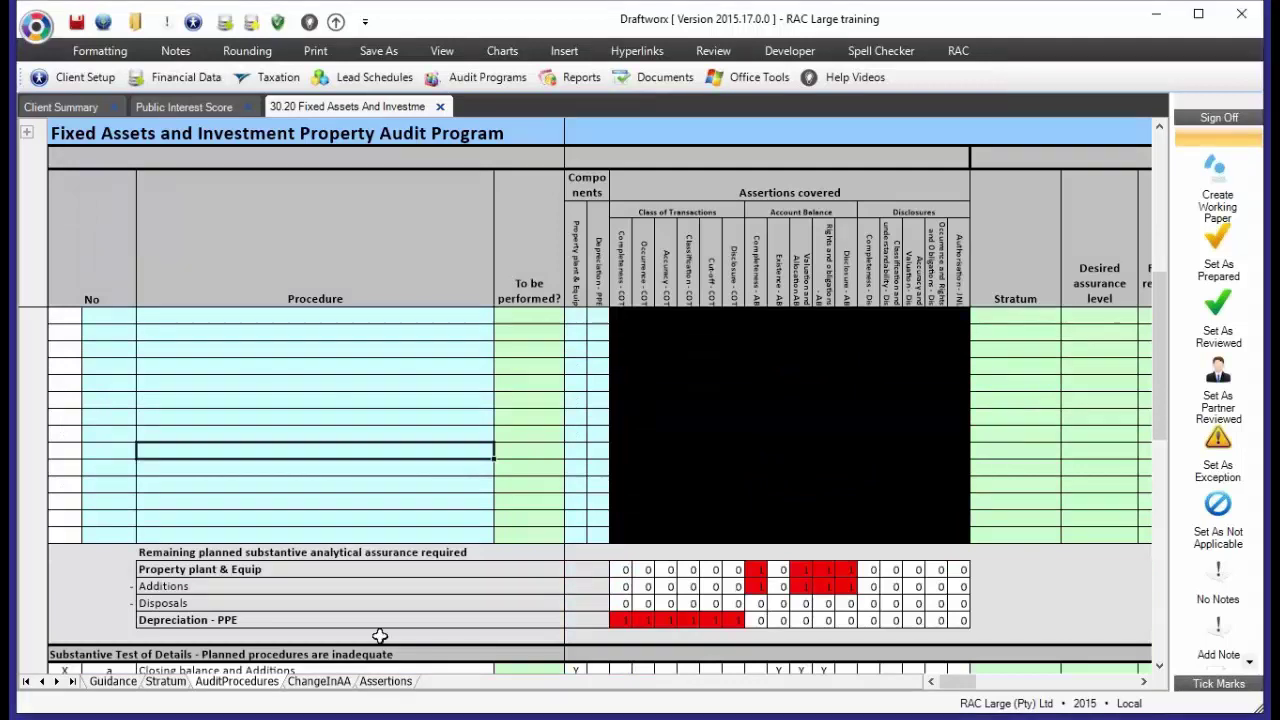
text(Document)
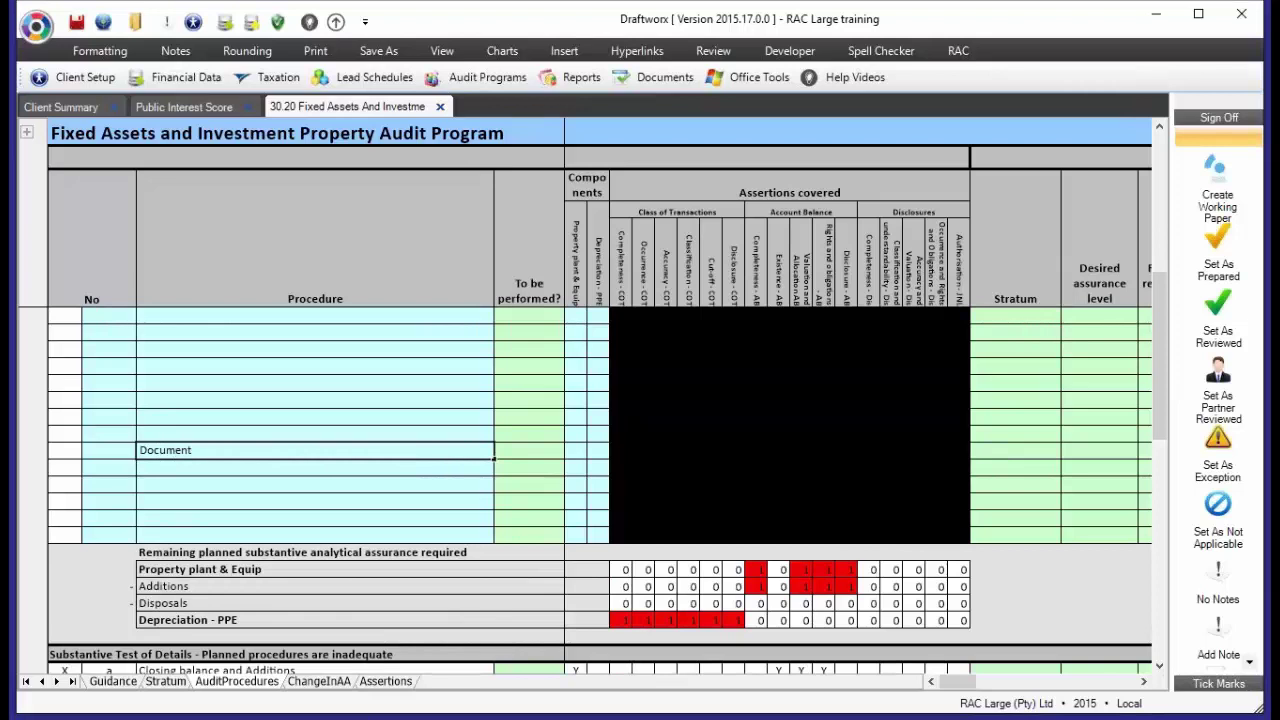
key(Tab)
text(Y)
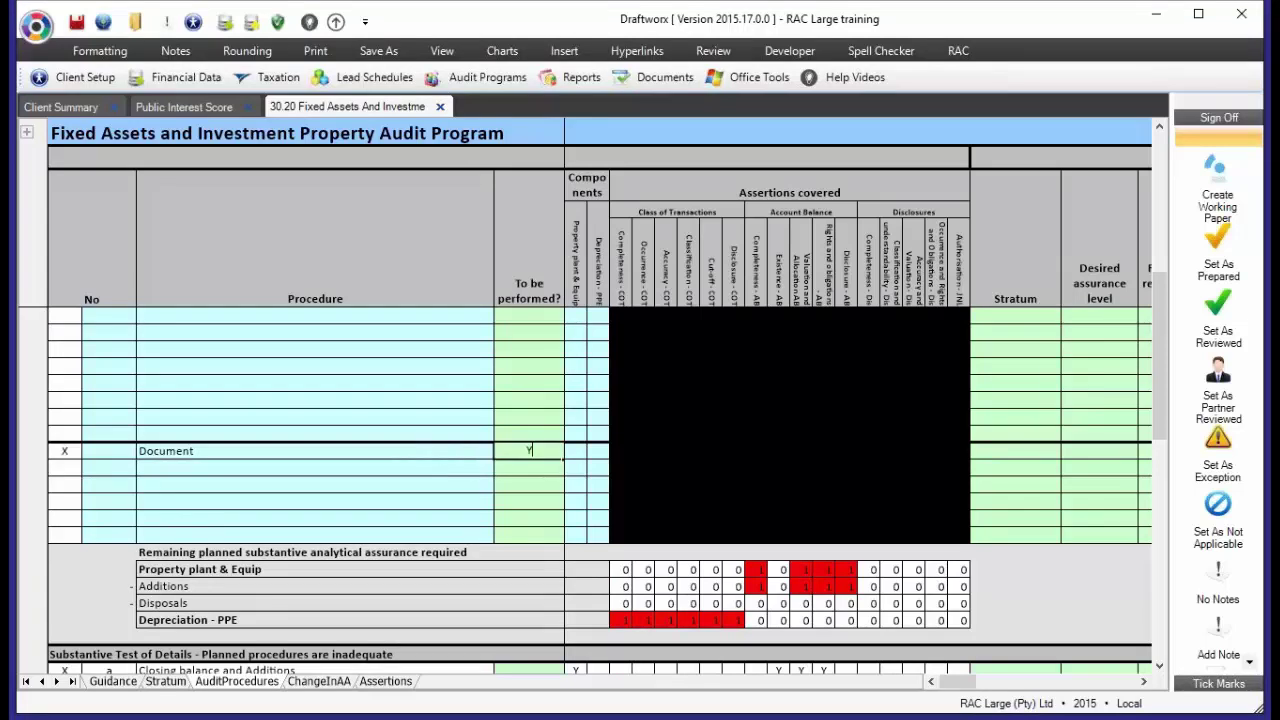
key(Tab)
text(Y)
key(Tab)
text(Y)
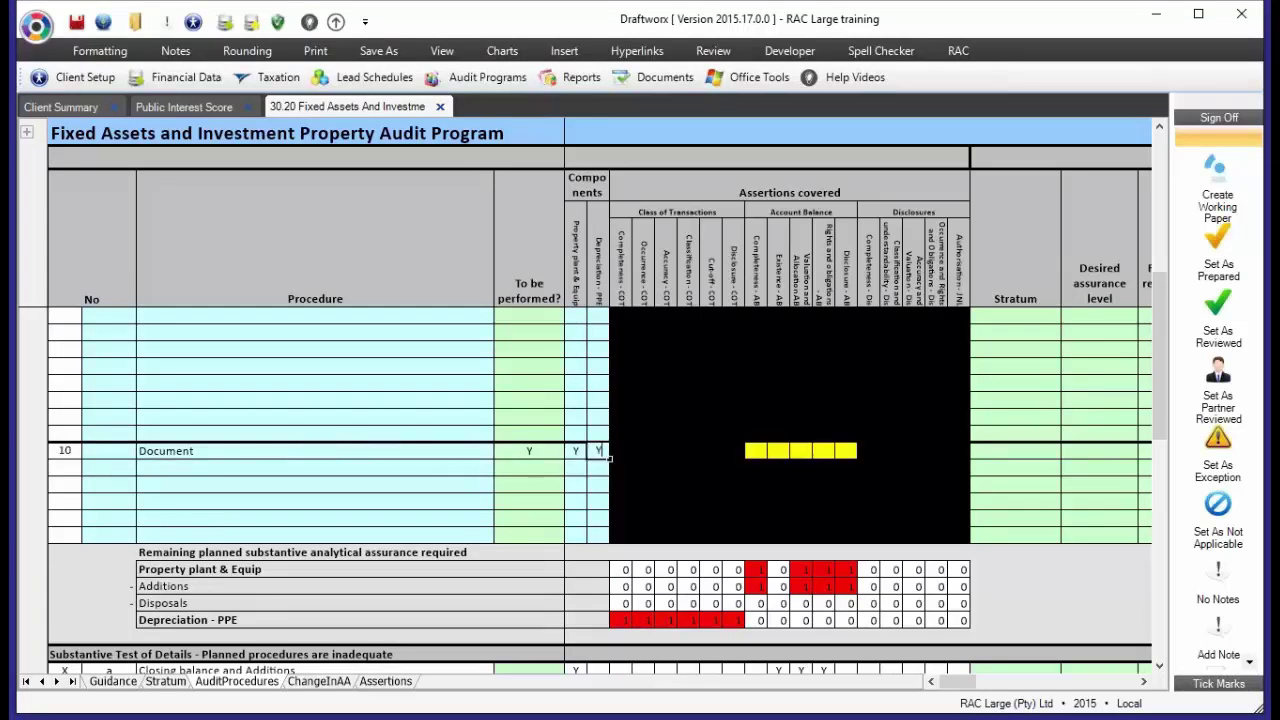
key(Tab)
Mark procedure 10 Y across the class-of-transactions assertions through Classification and Cut-off
text(Y)
key(Tab)
text(Y)
key(Tab)
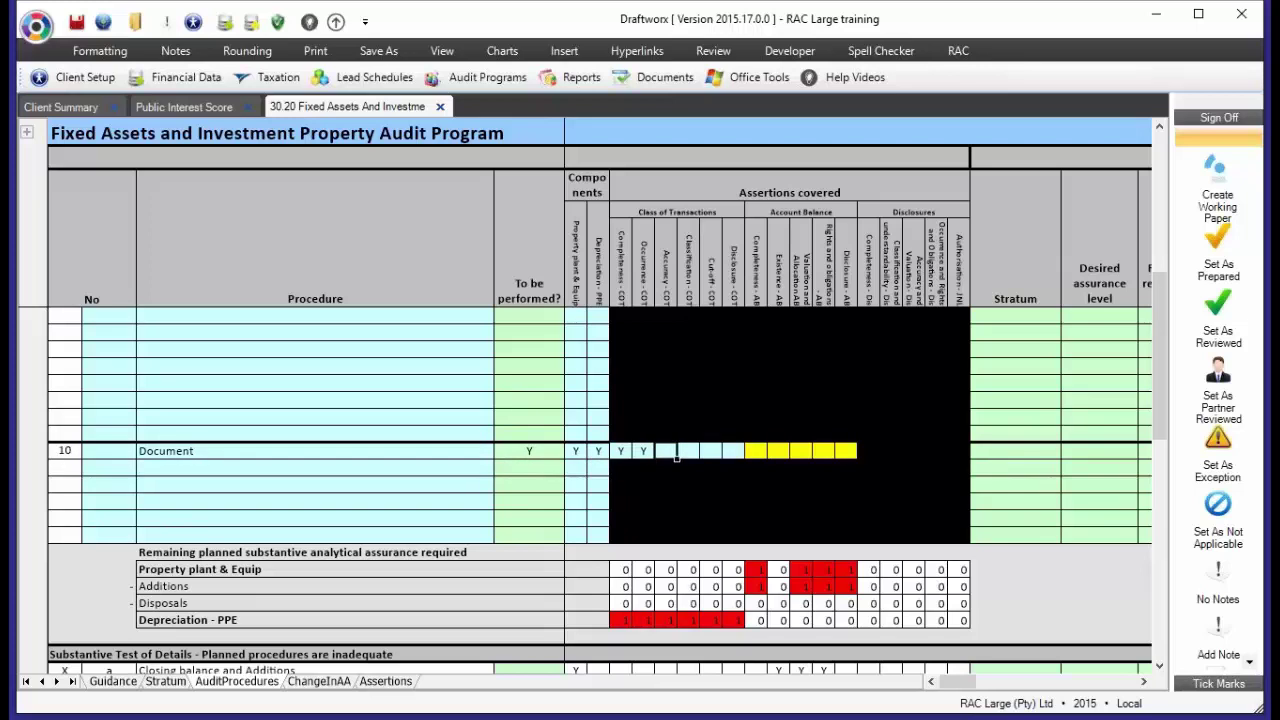
text(Y)
key(Tab)
text(Y)
key(Tab)
text(Y)
key(Tab)
Mark procedure 10 Y for account-balance Completeness, Valuation, Rights and obligations, and Disclosure
text(Y)
key(Tab)
text(Y)
key(Tab)
key(Tab)
text(Y)
key(Tab)
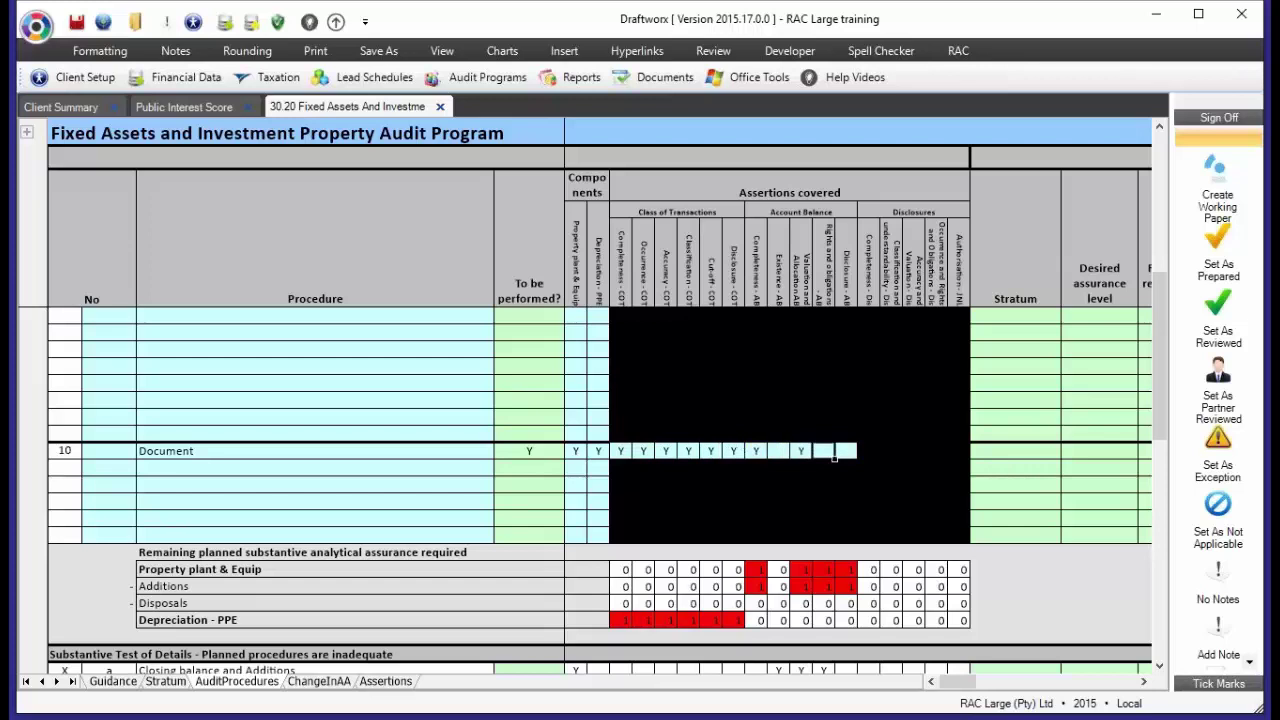
text(Y)
key(Tab)
text(Y)
key(Tab)
key(Tab)
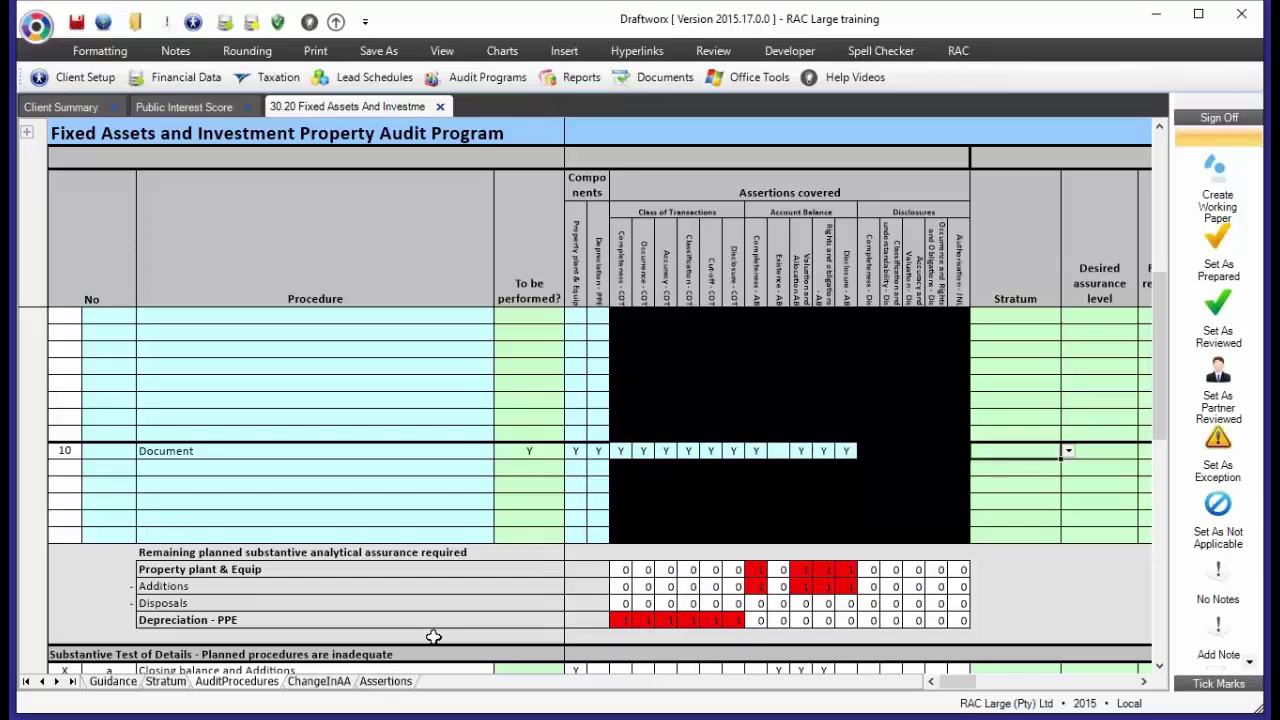
Set procedure 10's stratum to All and desired assurance level to 1
click(1068, 451)
click(984, 531)
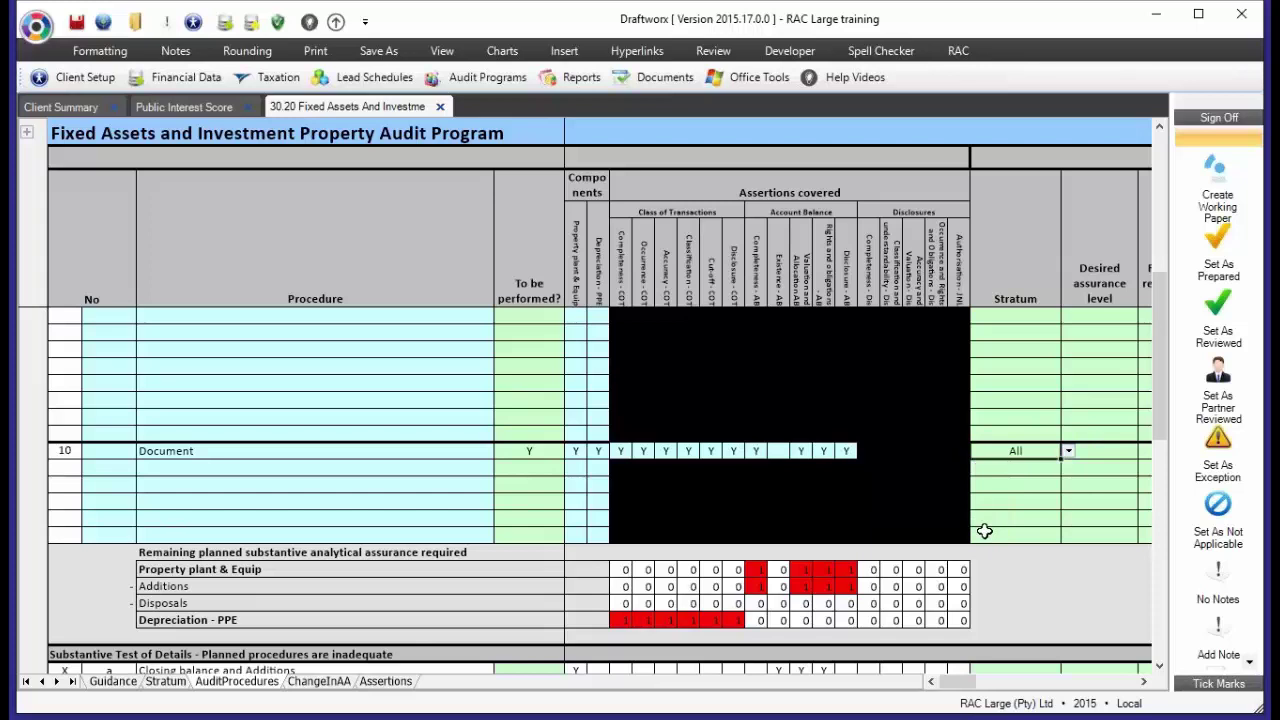
click(1100, 451)
text(1)
key(Return)
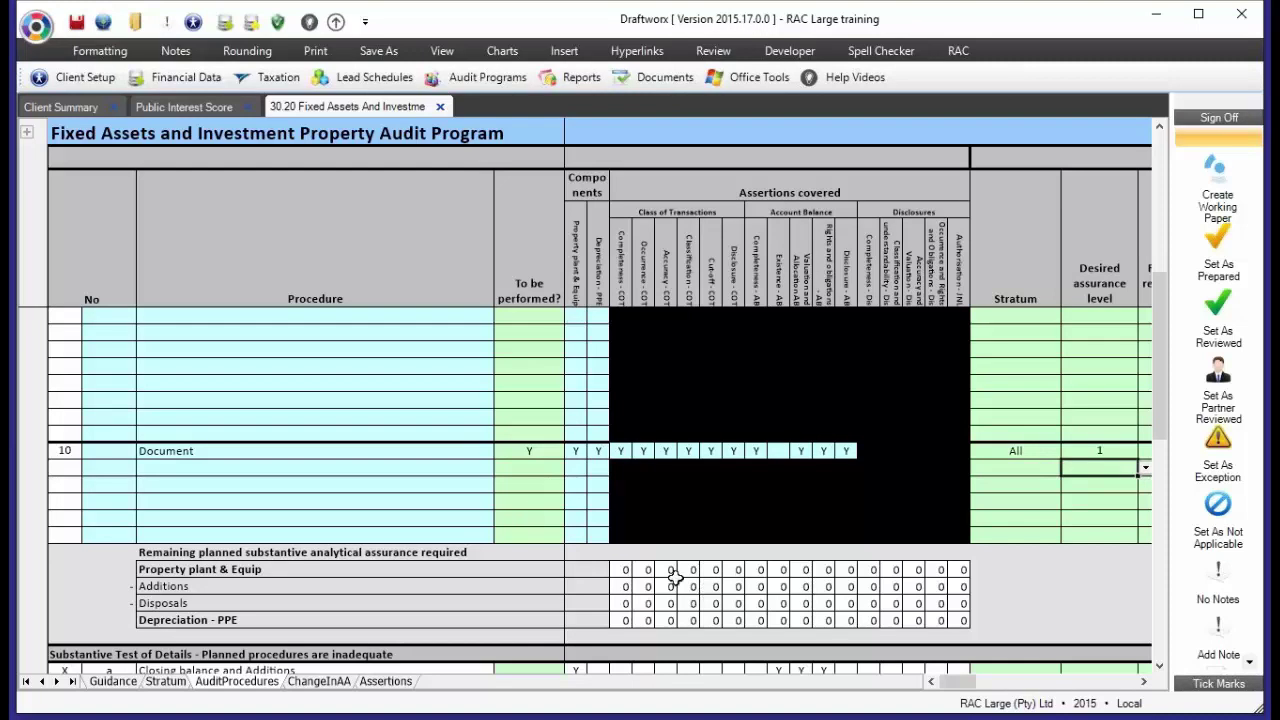
Mark the Closing balance and Additions procedures Y to be performed
scroll(675, 578, down, 3)
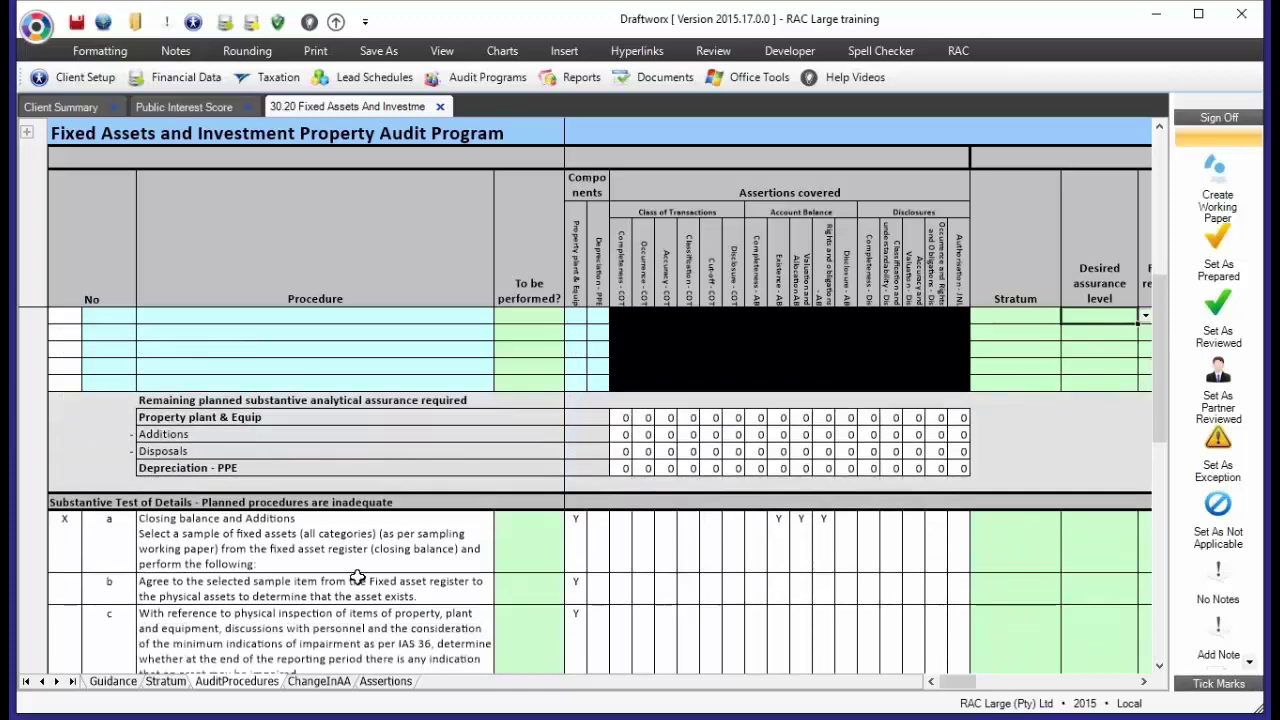
scroll(245, 512, down, 1)
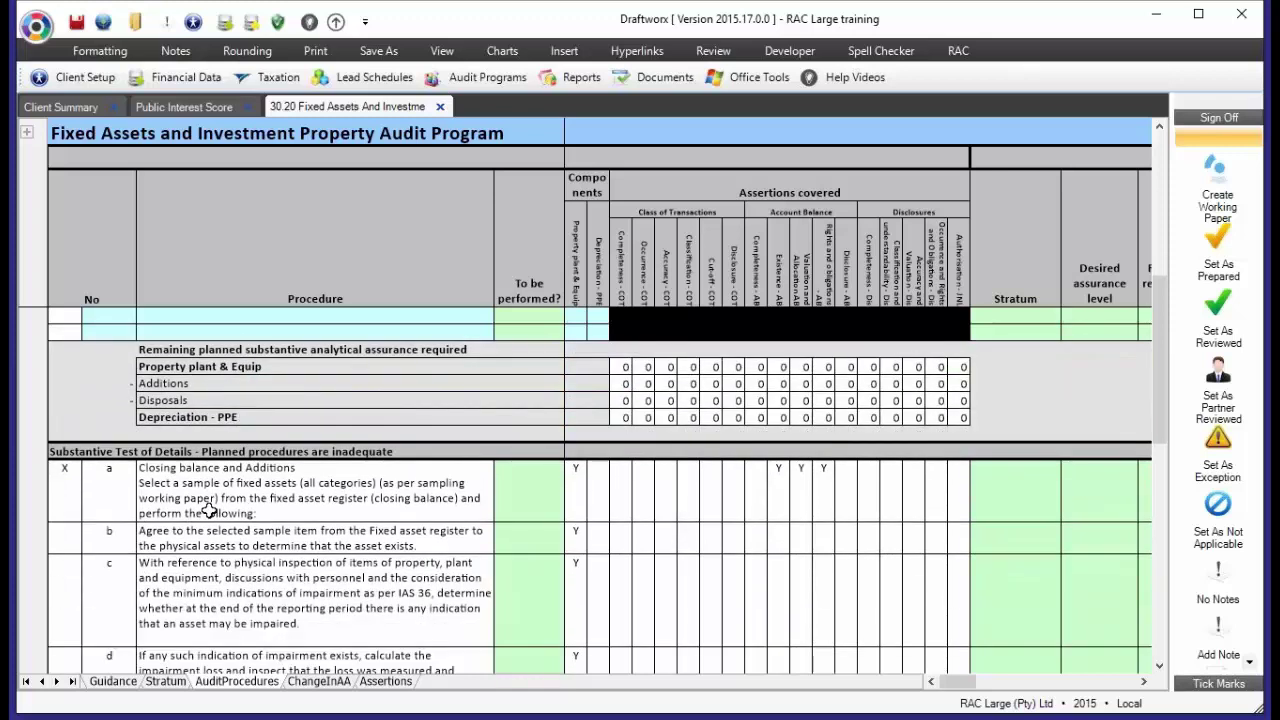
scroll(208, 509, down, 1)
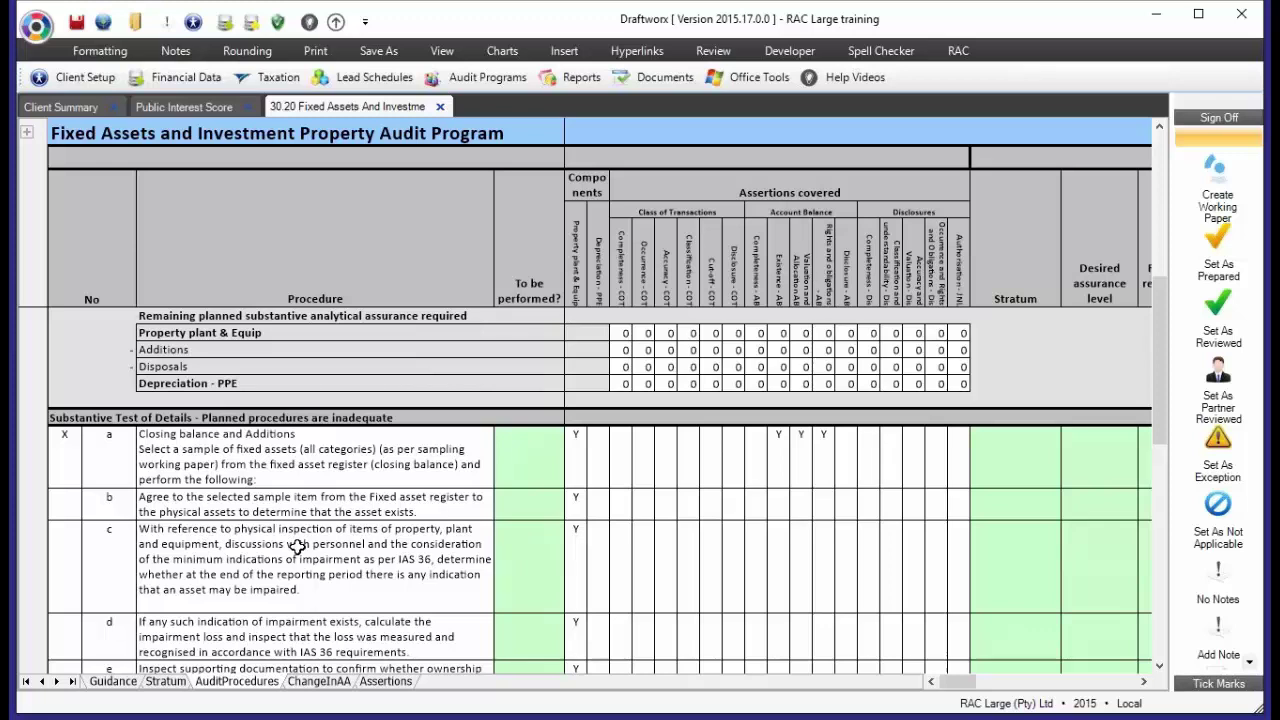
scroll(1023, 514, down, 15)
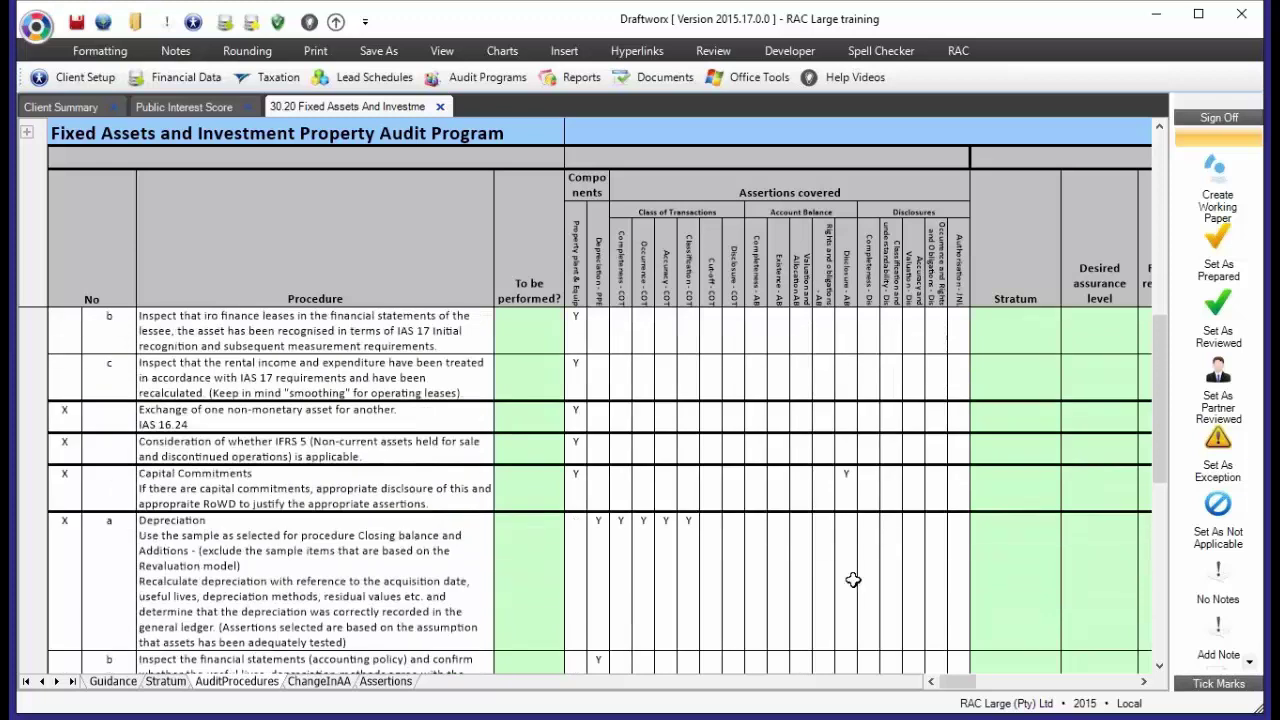
scroll(1157, 559, down, 10)
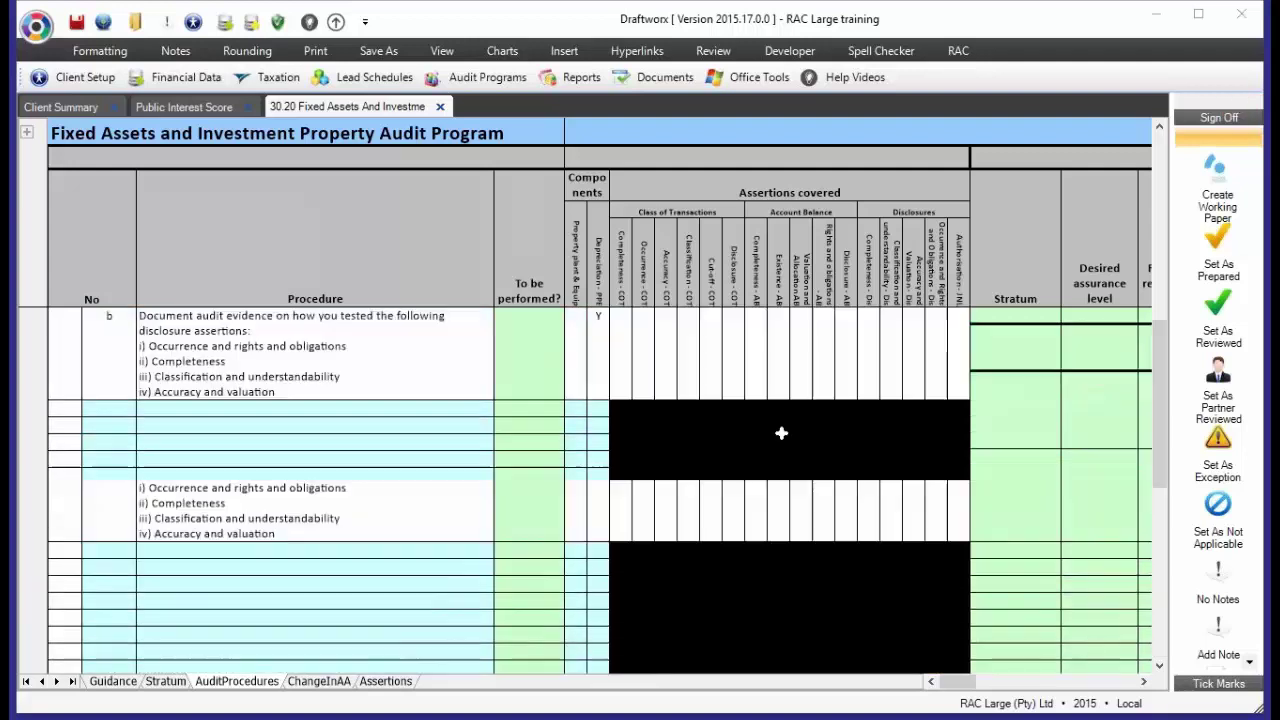
scroll(781, 433, down, 15)
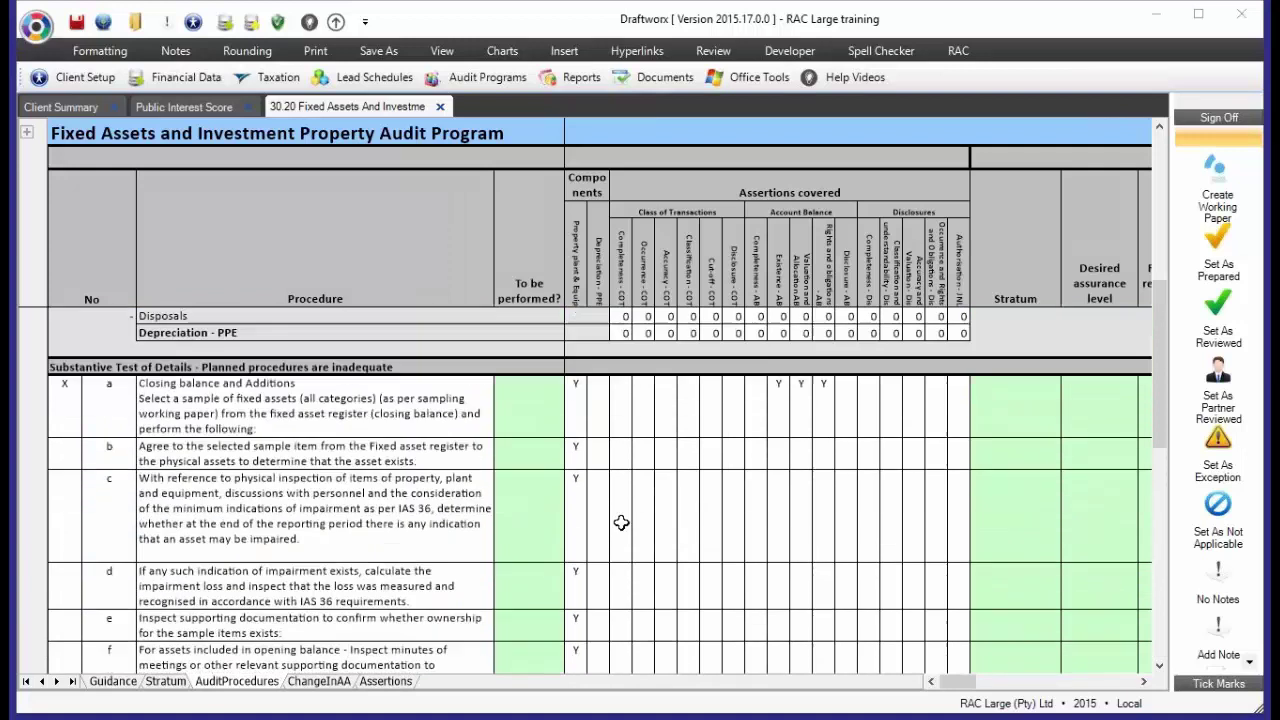
scroll(610, 505, down, 1)
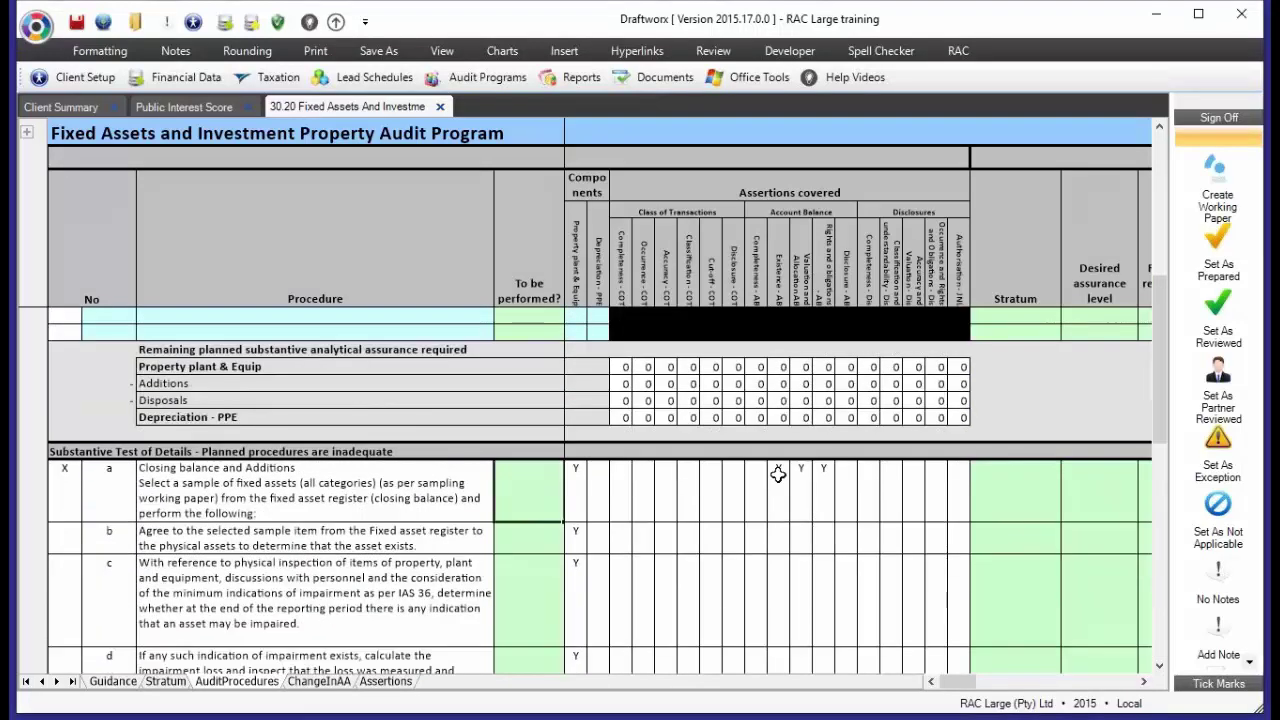
text(Y)
key(Return)
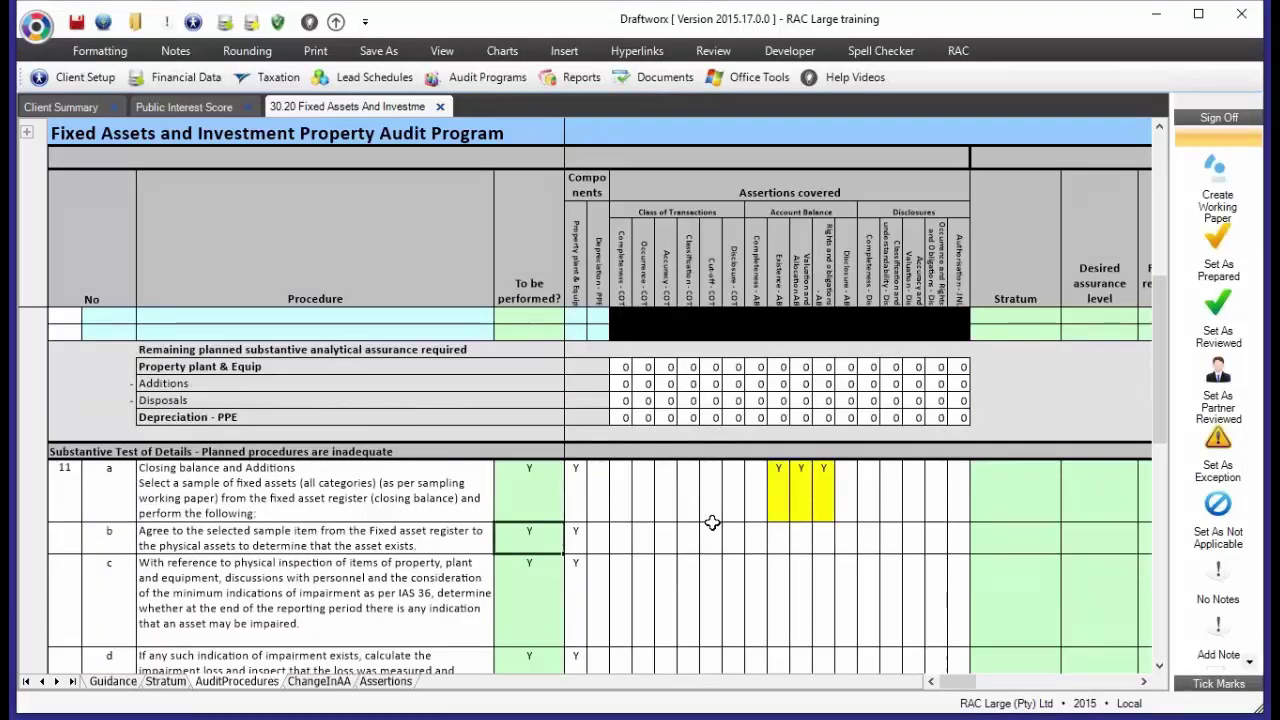
Mark the Measurement after recognition procedure 12a Y to be performed
scroll(590, 565, down, 2)
scroll(590, 565, down, 2)
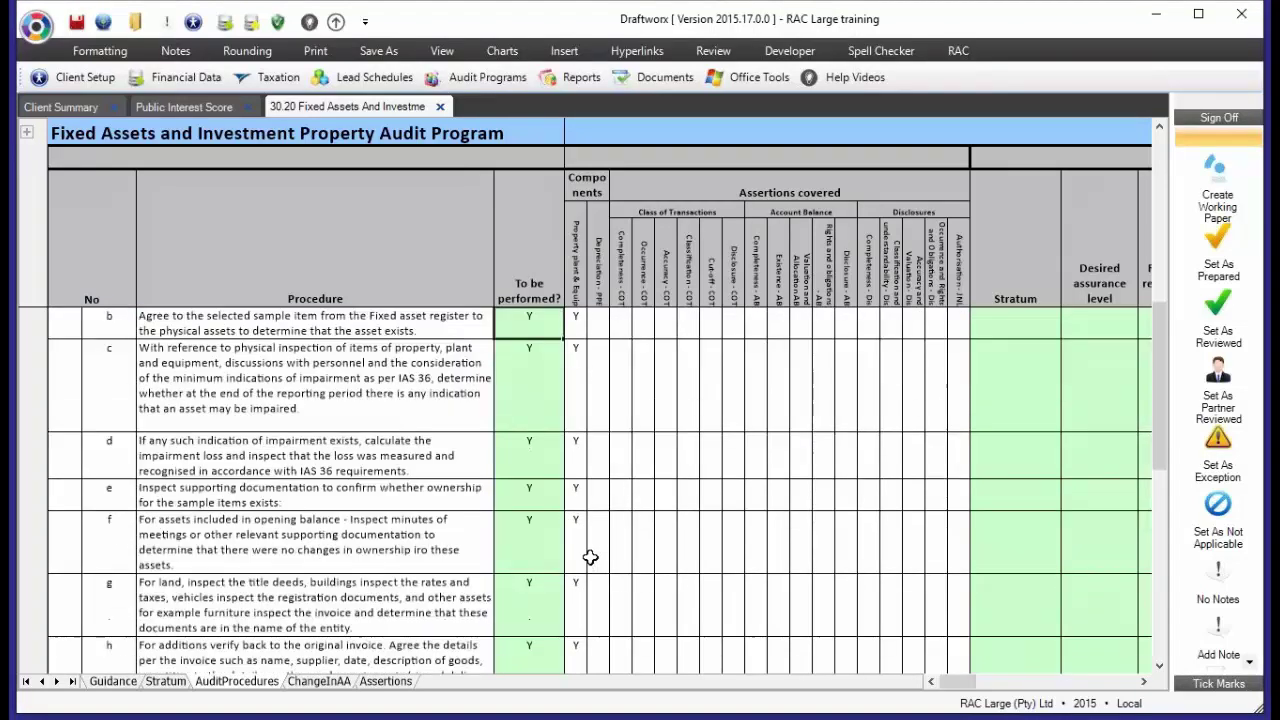
scroll(600, 551, up, 2)
click(1087, 393)
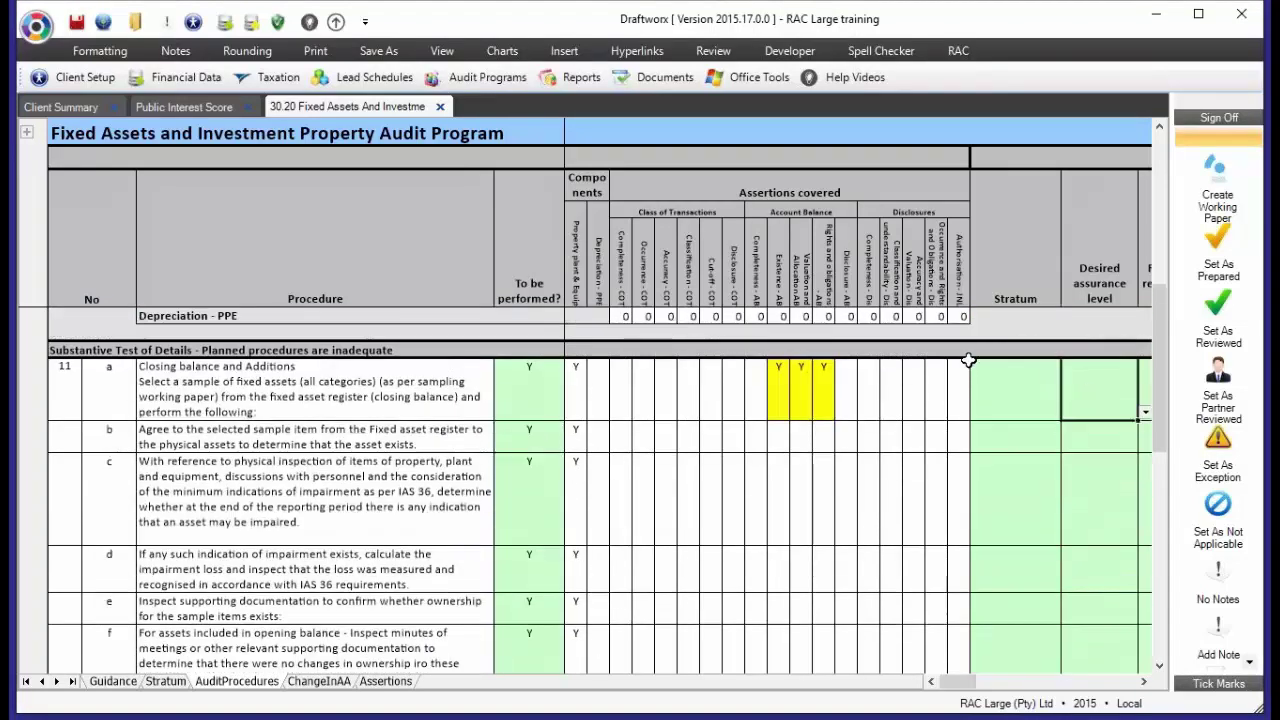
scroll(379, 489, down, 8)
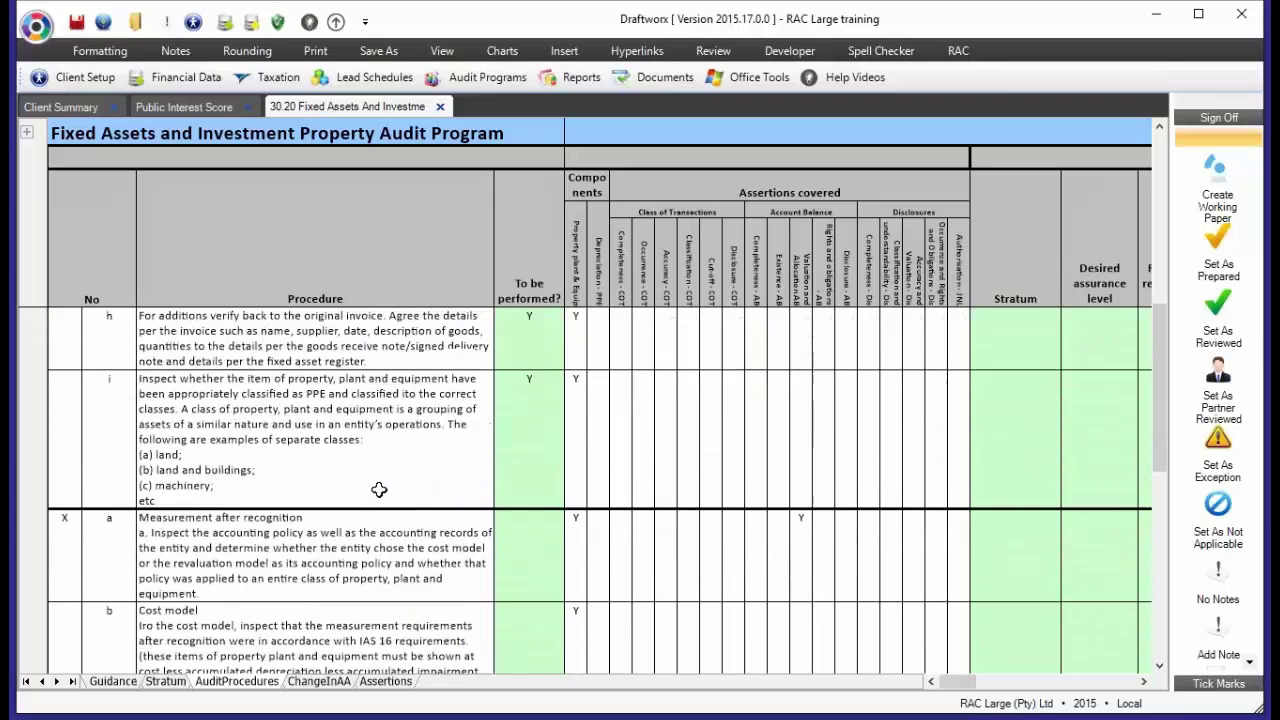
click(520, 553)
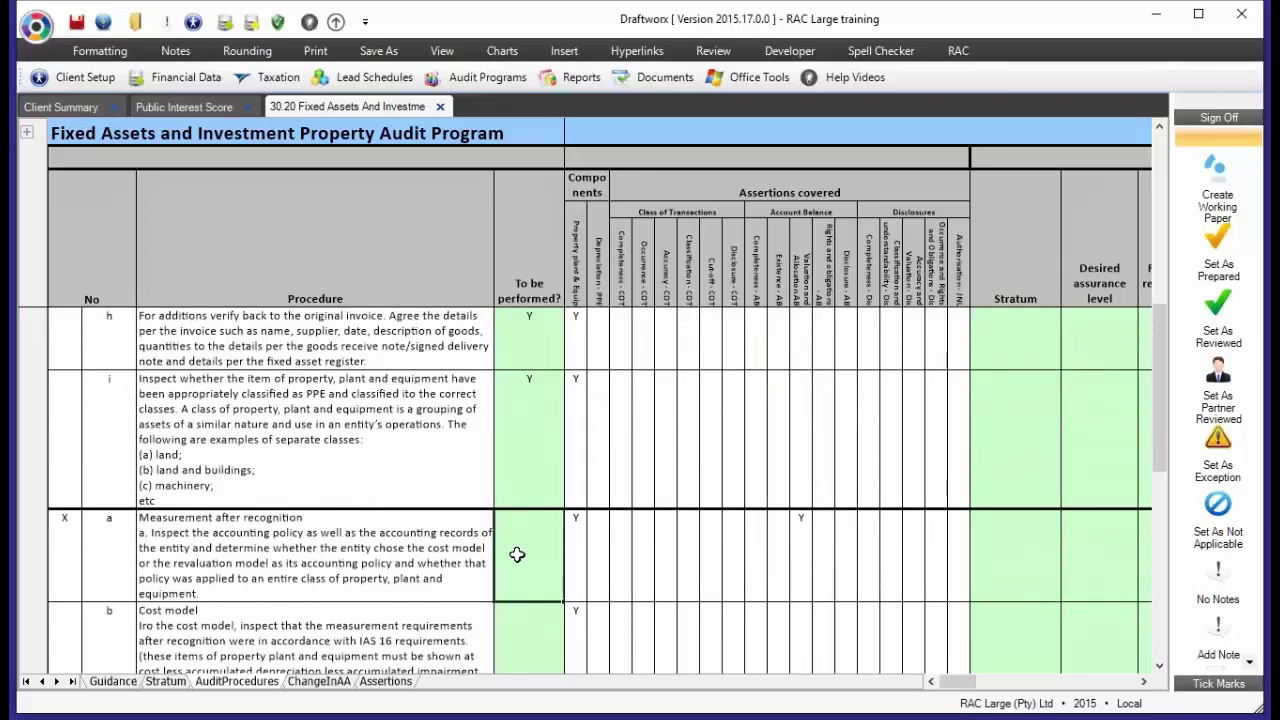
text(Y)
click(1080, 563)
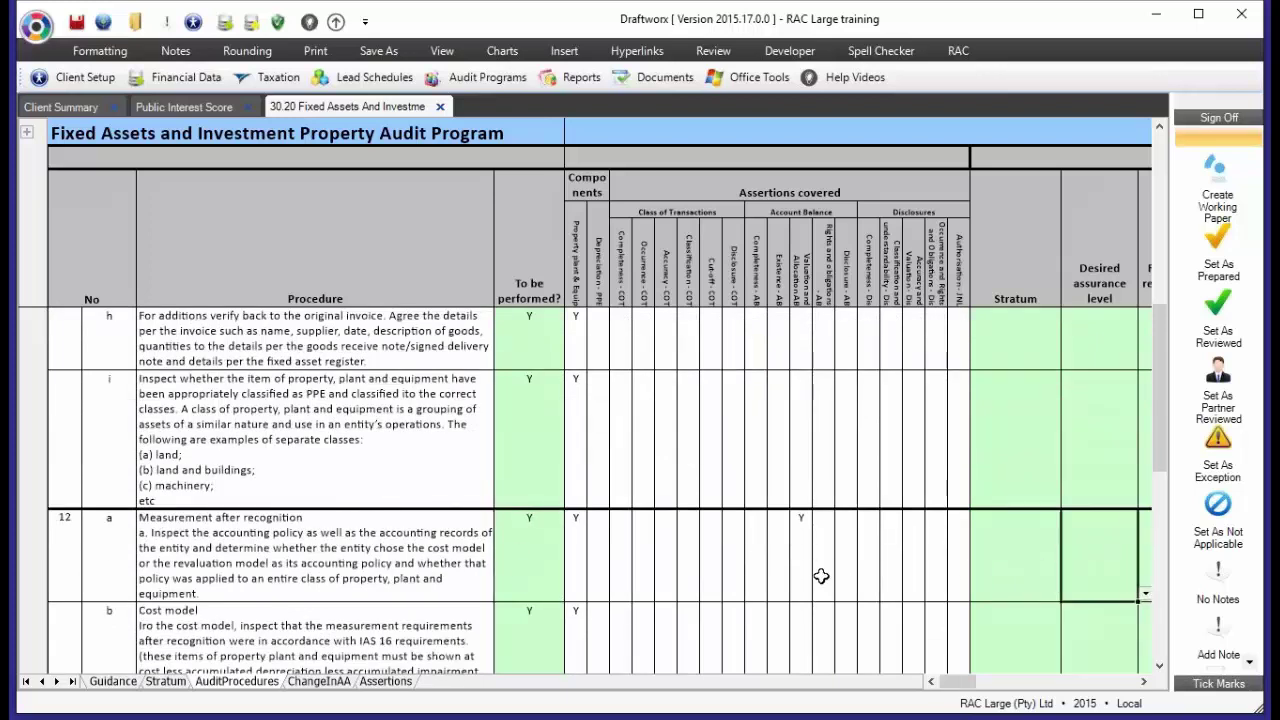
Mark Completeness procedure 13 Y to be performed with desired assurance level 1
scroll(523, 575, down, 3)
scroll(529, 577, down, 3)
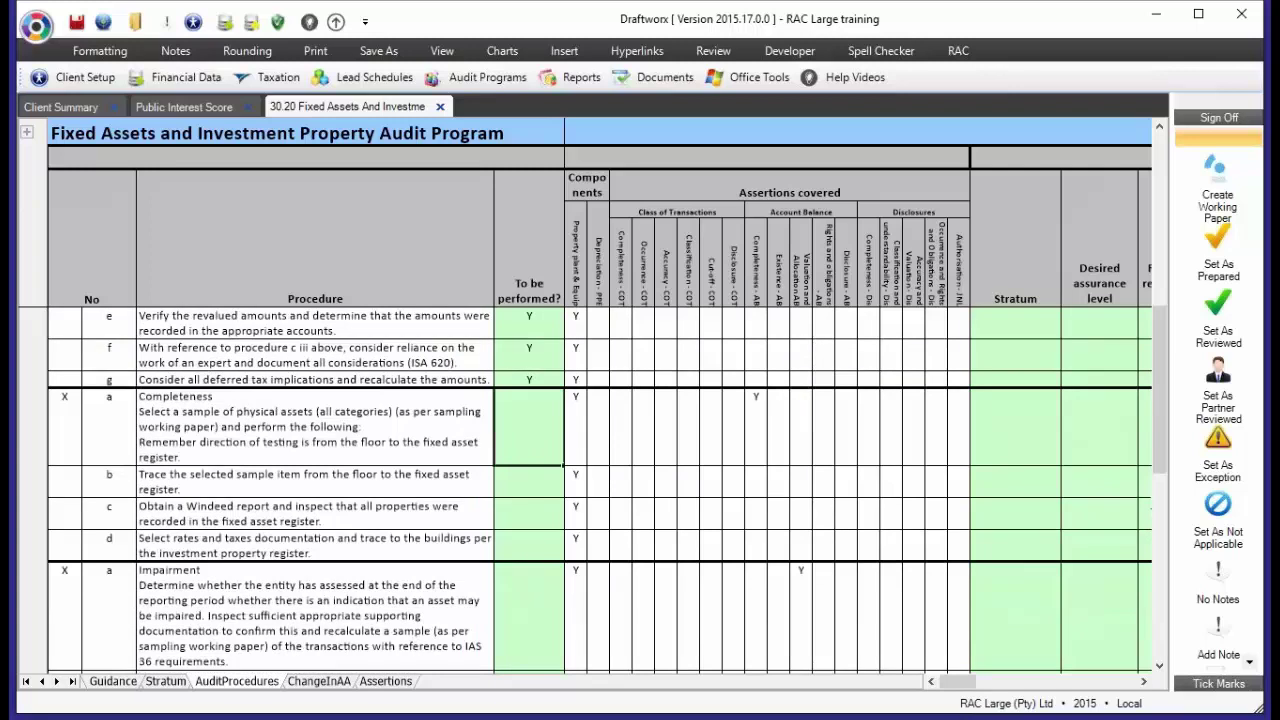
text(Y)
click(1056, 424)
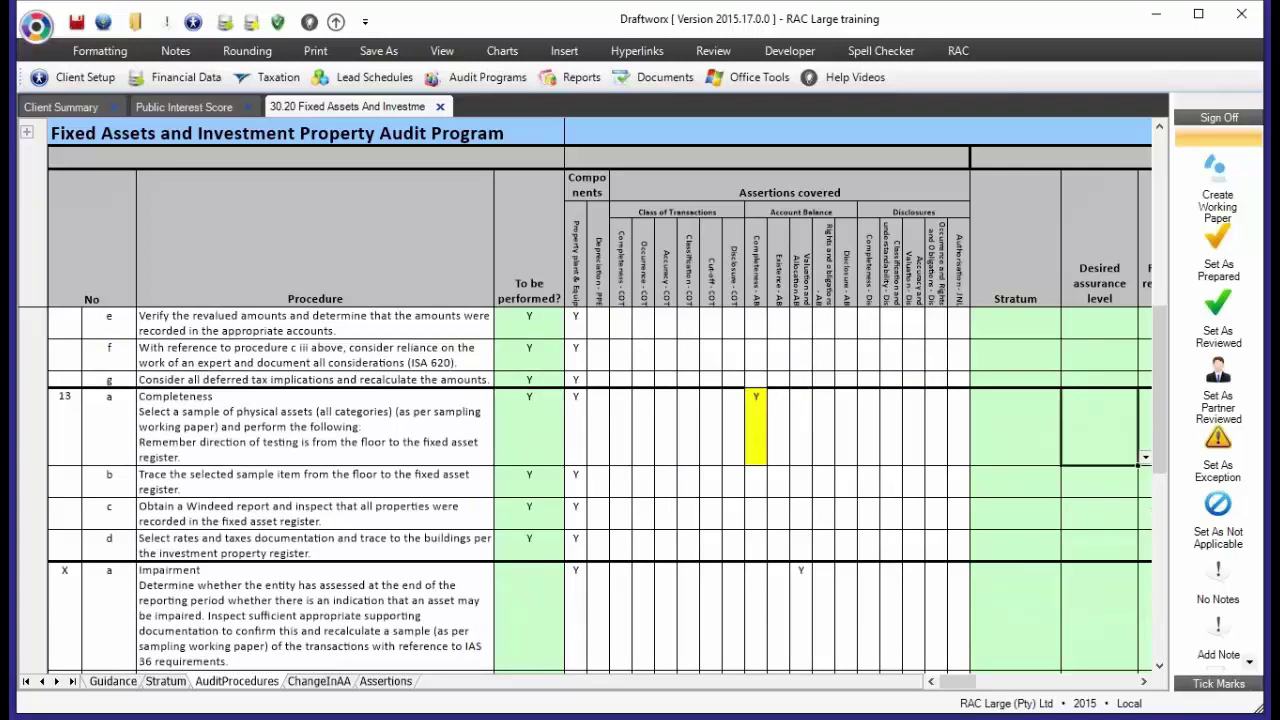
text(1)
click(1016, 482)
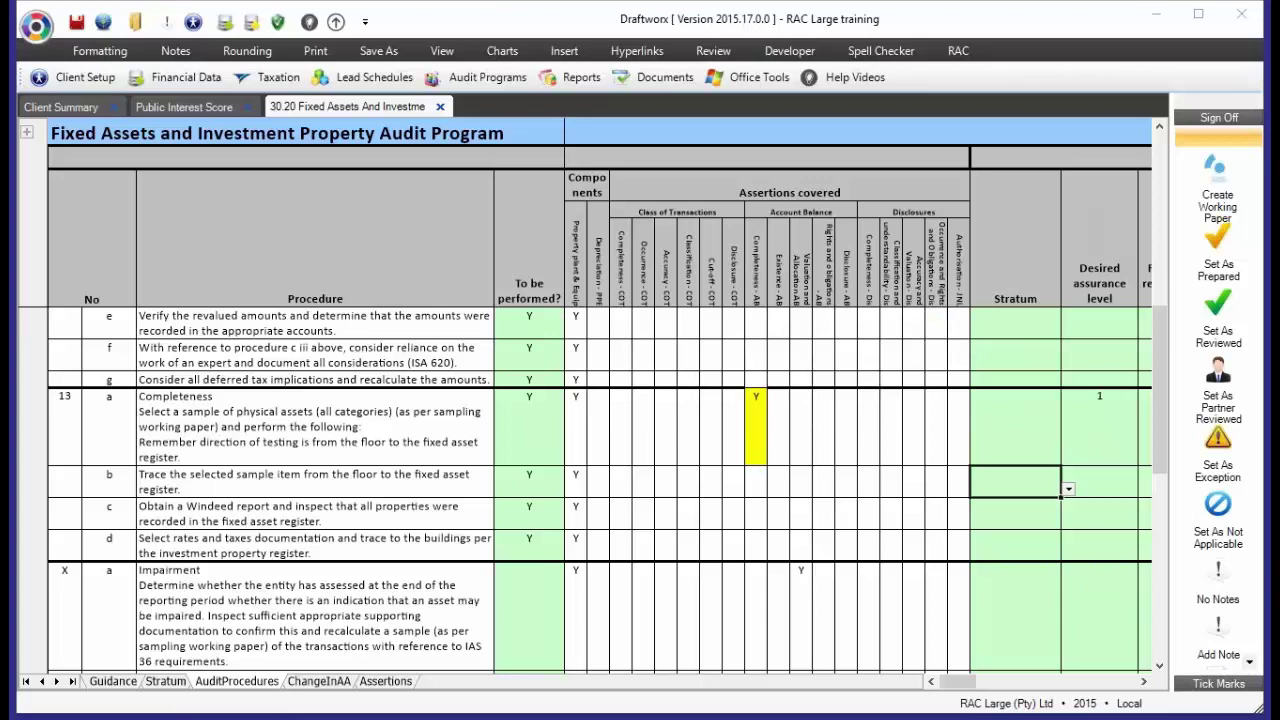
Mark Impairment and Disposals to be performed as procedures 14–15, assurance level 1
scroll(624, 537, down, 1)
click(535, 510)
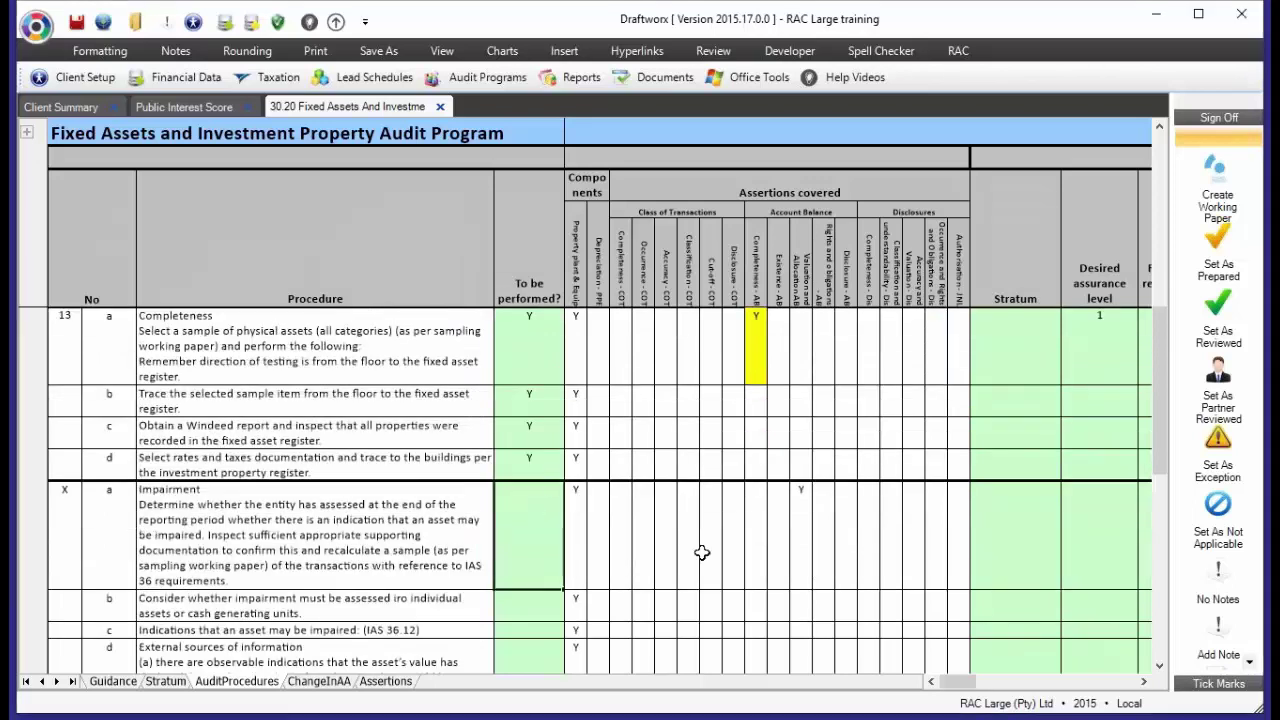
click(1080, 537)
scroll(524, 563, down, 3)
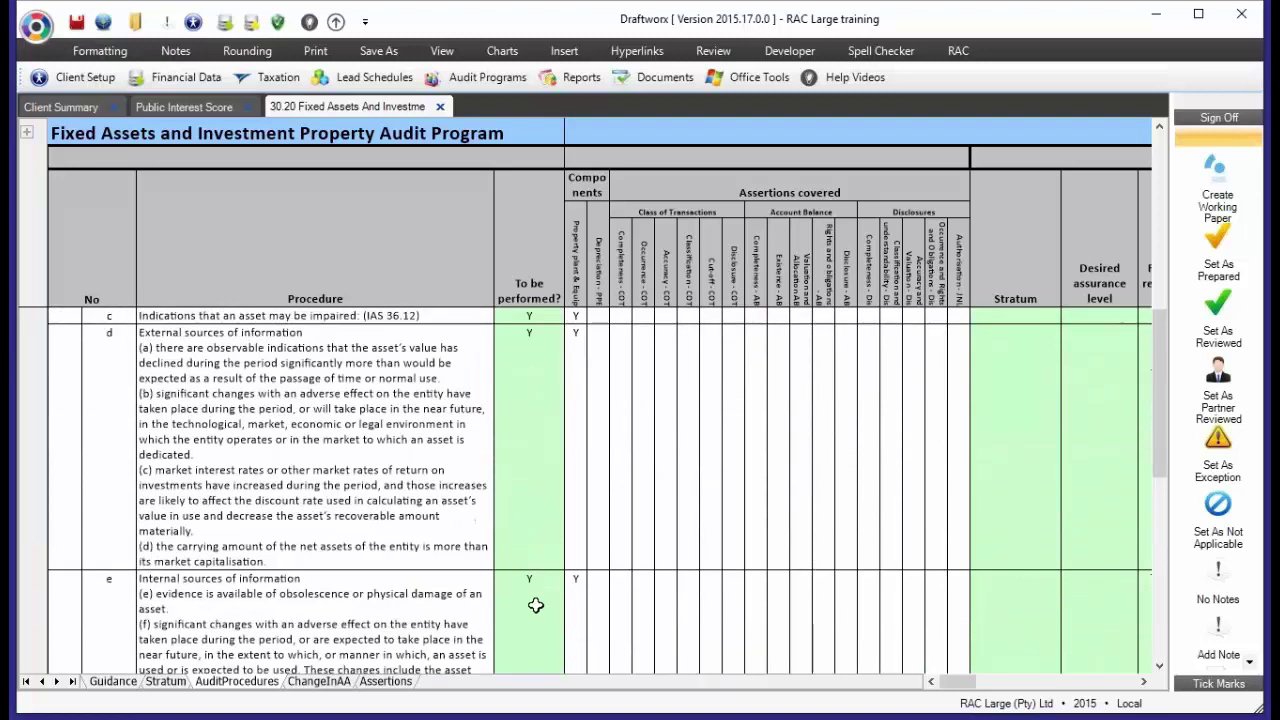
scroll(534, 603, down, 2)
click(548, 404)
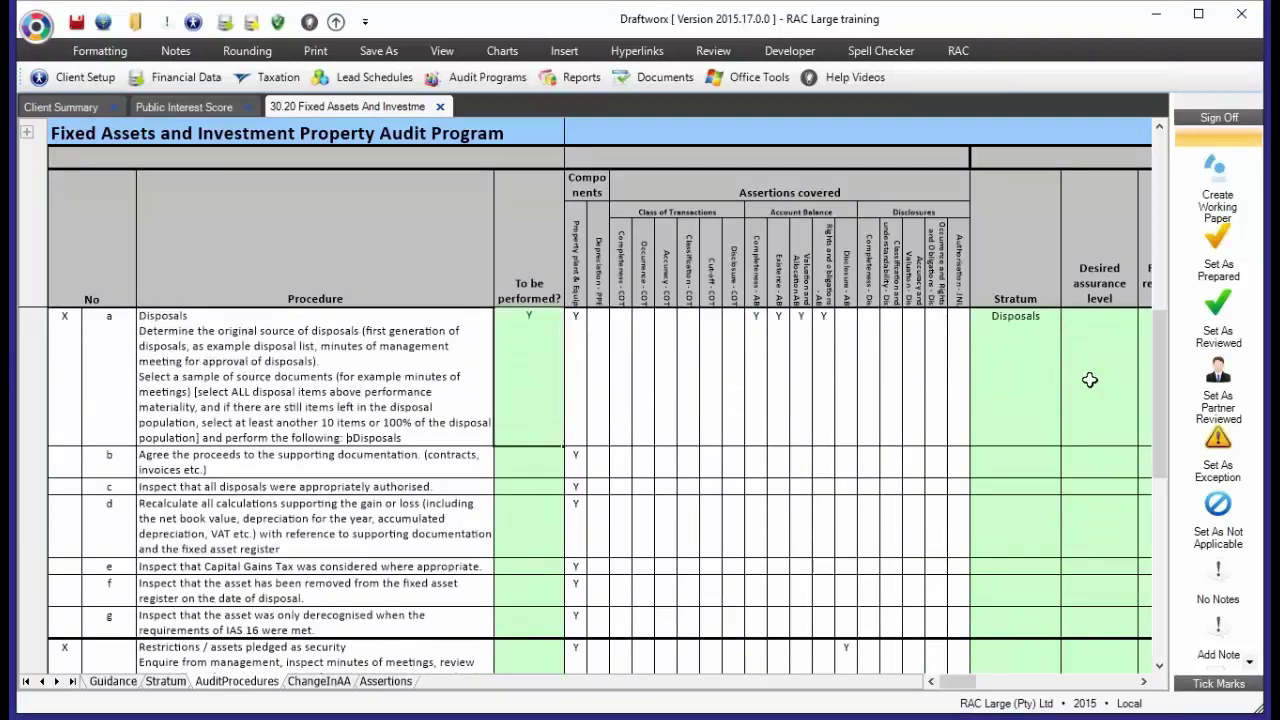
click(1091, 381)
click(503, 587)
Mark Restrictions / assets pledged, Repairs and maintenance and Additions as procedures 16–18, assurance level 1
scroll(523, 583, down, 3)
click(529, 500)
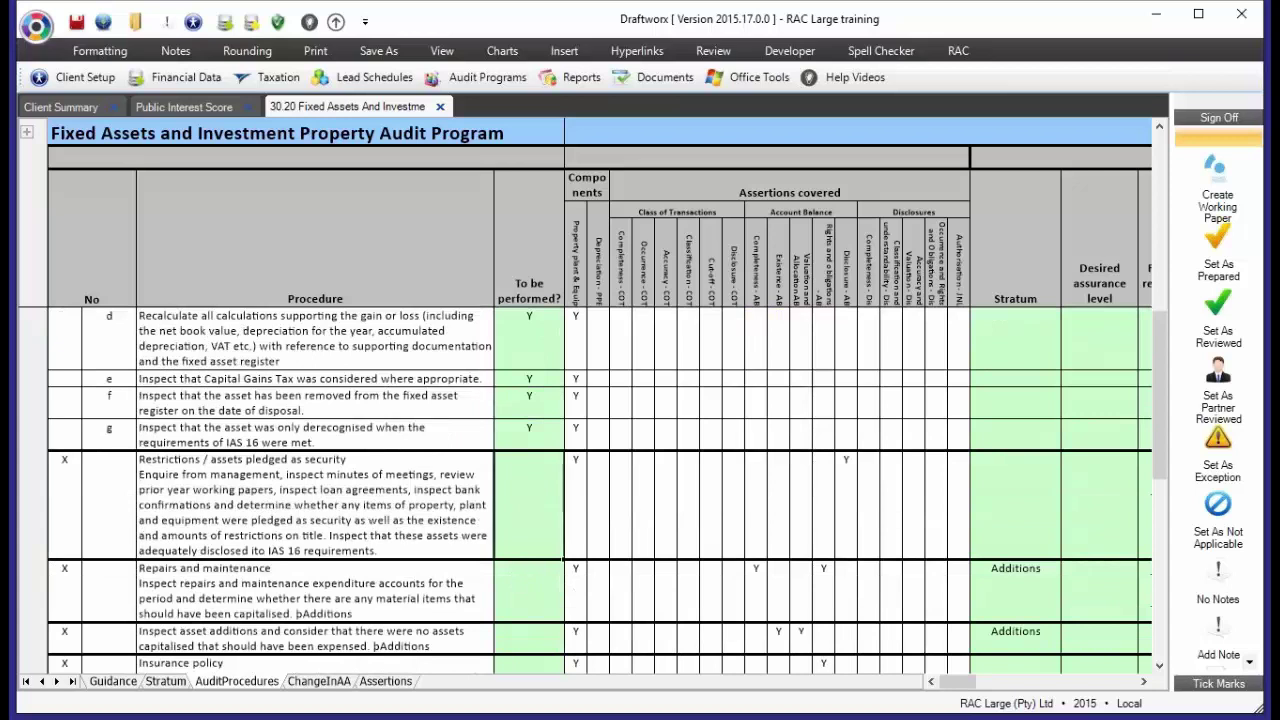
click(1120, 503)
click(531, 597)
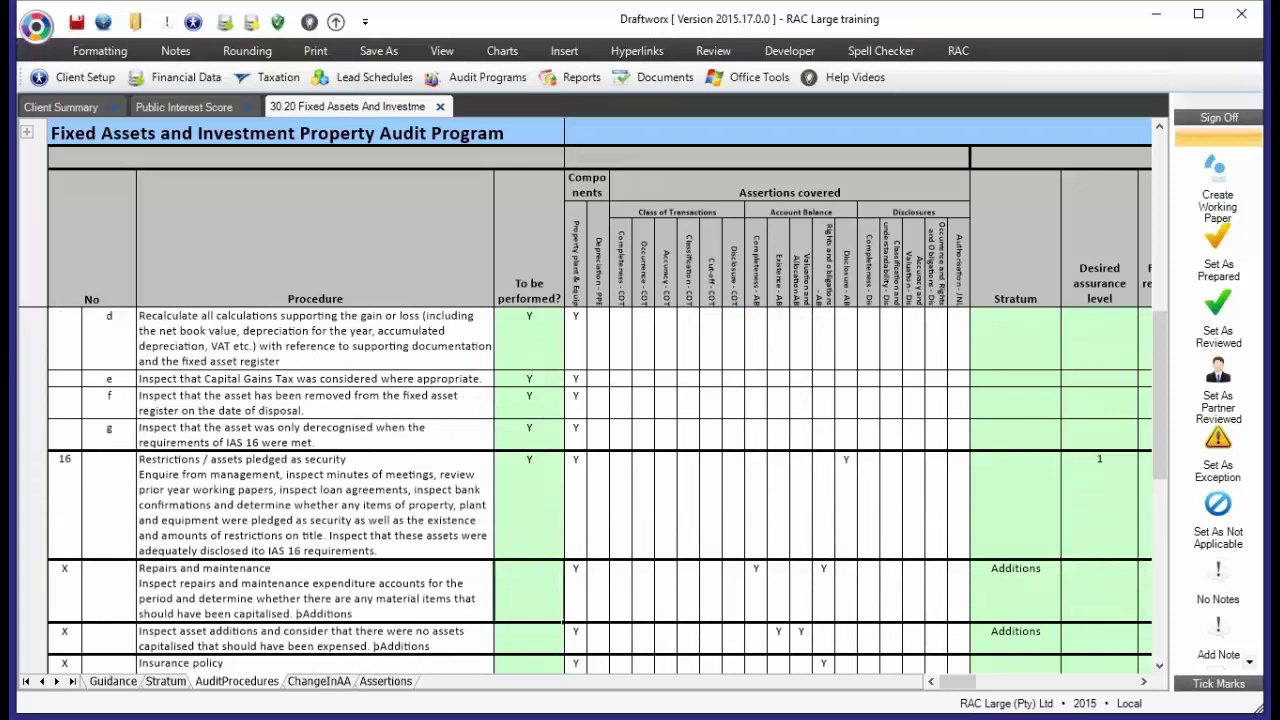
click(1099, 594)
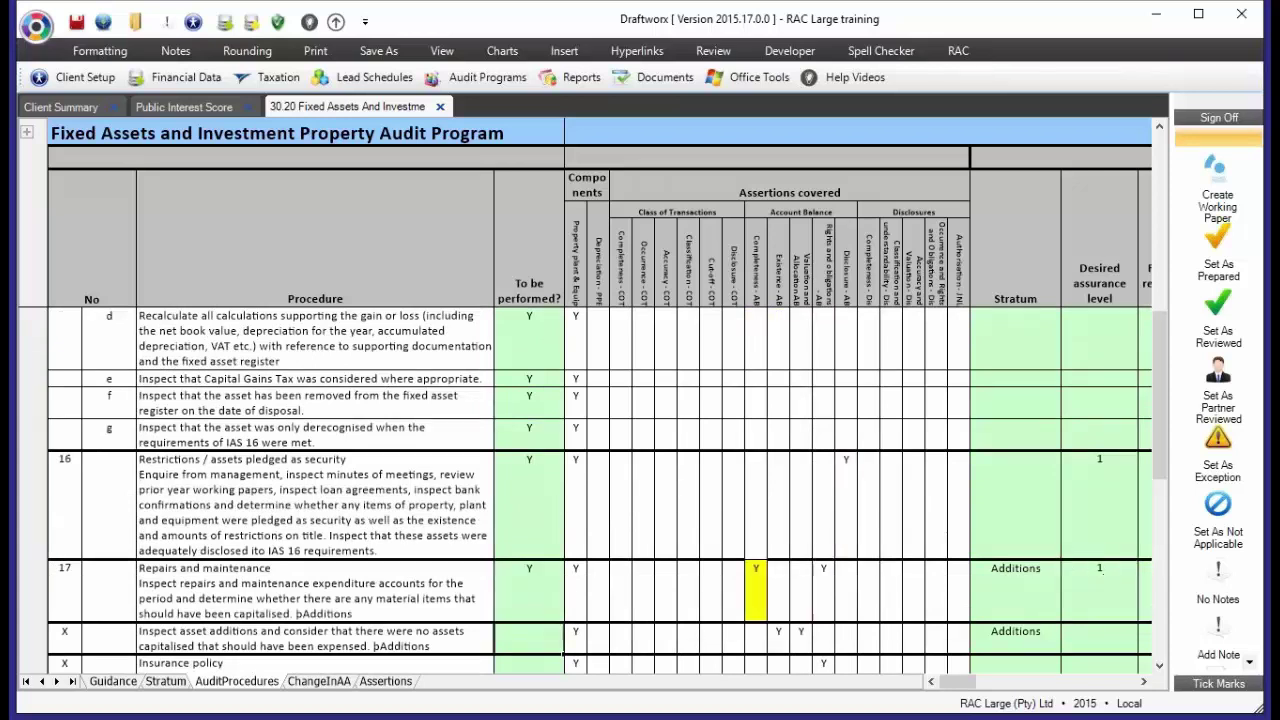
click(530, 630)
click(1120, 641)
scroll(1023, 564, down, 2)
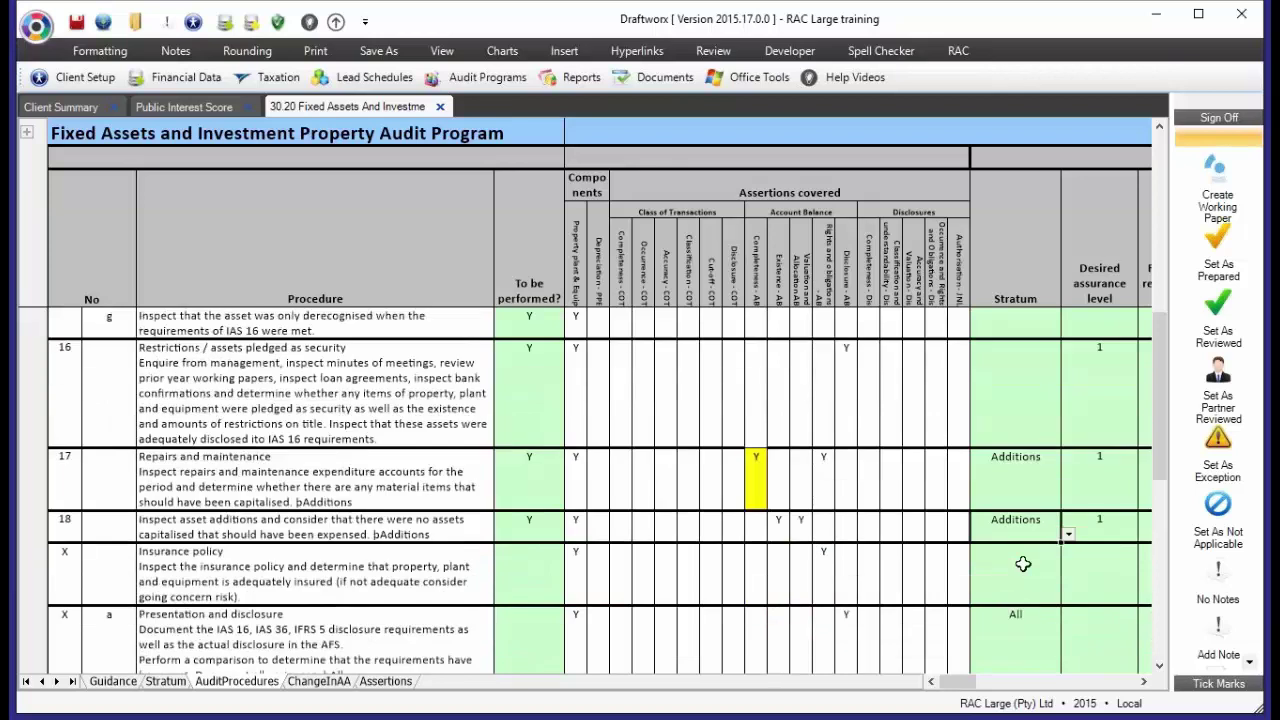
drag(1015, 514, 1000, 466)
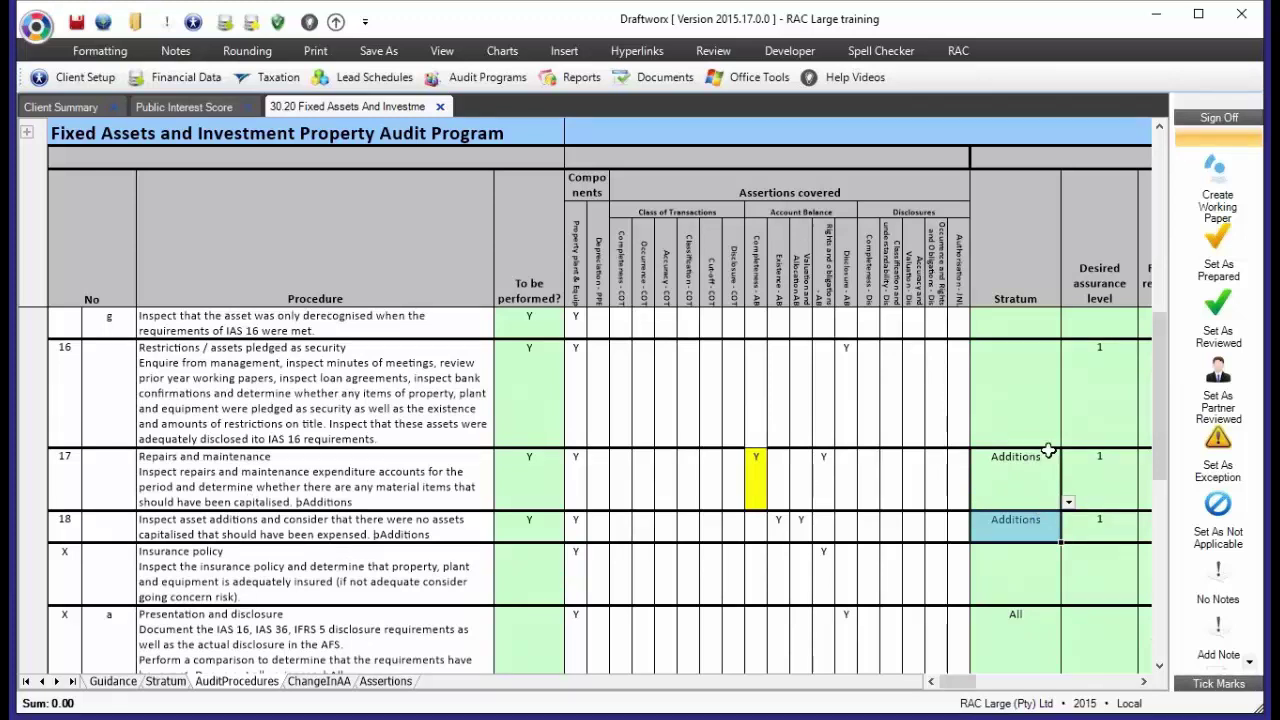
Mark Insurance policy, Presentation and disclosure and Borrowing costs as procedures 19–21, assurance level 1
click(554, 577)
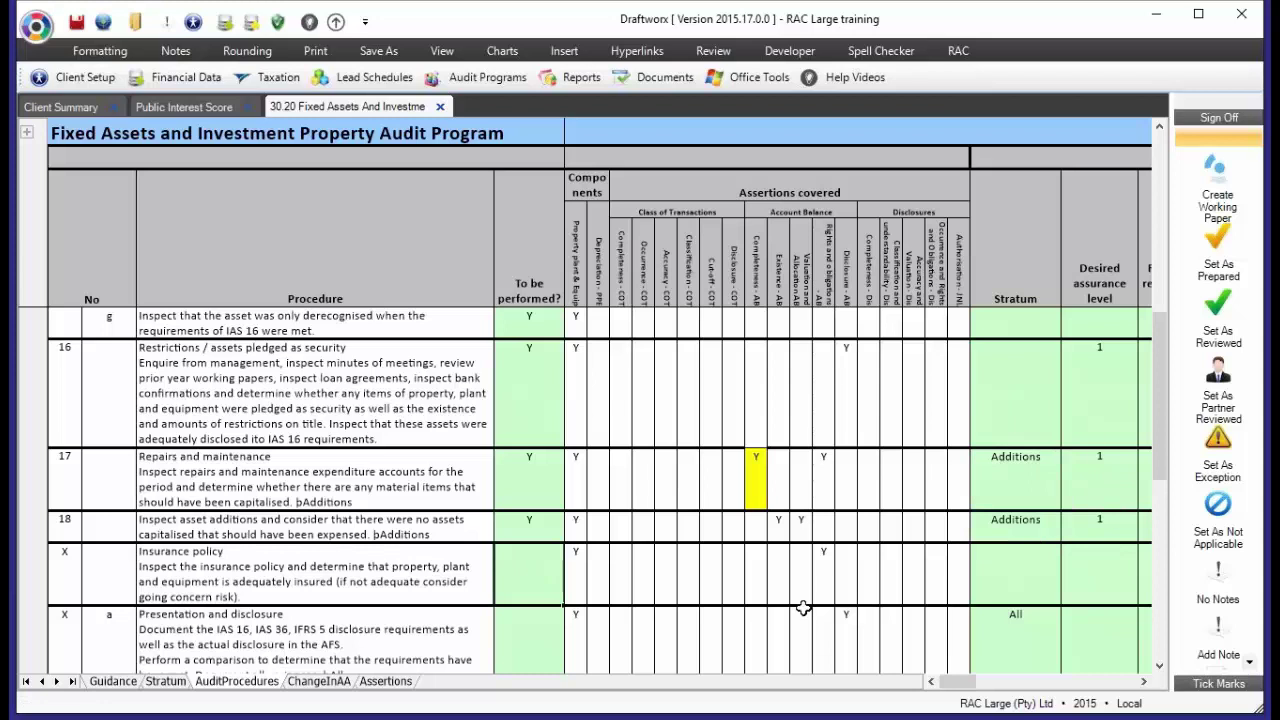
click(1017, 560)
click(528, 643)
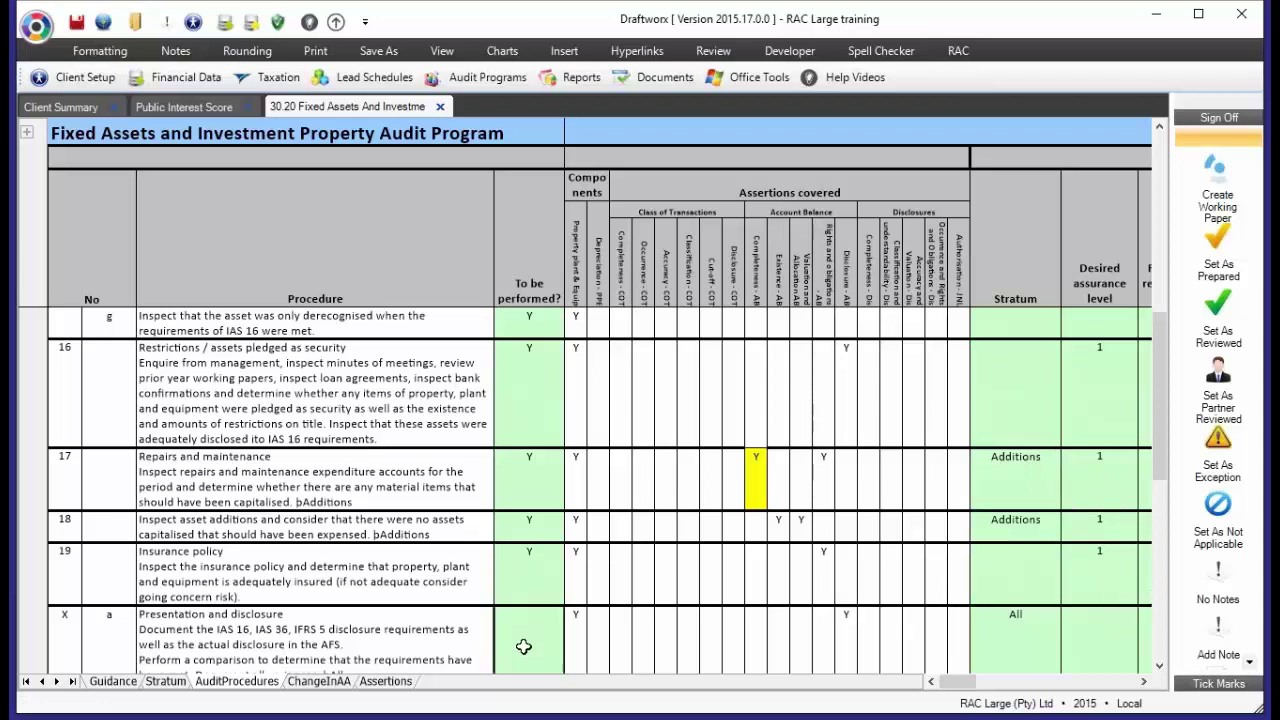
click(1097, 627)
click(486, 594)
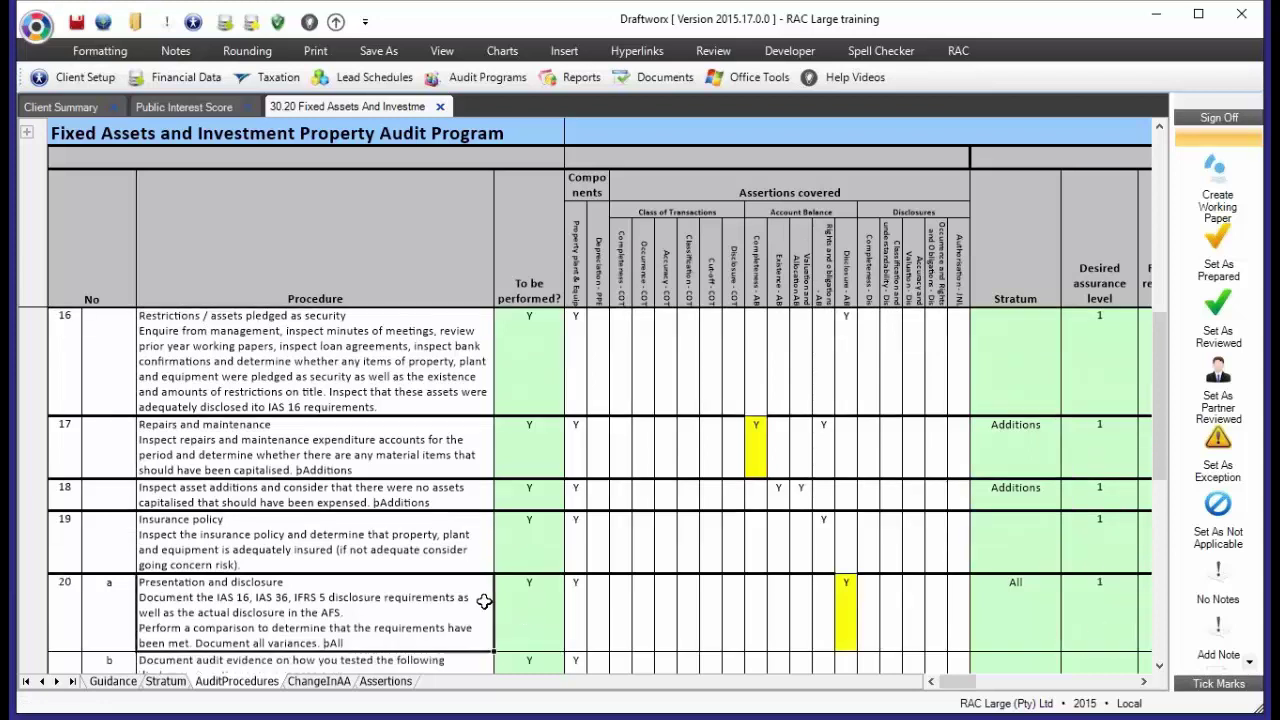
scroll(491, 600, down, 2)
scroll(508, 592, up, 3)
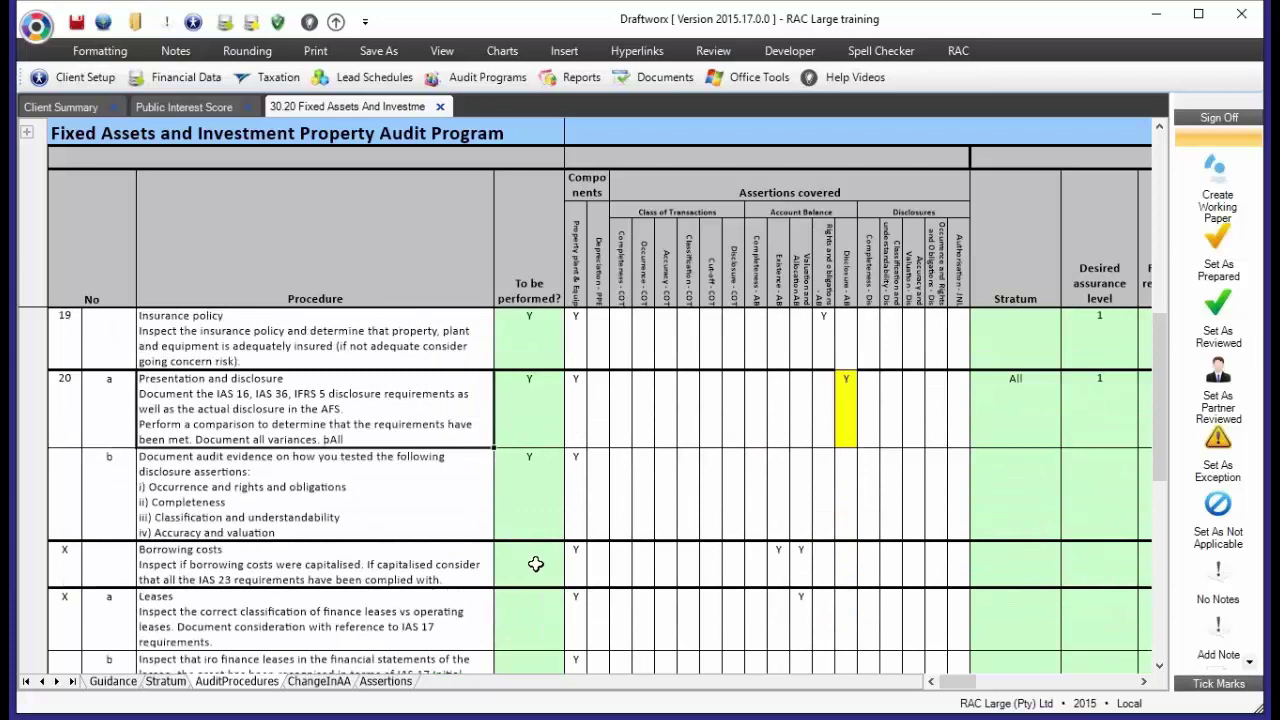
click(540, 570)
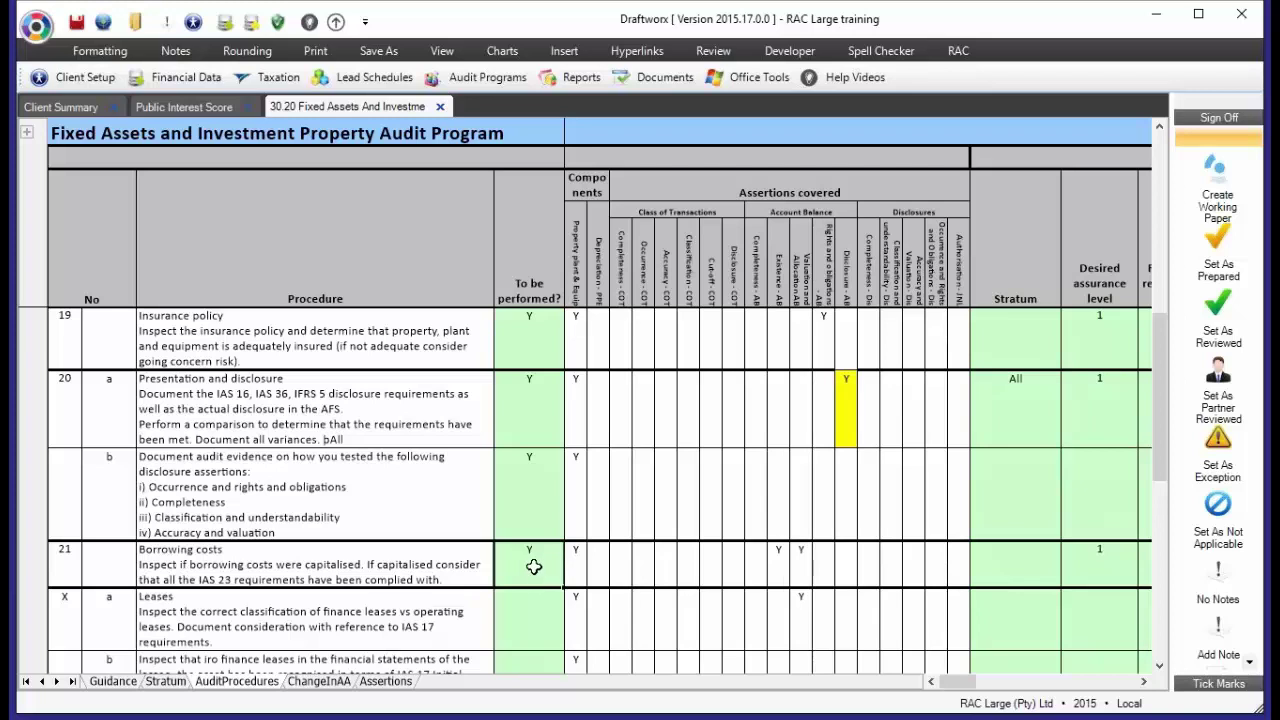
Enter Y for Leases, Exchange, IFRS 5 and Capital Commitments (procedures 22–25), assurance level 1
scroll(534, 567, down, 1)
click(540, 403)
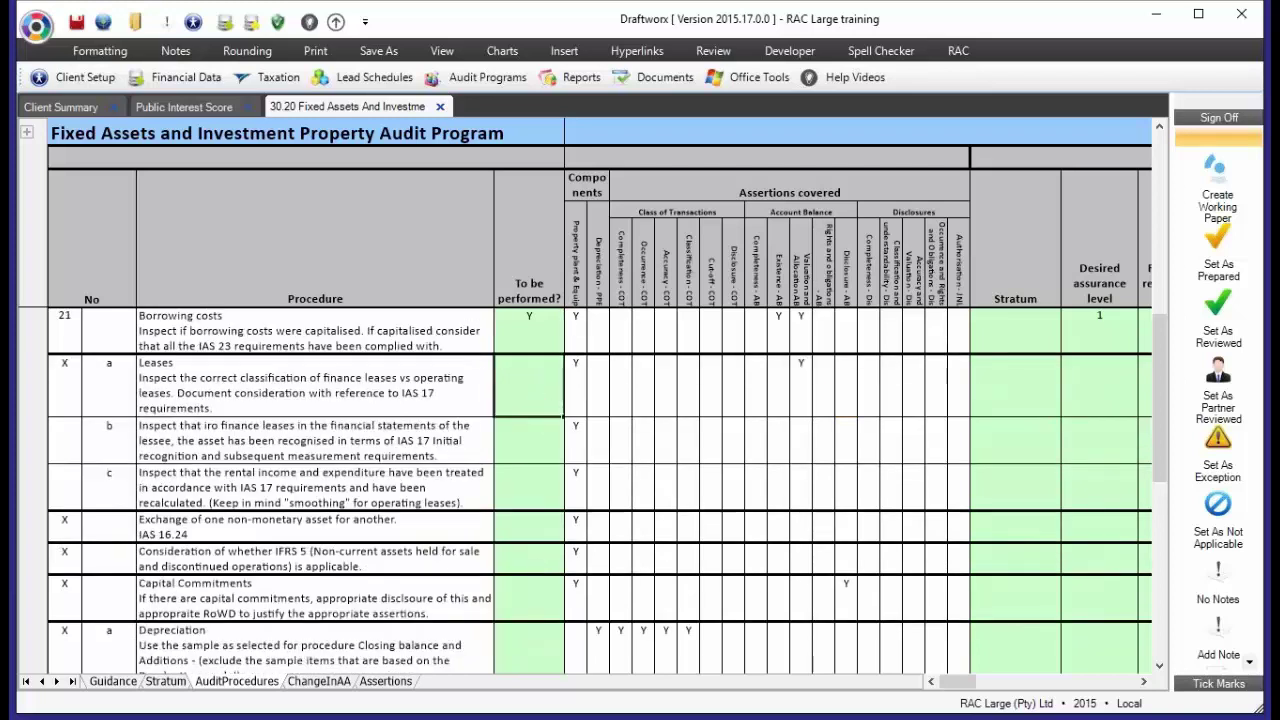
text(y)
click(520, 524)
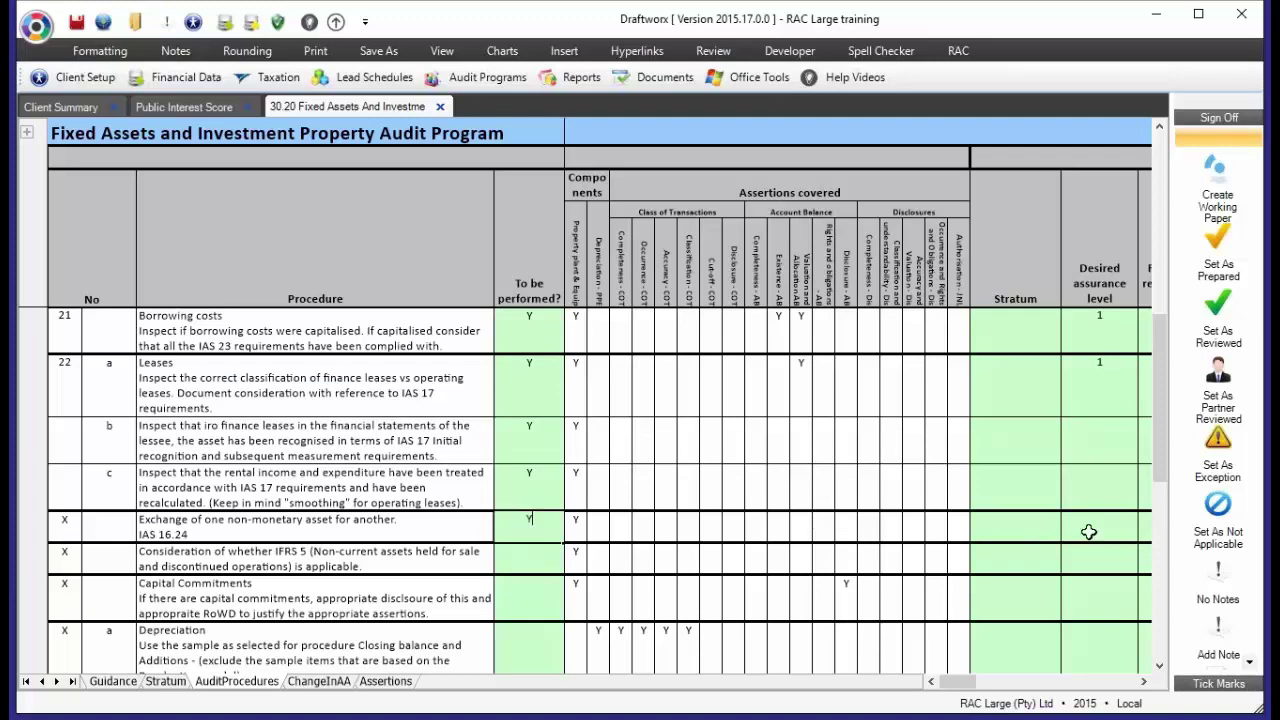
text(y)
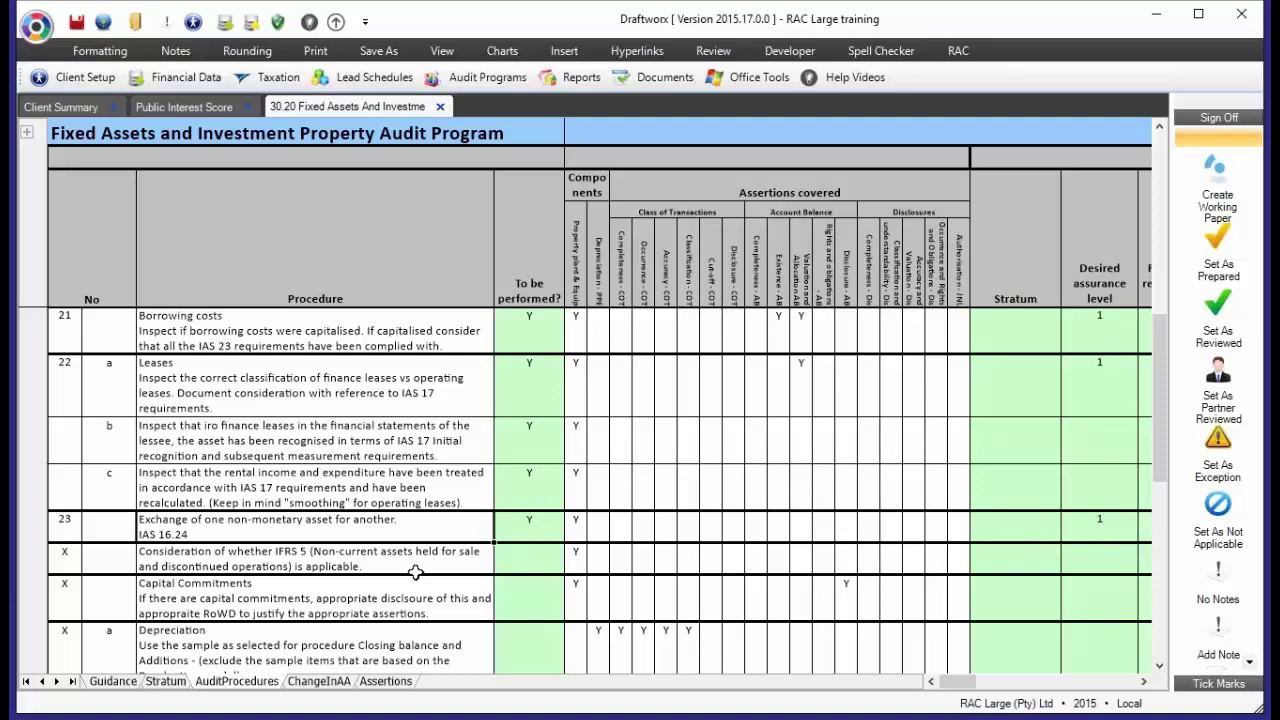
click(514, 566)
text(y)
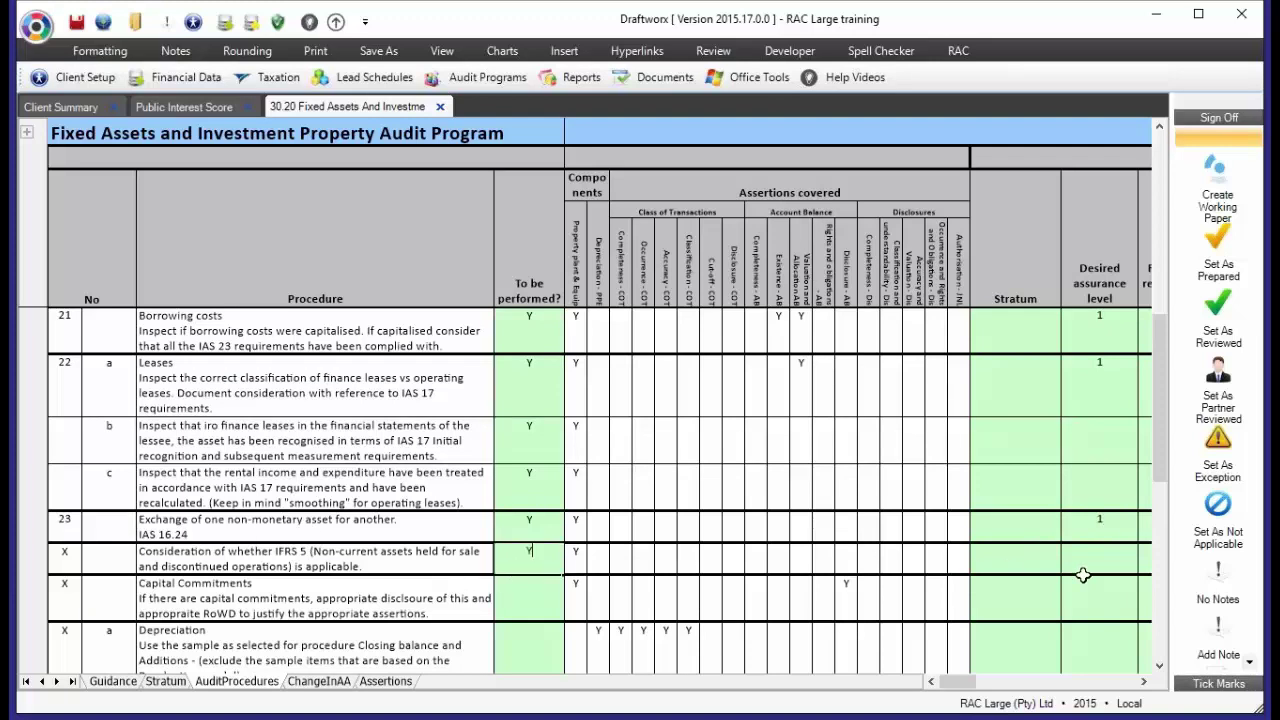
click(1085, 571)
text(1)
click(531, 602)
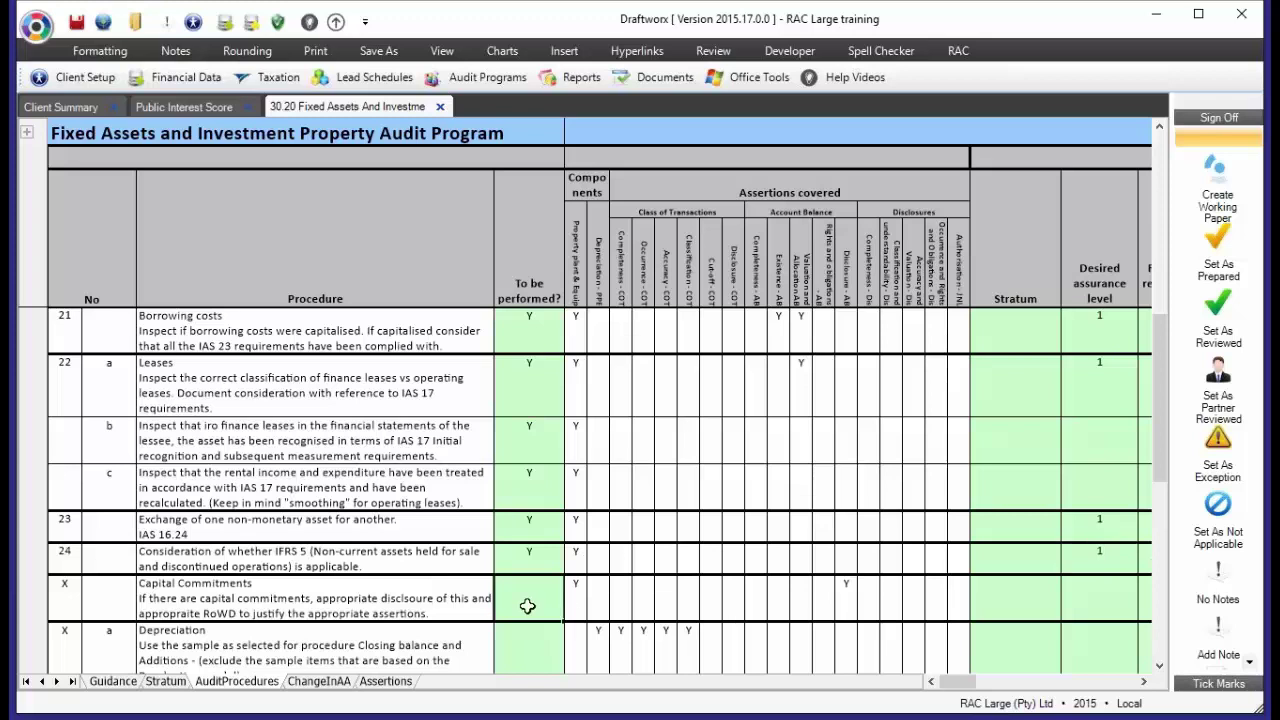
text(y)
Enter Y for Depreciation, the depreciation ledger and Presentation and disclosure as procedures 26–28, assurance level 1
scroll(485, 618, down, 3)
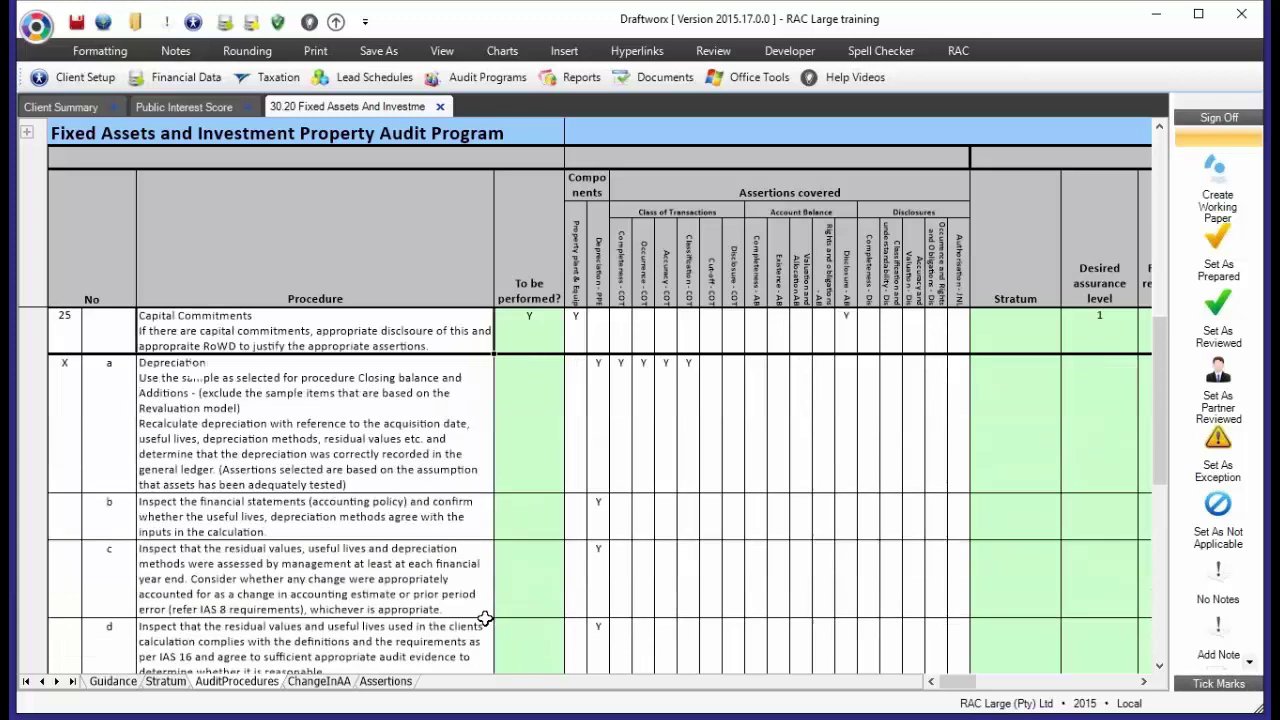
click(528, 434)
text(y)
click(1106, 446)
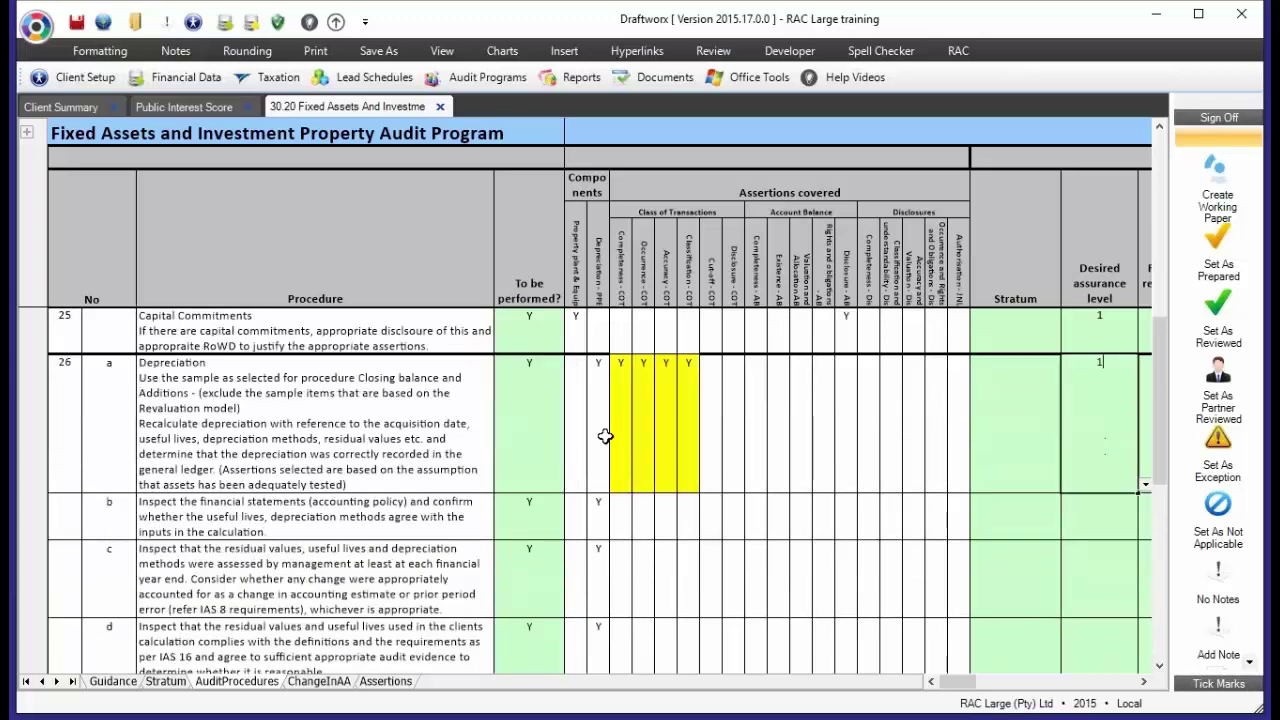
scroll(540, 480, down, 3)
scroll(518, 520, down, 3)
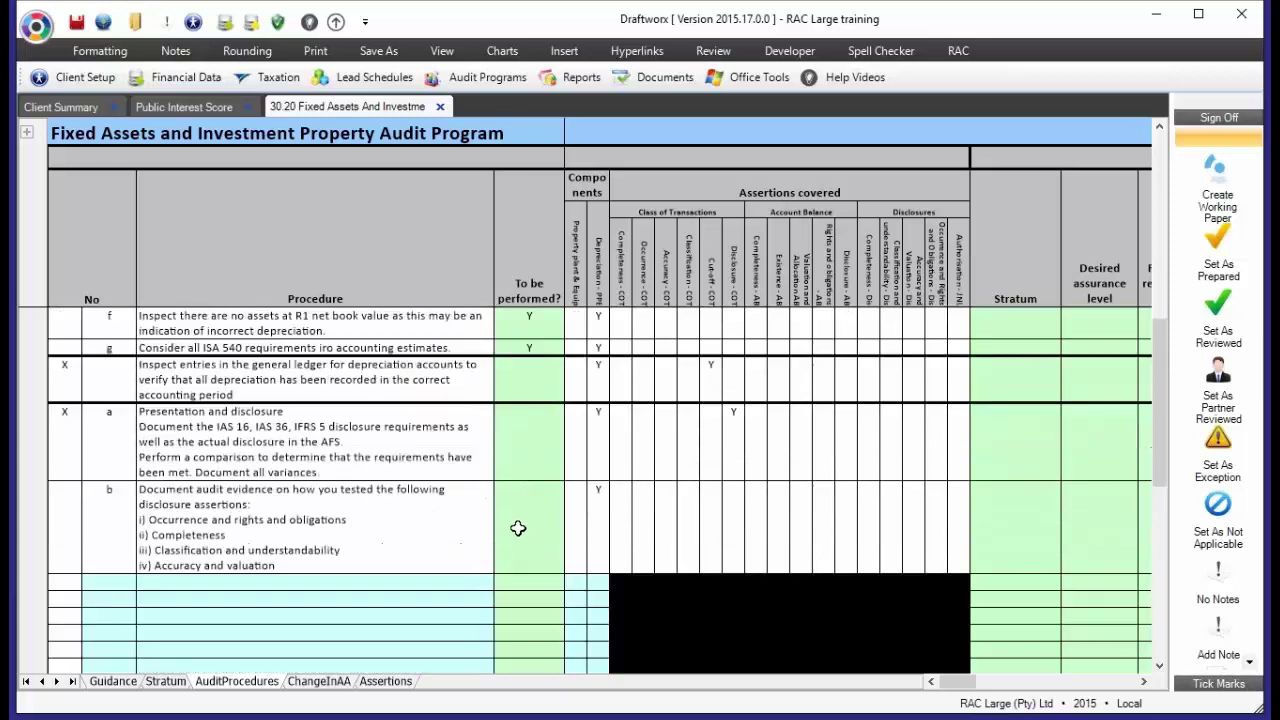
click(543, 382)
text(y)
click(1087, 369)
click(531, 451)
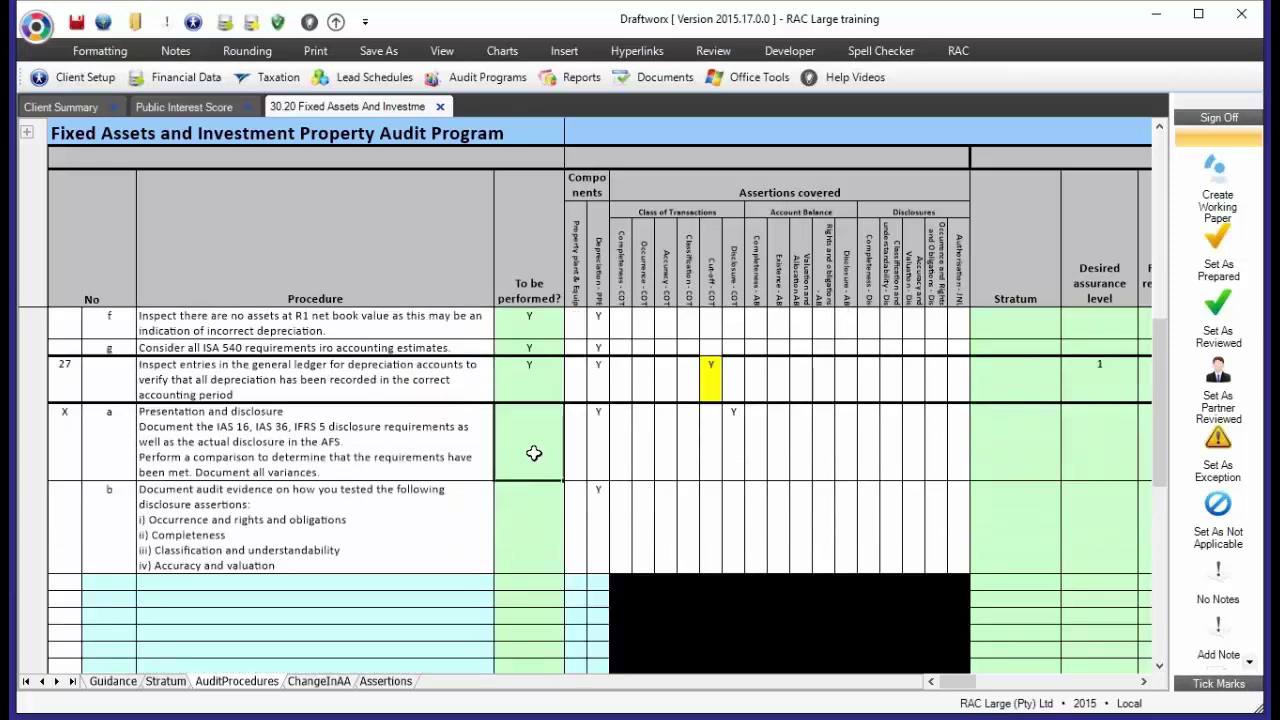
text(y)
click(1100, 450)
click(531, 474)
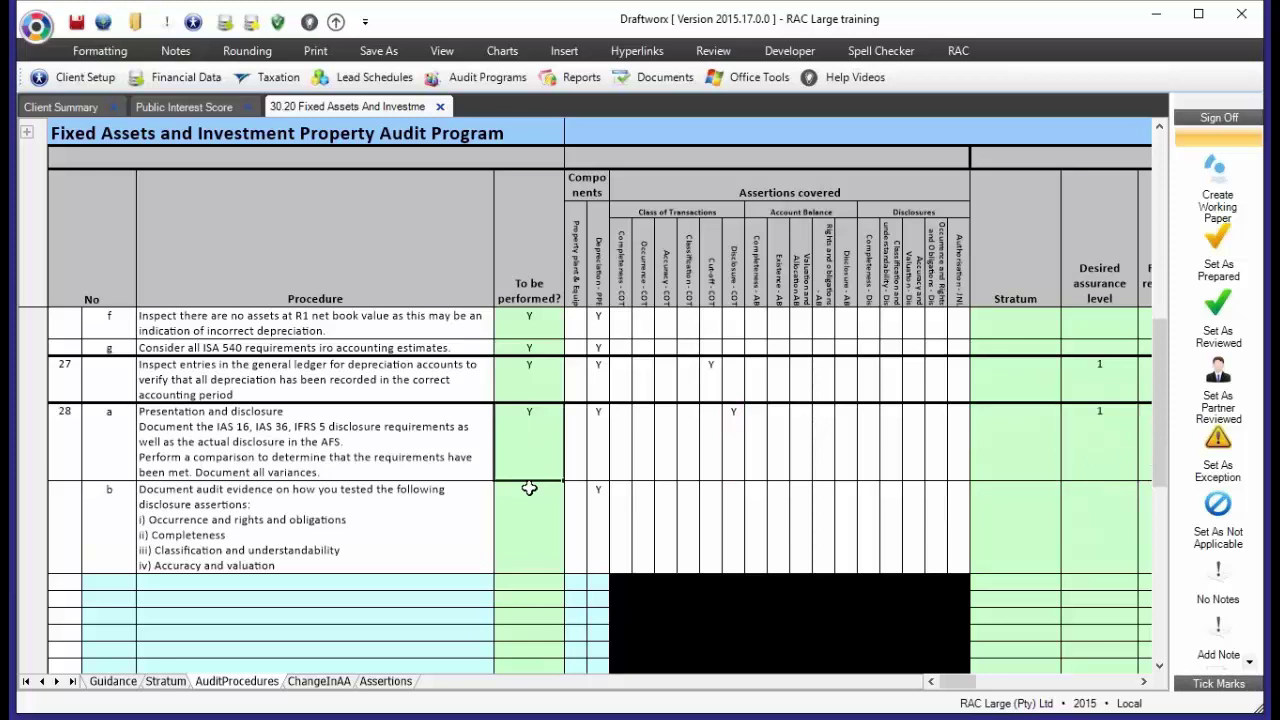
Scroll down to the remaining Property plant & Equip substantive assurance summary table
scroll(529, 487, down, 3)
scroll(529, 487, down, 3)
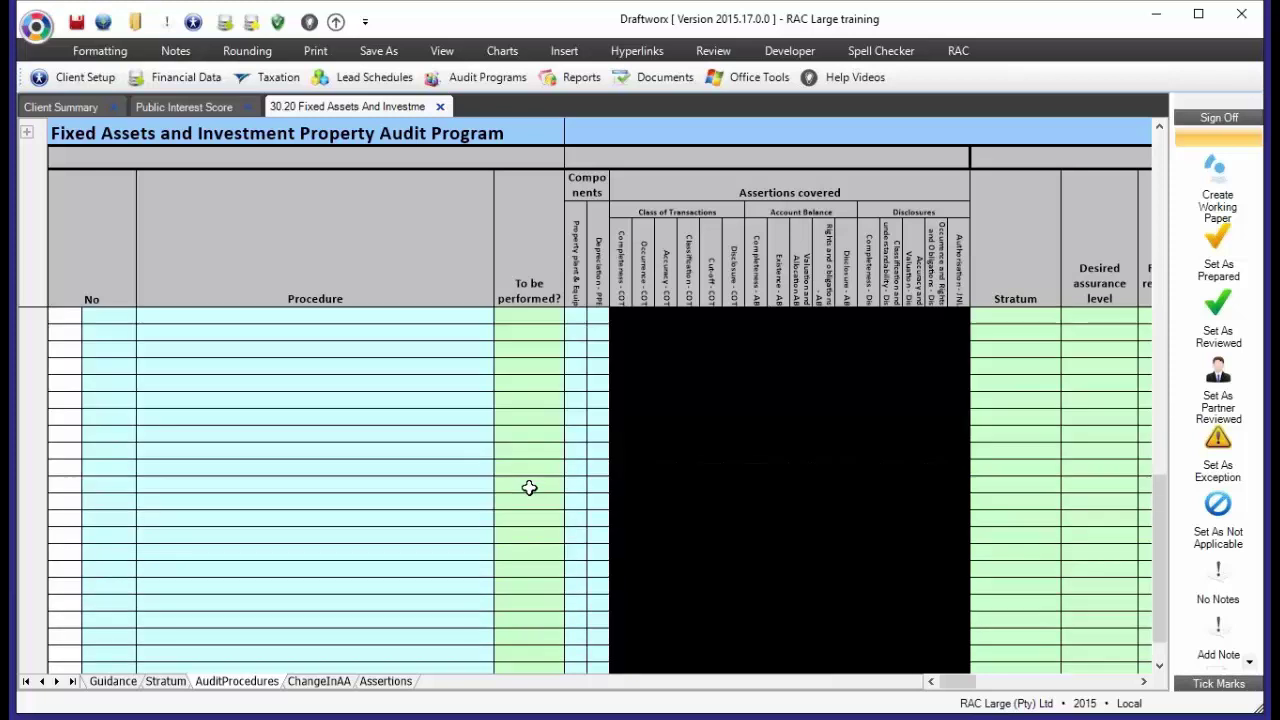
scroll(529, 487, down, 4)
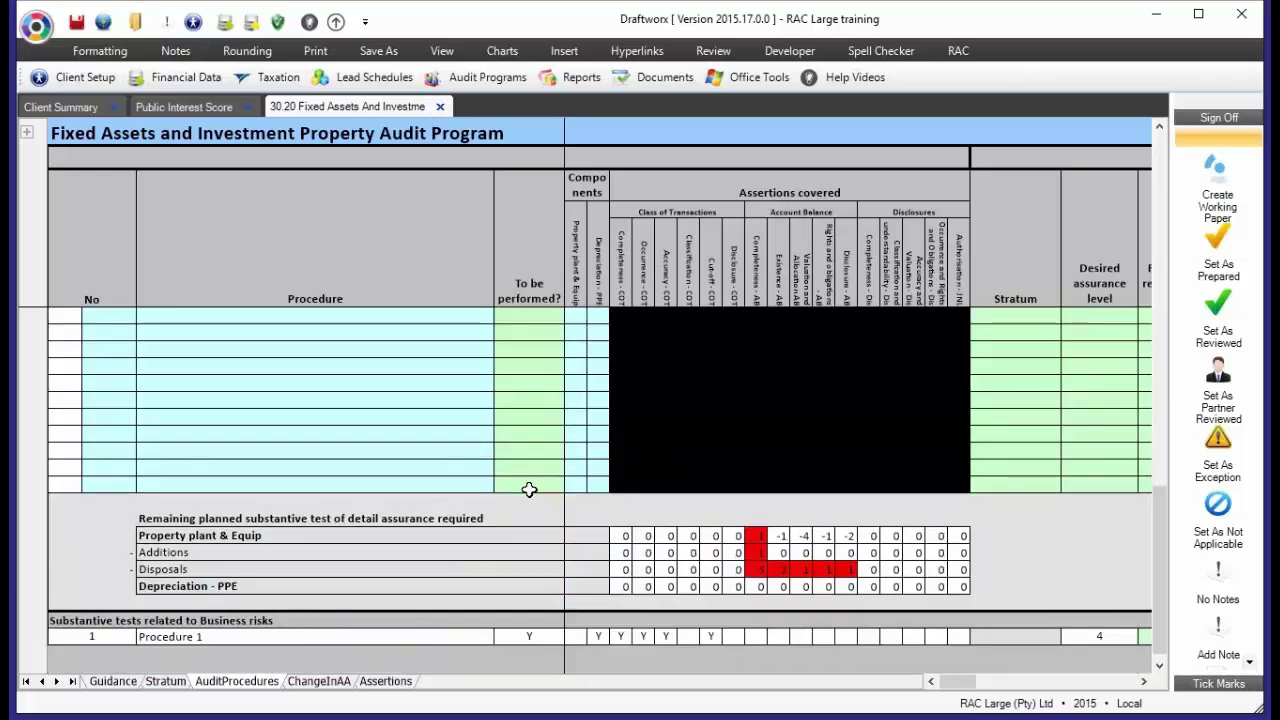
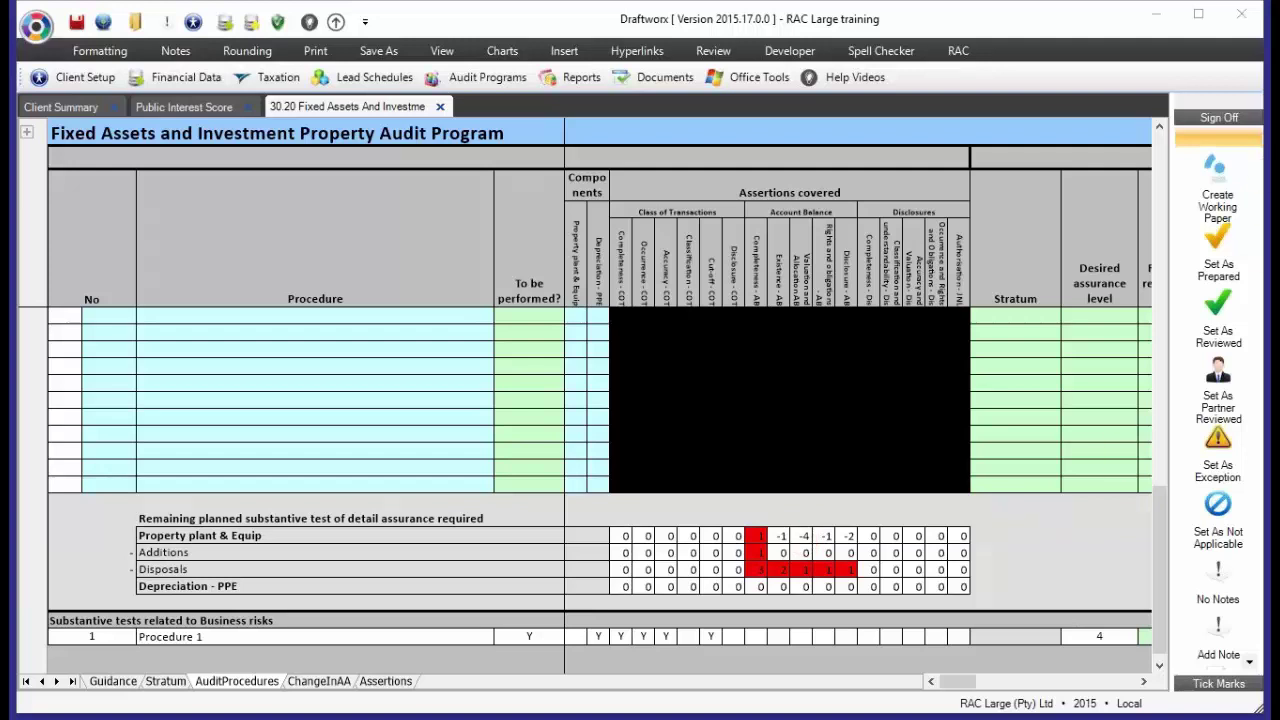
Check procedure 11a's desired assurance level and select the red shortfall figures to total them
scroll(1055, 451, down, 5)
scroll(1054, 448, up, 5)
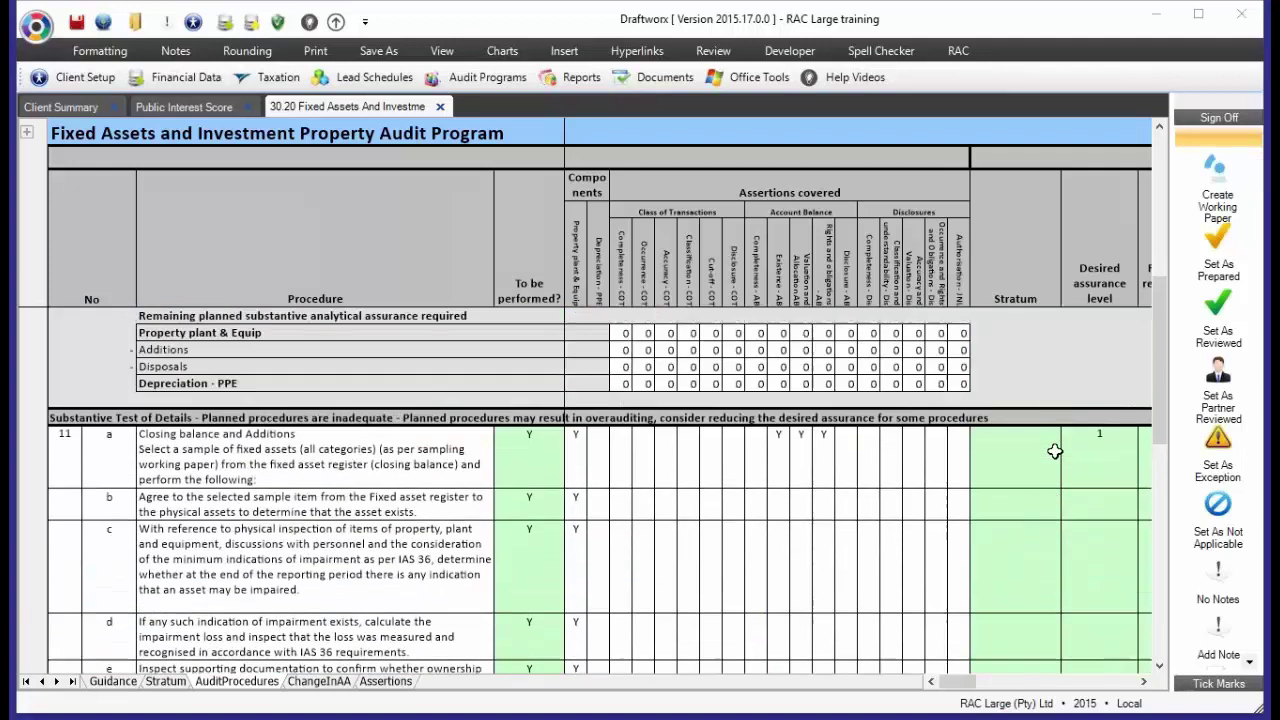
scroll(1060, 460, down, 2)
click(1082, 620)
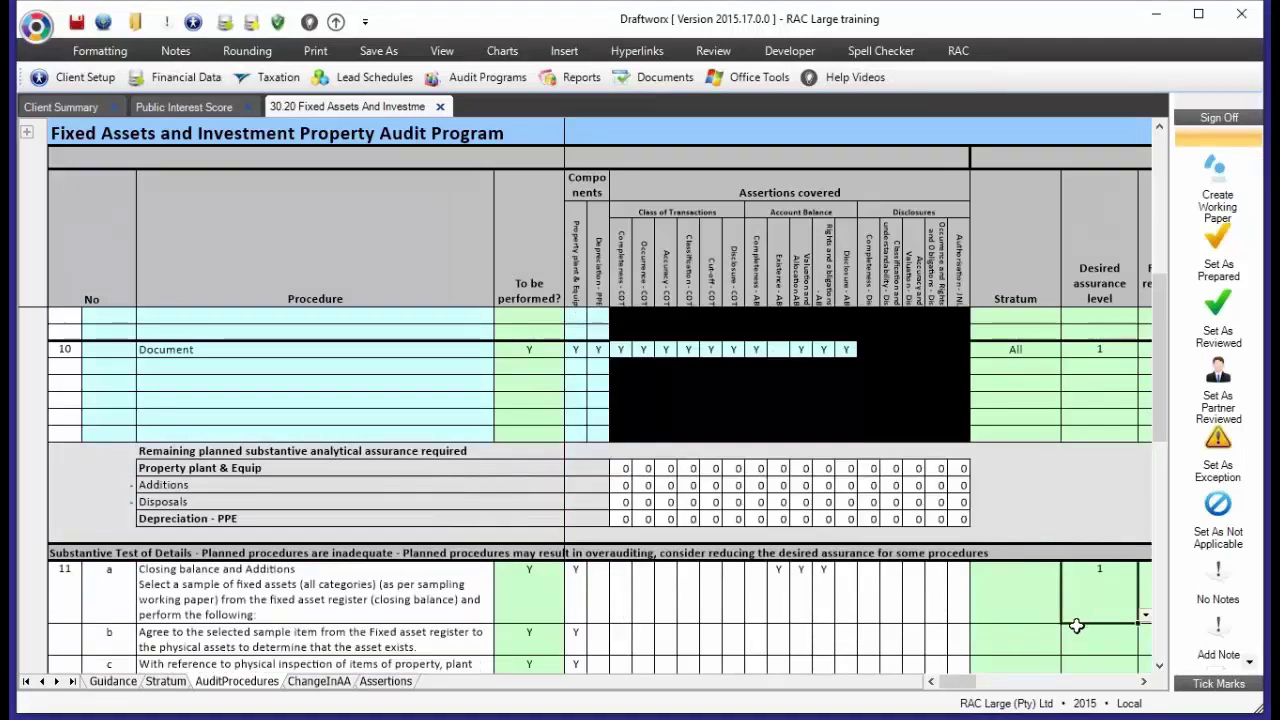
scroll(1017, 609, down, 5)
scroll(1042, 607, down, 10)
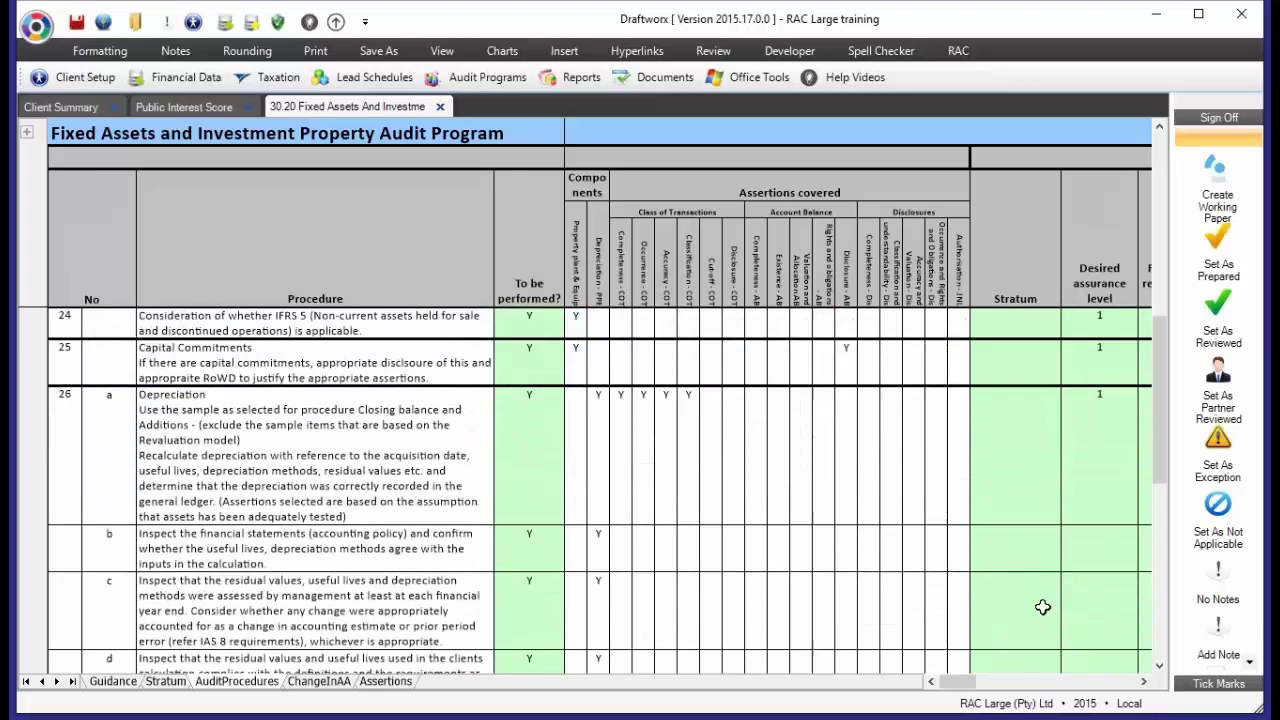
scroll(1043, 607, down, 2)
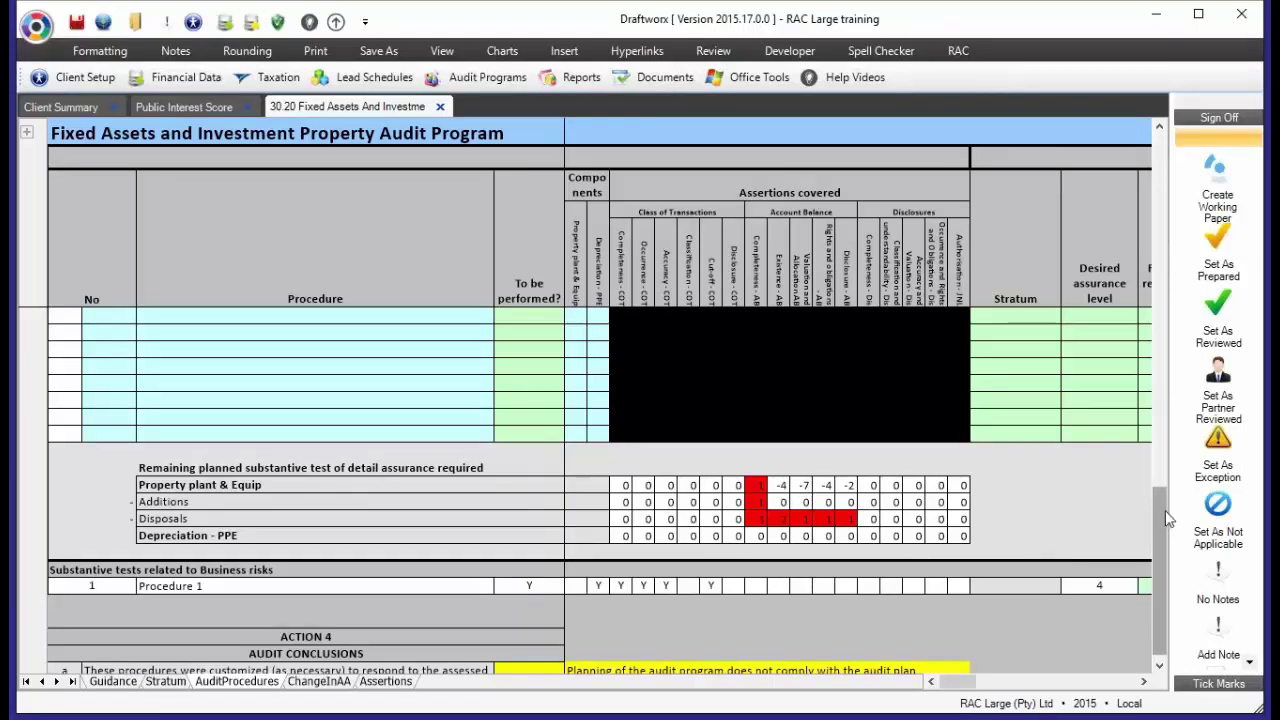
drag(1163, 515, 1160, 591)
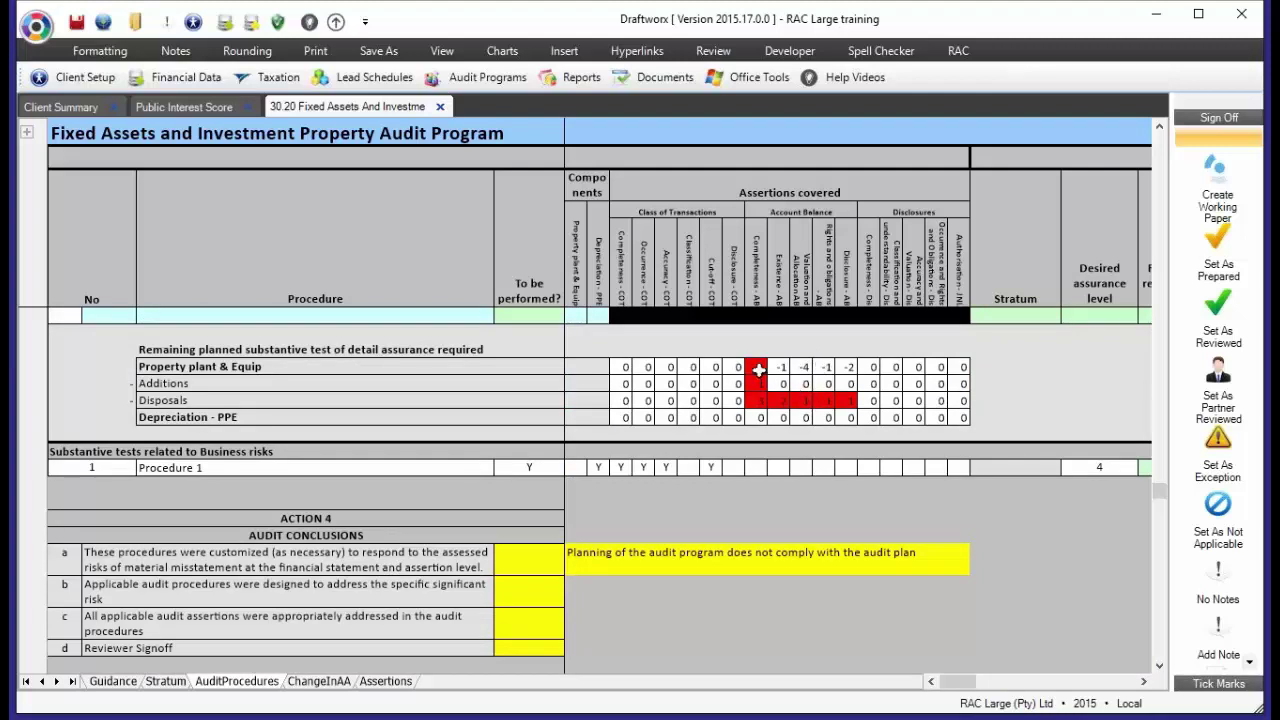
drag(757, 367, 850, 400)
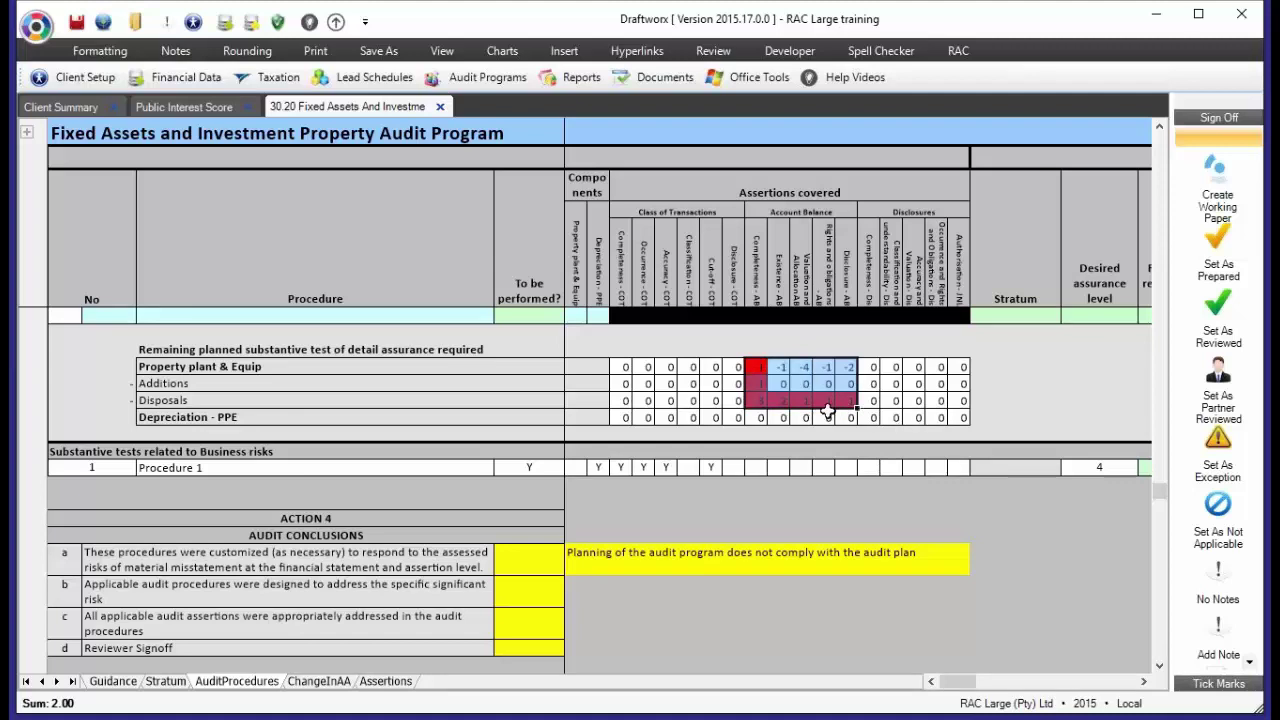
Select the whole of procedure row 11a to review it
scroll(1036, 459, up, 1)
scroll(1036, 459, up, 10)
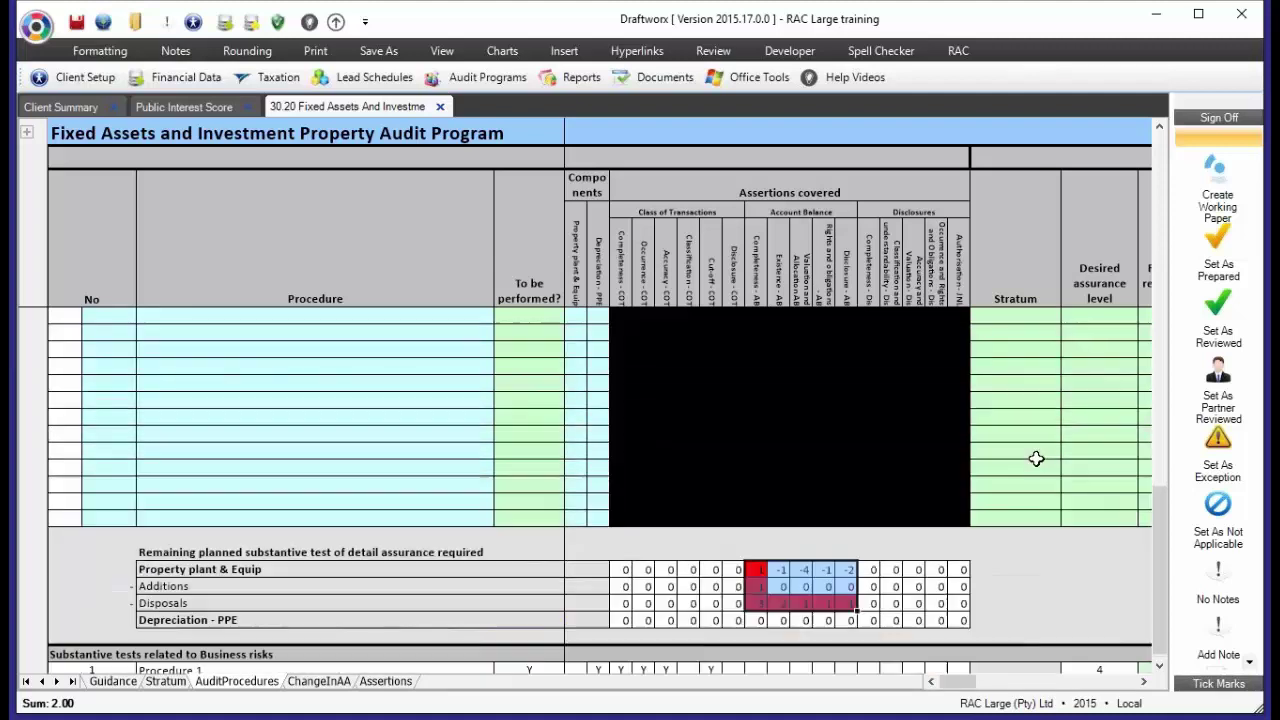
scroll(1036, 459, up, 10)
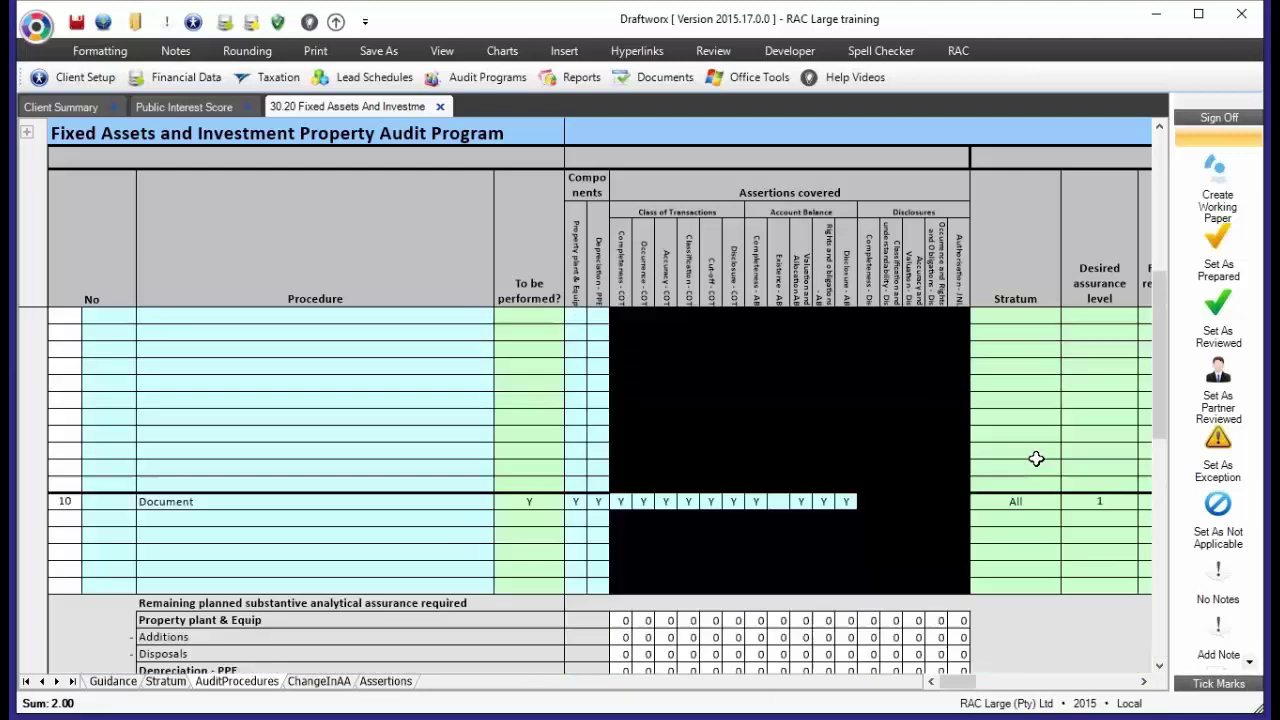
scroll(1036, 459, down, 3)
scroll(1037, 459, down, 1)
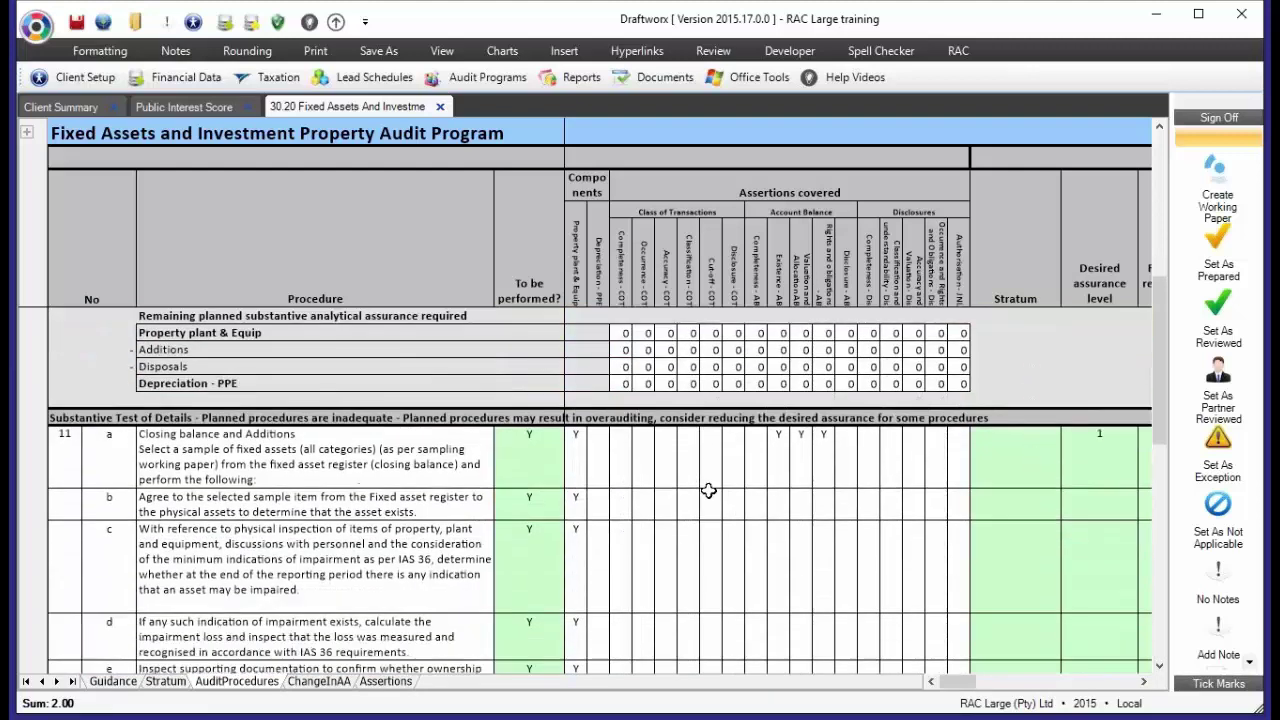
drag(779, 461, 824, 468)
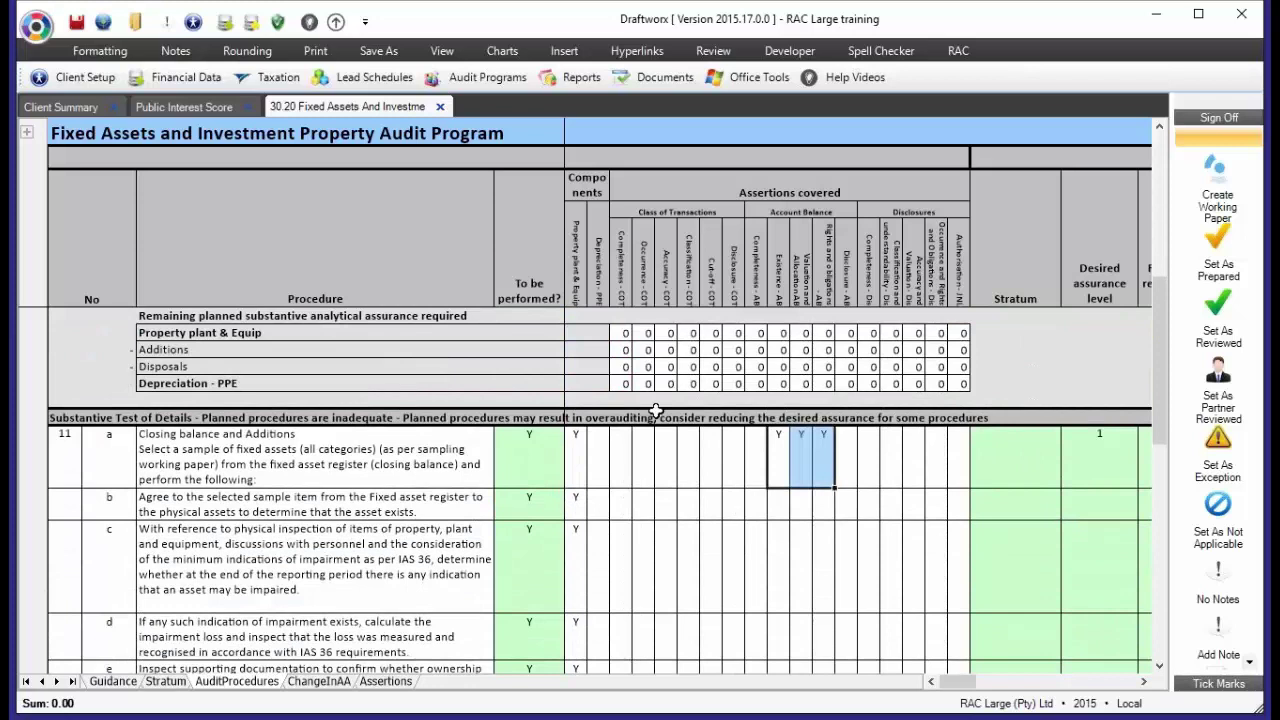
click(67, 447)
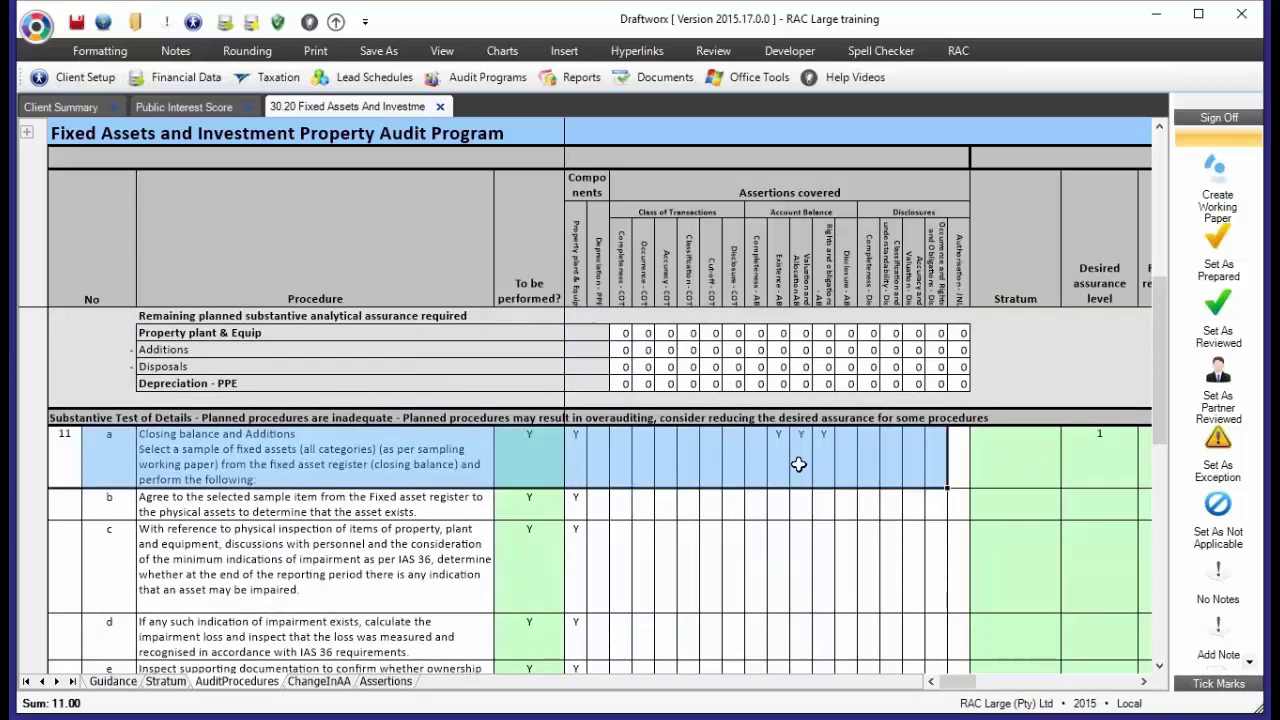
scroll(798, 464, down, 6)
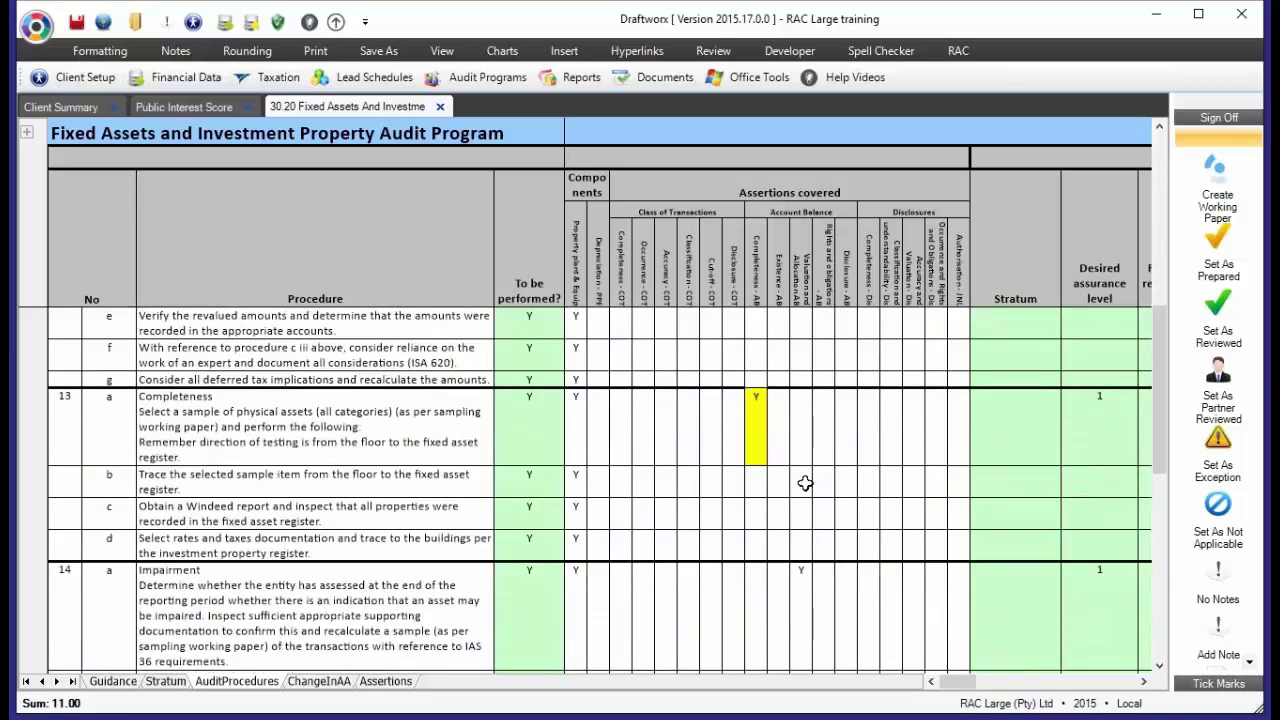
Set procedure 13a Completeness to desired assurance level 2
click(752, 424)
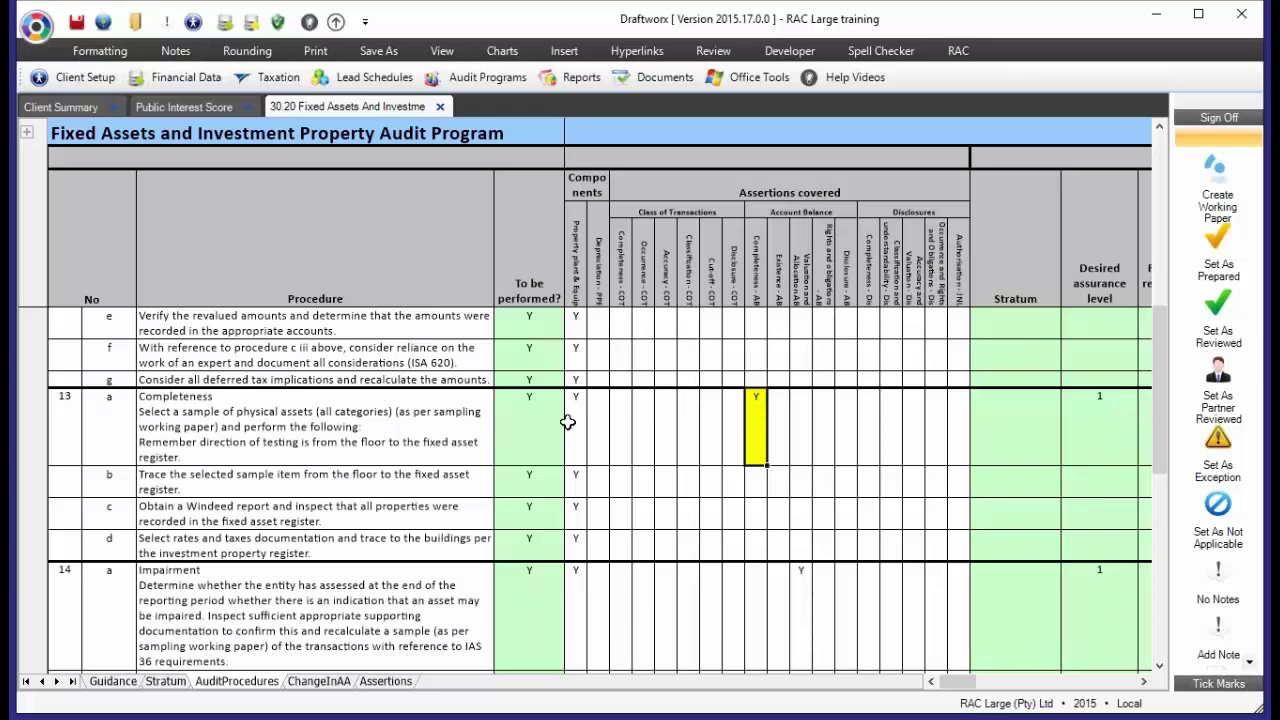
click(1067, 420)
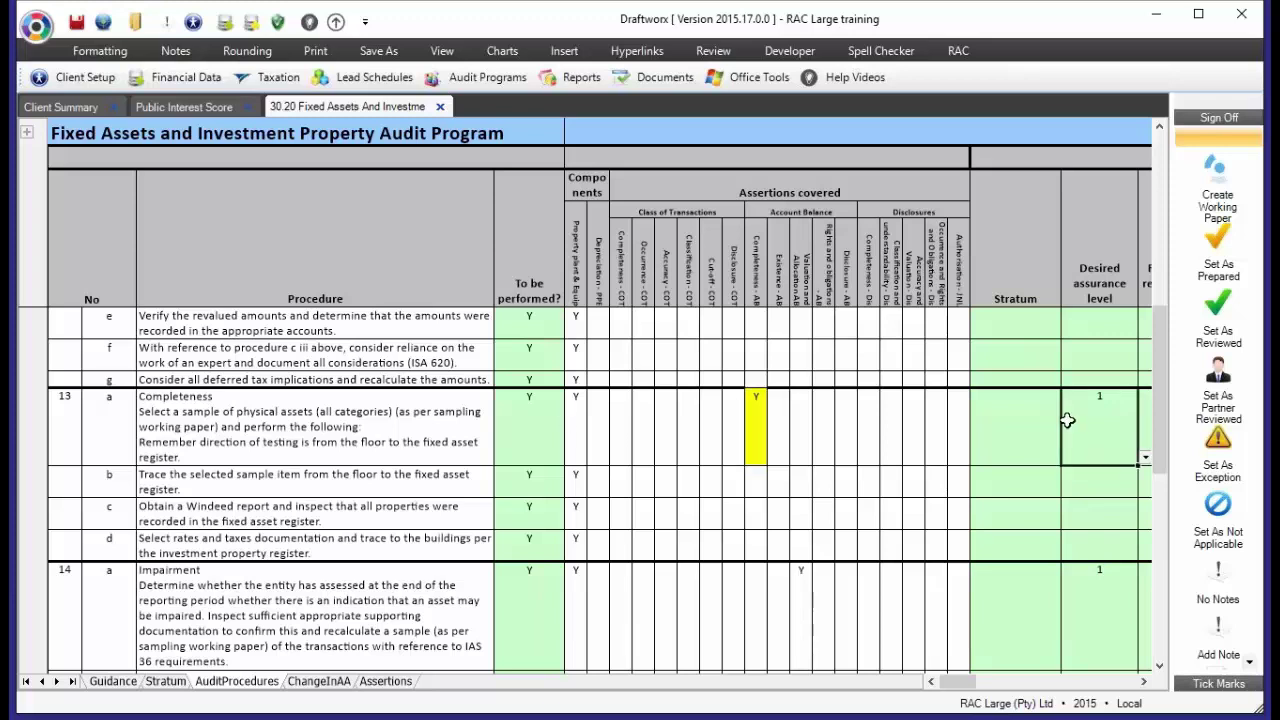
text(2)
key(Return)
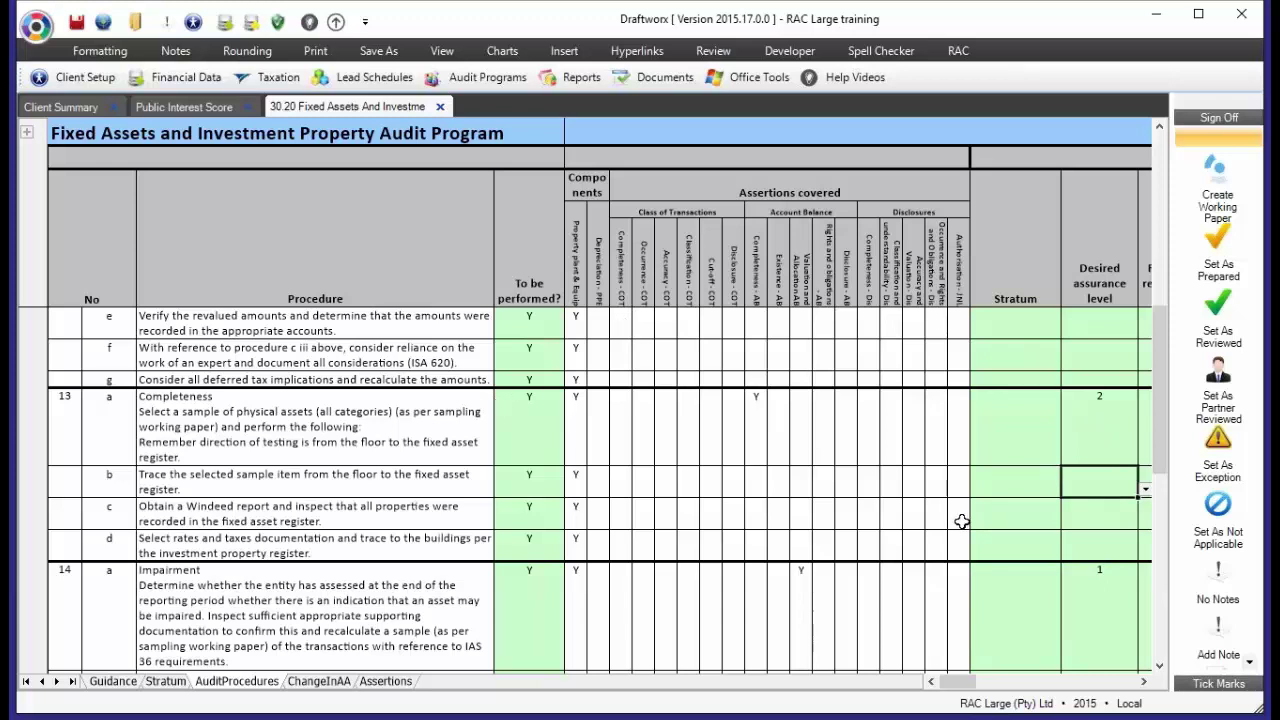
scroll(960, 522, down, 5)
scroll(960, 522, up, 2)
scroll(960, 524, down, 2)
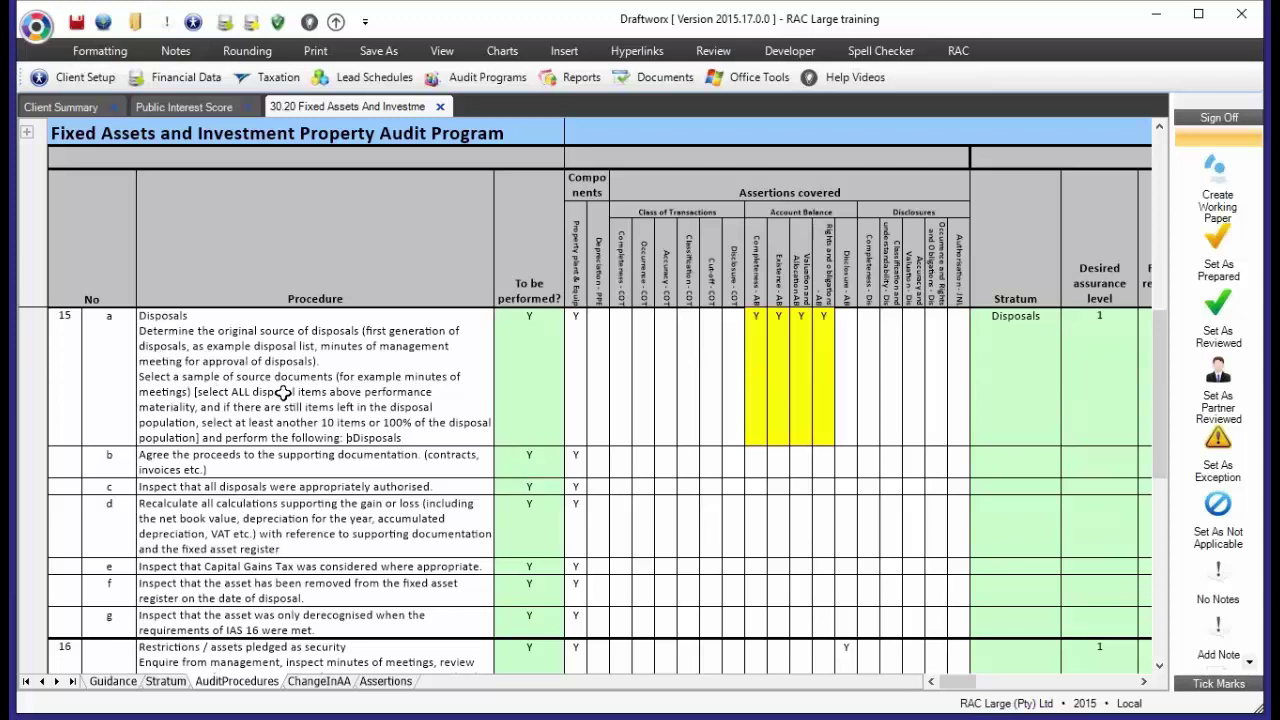
Step the Disposals procedure 15a assurance level through 2 and 3 up to 4
click(1089, 343)
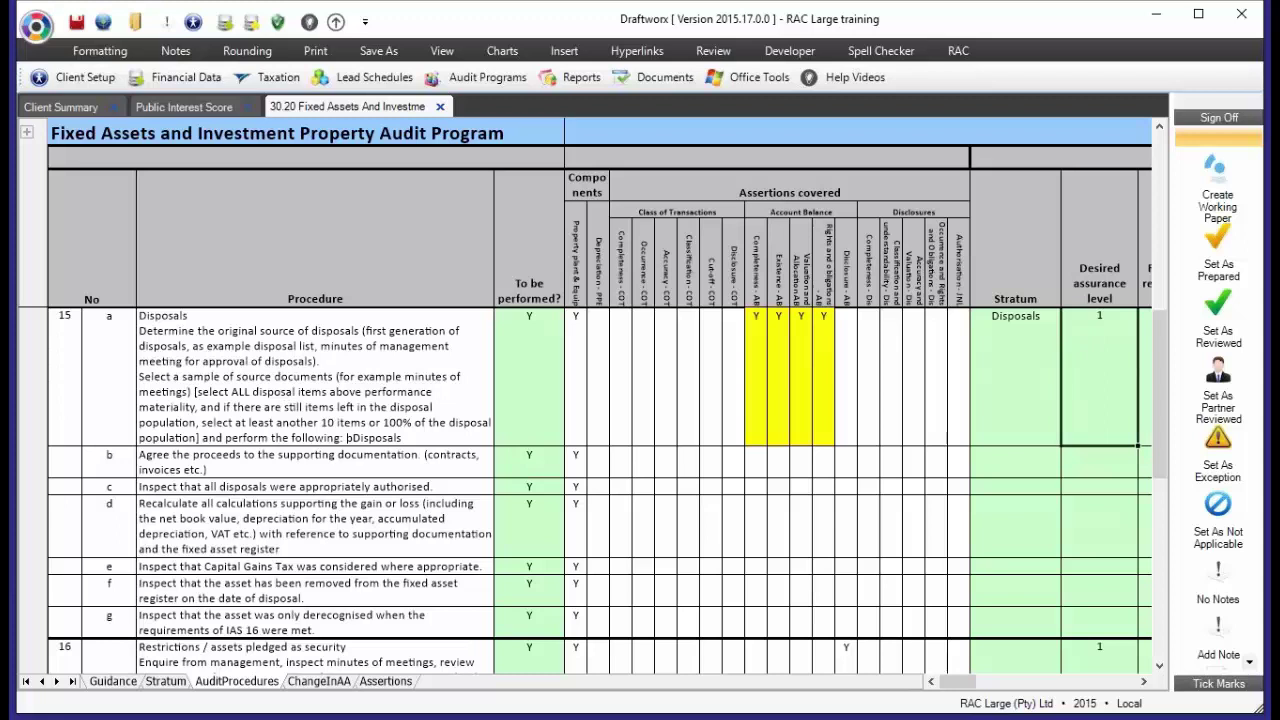
text(2)
click(1045, 439)
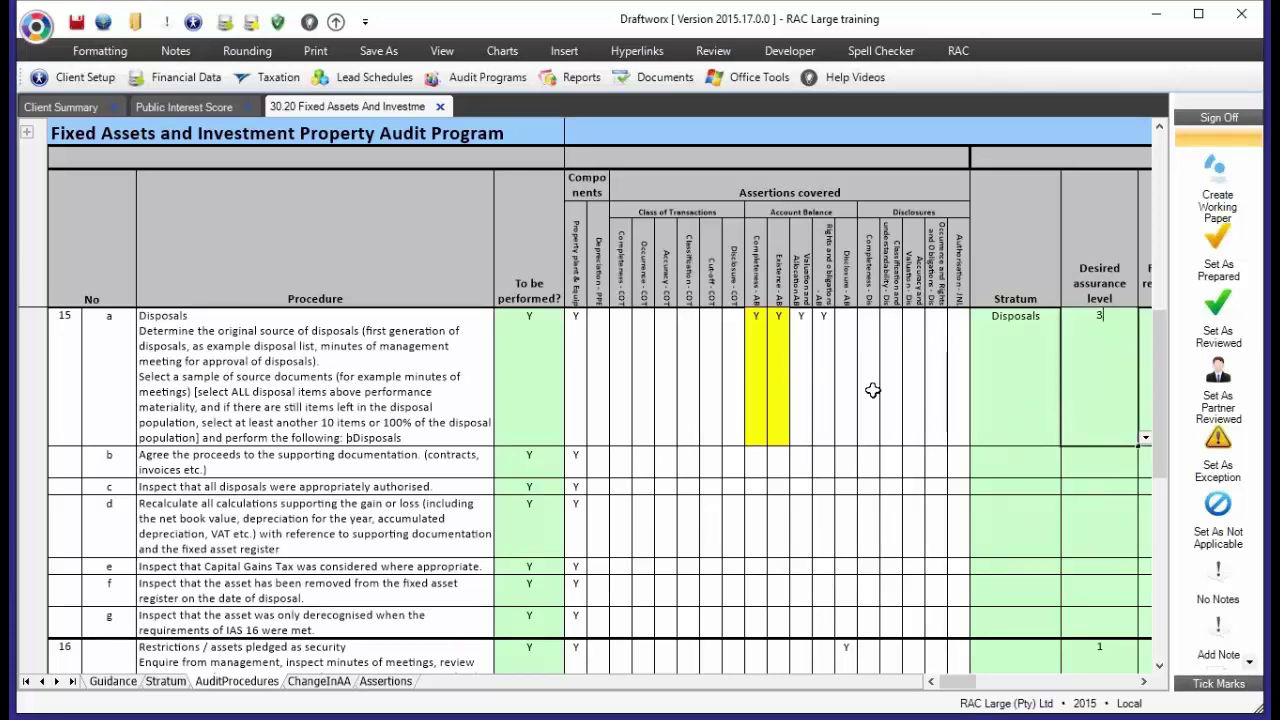
click(760, 390)
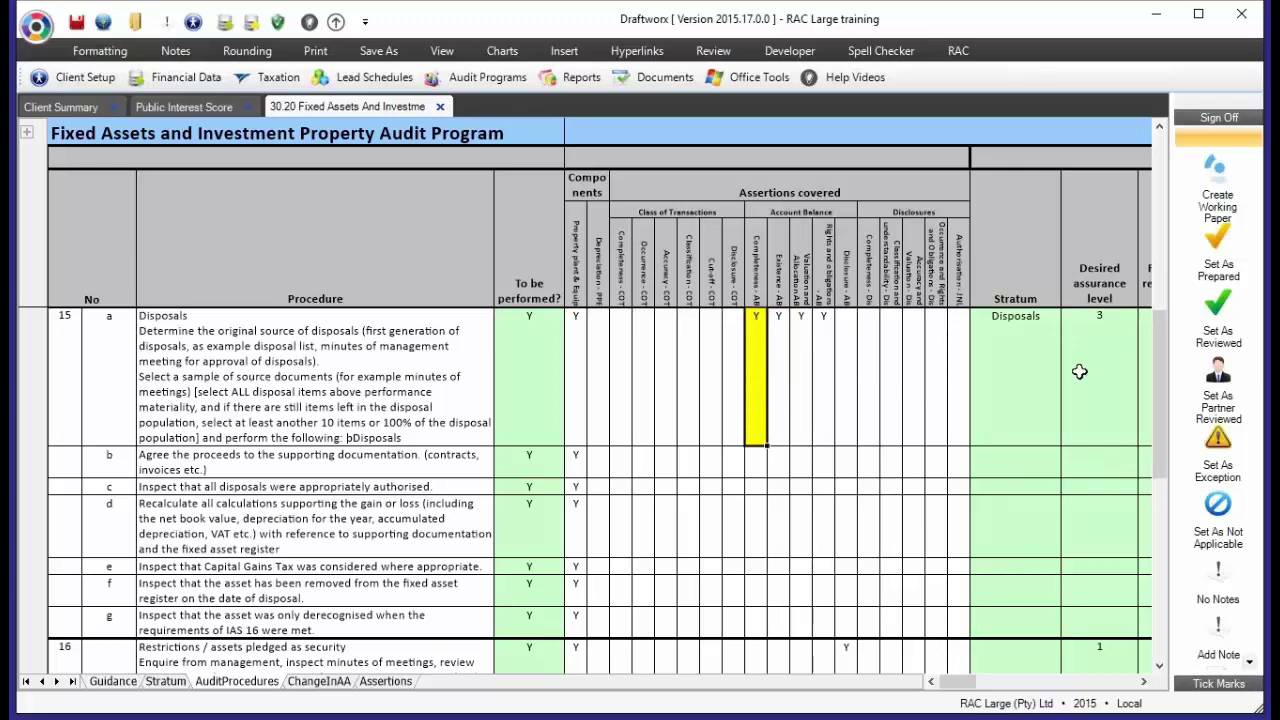
click(1080, 371)
click(755, 381)
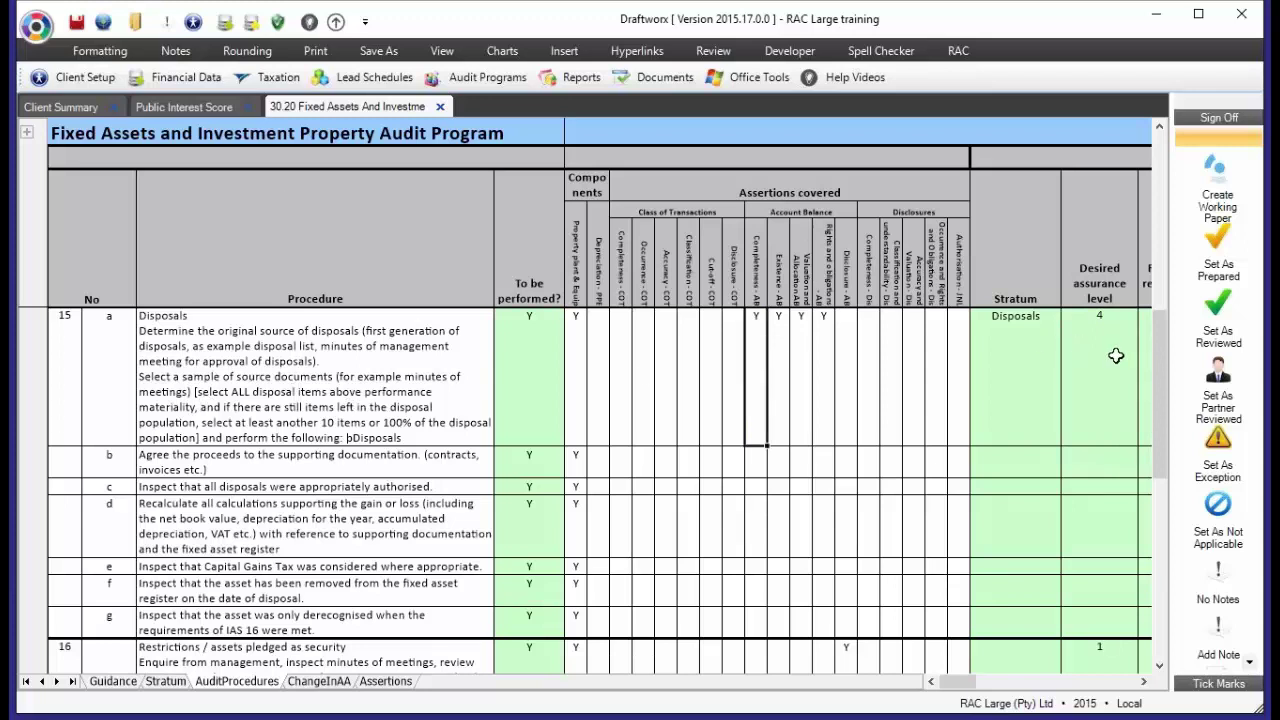
scroll(1096, 380, down, 1)
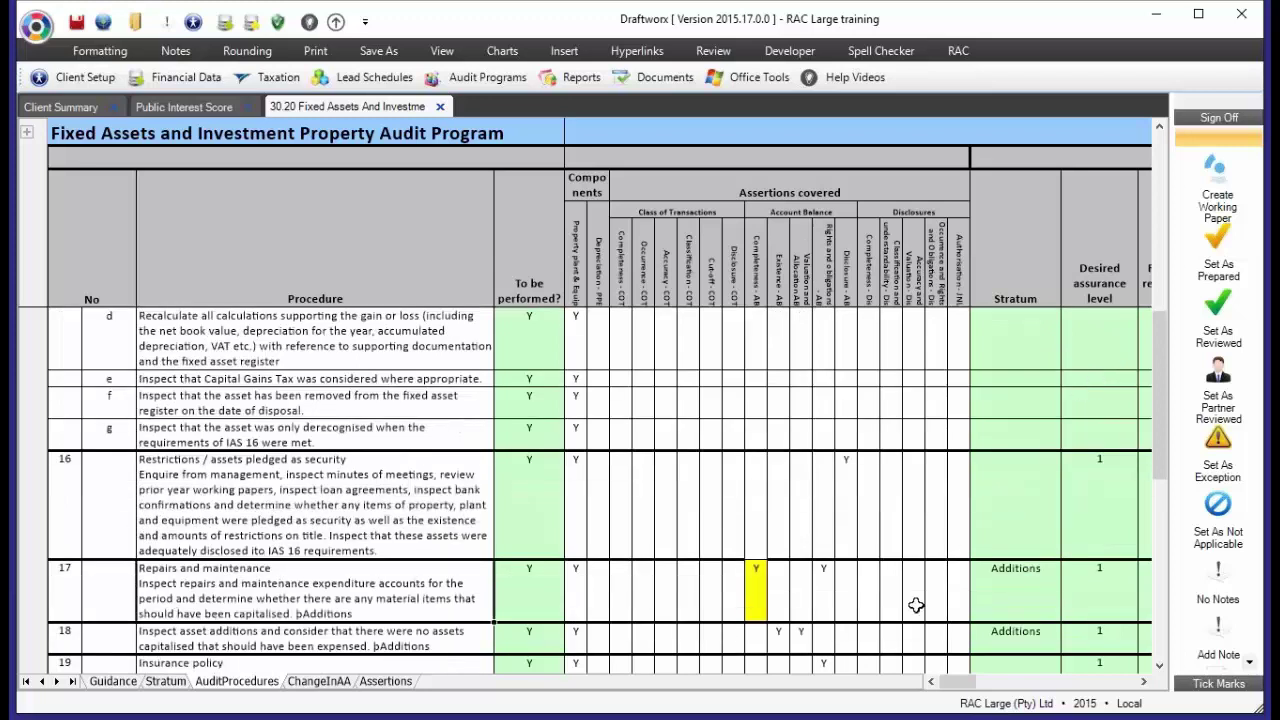
Enter desired assurance level 2 for row 17 Repairs and maintenance and row 20a Presentation and disclosure
click(1078, 600)
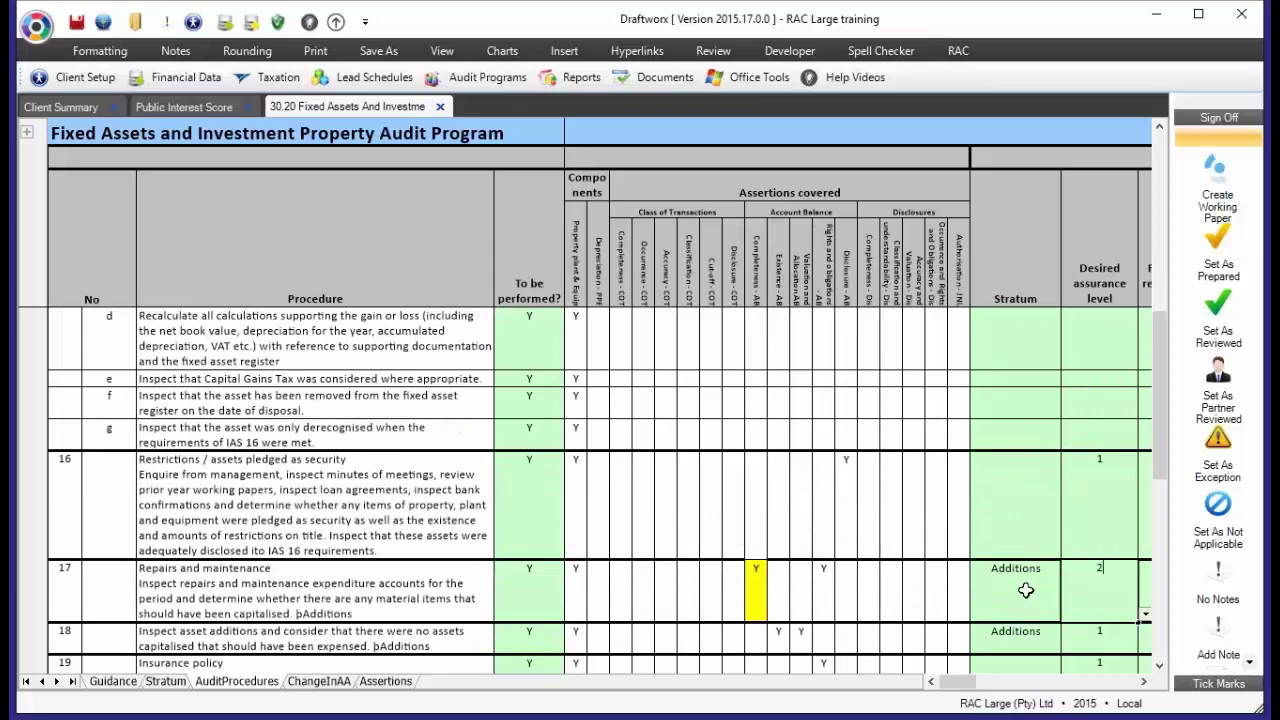
text(2)
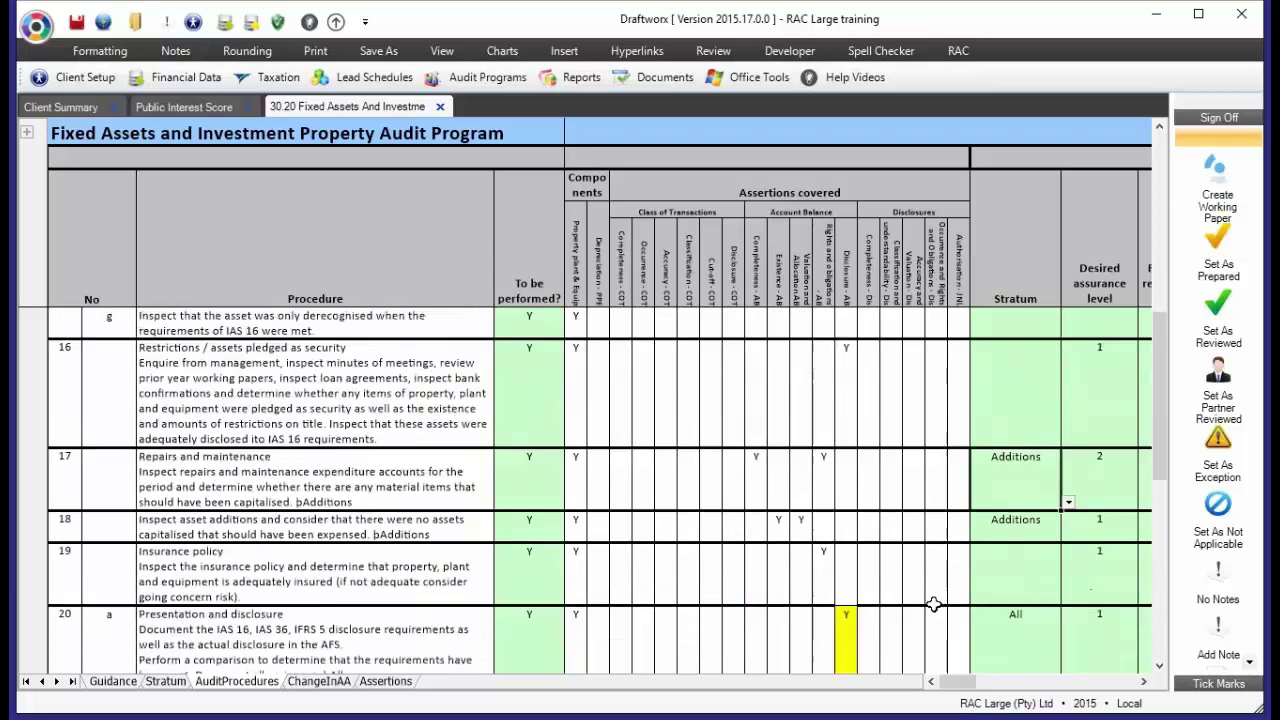
scroll(932, 598, down, 2)
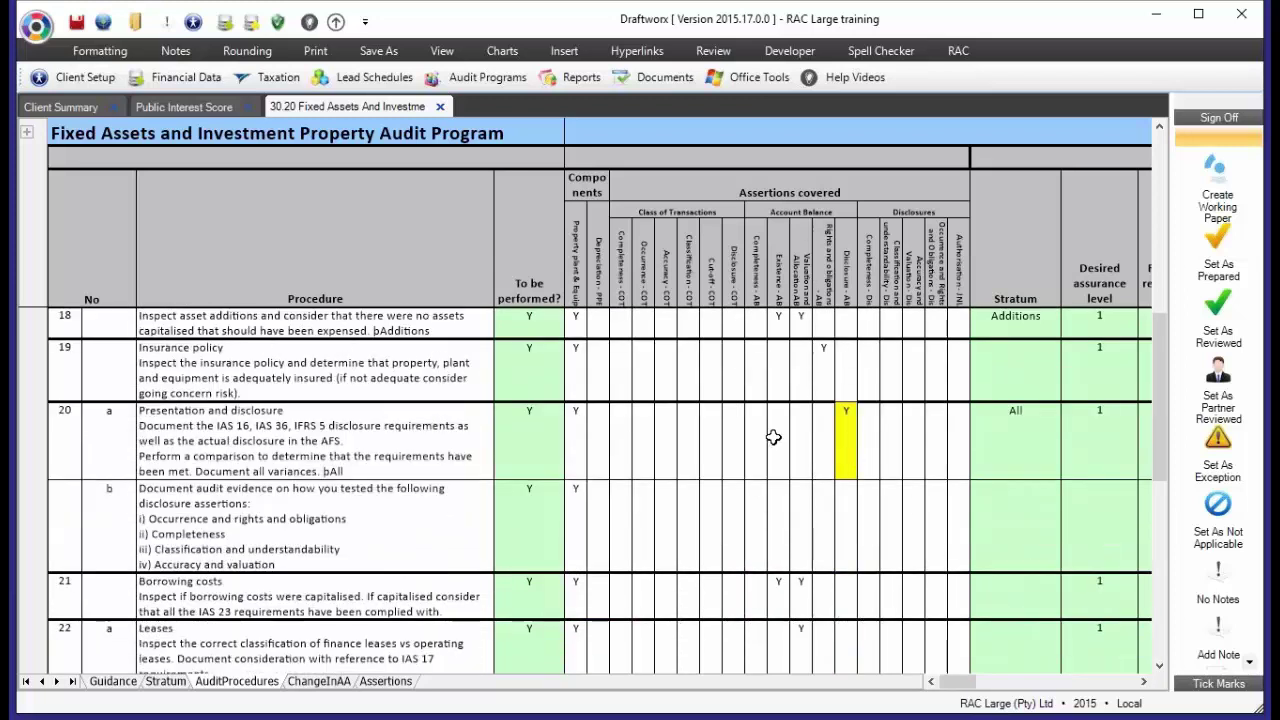
click(1092, 441)
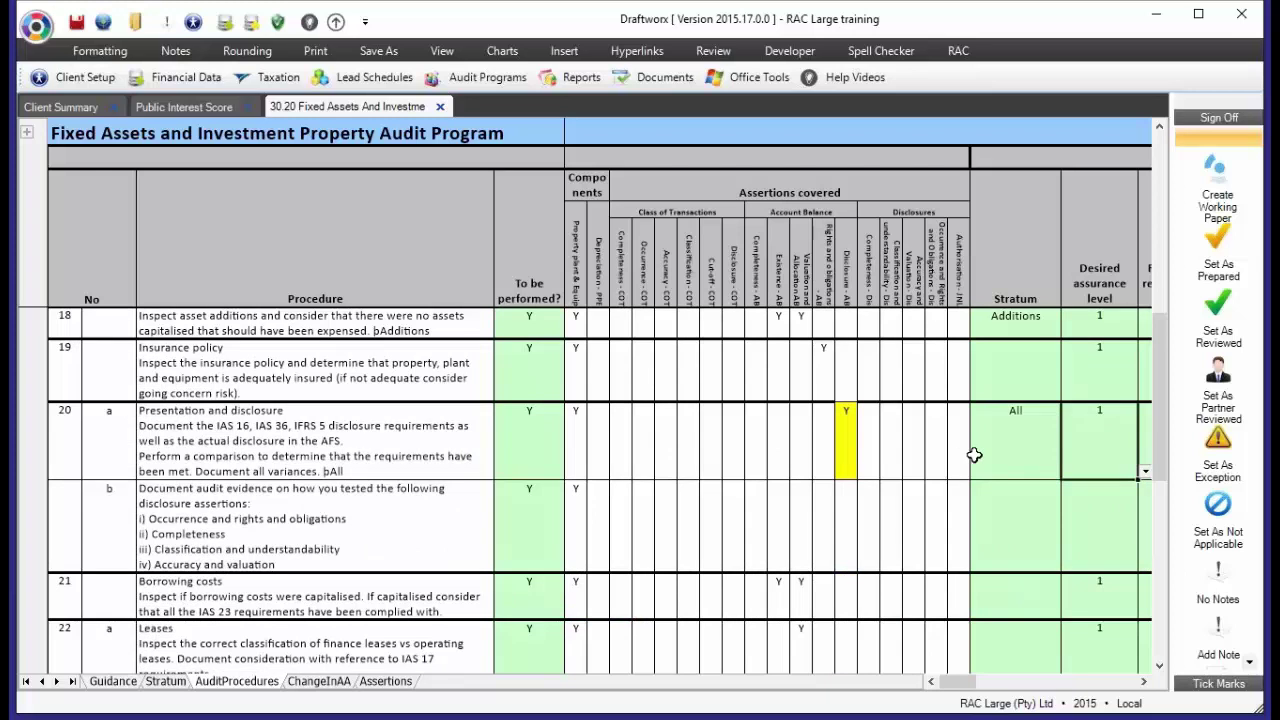
text(2)
click(1010, 455)
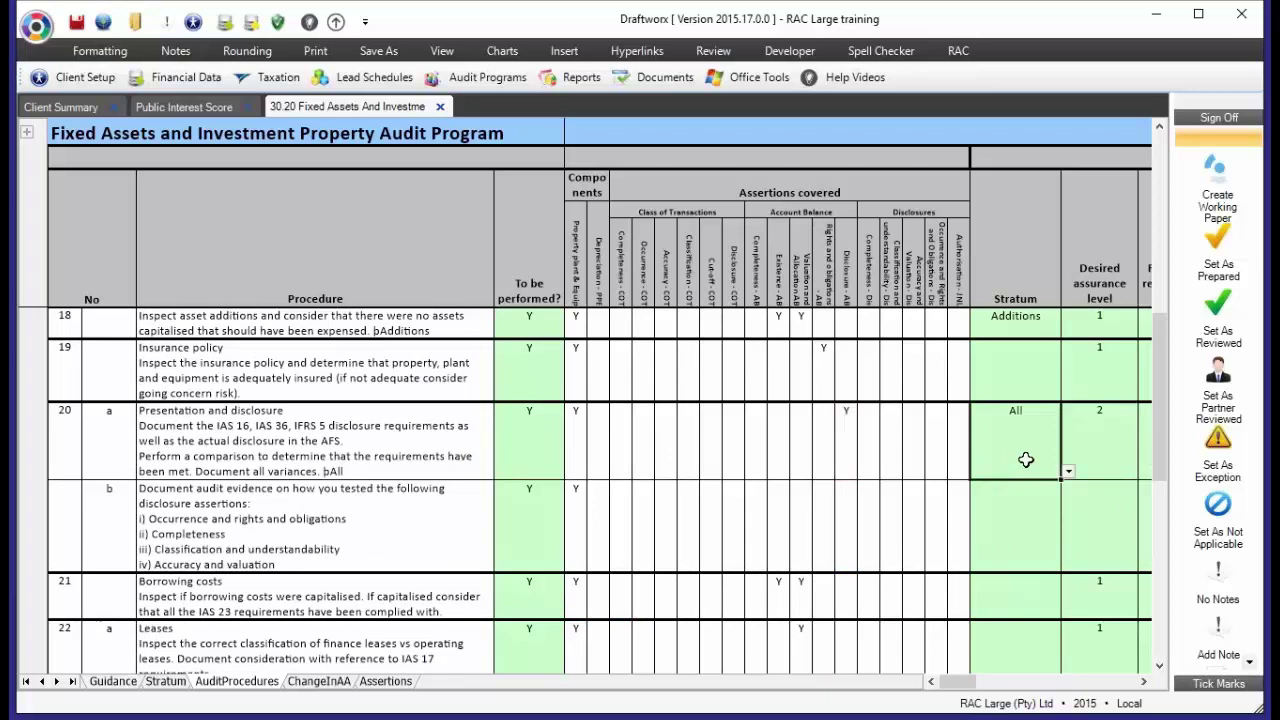
click(848, 448)
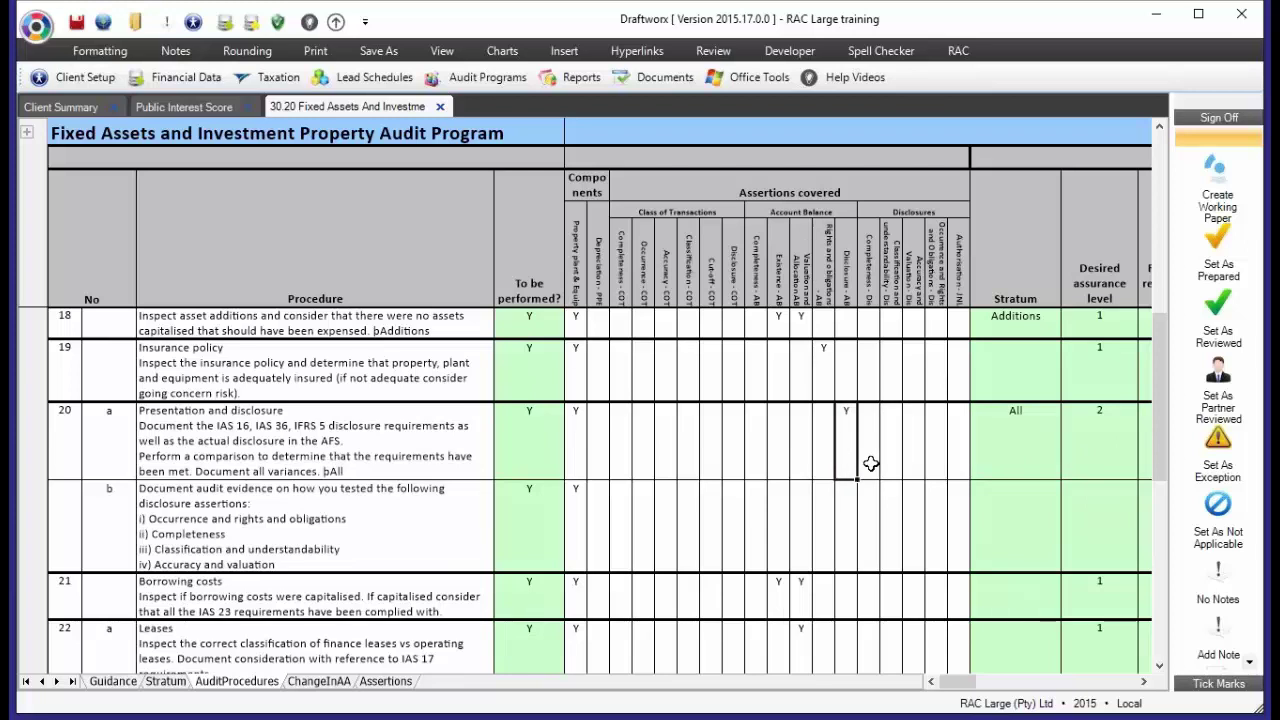
scroll(871, 463, down, 10)
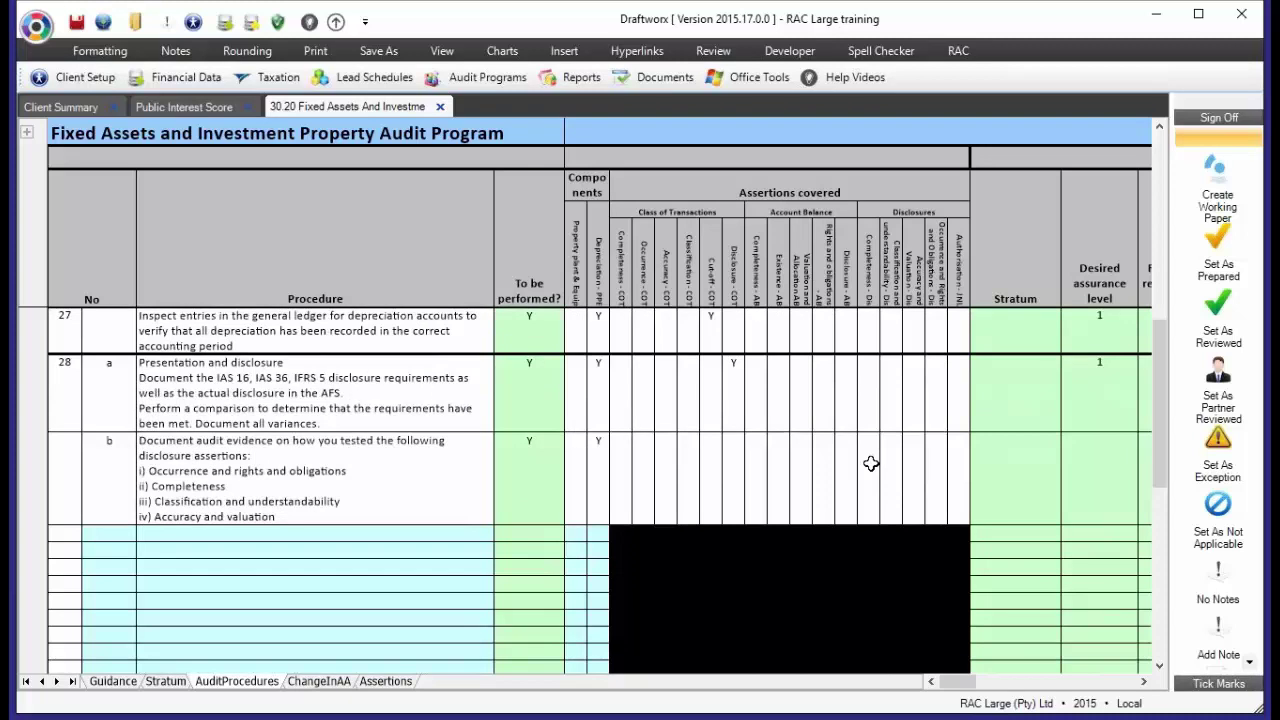
scroll(871, 463, down, 3)
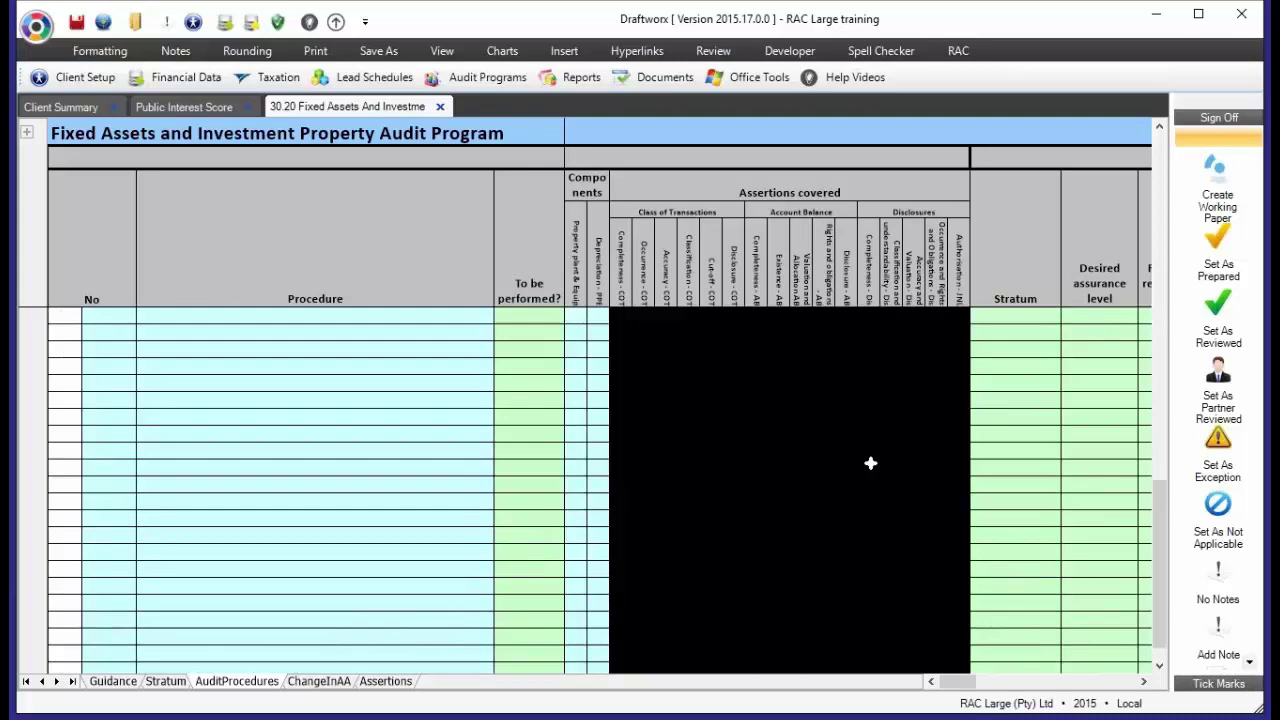
Scroll down to Audit Conclusions and select the 'Planning completed adequately' comment
scroll(870, 463, down, 5)
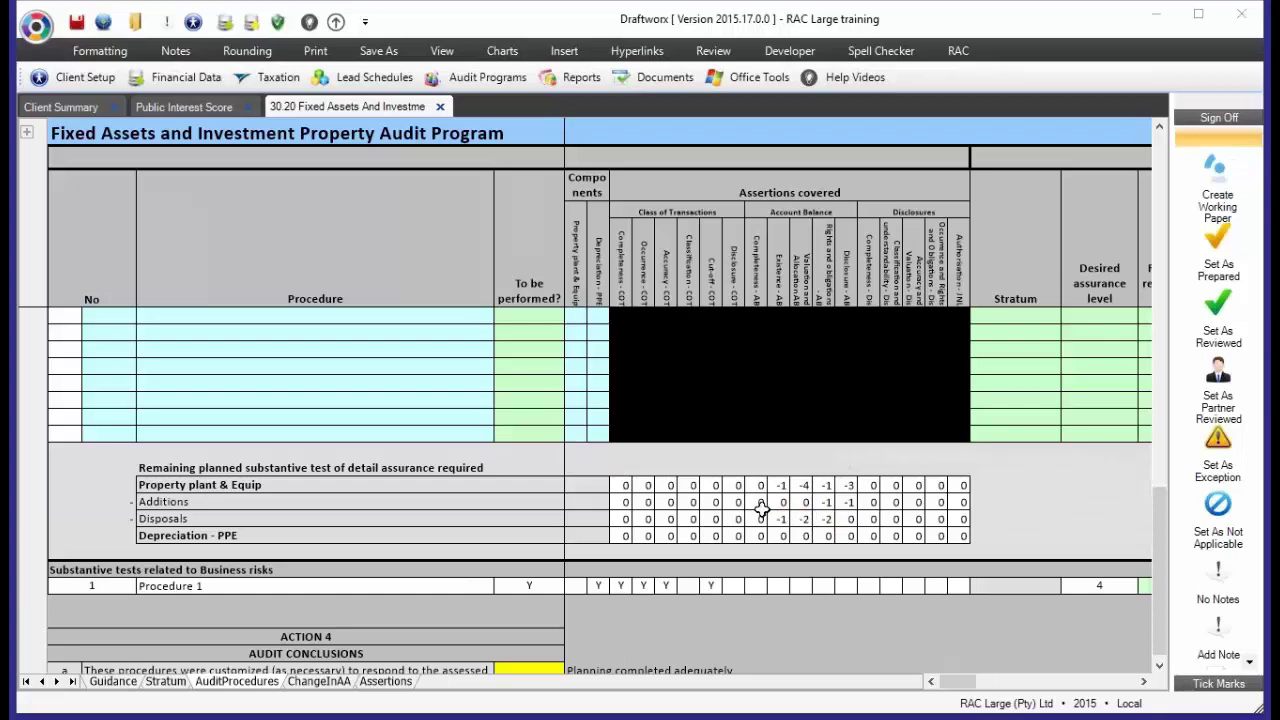
scroll(760, 510, down, 1)
click(625, 625)
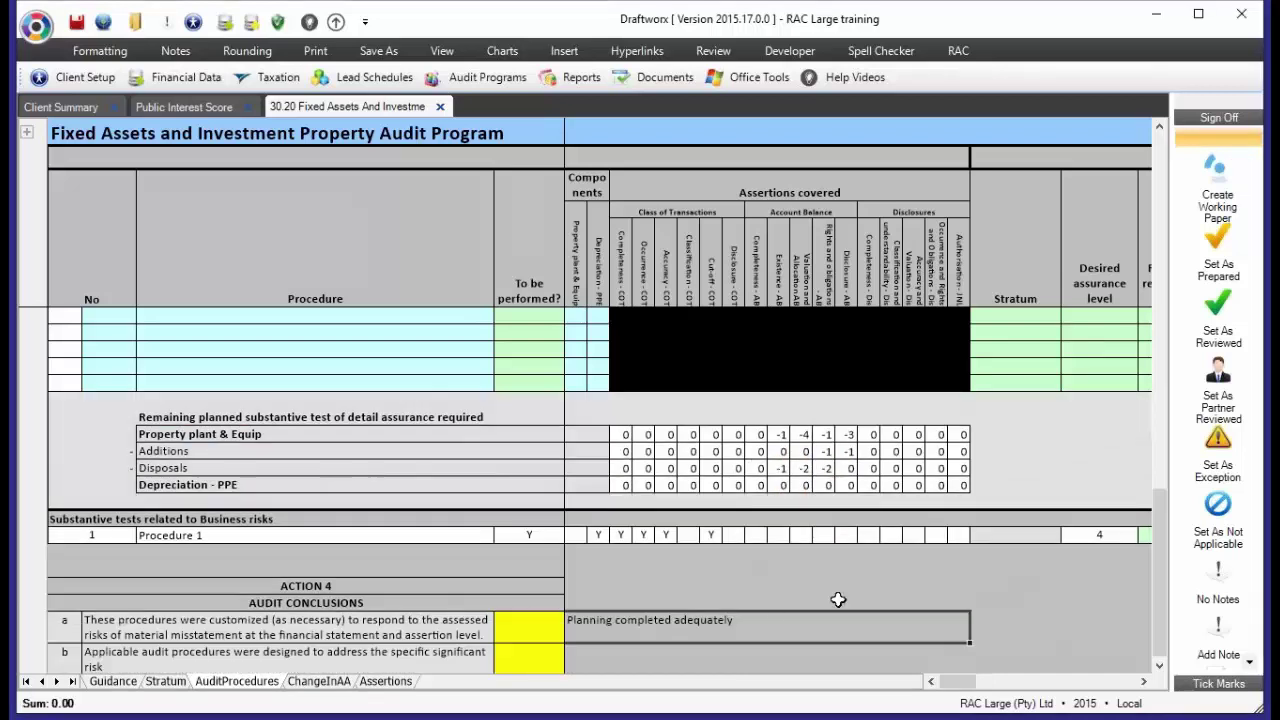
scroll(843, 585, down, 1)
scroll(836, 580, down, 1)
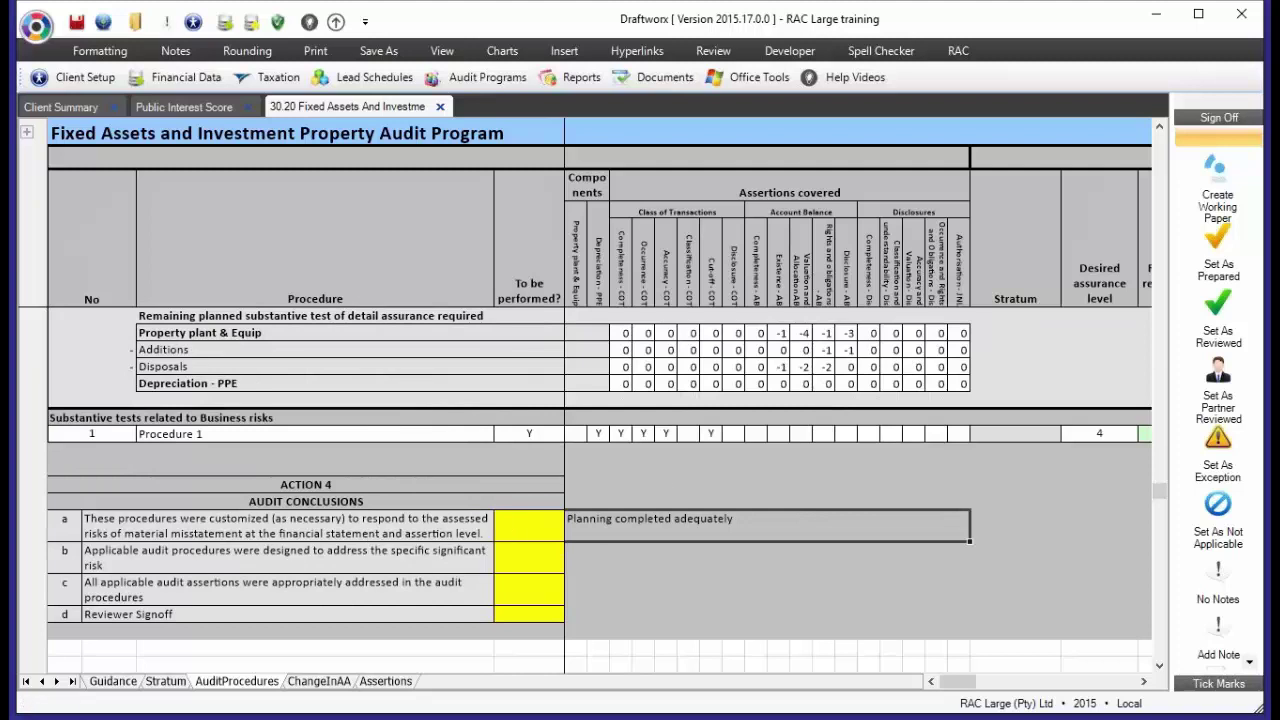
Answer Yes to audit conclusion a
key(shift+Tab)
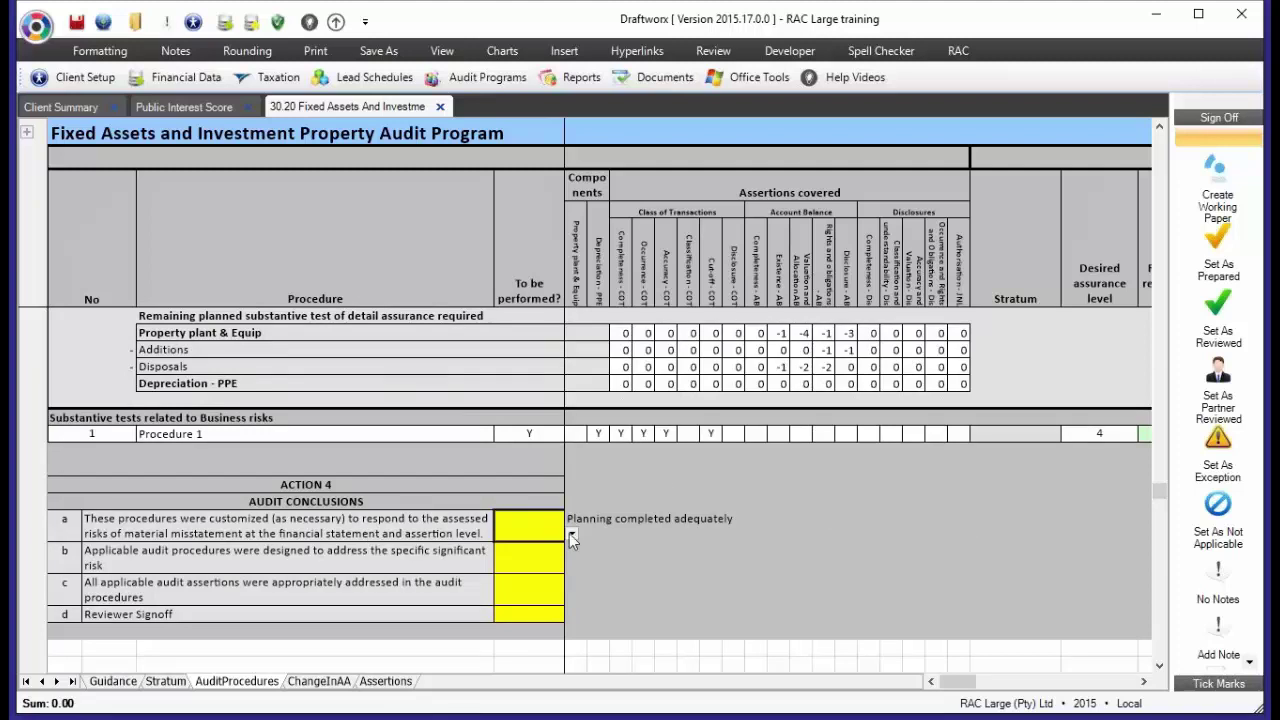
click(571, 537)
click(522, 558)
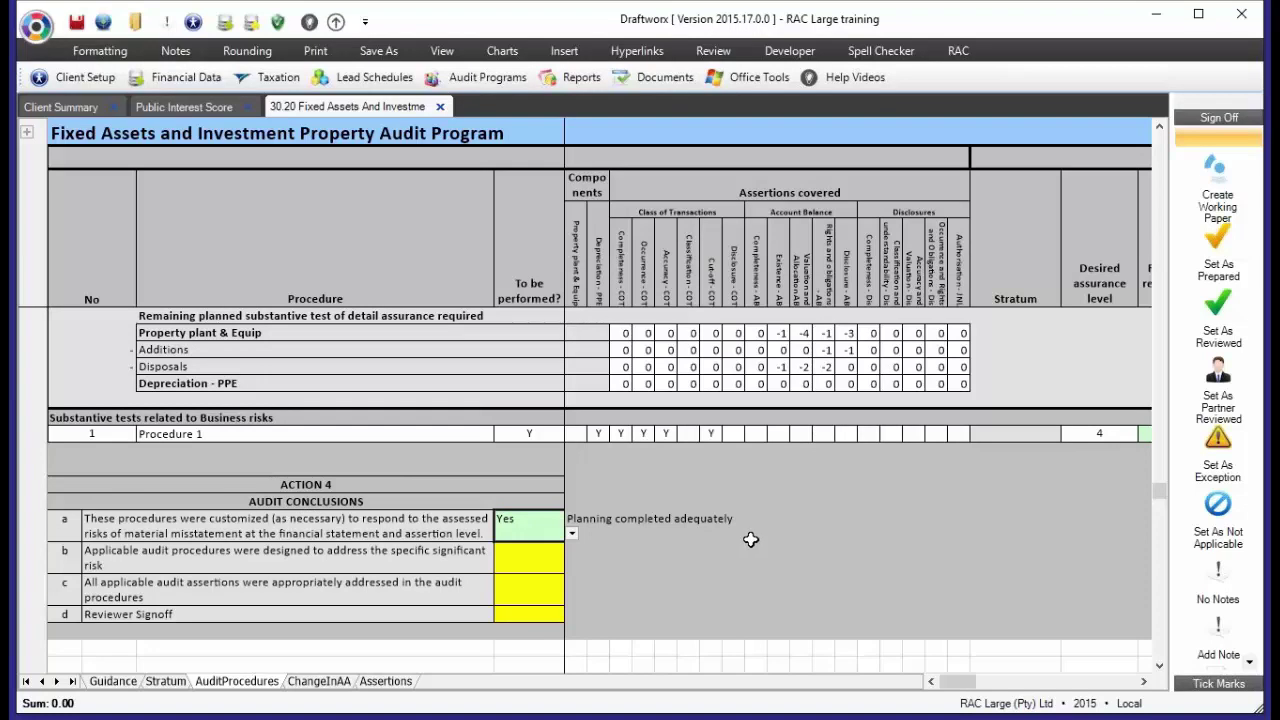
click(339, 565)
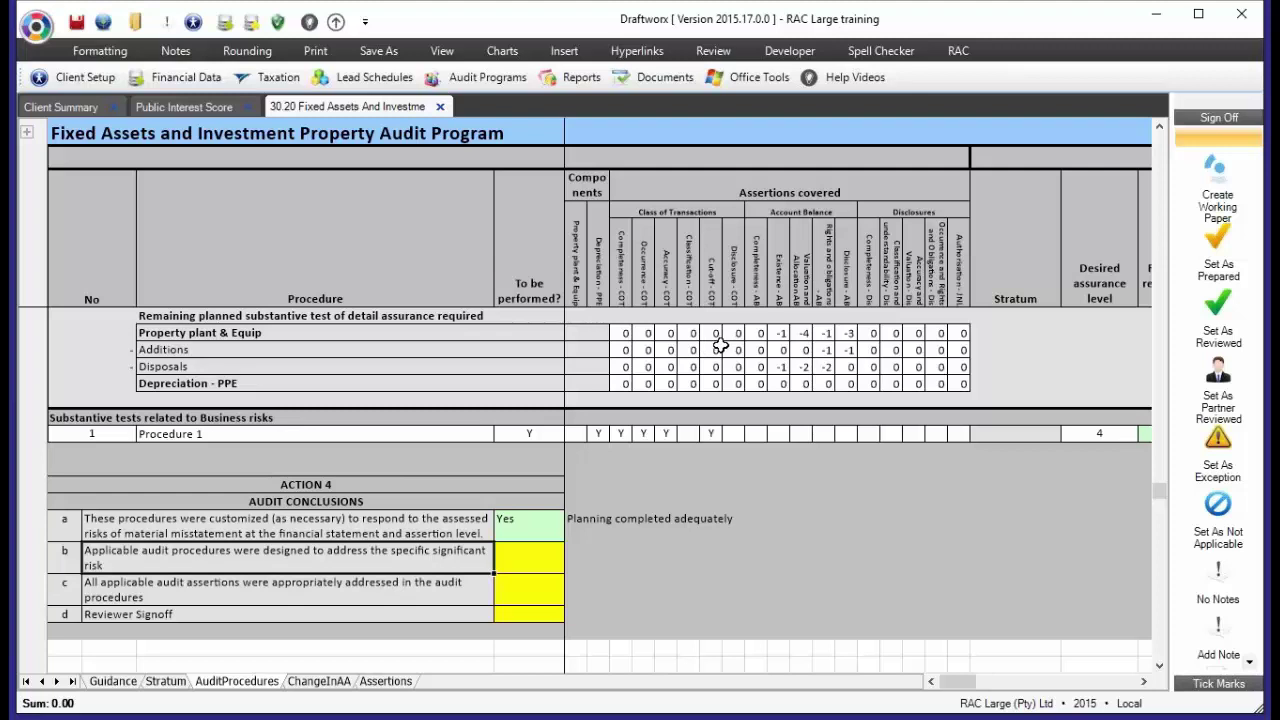
click(562, 566)
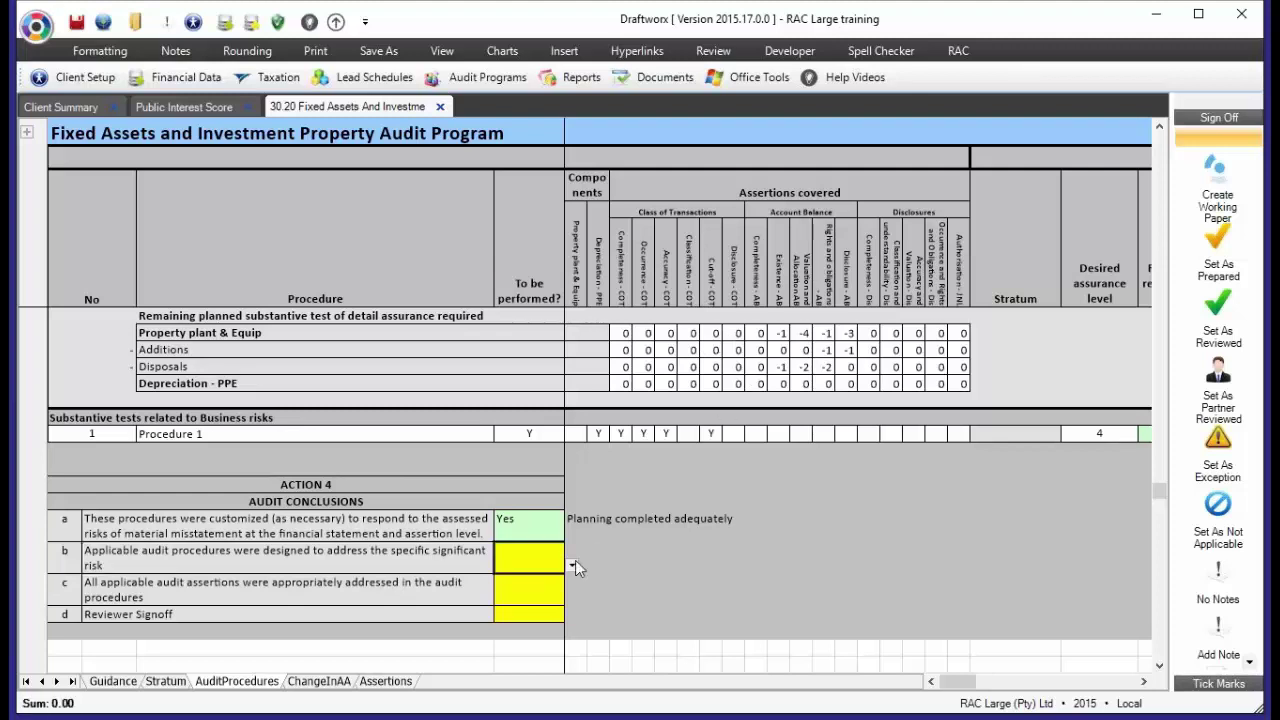
click(572, 565)
click(547, 583)
click(305, 600)
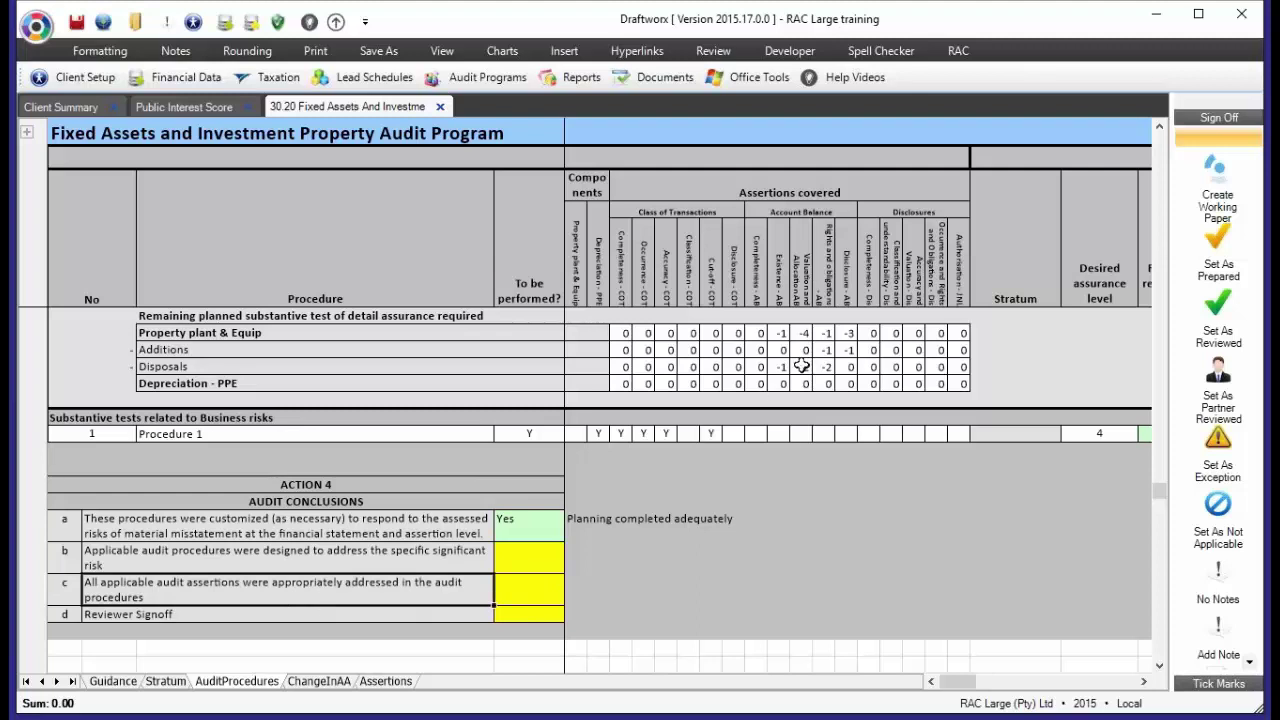
Answer Yes to conclusions b and c, stopping at the Reviewer Signoff answer
click(529, 557)
click(571, 564)
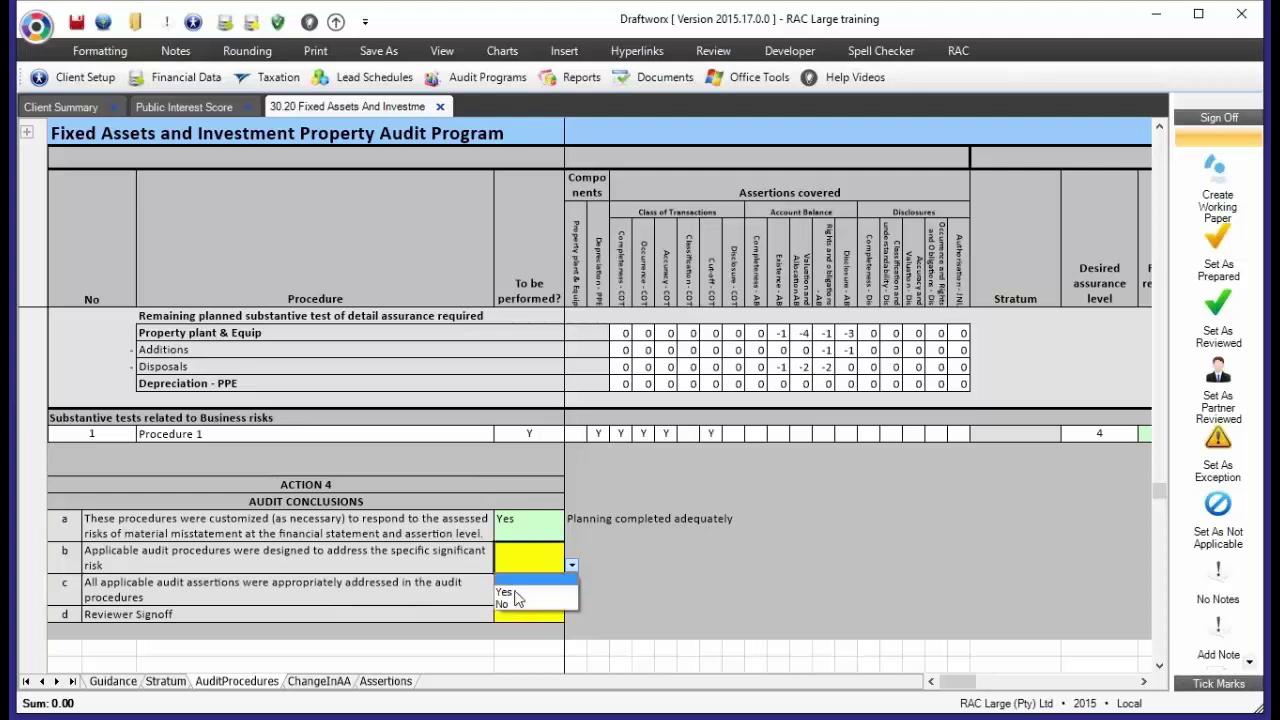
click(508, 587)
click(529, 589)
click(571, 597)
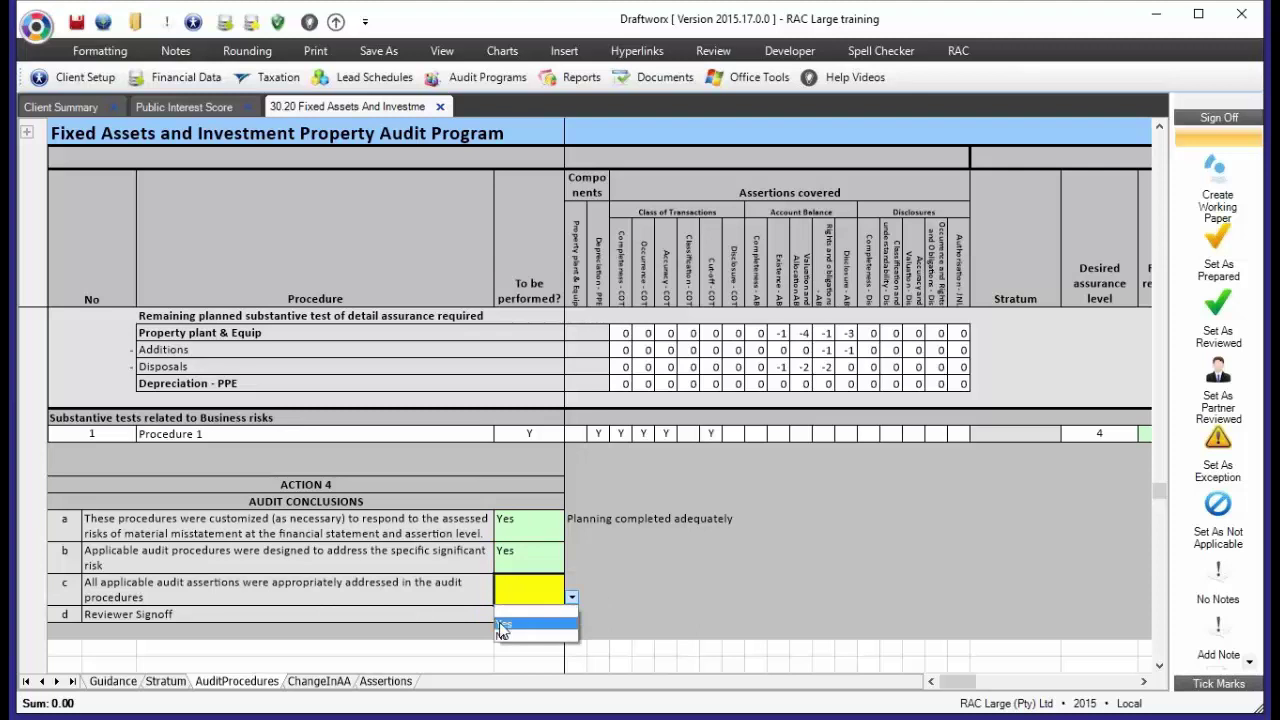
click(508, 611)
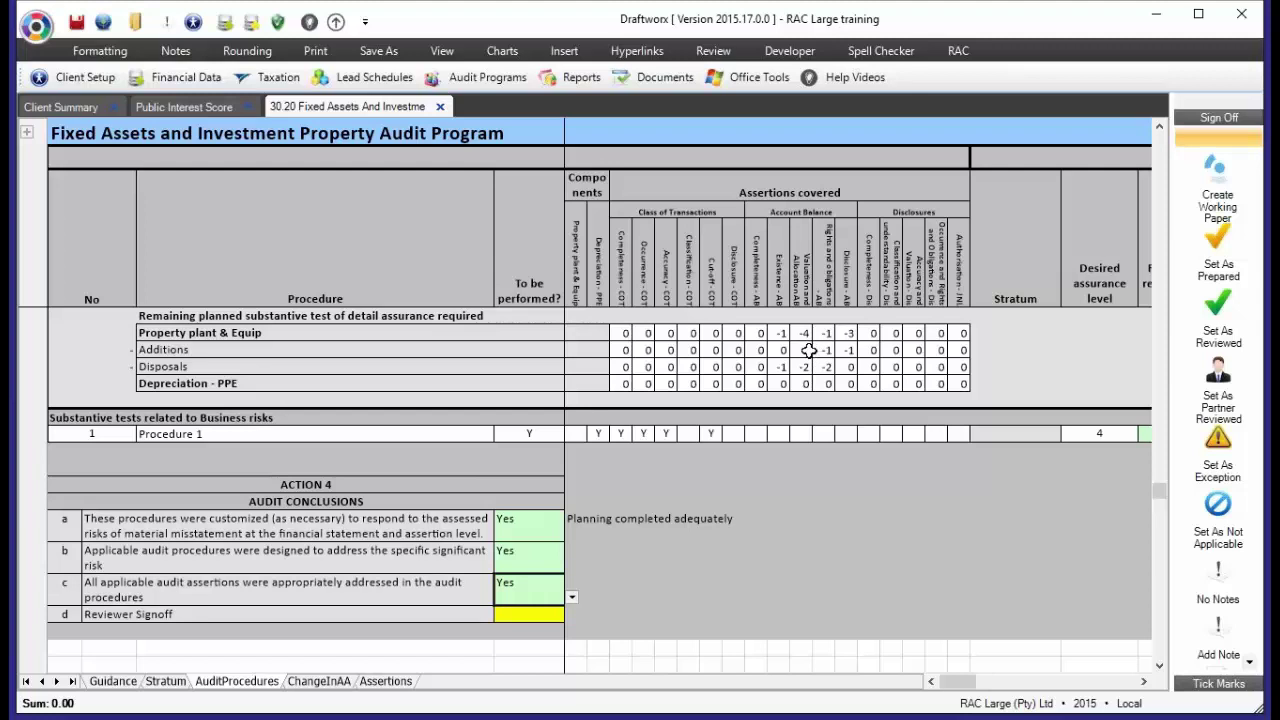
click(529, 616)
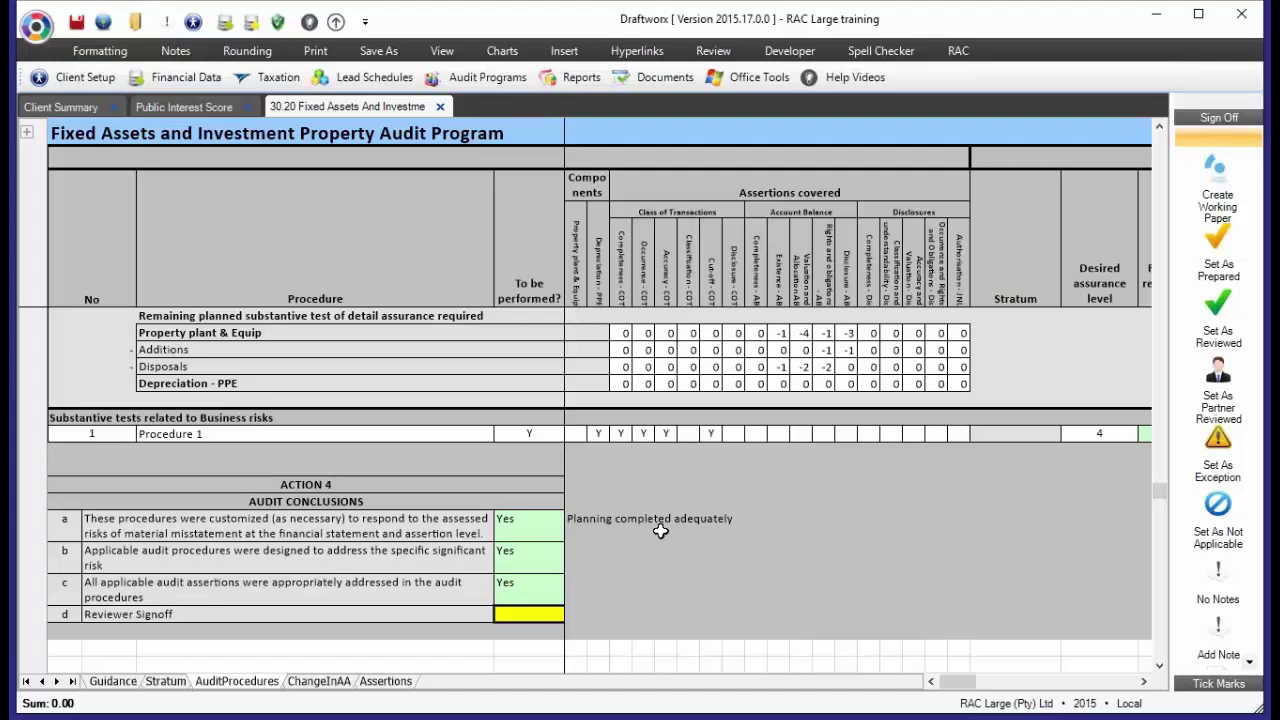
Select the blank procedure rows and delete them with Ctrl+minus
scroll(660, 530, up, 8)
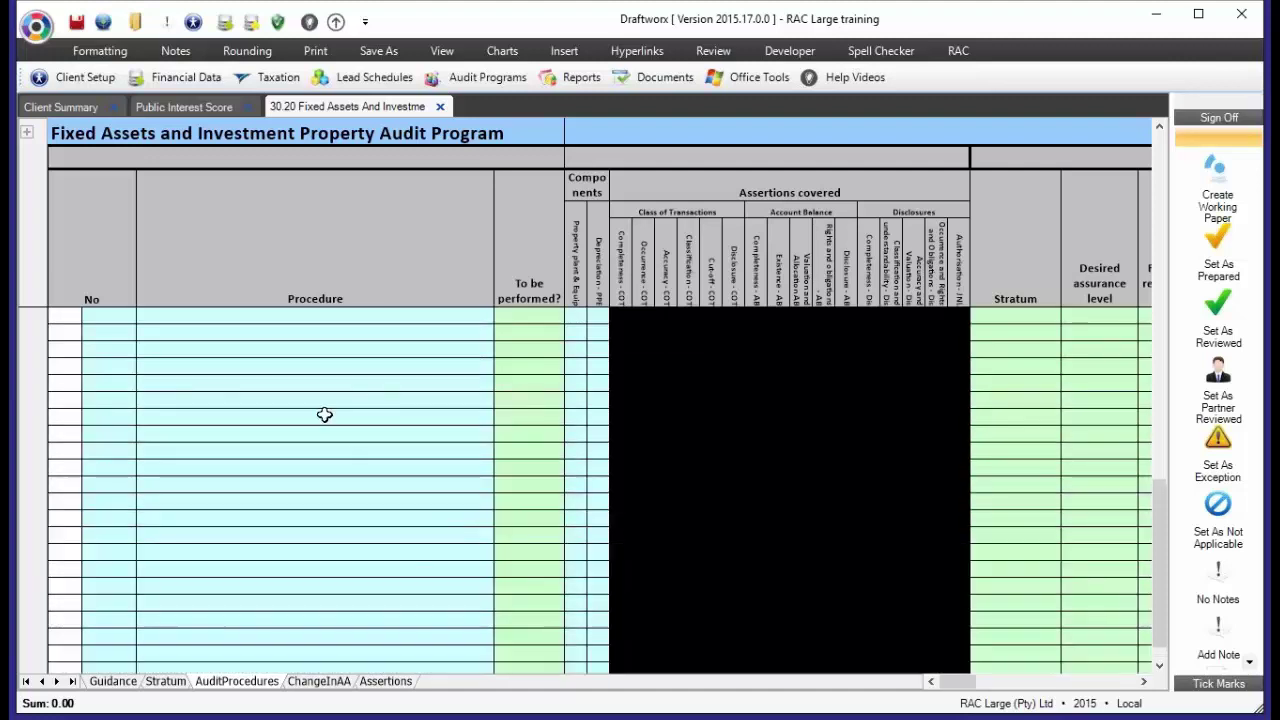
drag(323, 417, 310, 585)
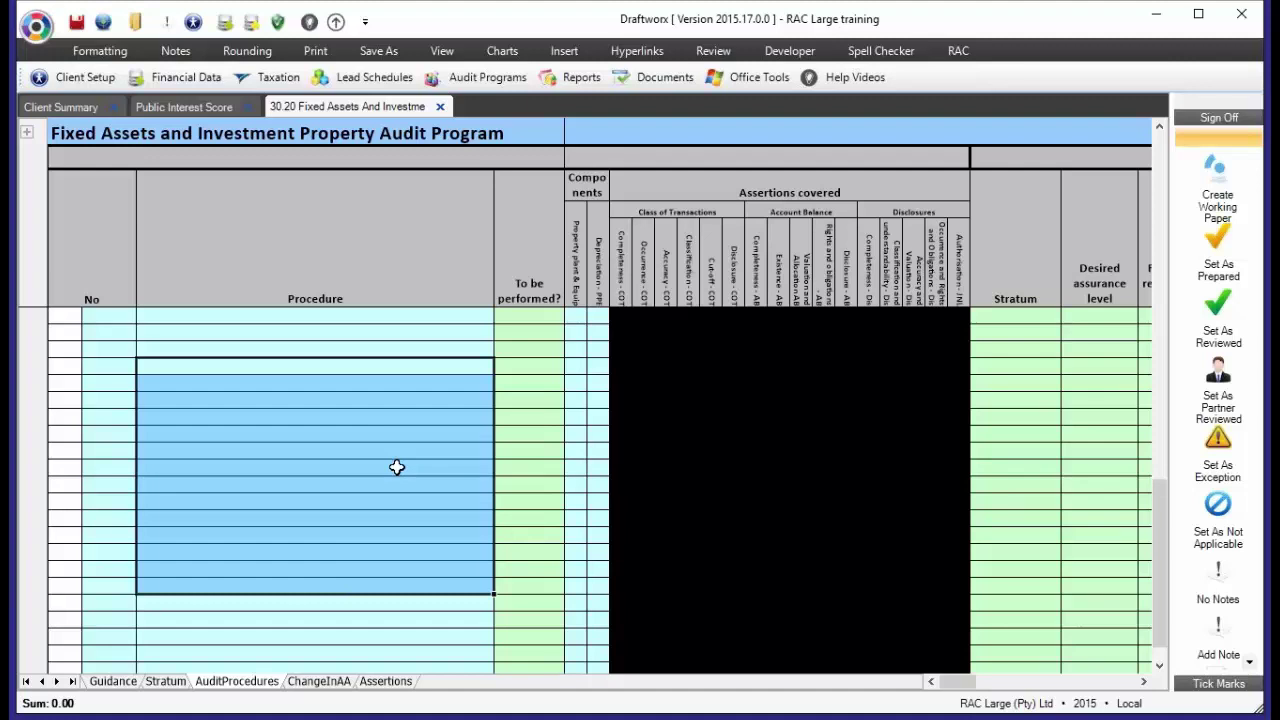
key(ctrl+minus)
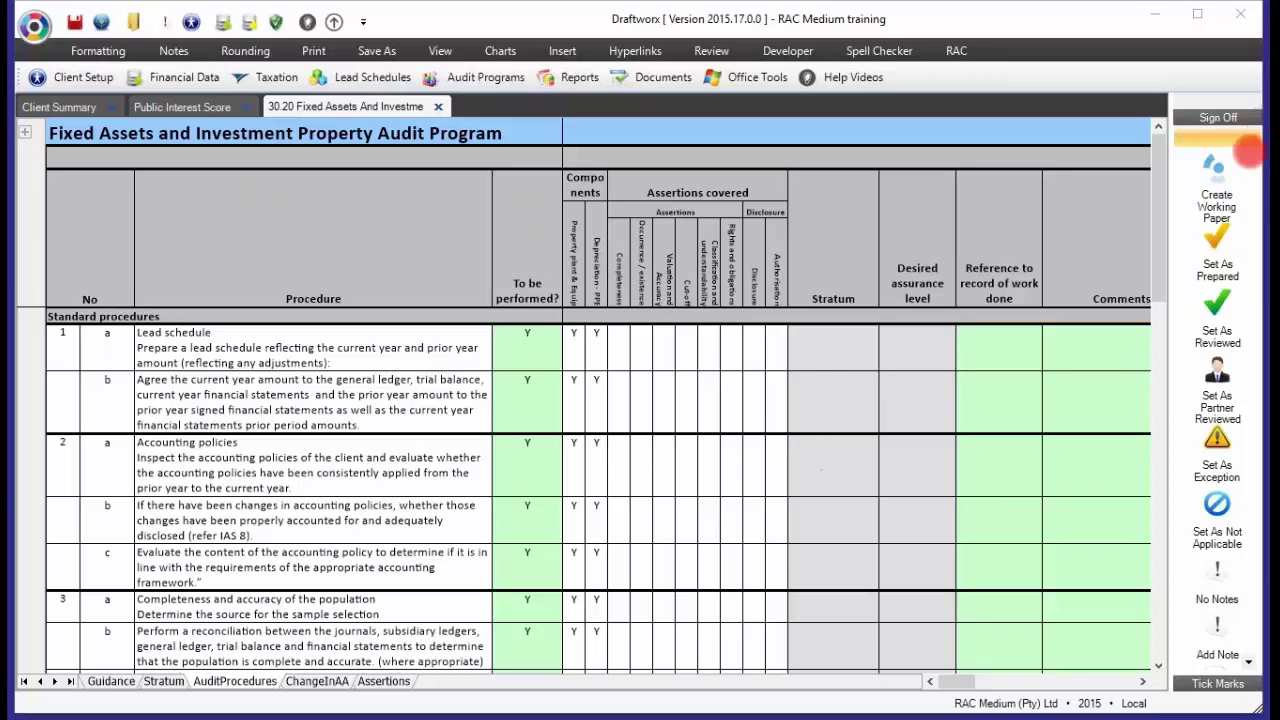
On the Stratum sheet, enter Y under Make use of stratum for Additions and Disposals
click(163, 681)
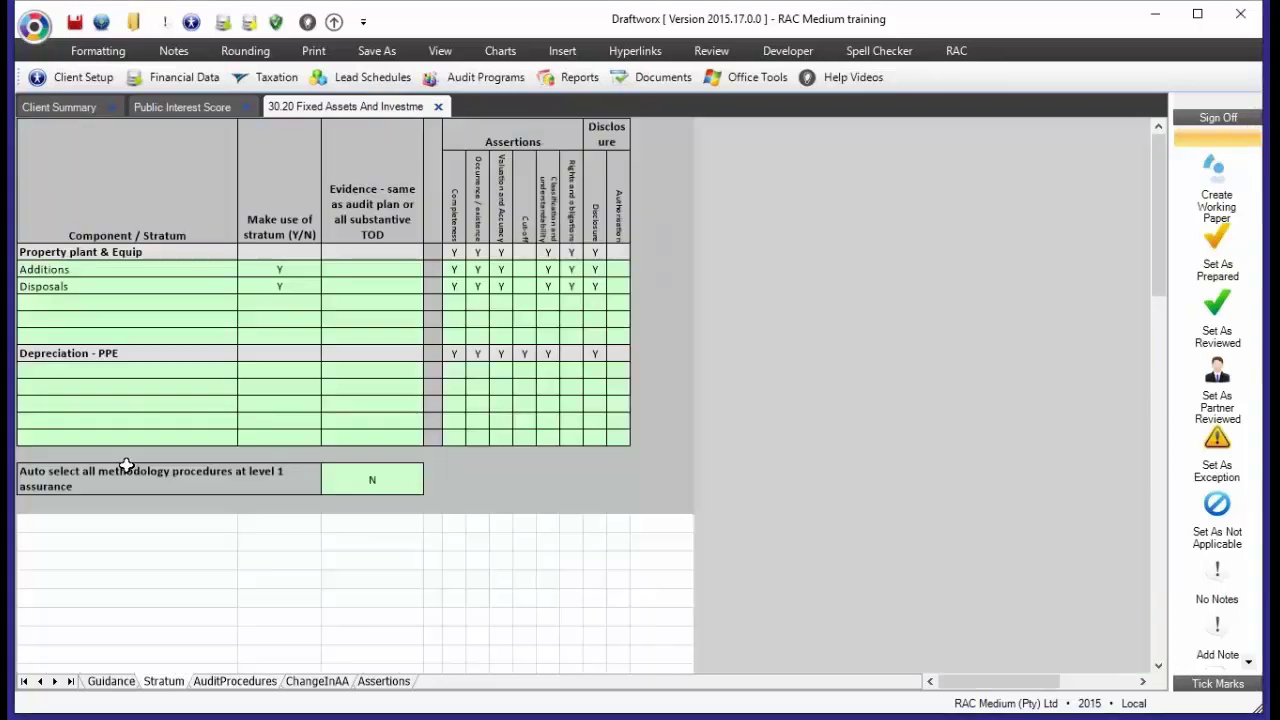
click(276, 272)
click(277, 287)
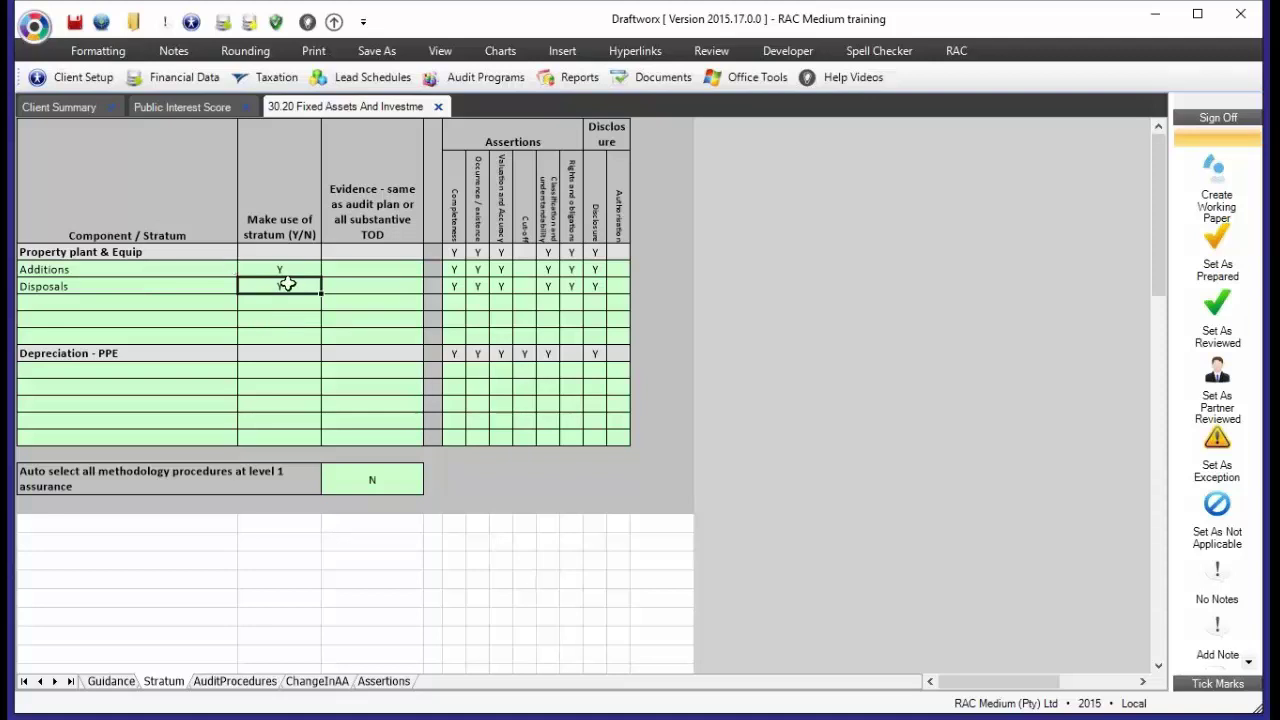
text(Y)
Set Additions evidence to Audit Plan and Disposals evidence to Substantive TOD
click(366, 268)
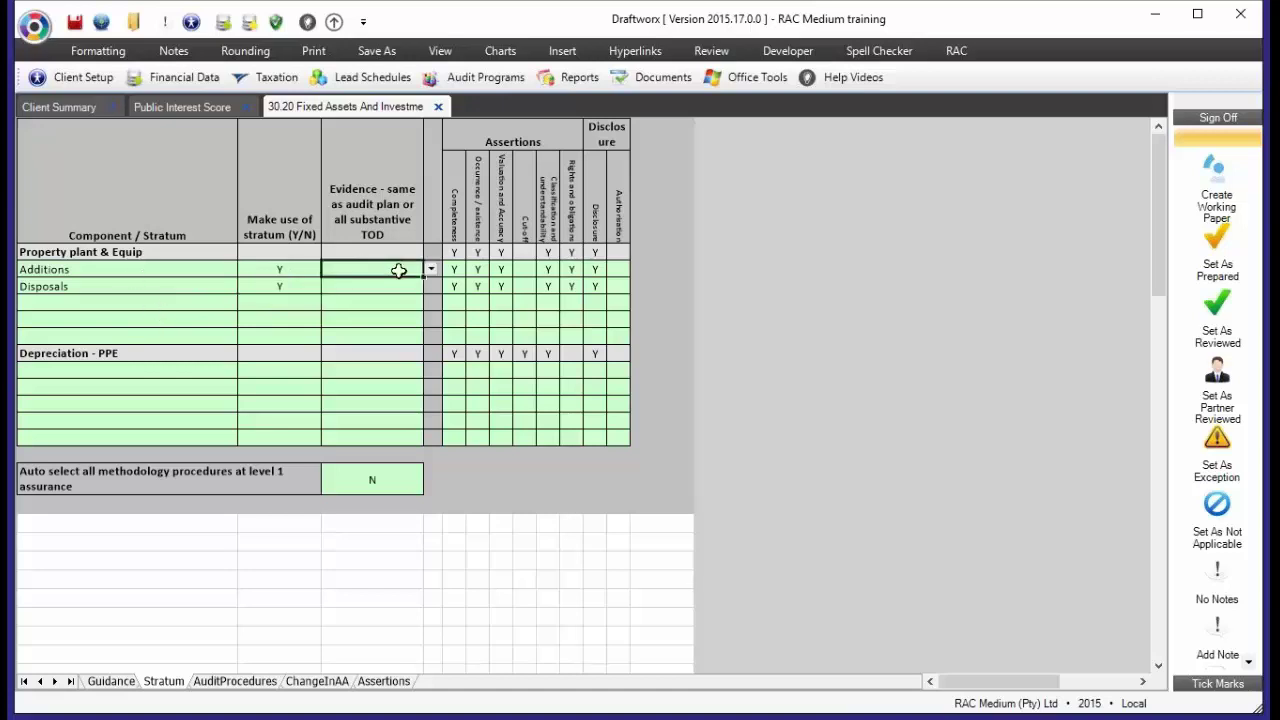
click(431, 269)
click(355, 291)
click(405, 287)
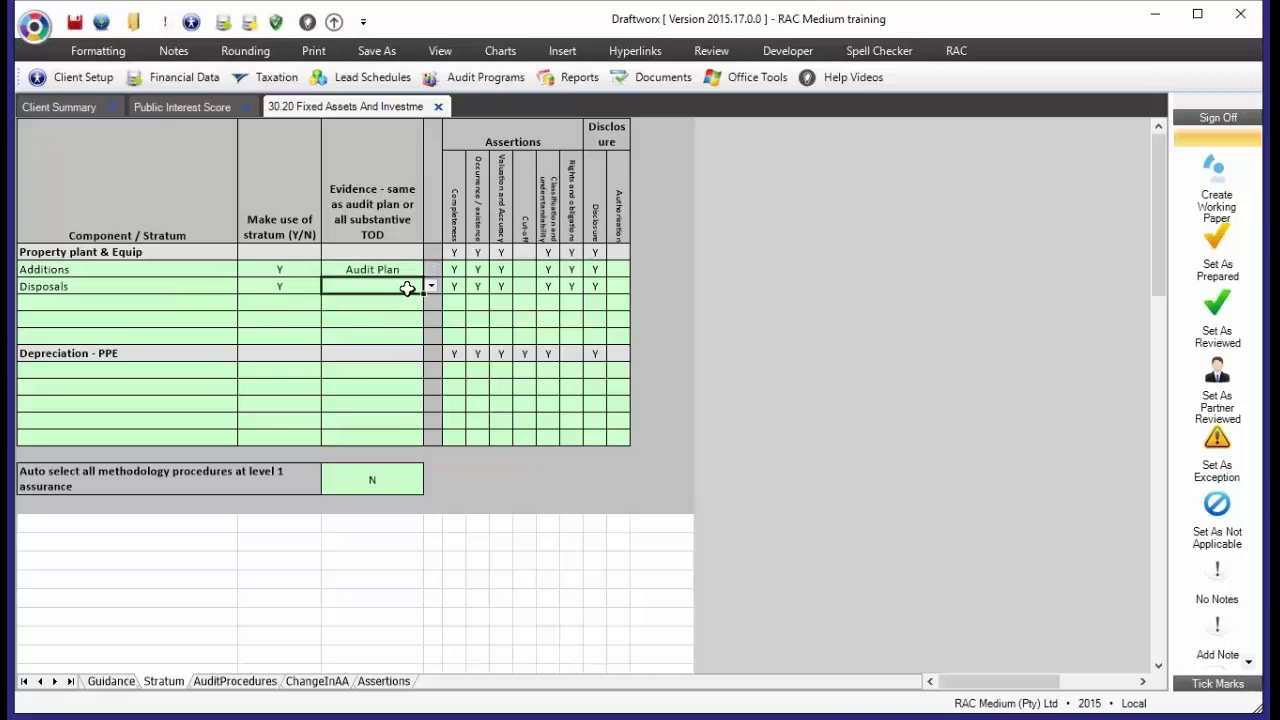
click(425, 287)
click(358, 325)
click(230, 681)
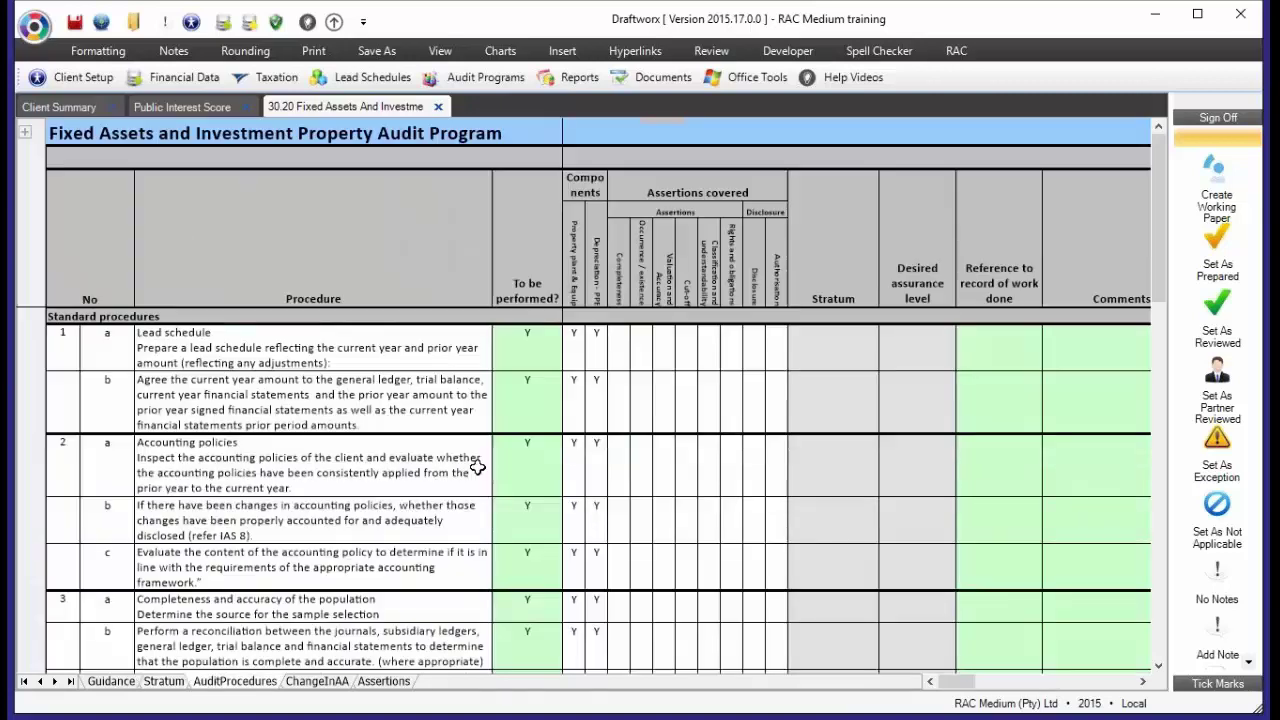
Scroll to the Substantive Test of Details section and select procedure a's To be performed? cell
scroll(466, 470, down, 5)
scroll(466, 470, down, 1)
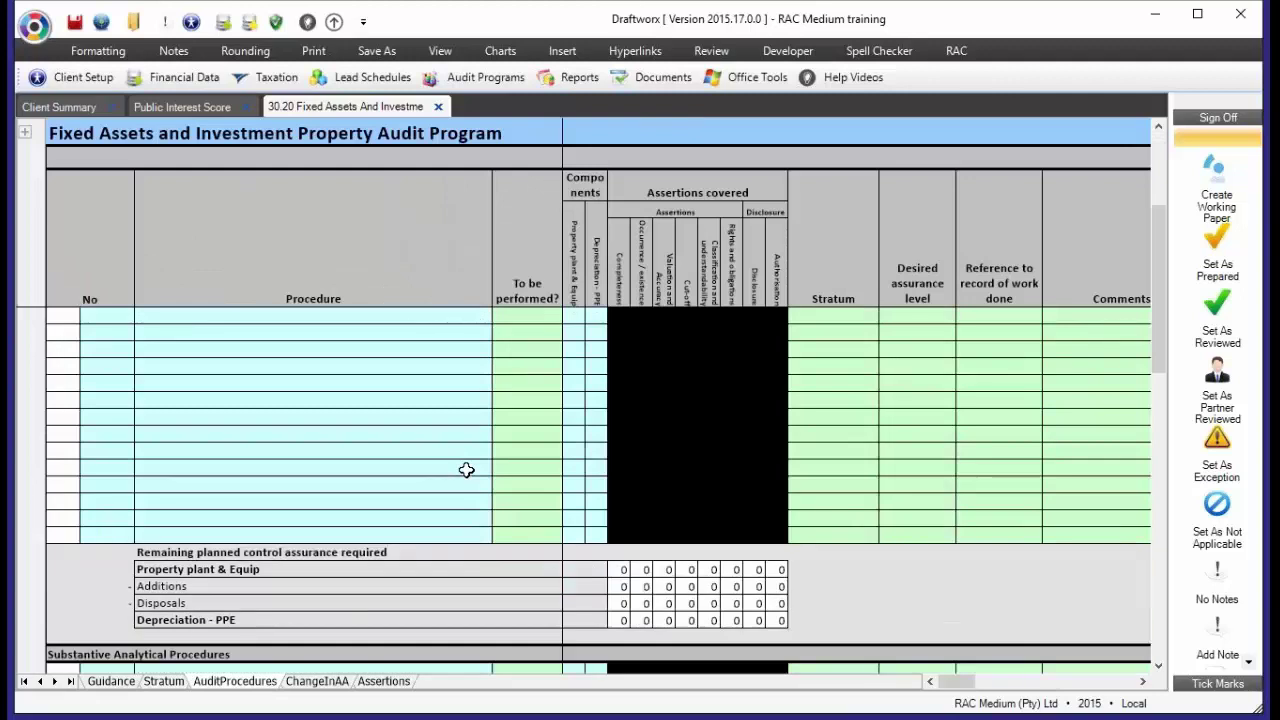
scroll(466, 470, up, 5)
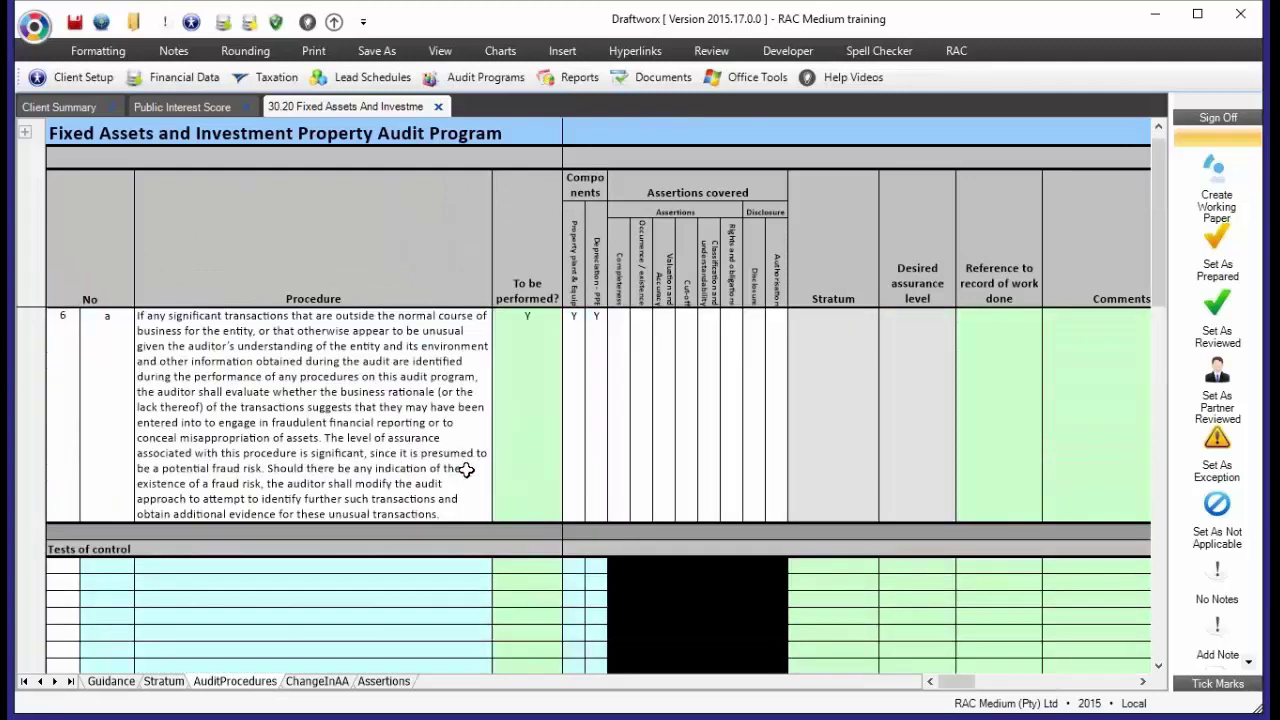
scroll(466, 470, down, 5)
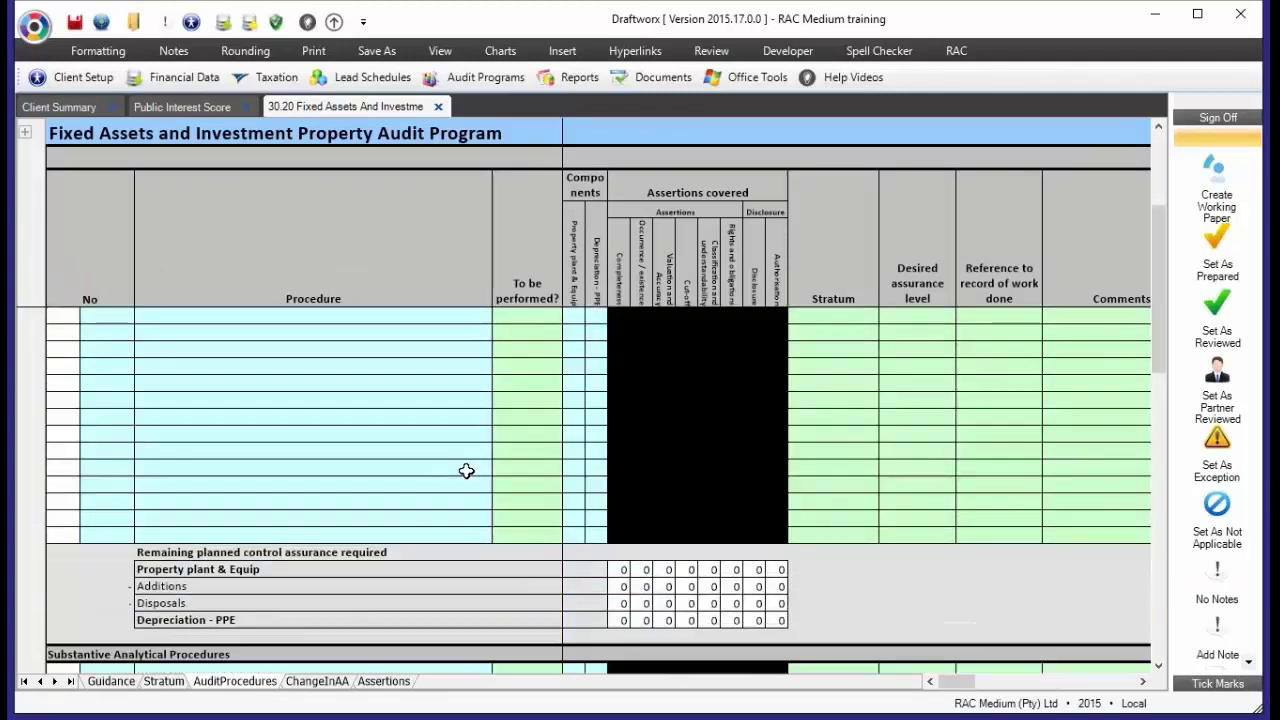
scroll(466, 470, down, 8)
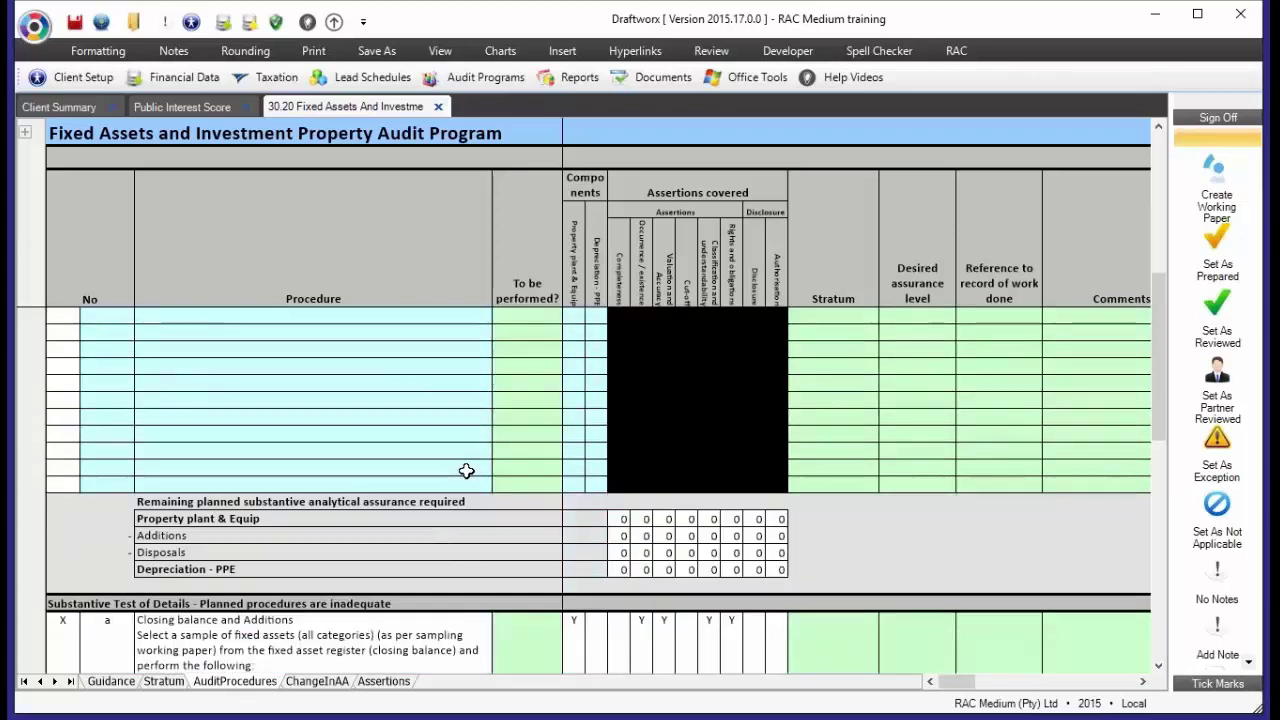
scroll(466, 470, down, 2)
scroll(466, 470, down, 3)
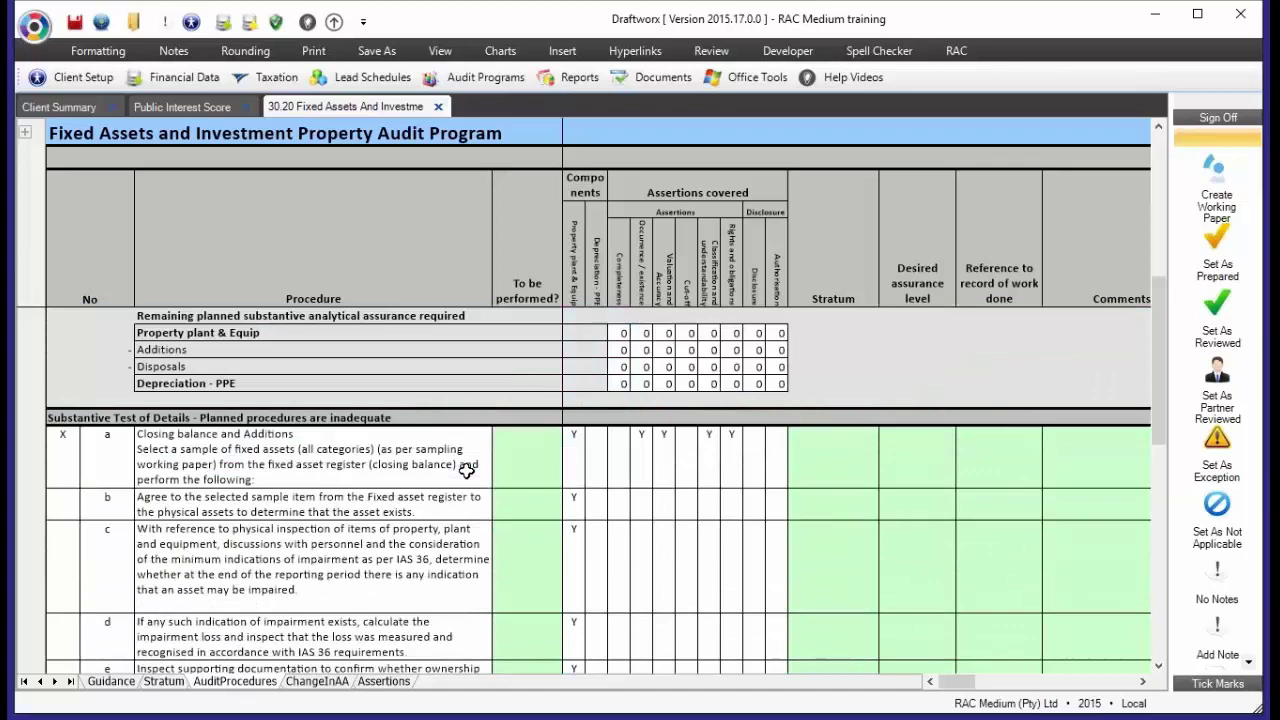
scroll(466, 470, down, 1)
scroll(464, 472, down, 12)
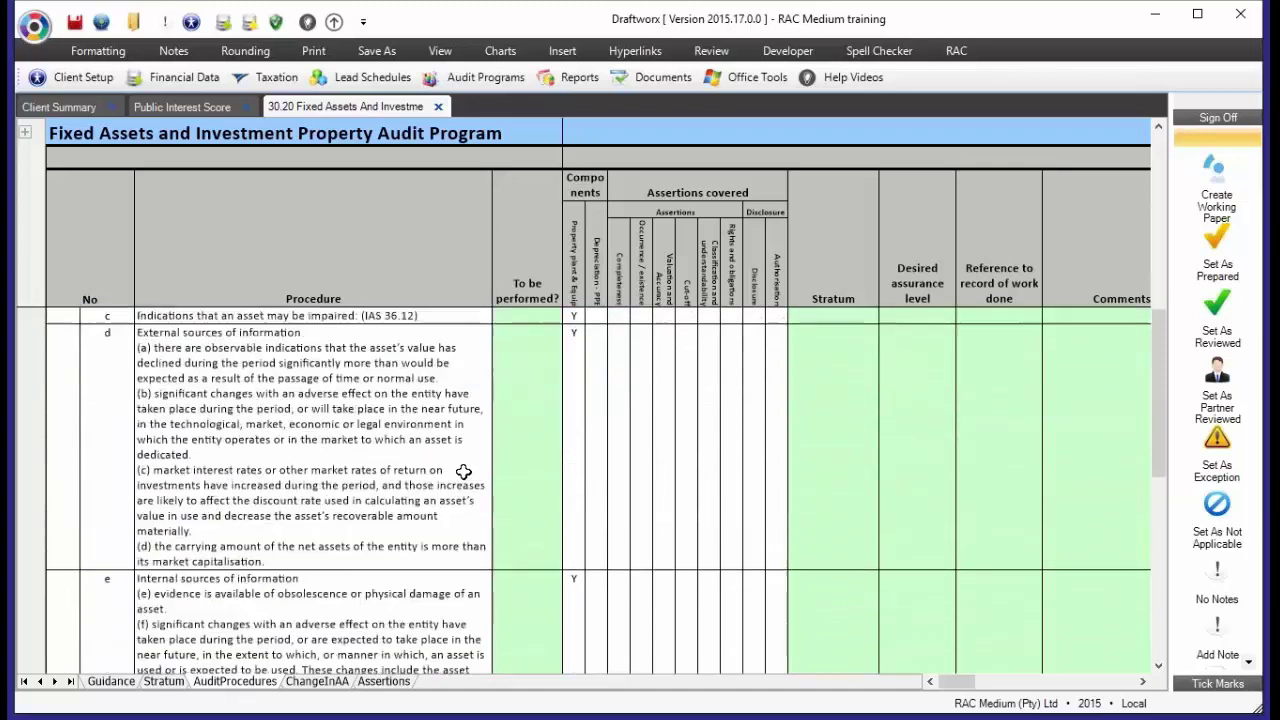
scroll(463, 472, down, 12)
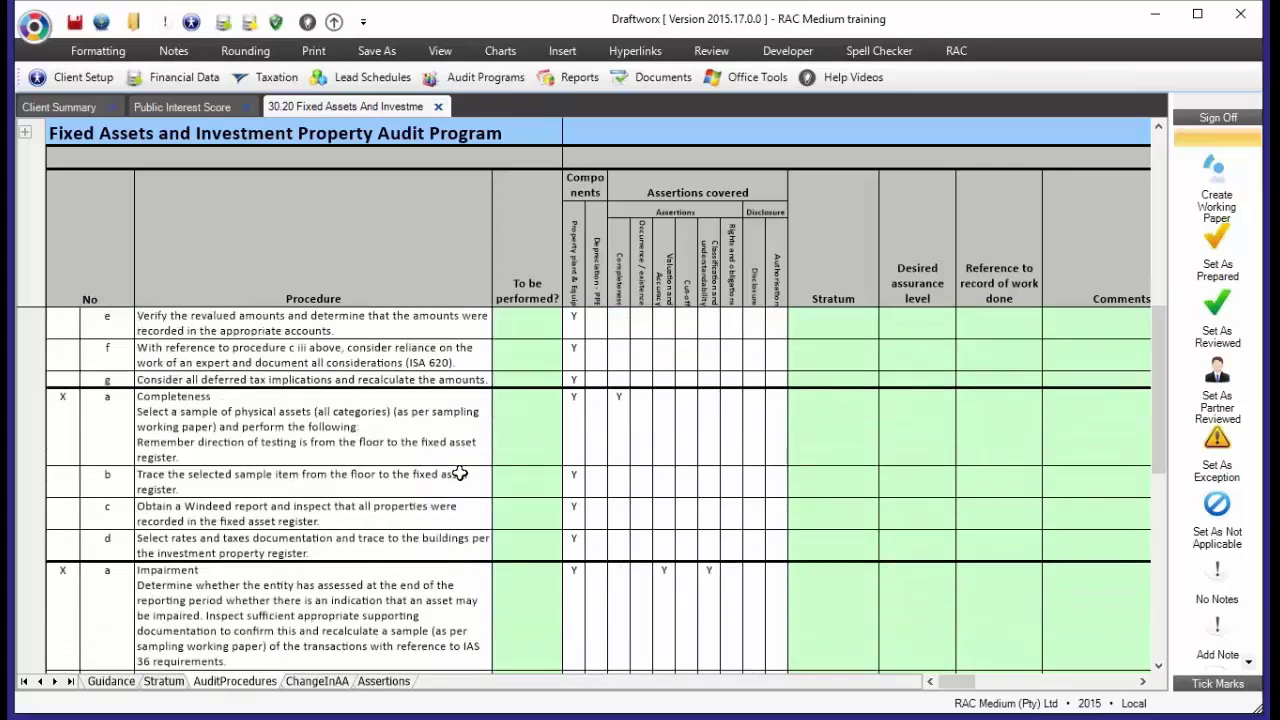
click(514, 374)
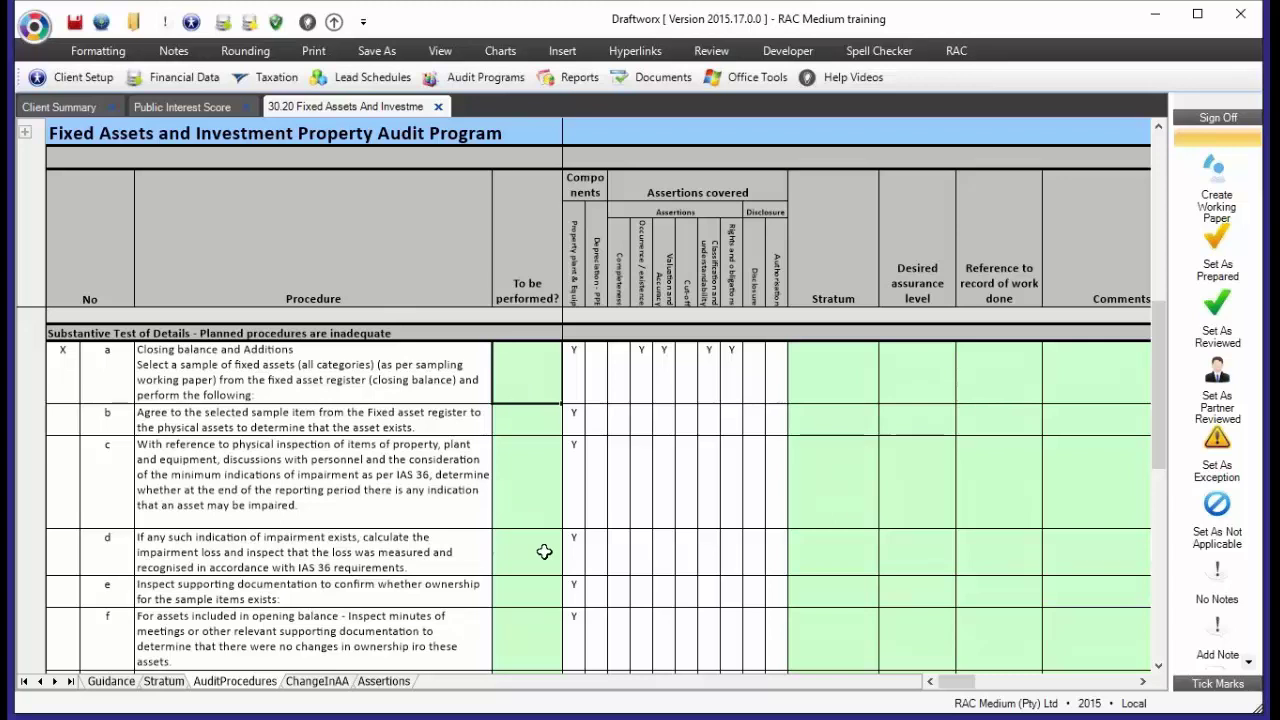
Set the Stratum sheet's auto-select of level-1 methodology procedures to Y
click(160, 683)
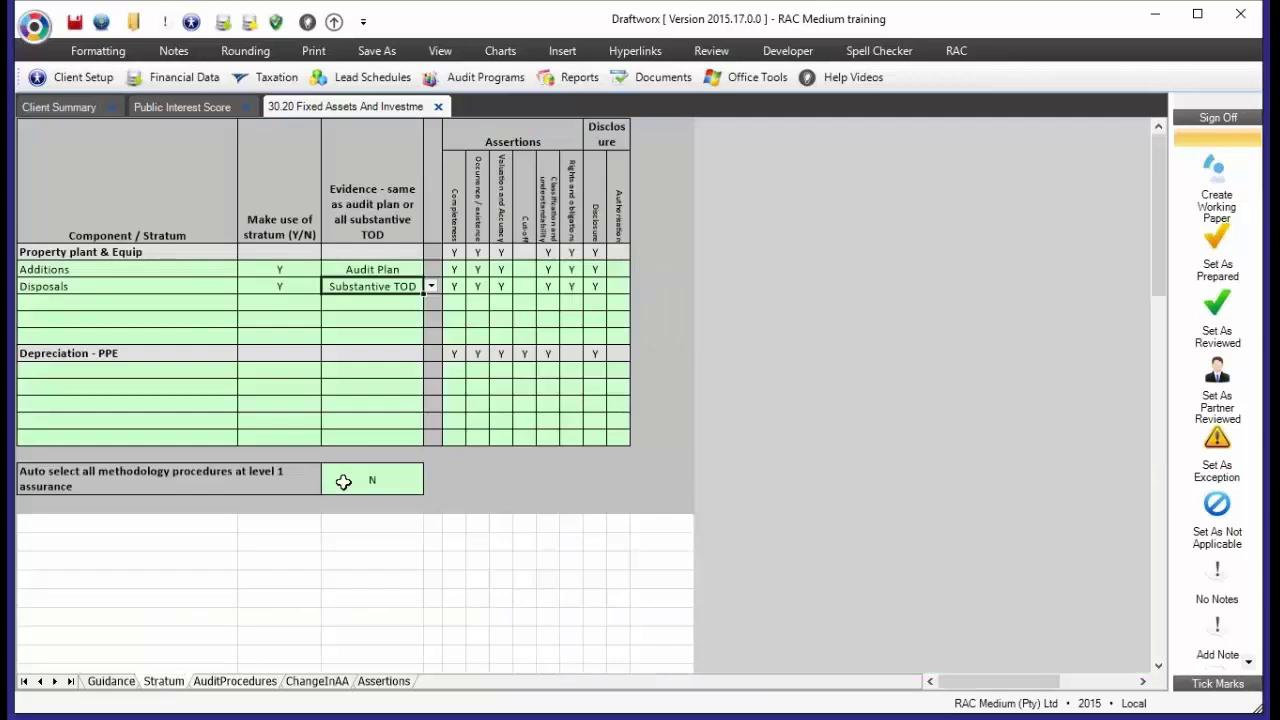
click(372, 479)
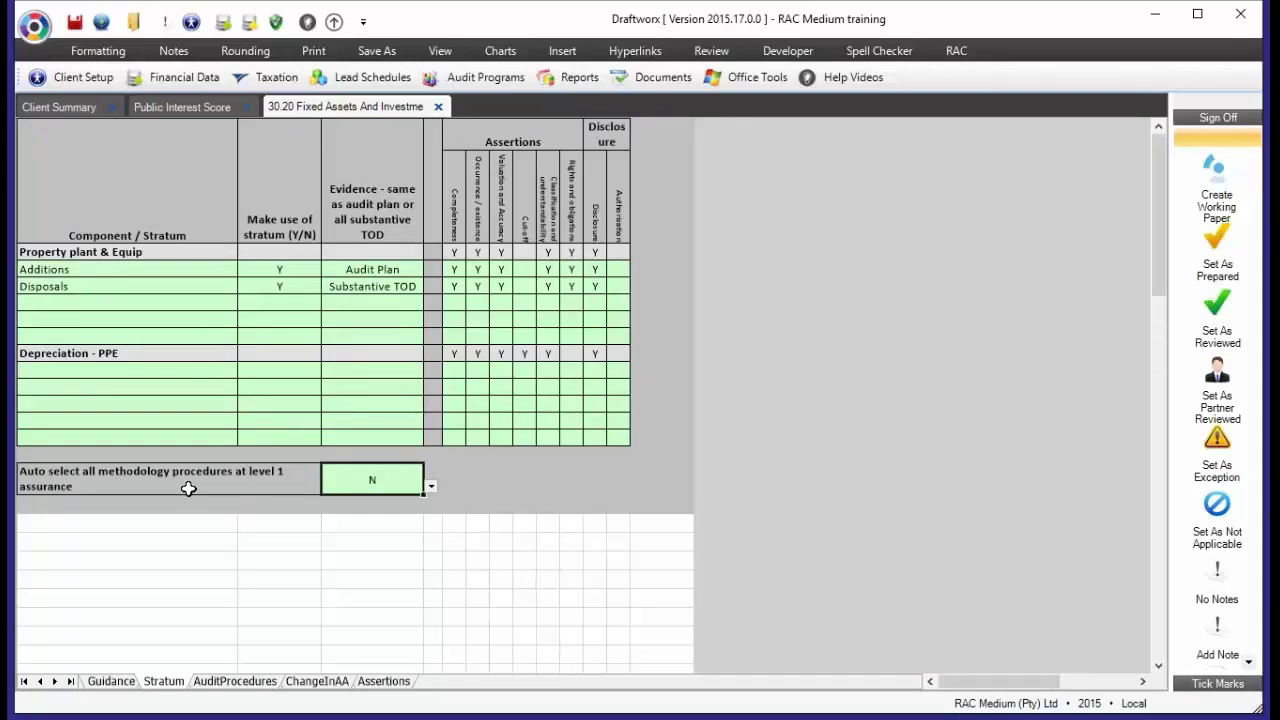
click(430, 486)
click(354, 512)
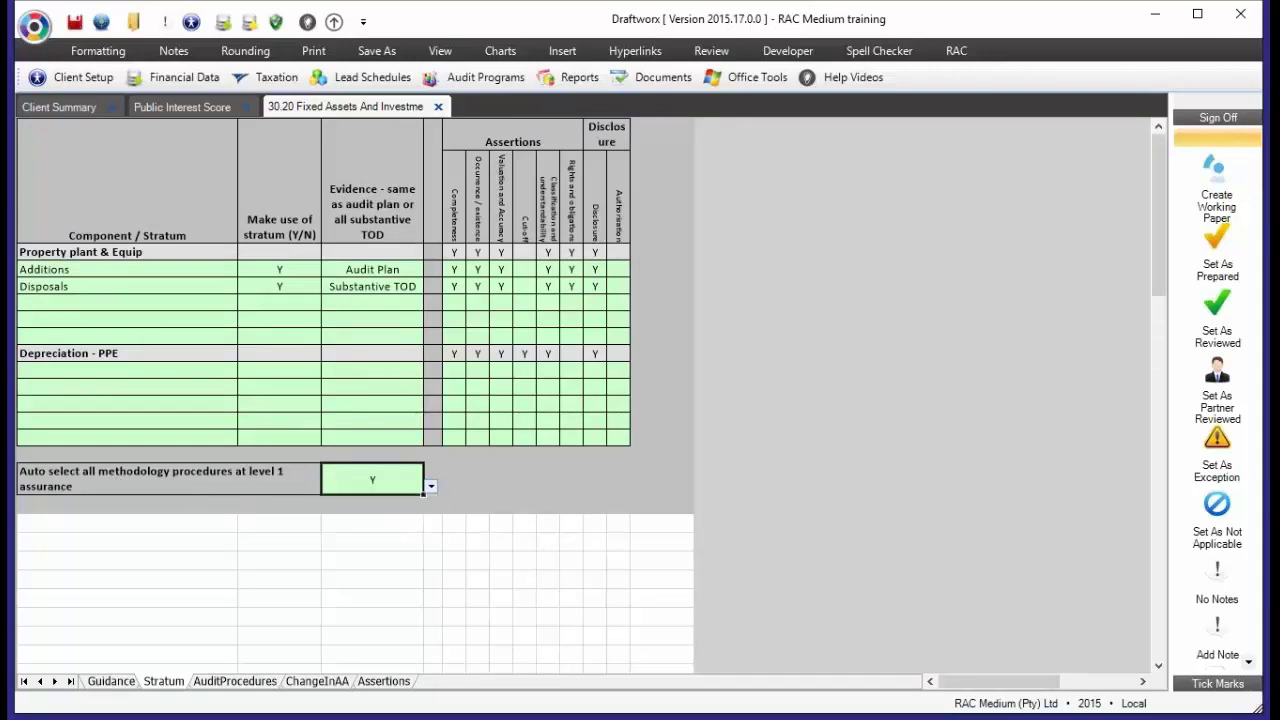
click(235, 681)
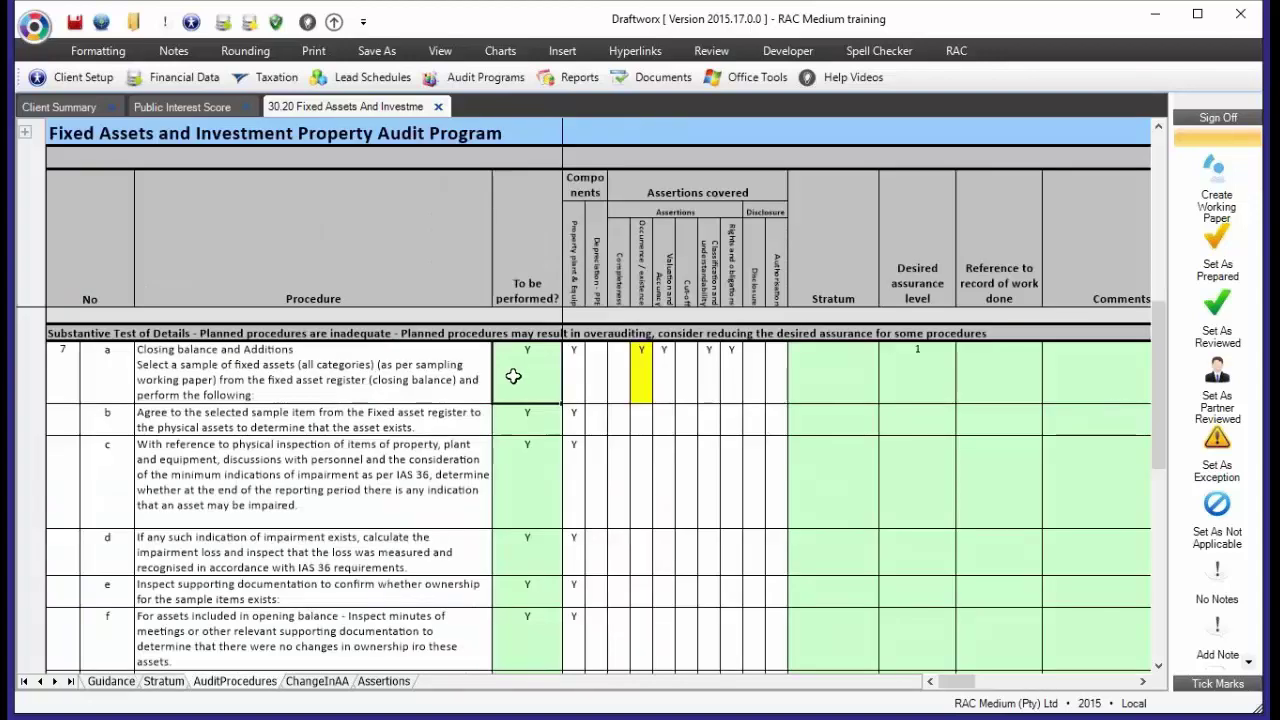
Set row 7a's desired assurance level to 2
scroll(526, 417, down, 6)
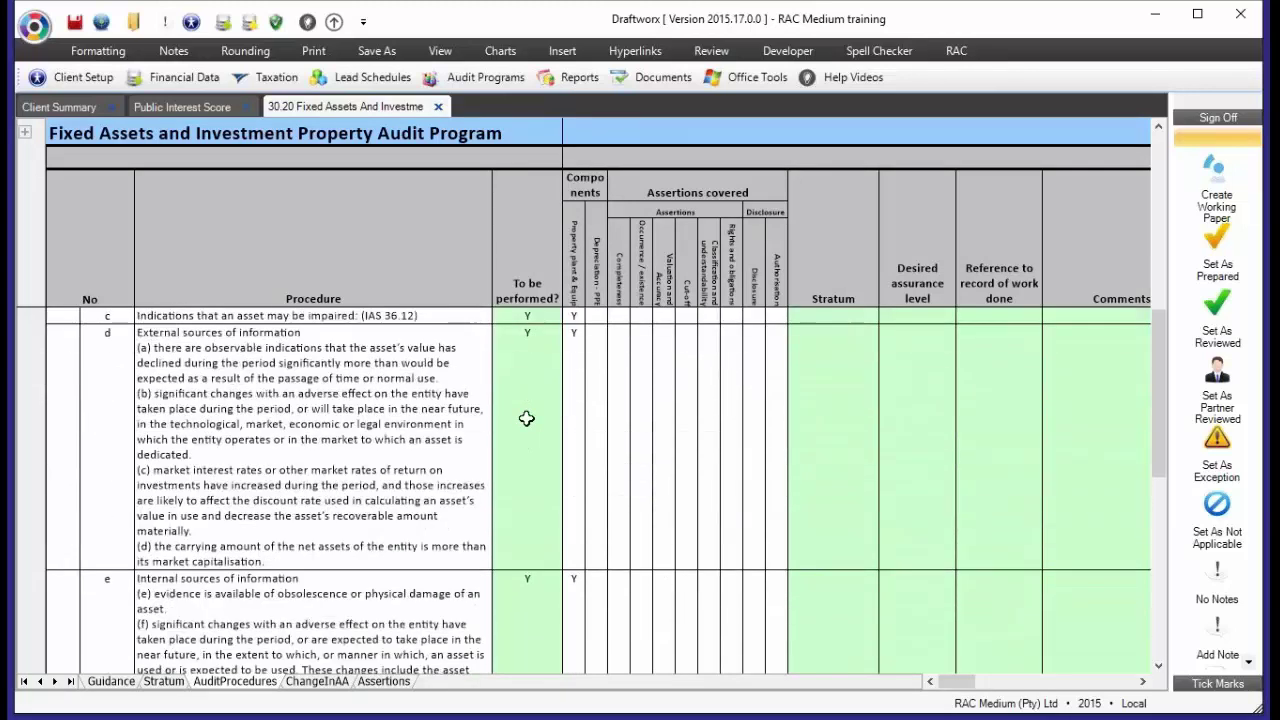
scroll(526, 418, down, 15)
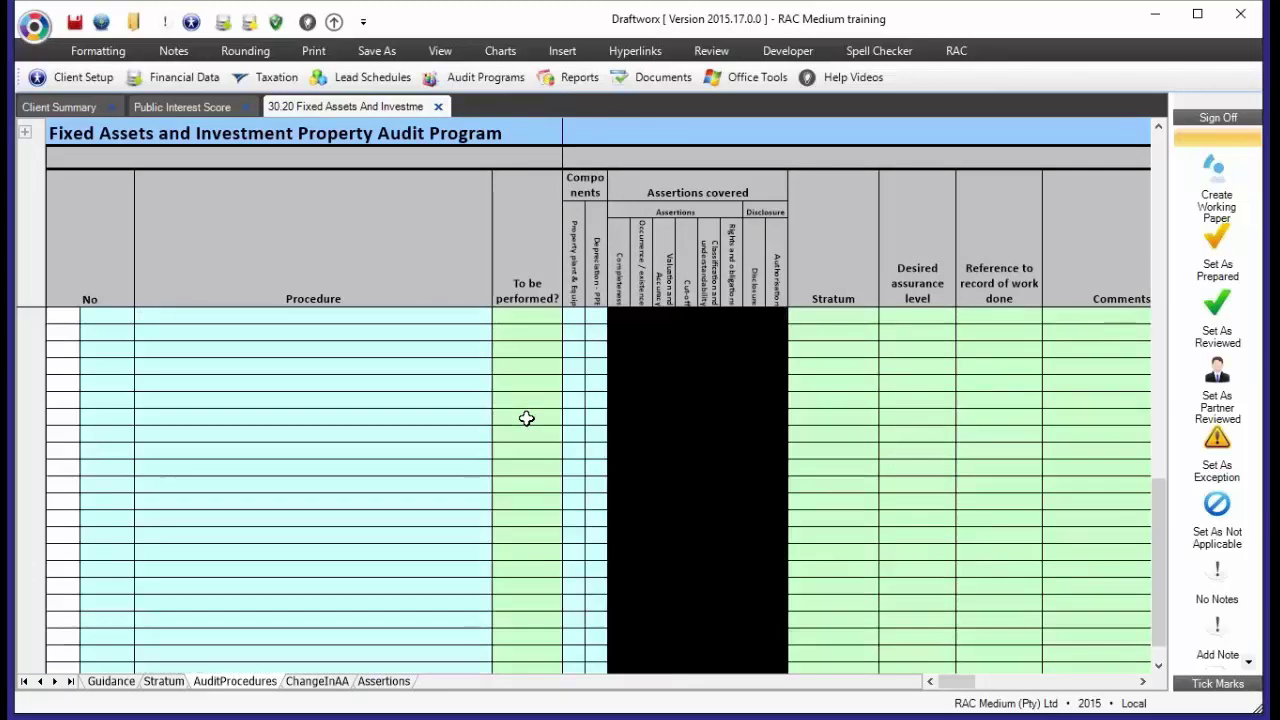
scroll(526, 418, down, 5)
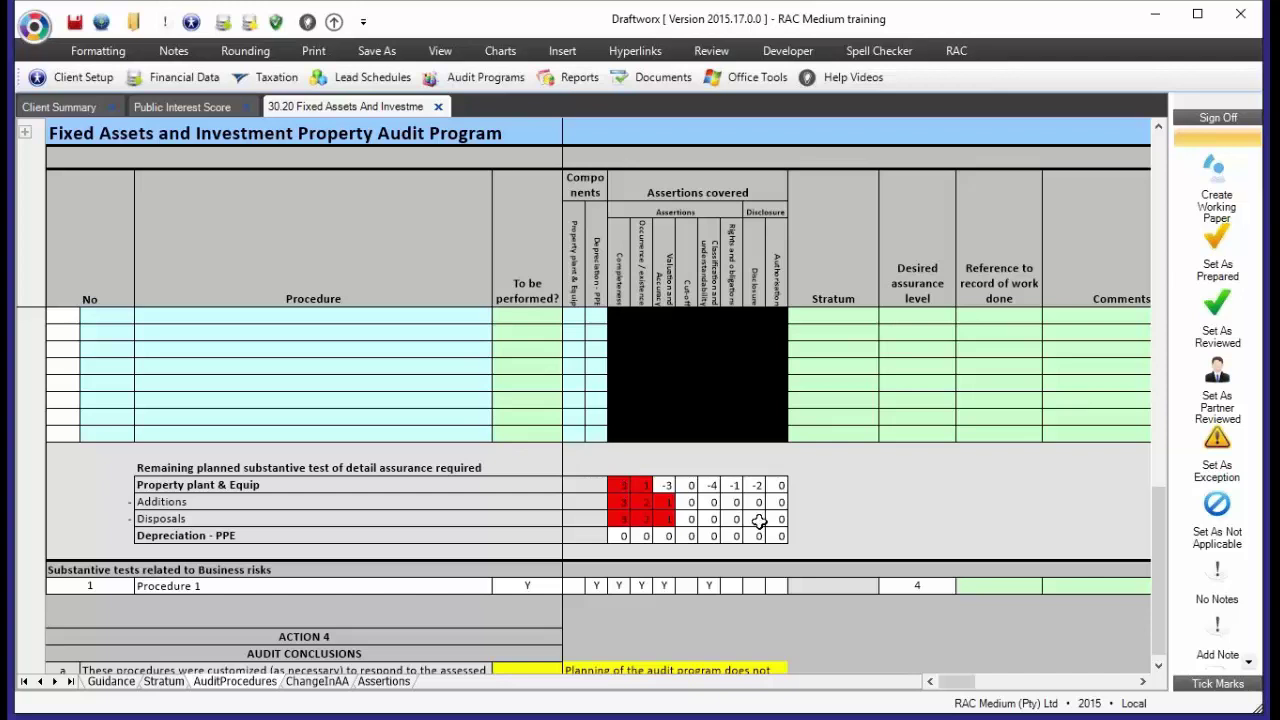
scroll(847, 518, up, 4)
scroll(847, 518, up, 10)
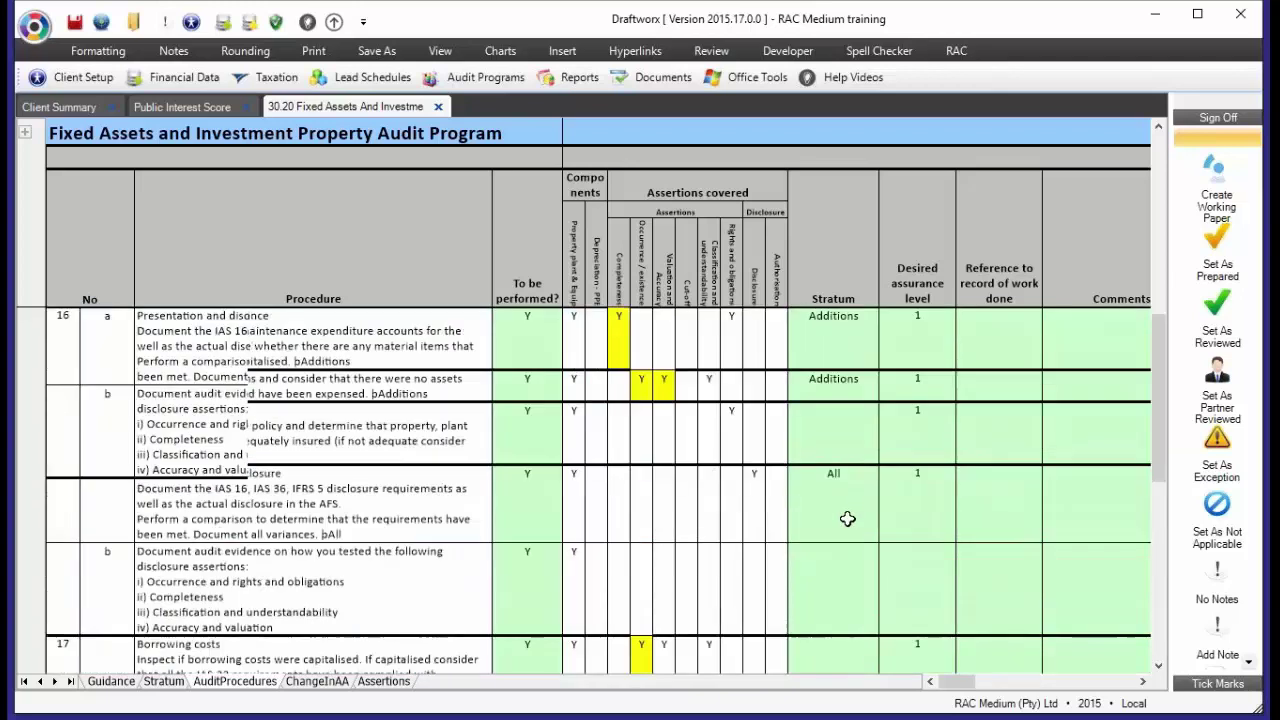
scroll(847, 518, up, 6)
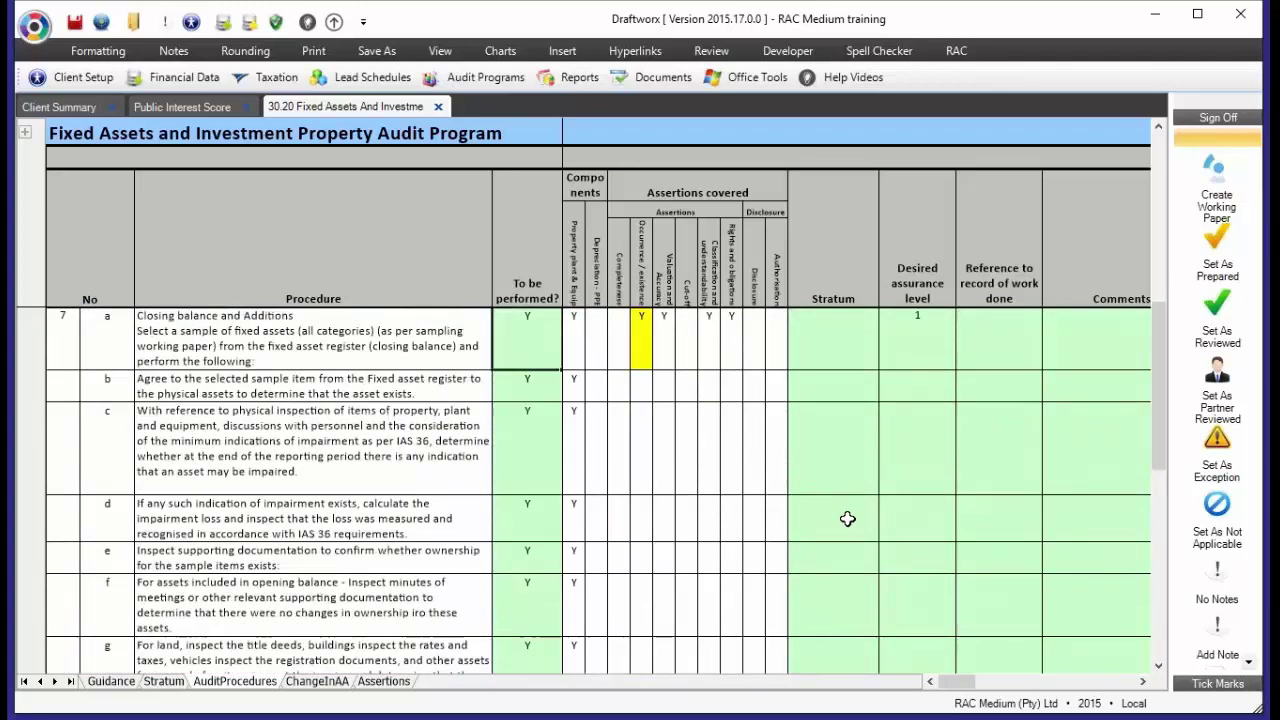
click(918, 400)
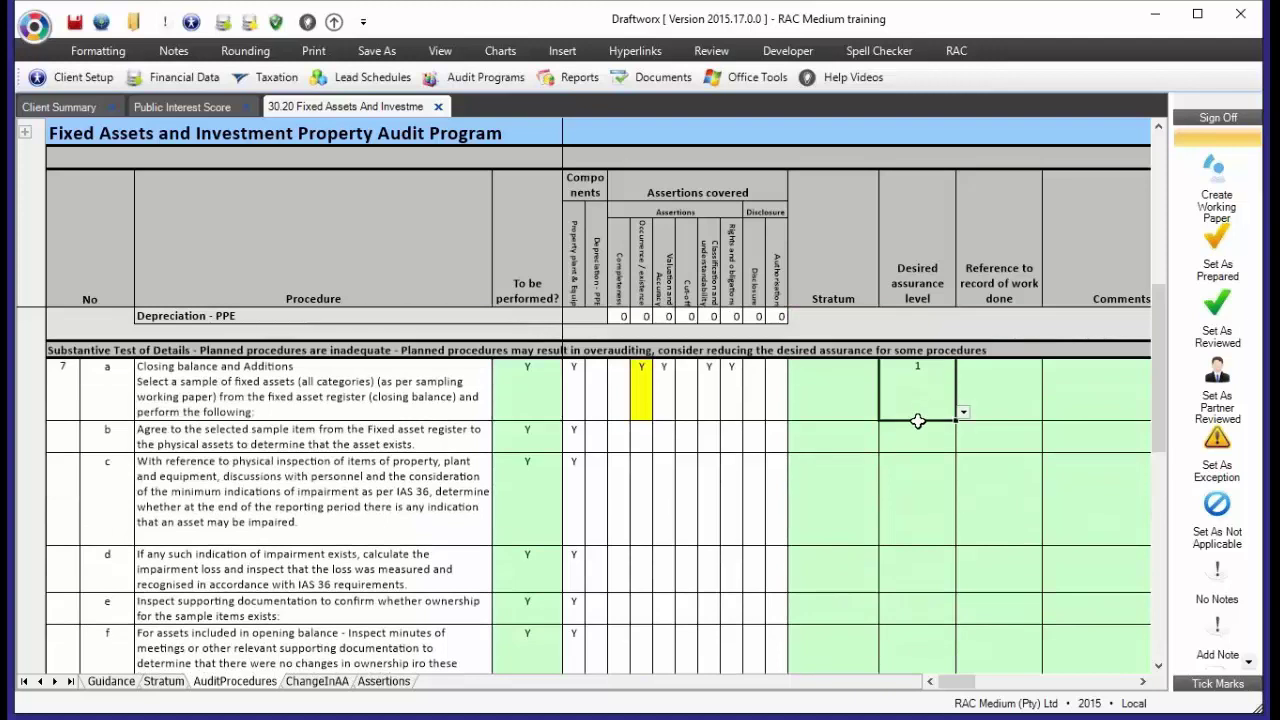
text(2)
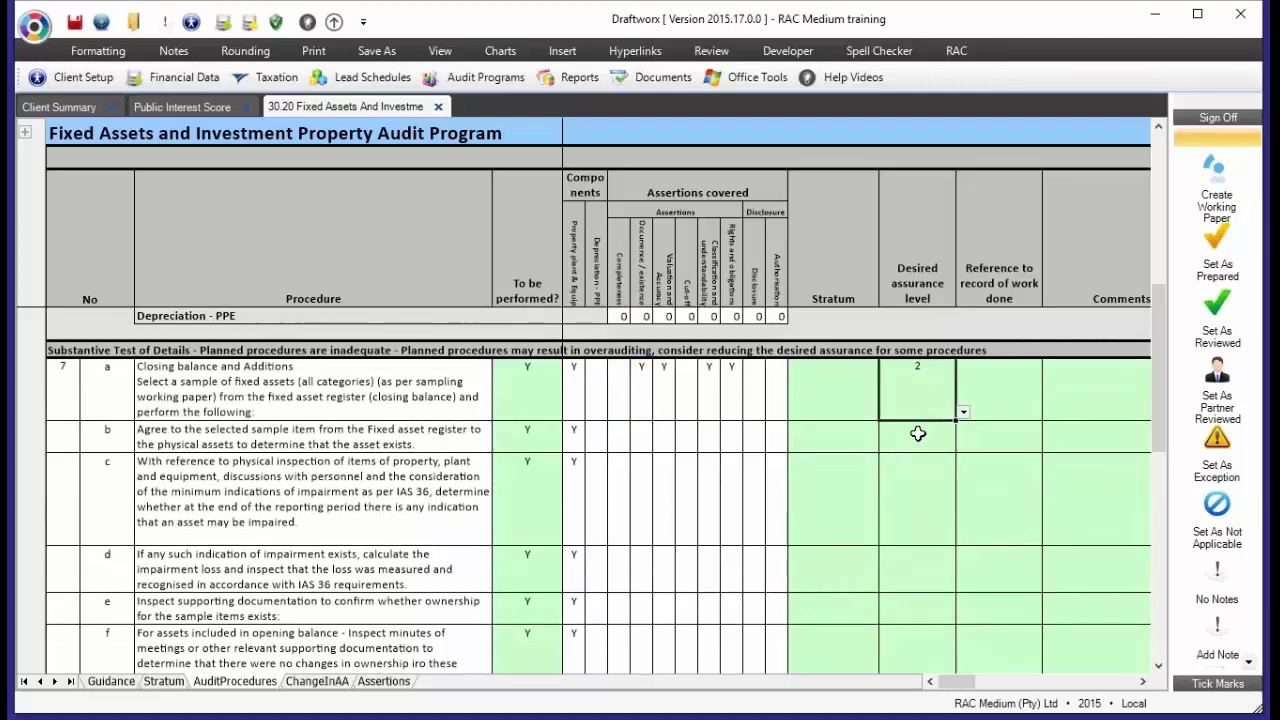
Set row 9a's desired assurance level to 4
scroll(905, 480, down, 5)
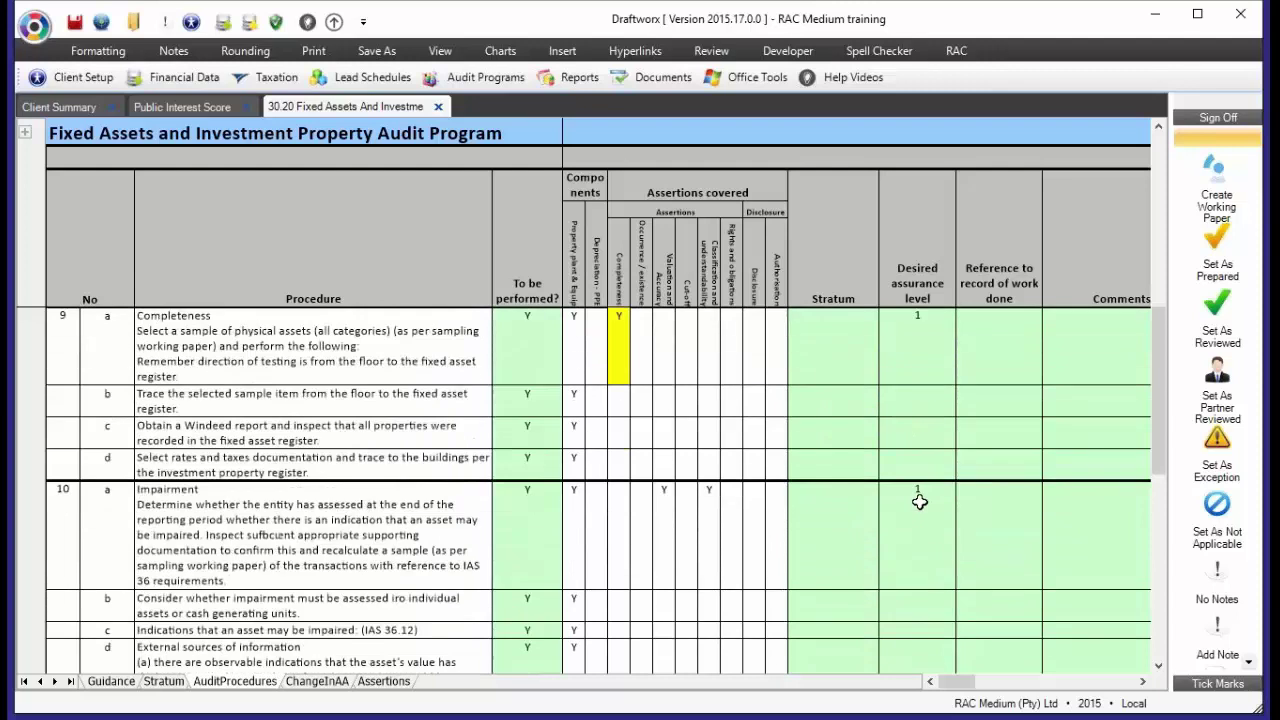
click(921, 360)
click(915, 432)
click(922, 358)
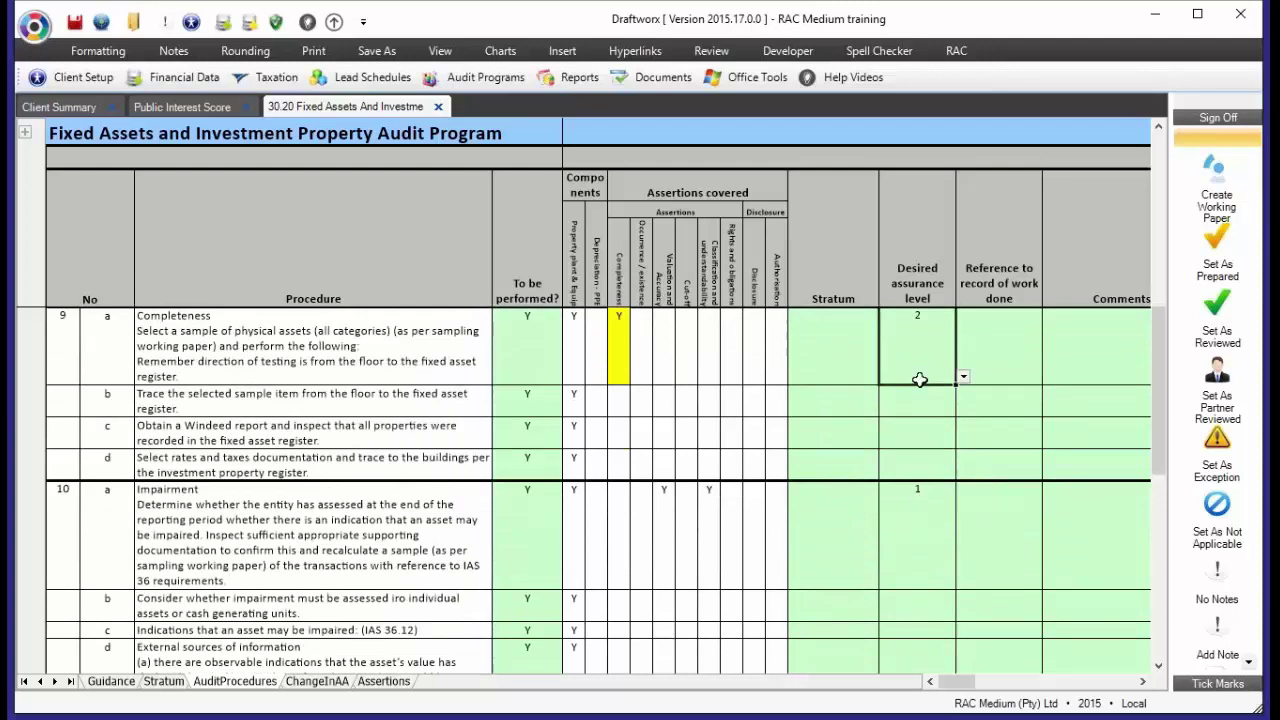
text(3)
key(BackSpace)
text(4)
click(909, 394)
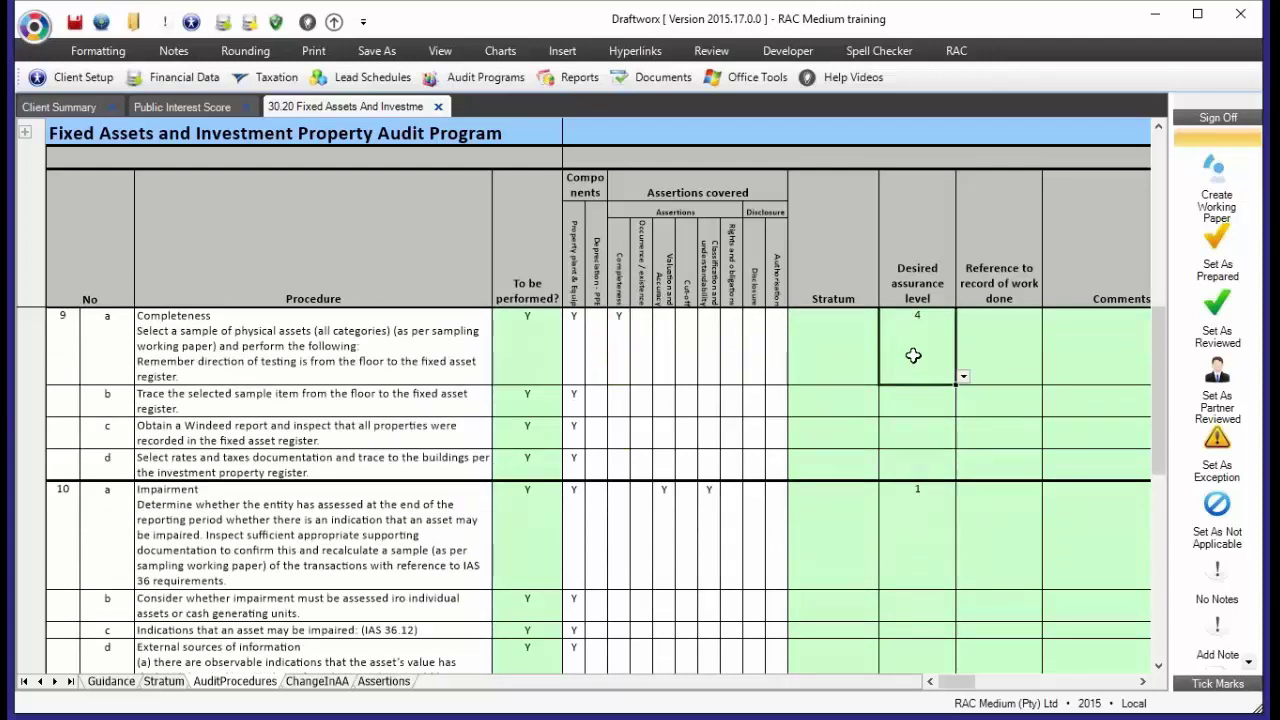
click(911, 354)
scroll(903, 472, down, 5)
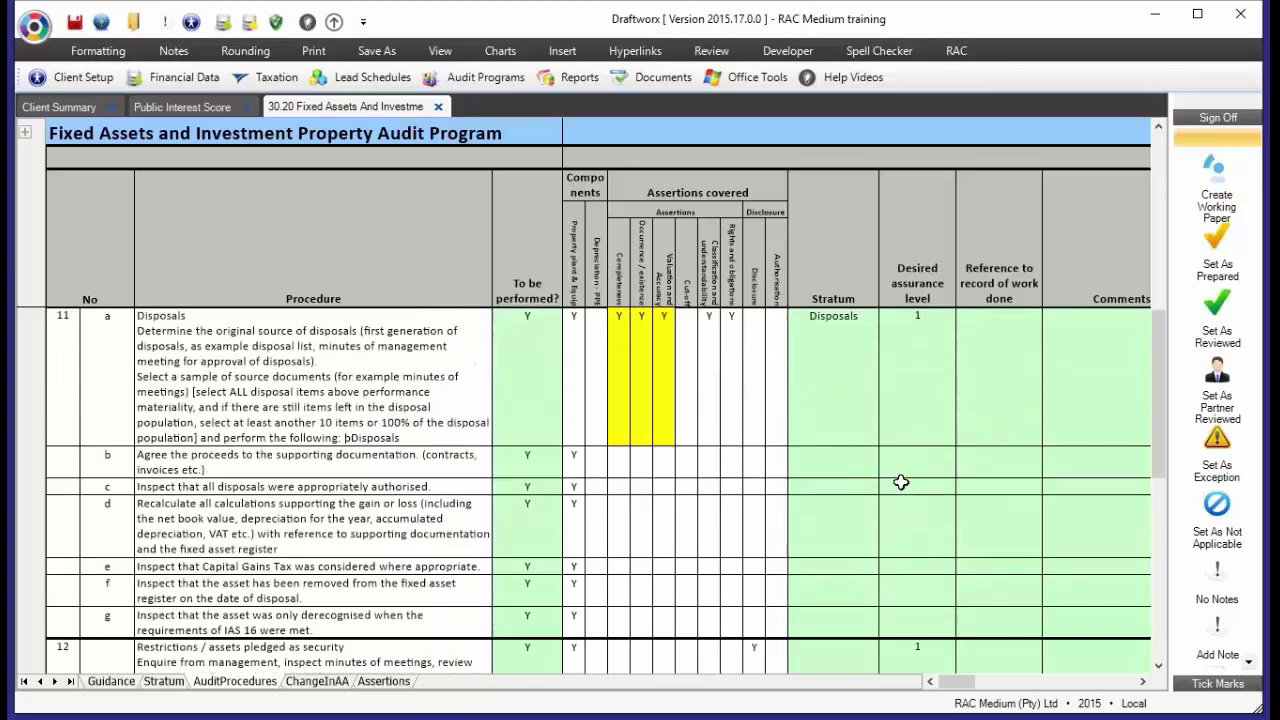
Raise row 11a's desired assurance level through 2 and 3 to 4
click(915, 365)
text(2)
click(925, 490)
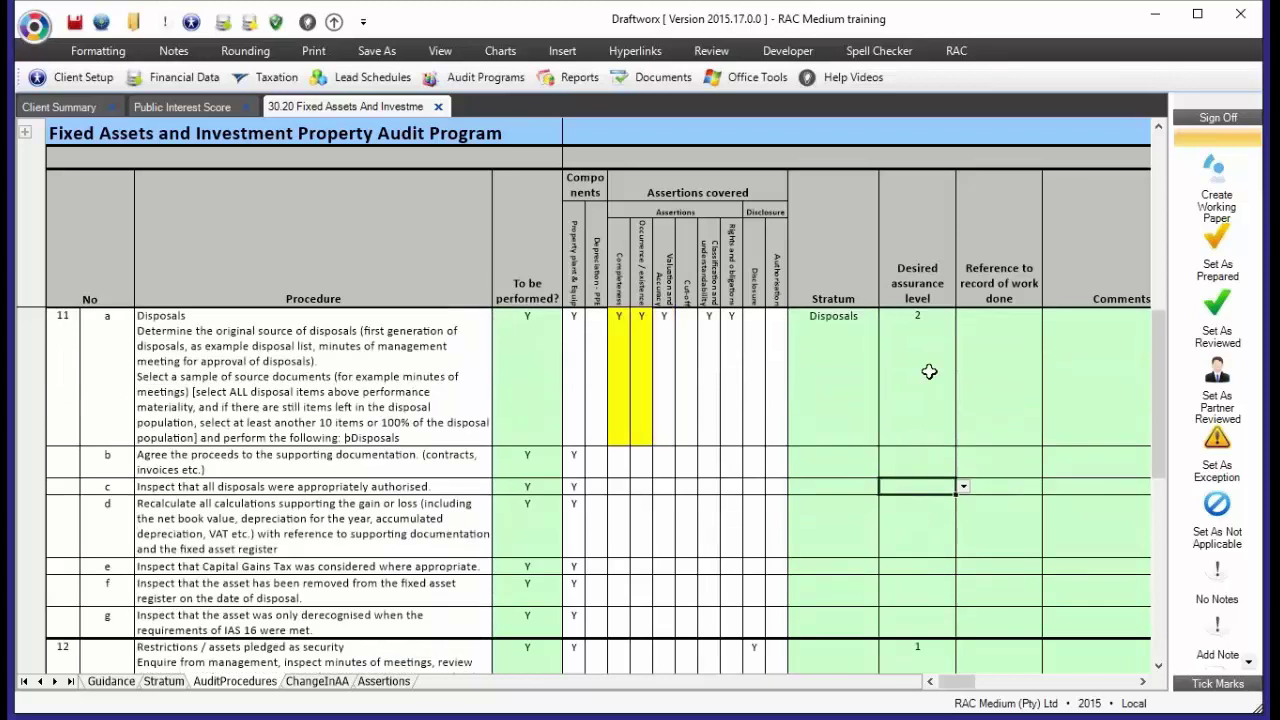
click(925, 385)
text(3)
key(Return)
click(931, 383)
text(4)
click(926, 471)
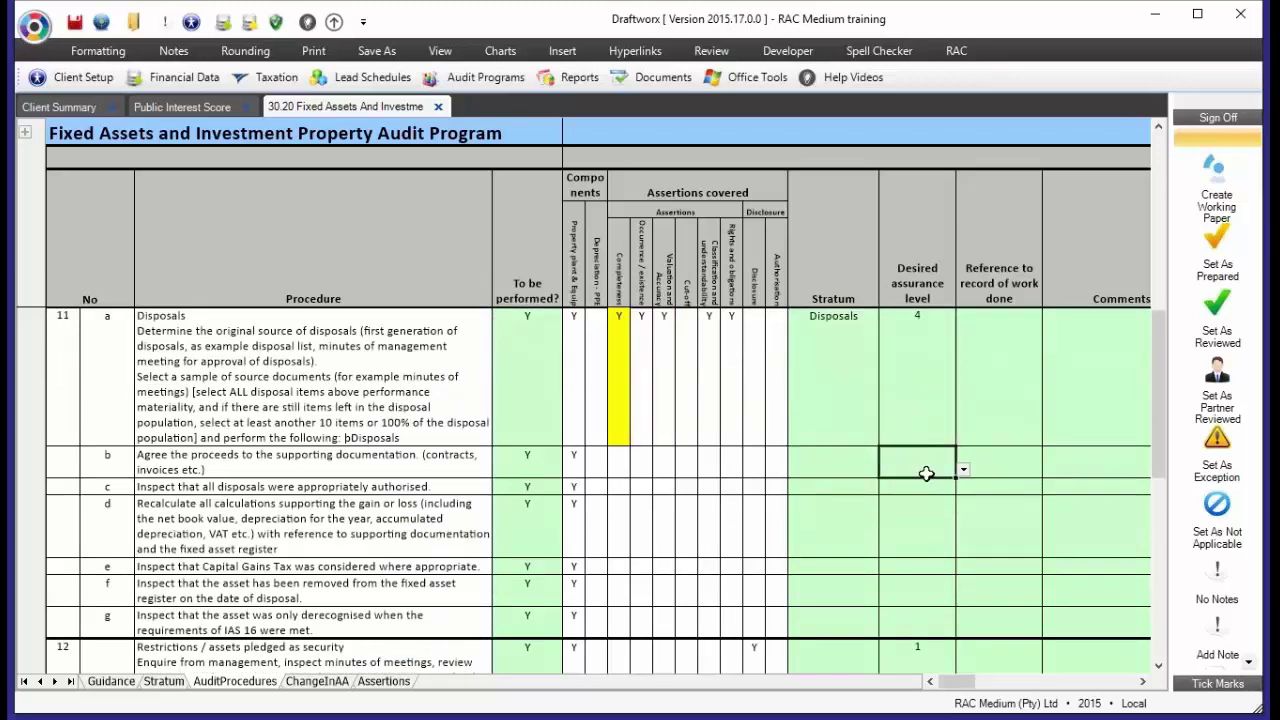
click(934, 362)
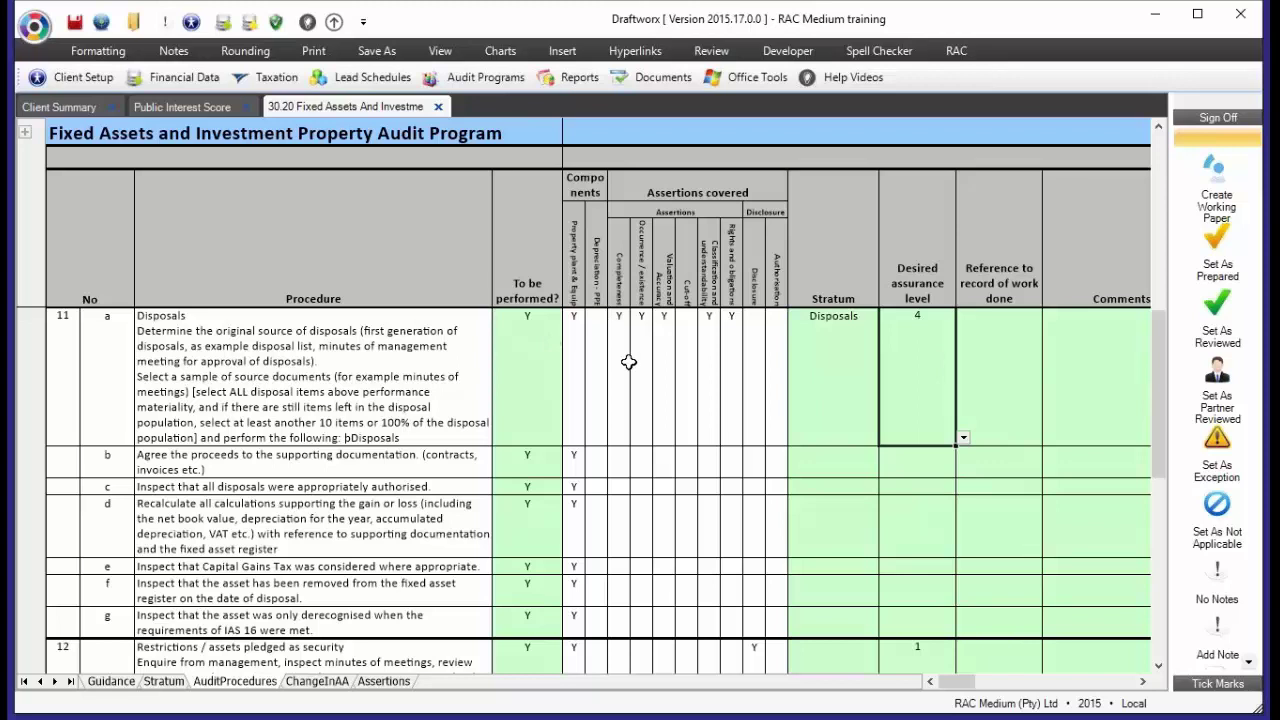
Set row 13's desired assurance level to 4 and update row 14's level
scroll(851, 517, down, 2)
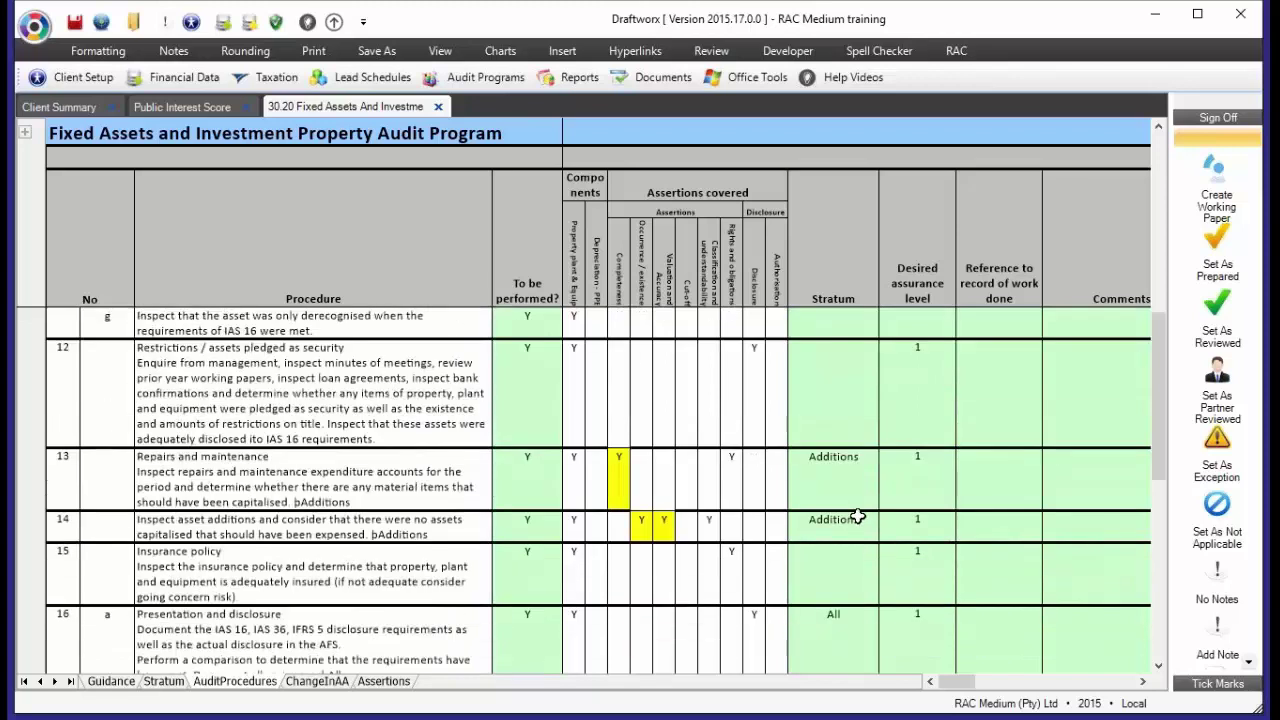
click(915, 486)
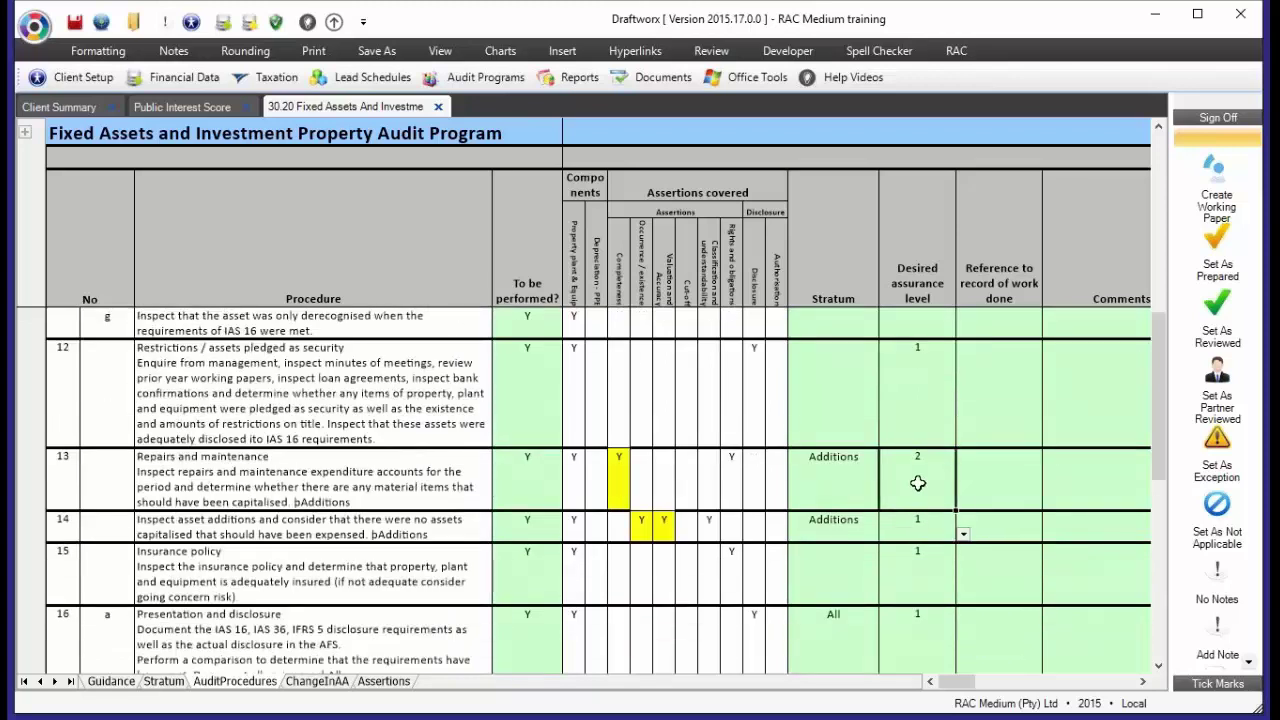
text(3)
key(BackSpace)
text(4)
click(916, 525)
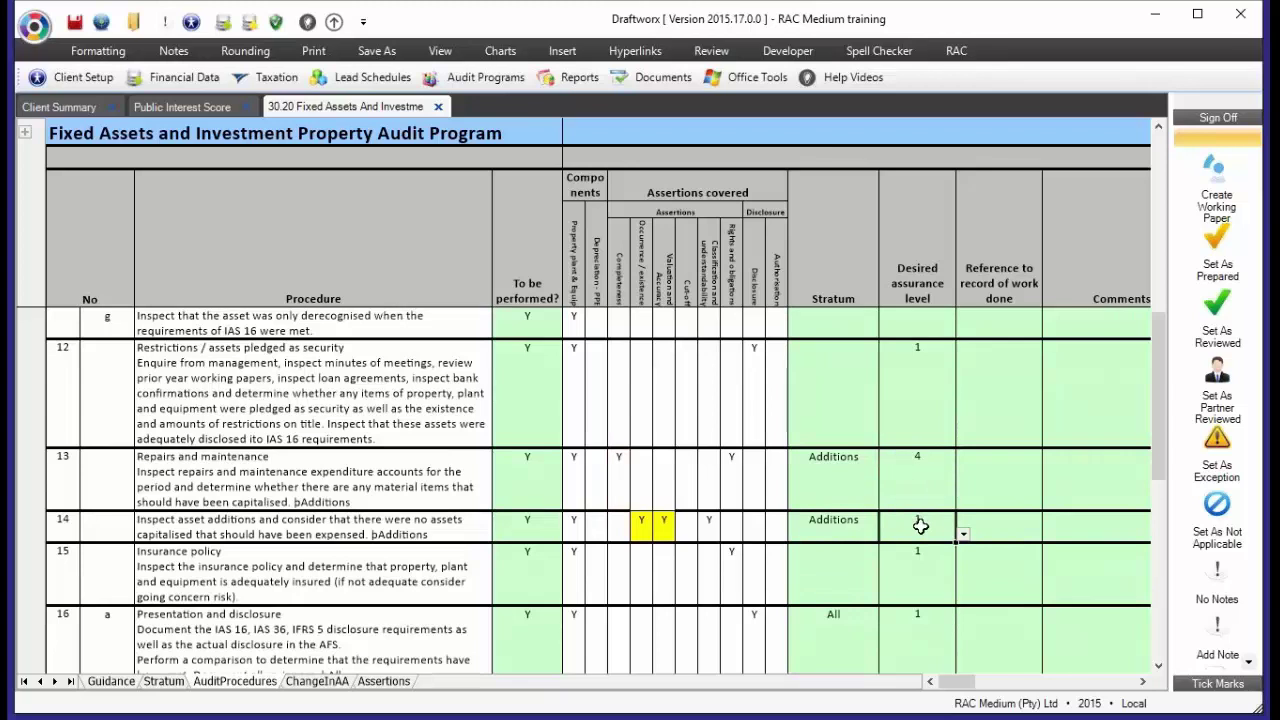
click(920, 608)
Review the remaining shortfall figures and select the 'Planning completed adequately' conclusion
scroll(922, 600, down, 10)
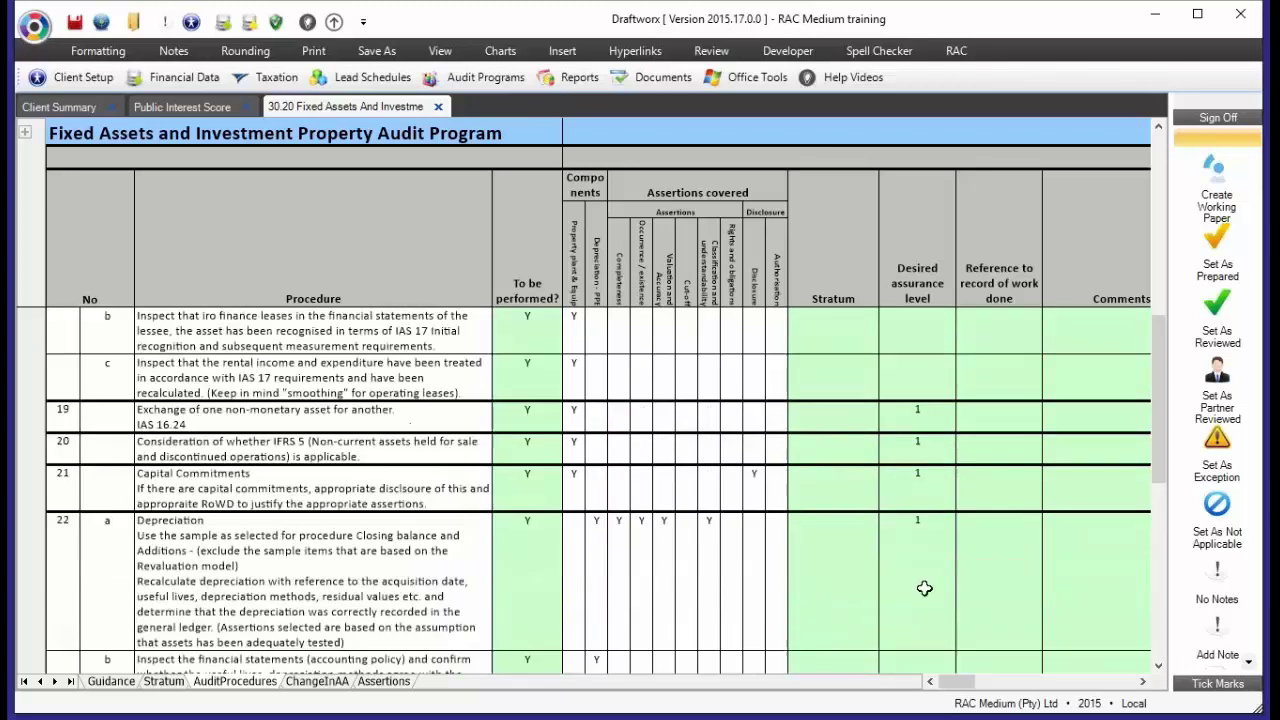
scroll(922, 589, down, 10)
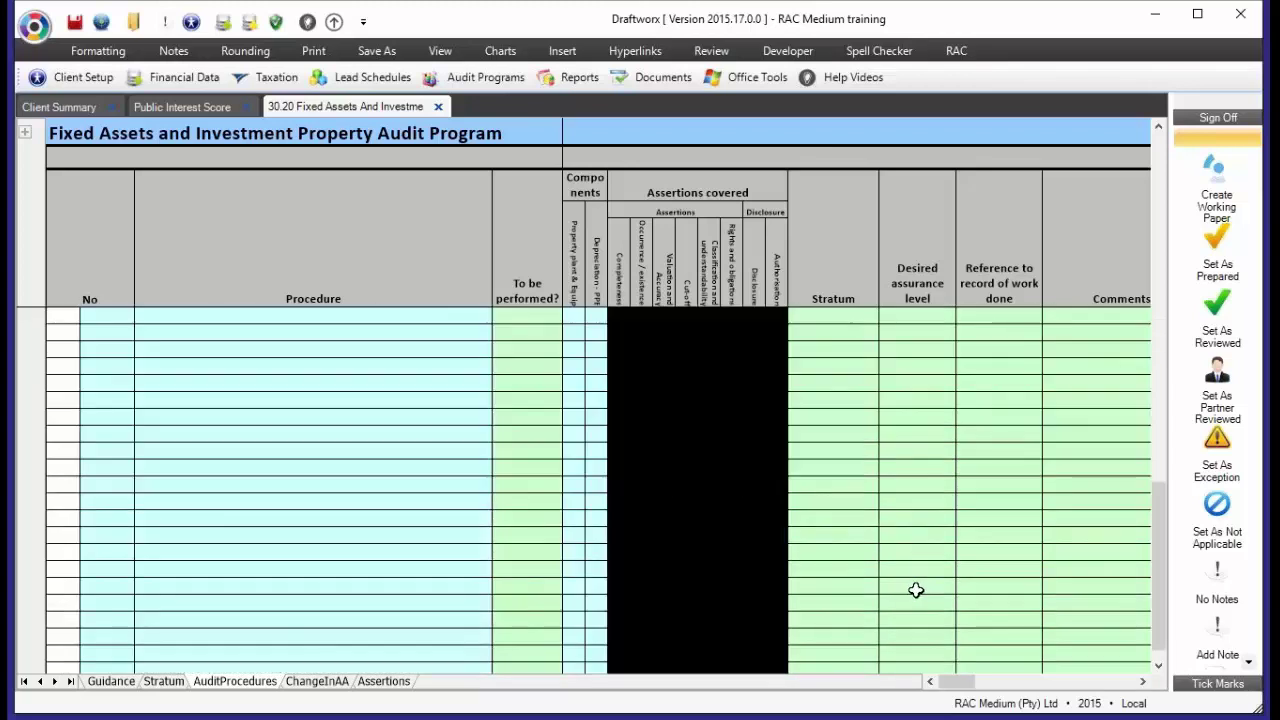
scroll(916, 590, down, 1)
scroll(720, 491, down, 1)
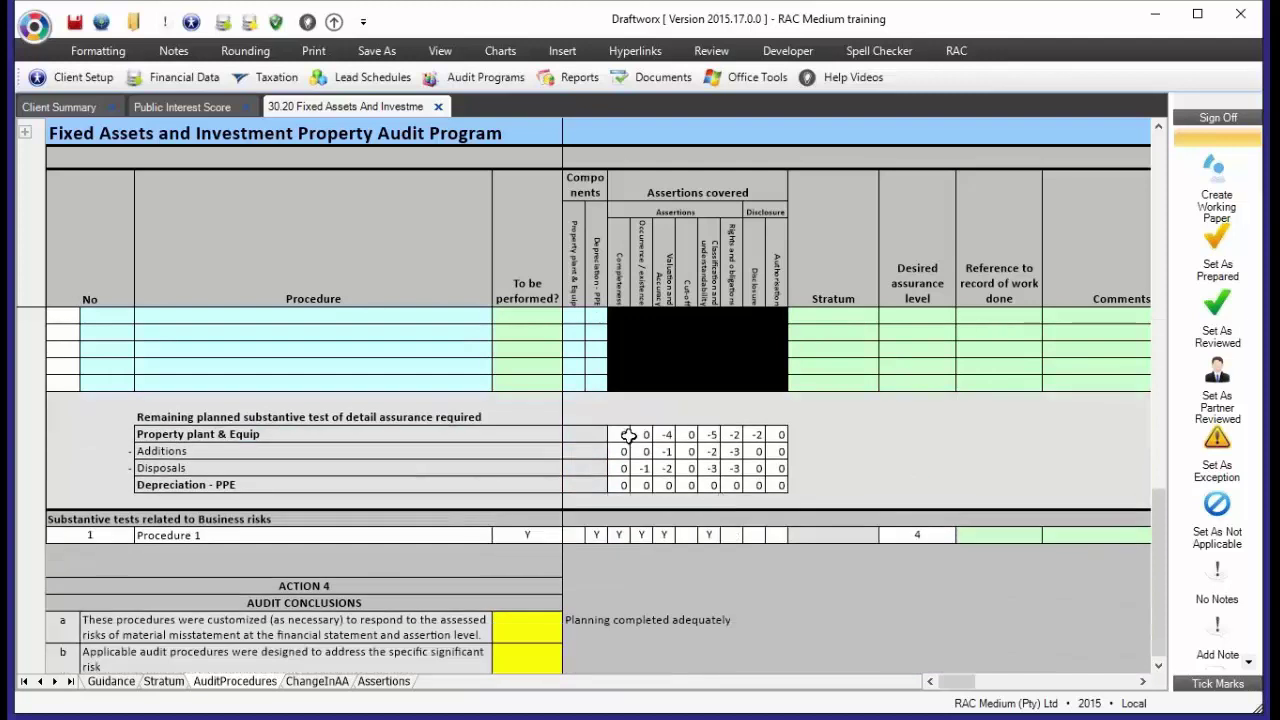
drag(624, 434, 790, 494)
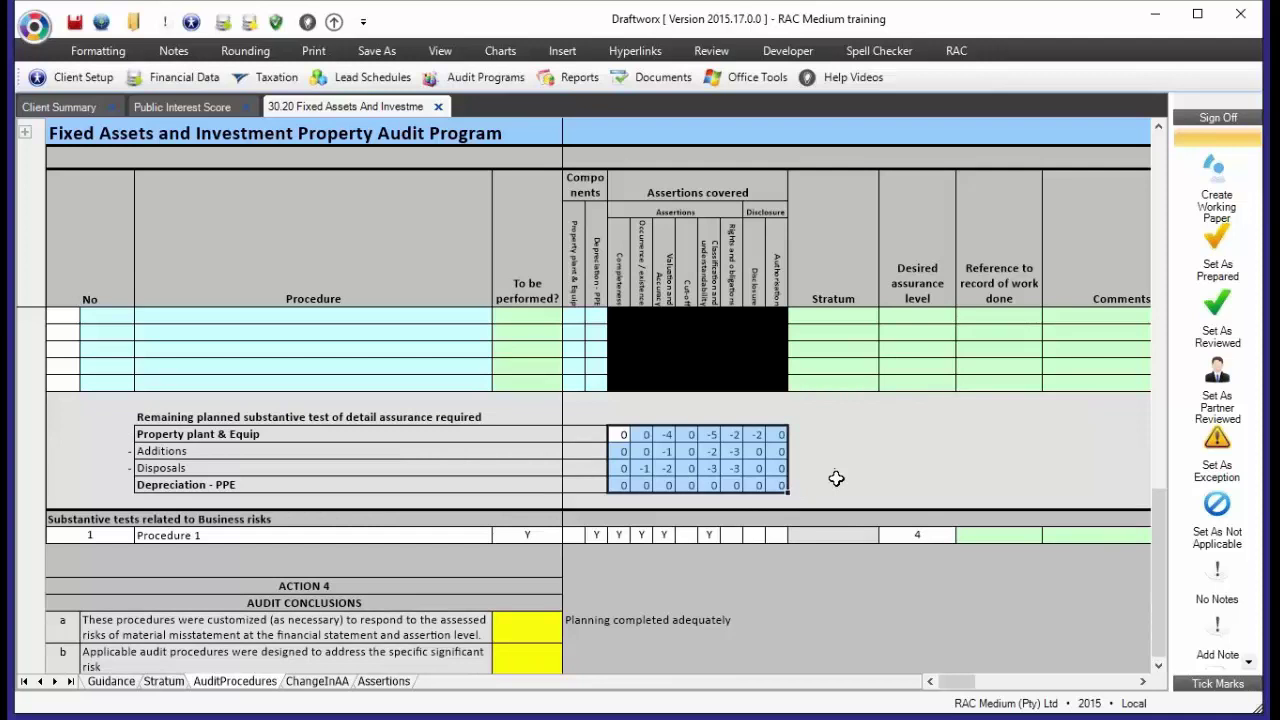
click(688, 617)
scroll(898, 595, down, 1)
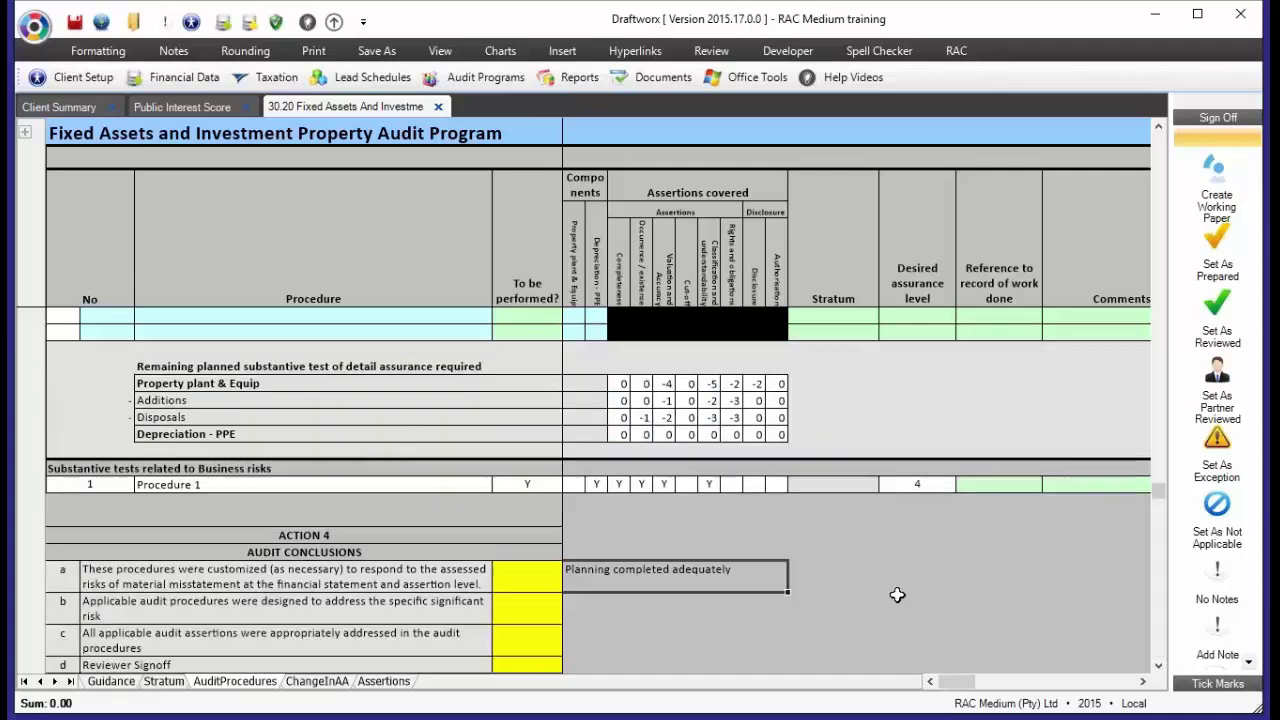
click(163, 681)
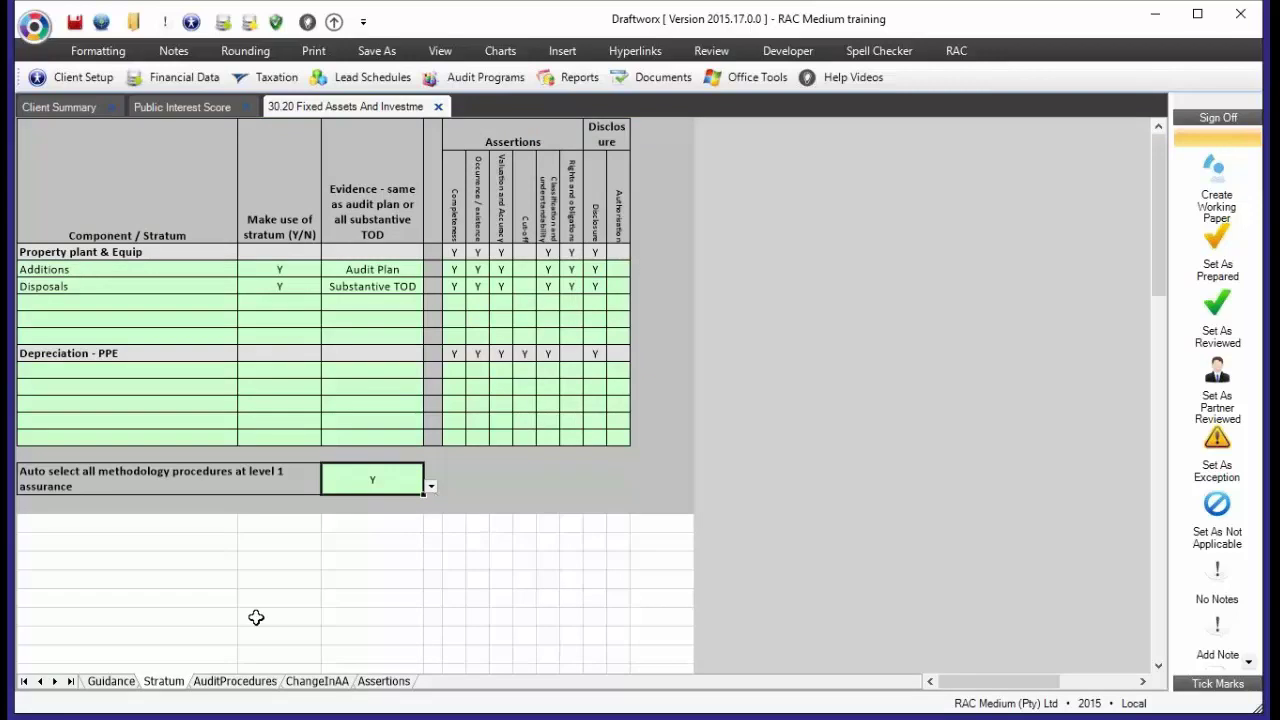
click(236, 681)
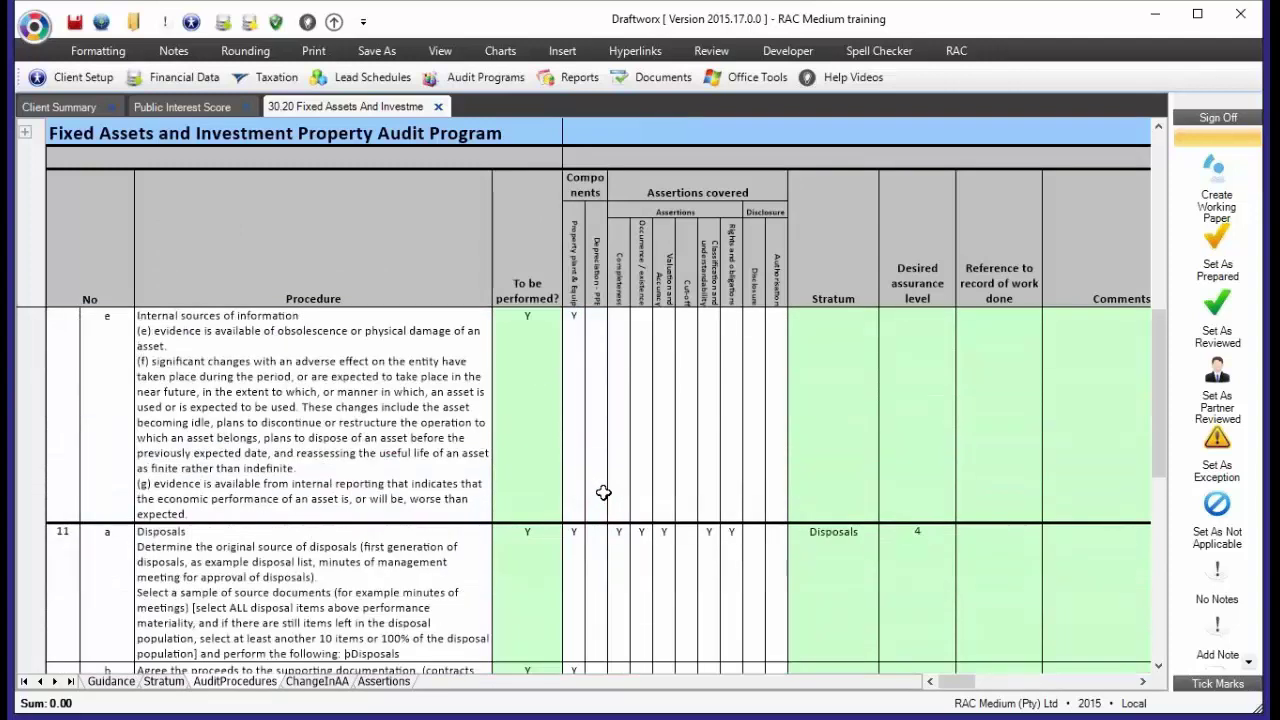
scroll(603, 492, down, 1)
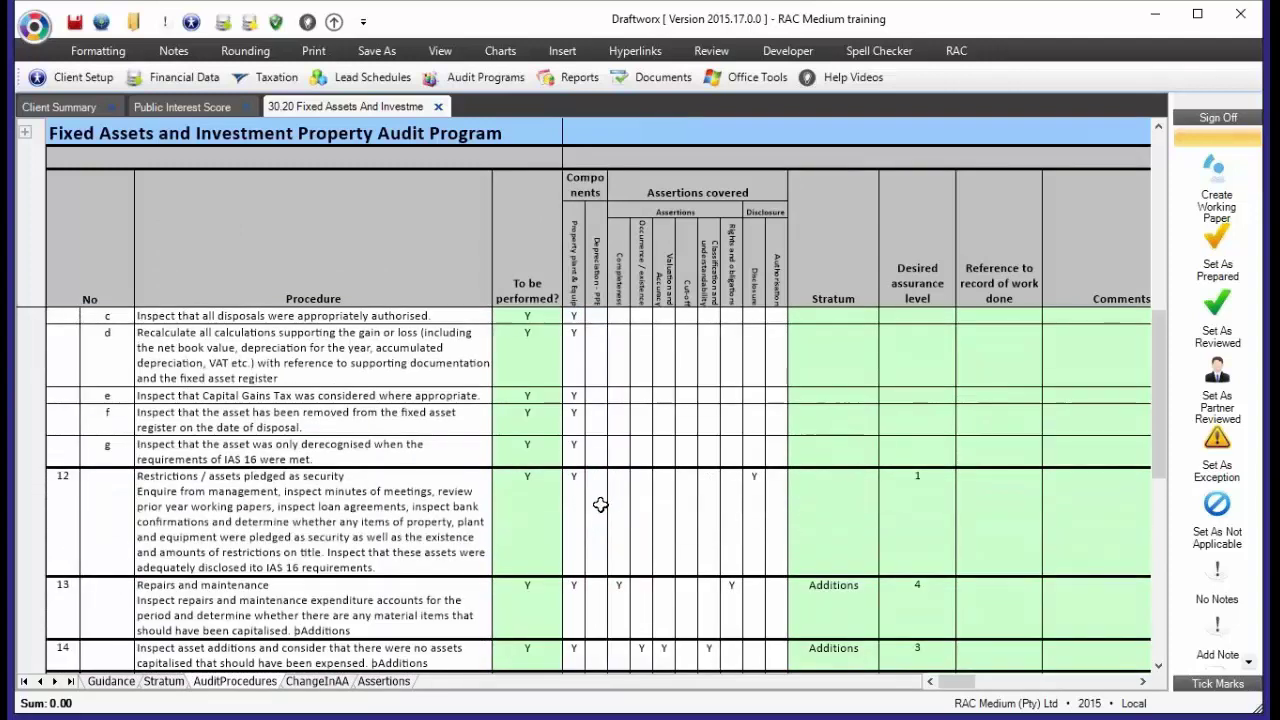
scroll(601, 500, down, 1)
scroll(600, 505, down, 1)
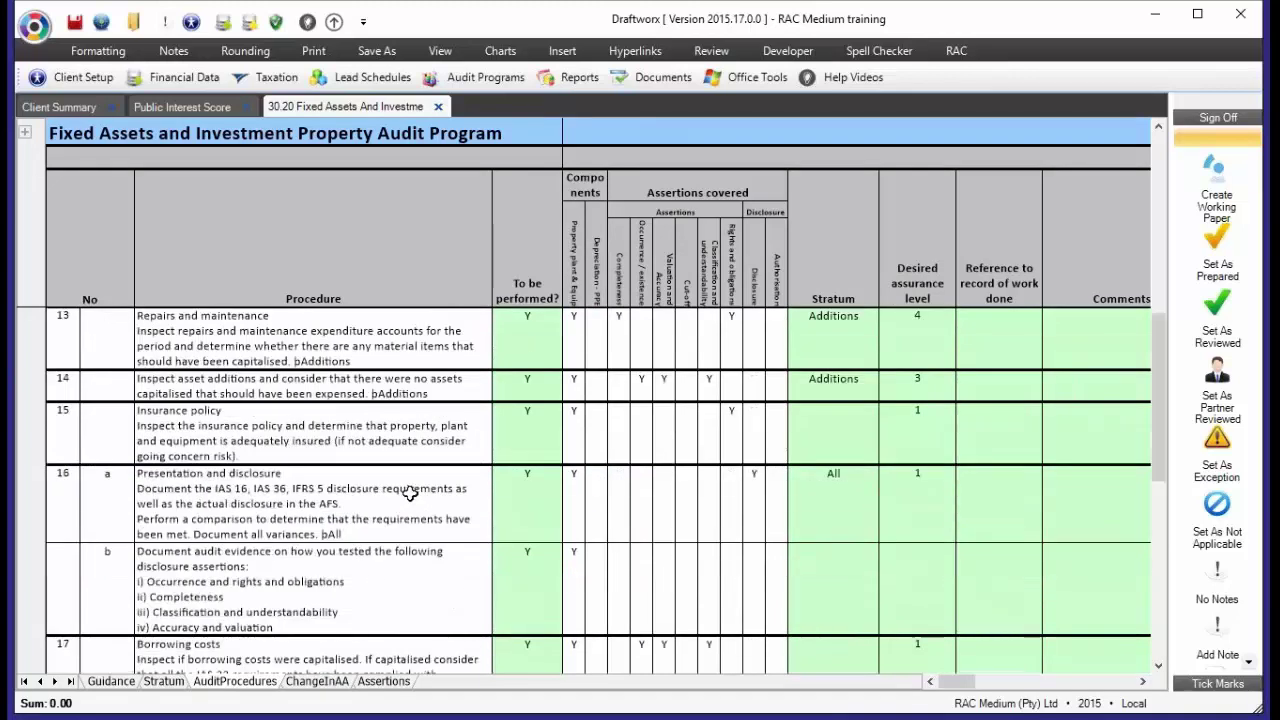
scroll(408, 492, up, 4)
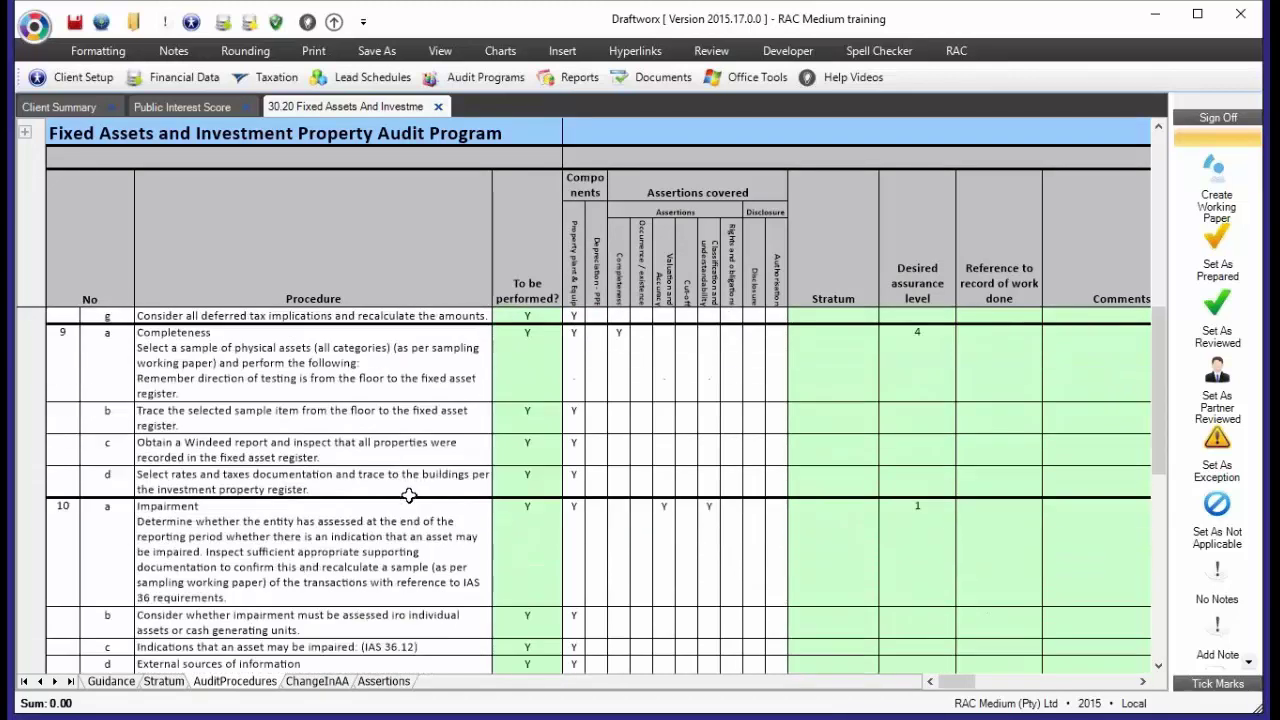
scroll(408, 497, down, 2)
scroll(408, 497, up, 3)
scroll(408, 497, down, 2)
scroll(408, 497, down, 3)
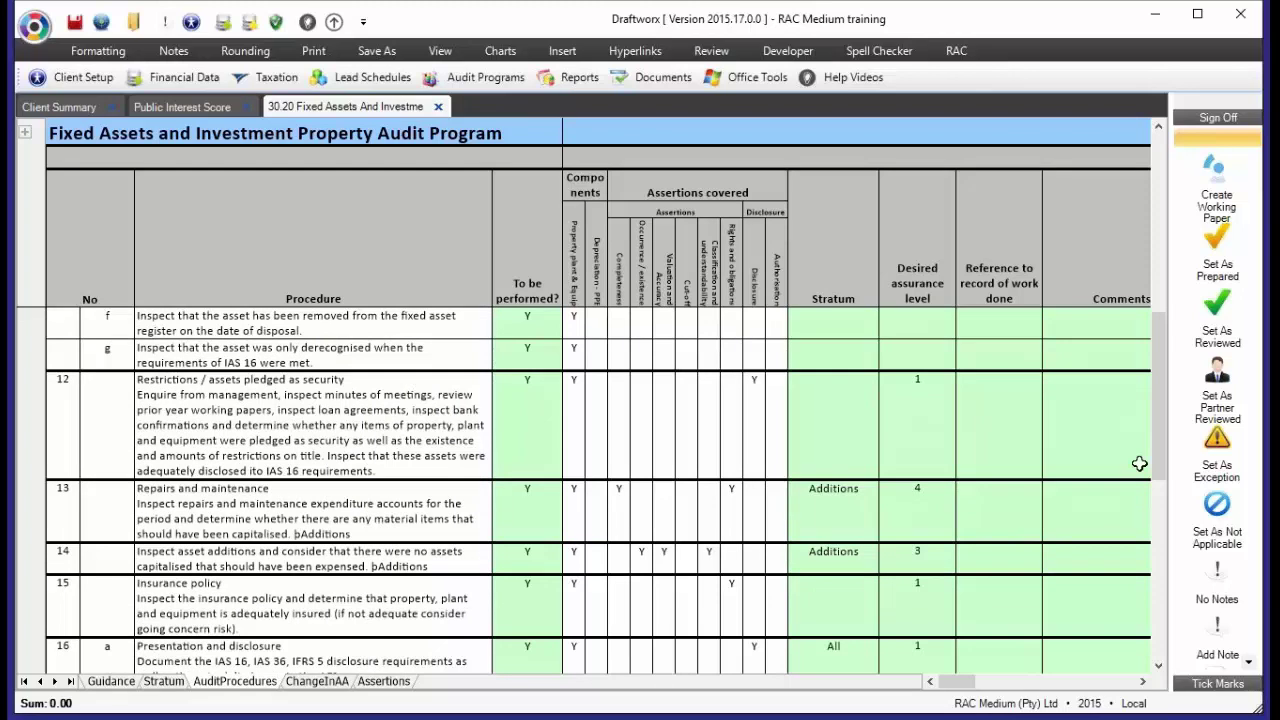
scroll(1145, 463, down, 3)
scroll(588, 549, down, 3)
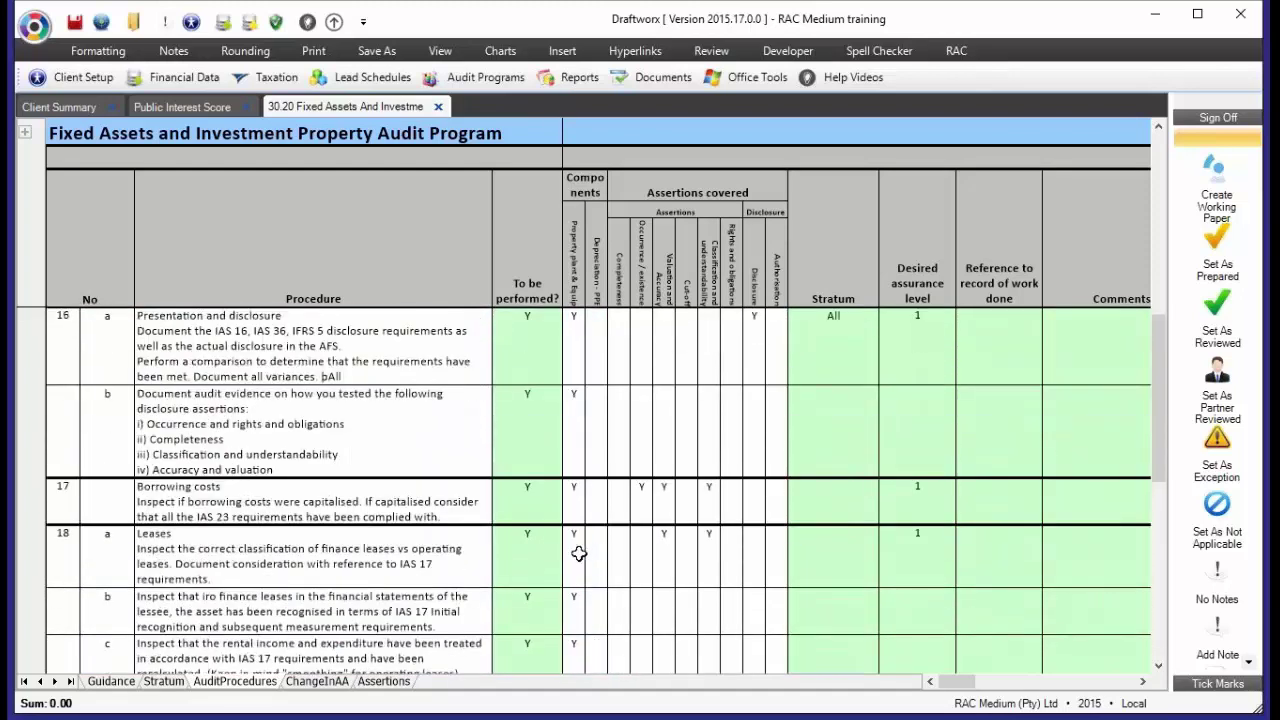
scroll(579, 554, down, 3)
click(263, 488)
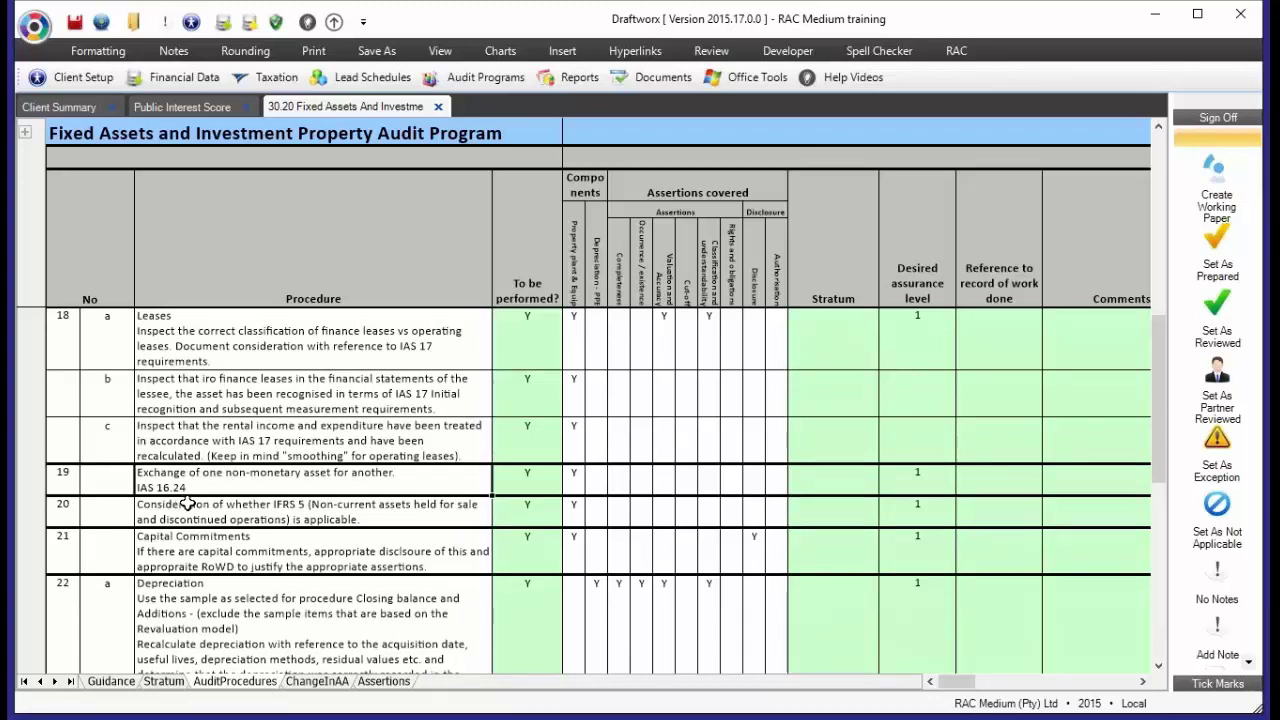
Mark row 19's non-monetary asset exchange test as N and switch to the Stratum sheet
click(533, 488)
text(n)
key(Return)
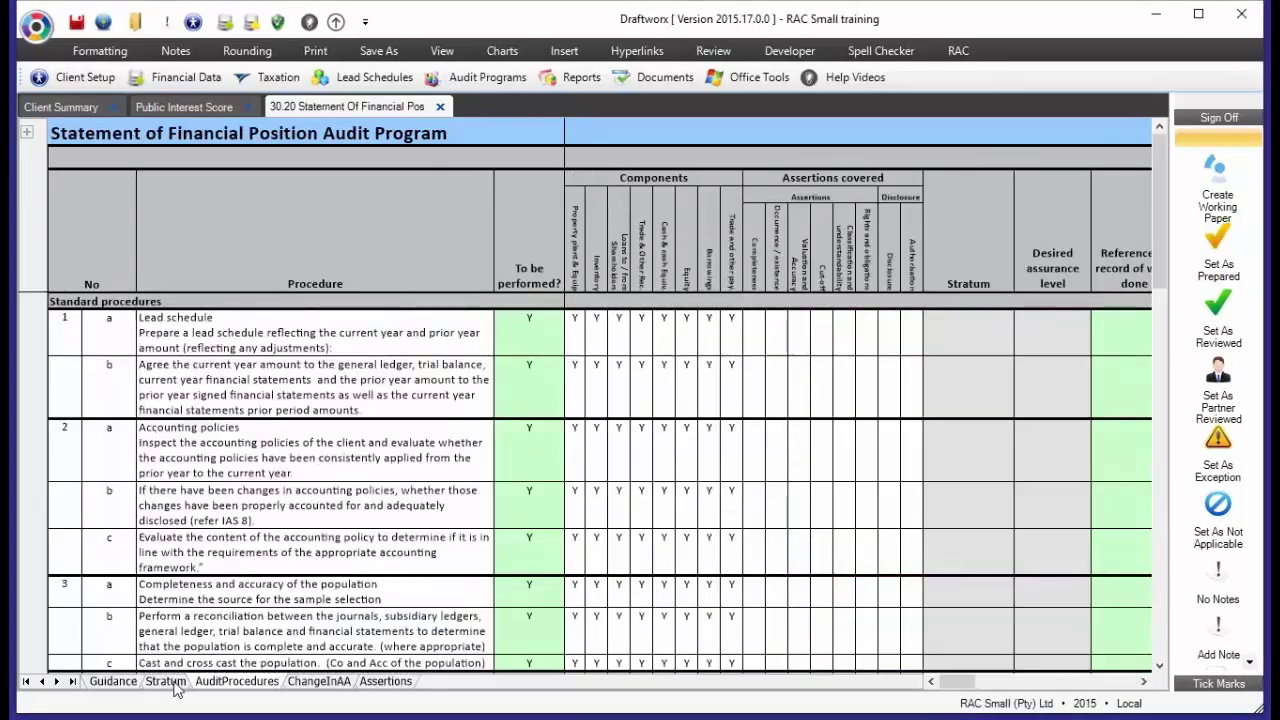
click(165, 681)
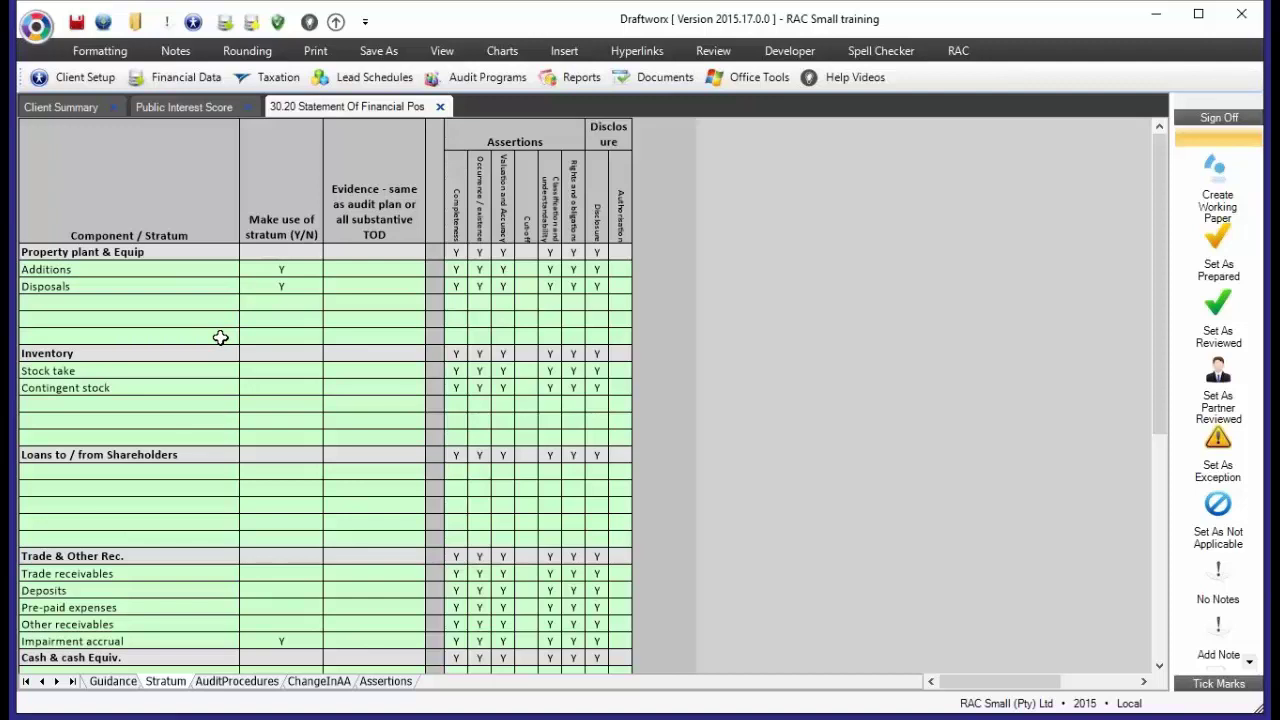
Set the evidence for the Additions and Disposals strata to Audit Plan
click(303, 271)
click(295, 288)
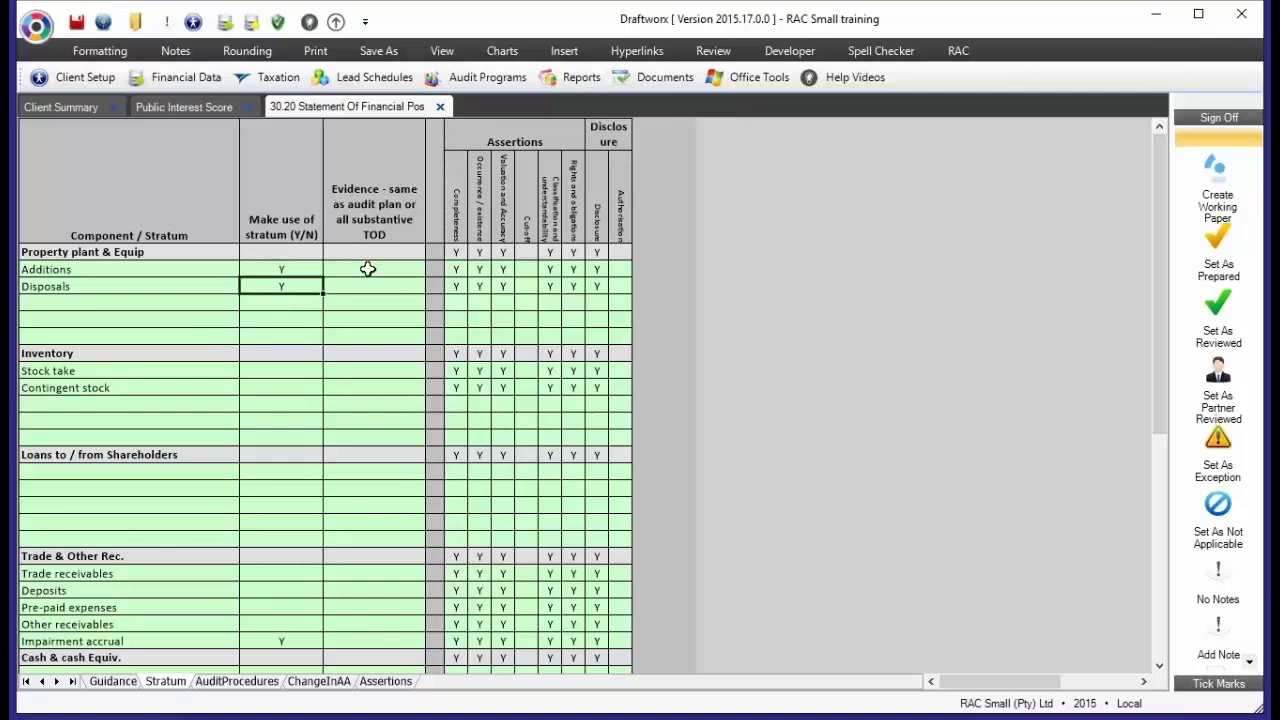
click(368, 271)
click(432, 269)
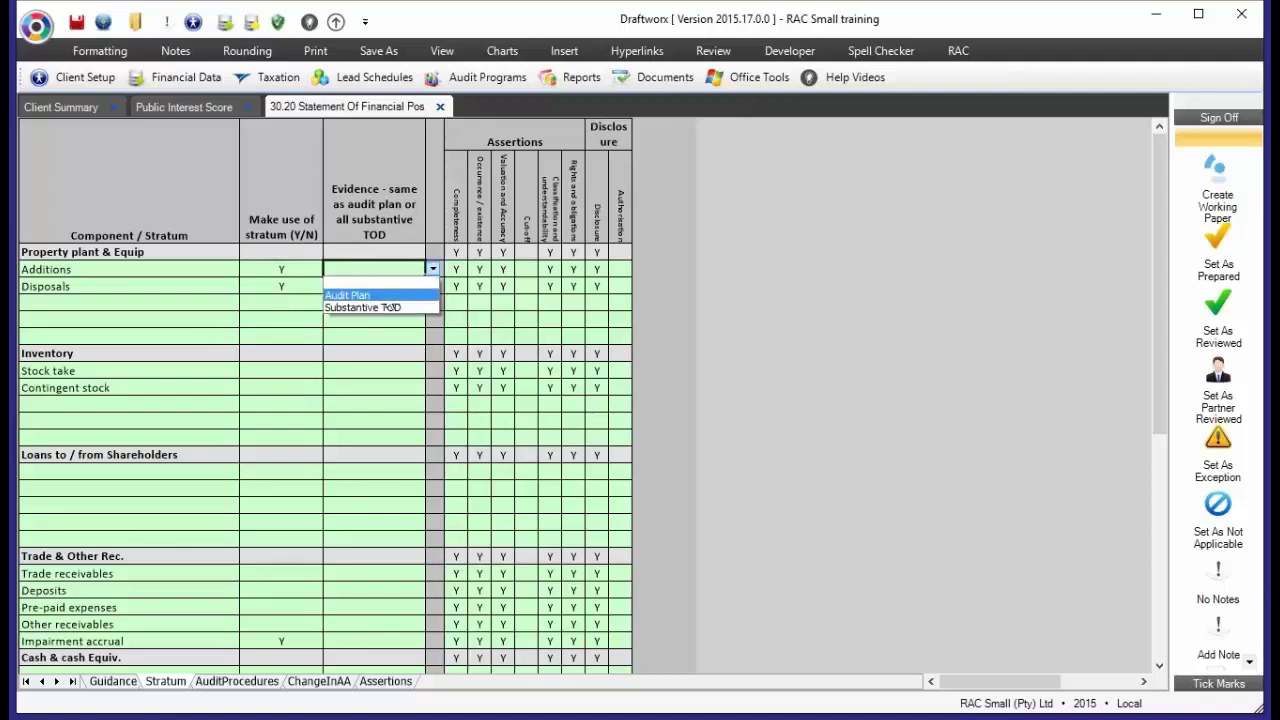
click(383, 288)
click(383, 288)
click(433, 287)
click(370, 305)
Set the Impairment accrual stratum's evidence to Audit Plan under Trade & Other Rec
scroll(390, 400, down, 3)
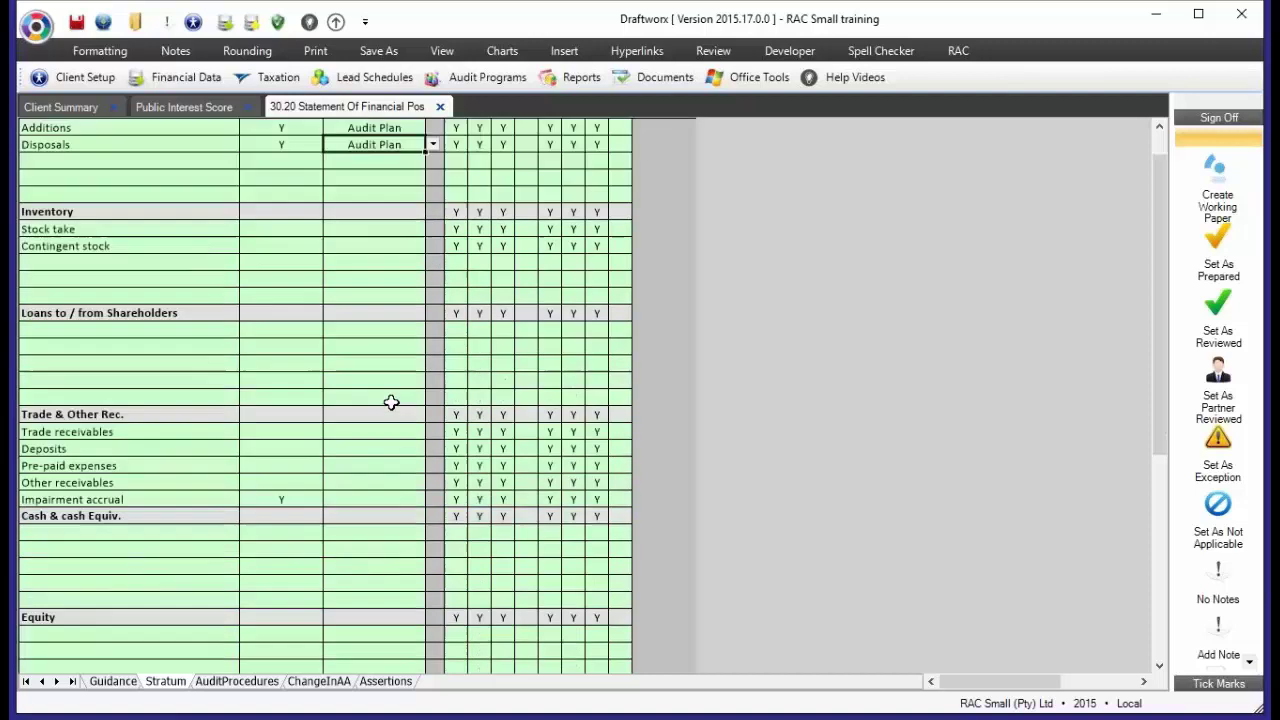
click(344, 495)
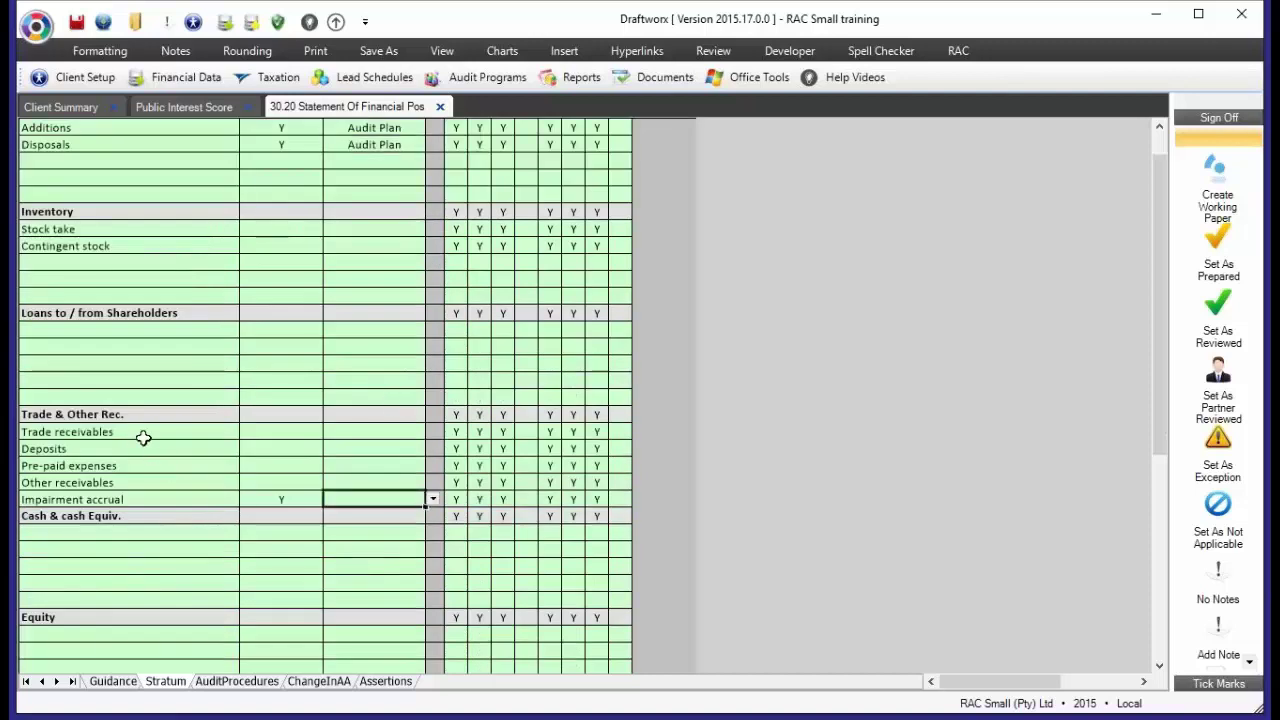
drag(134, 437, 137, 499)
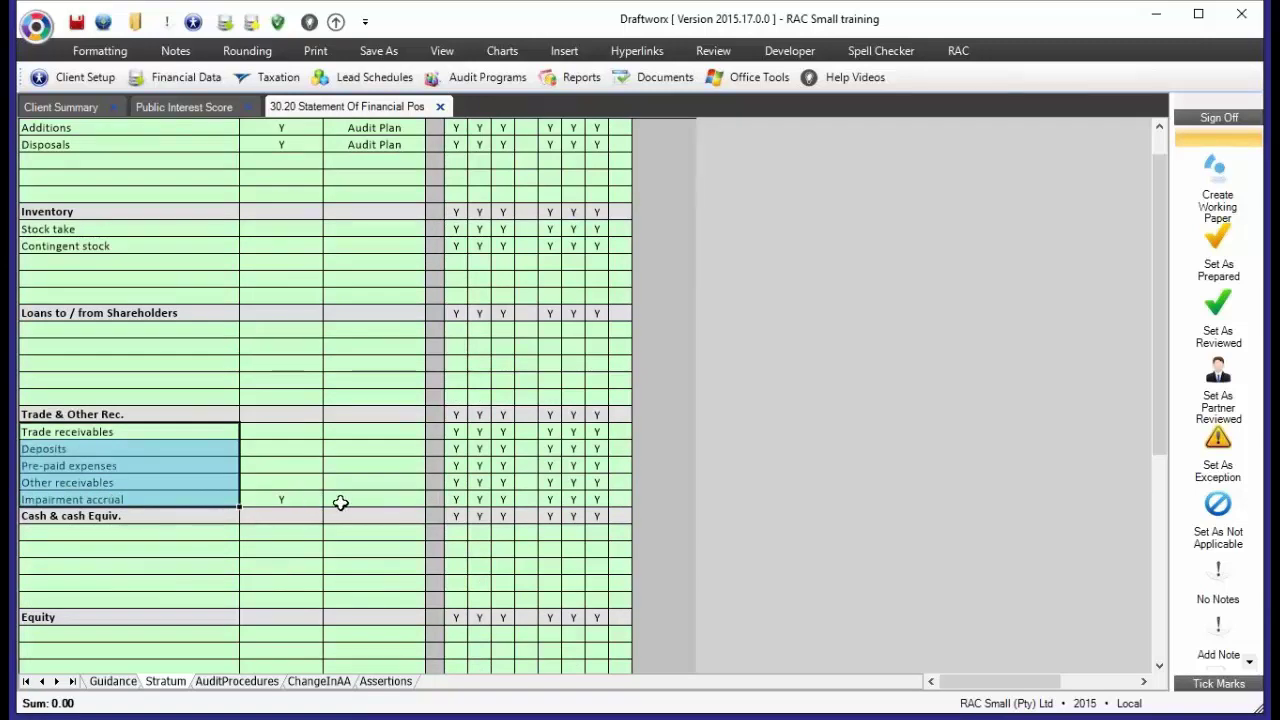
click(398, 501)
click(433, 500)
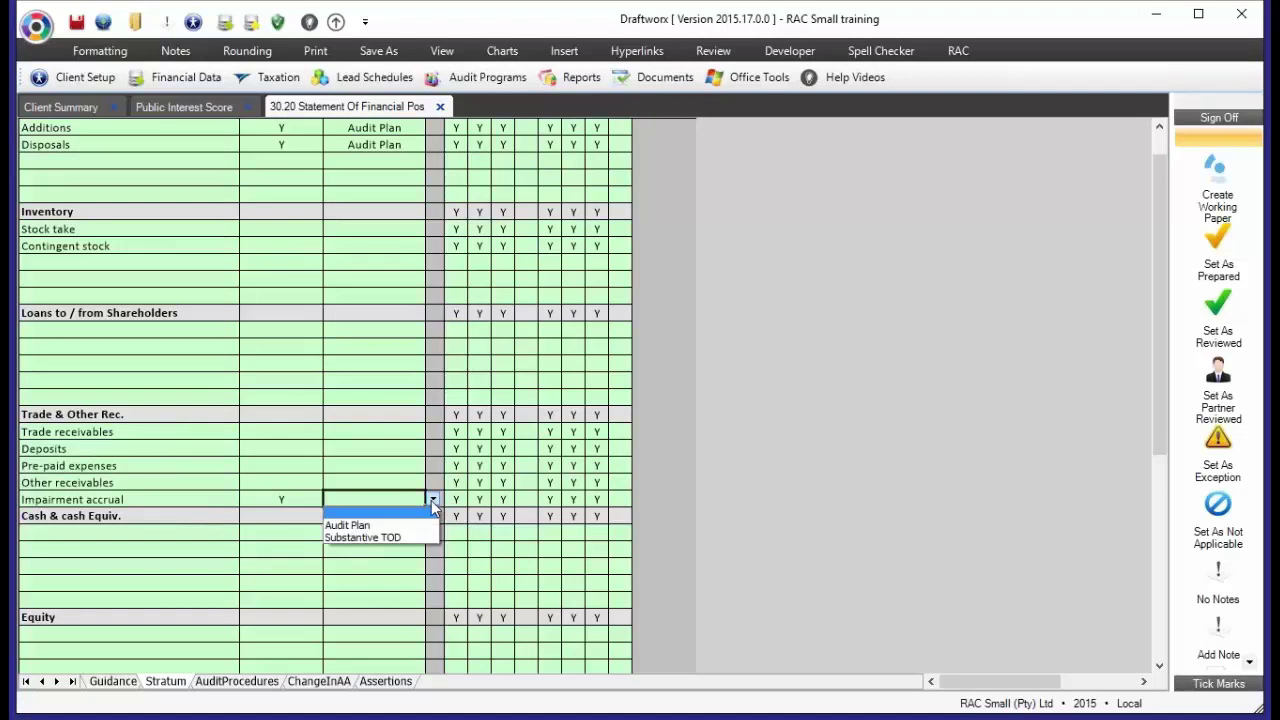
click(370, 526)
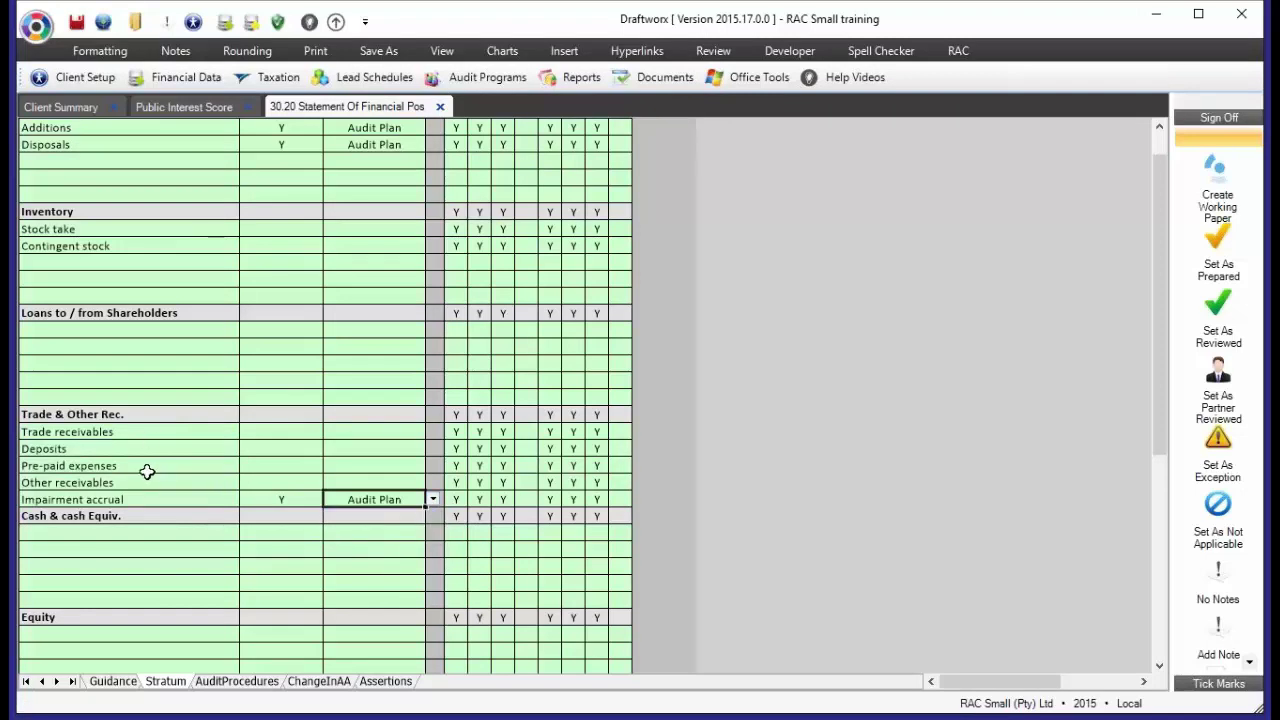
scroll(141, 481, down, 6)
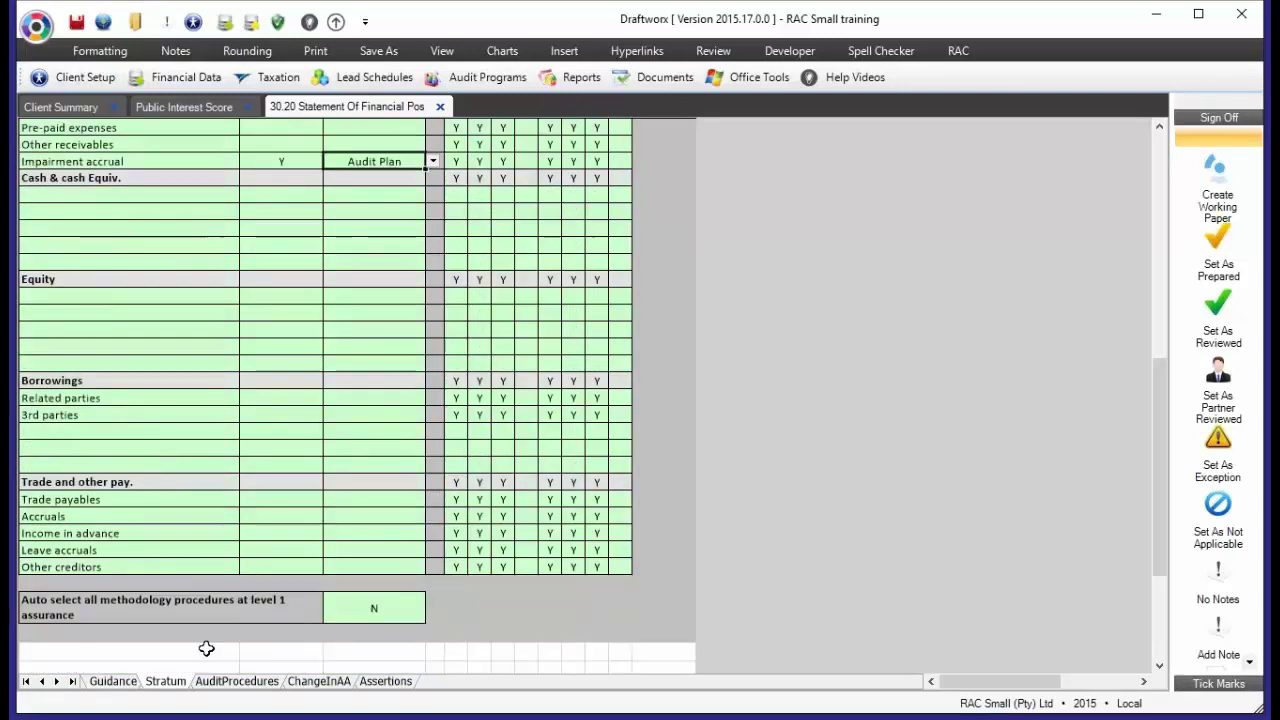
Scroll through the Statement of Financial Position audit procedures sheet
click(256, 685)
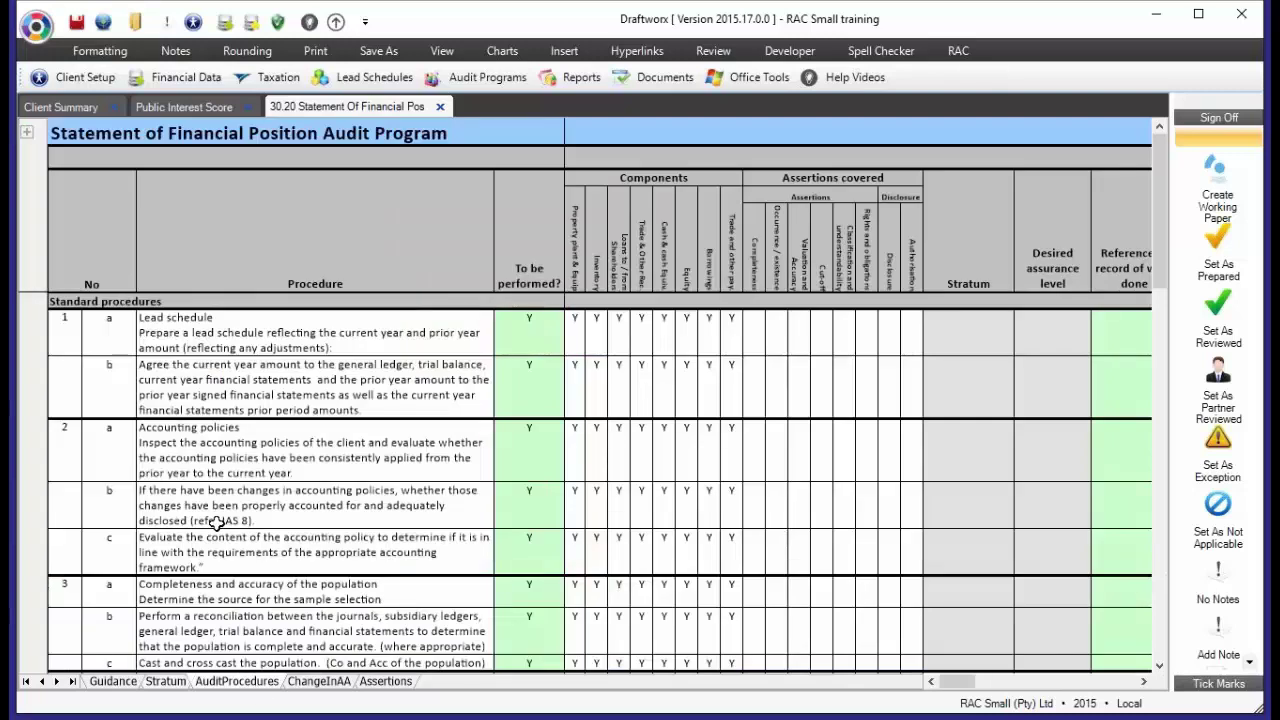
scroll(214, 517, down, 10)
scroll(216, 523, down, 1)
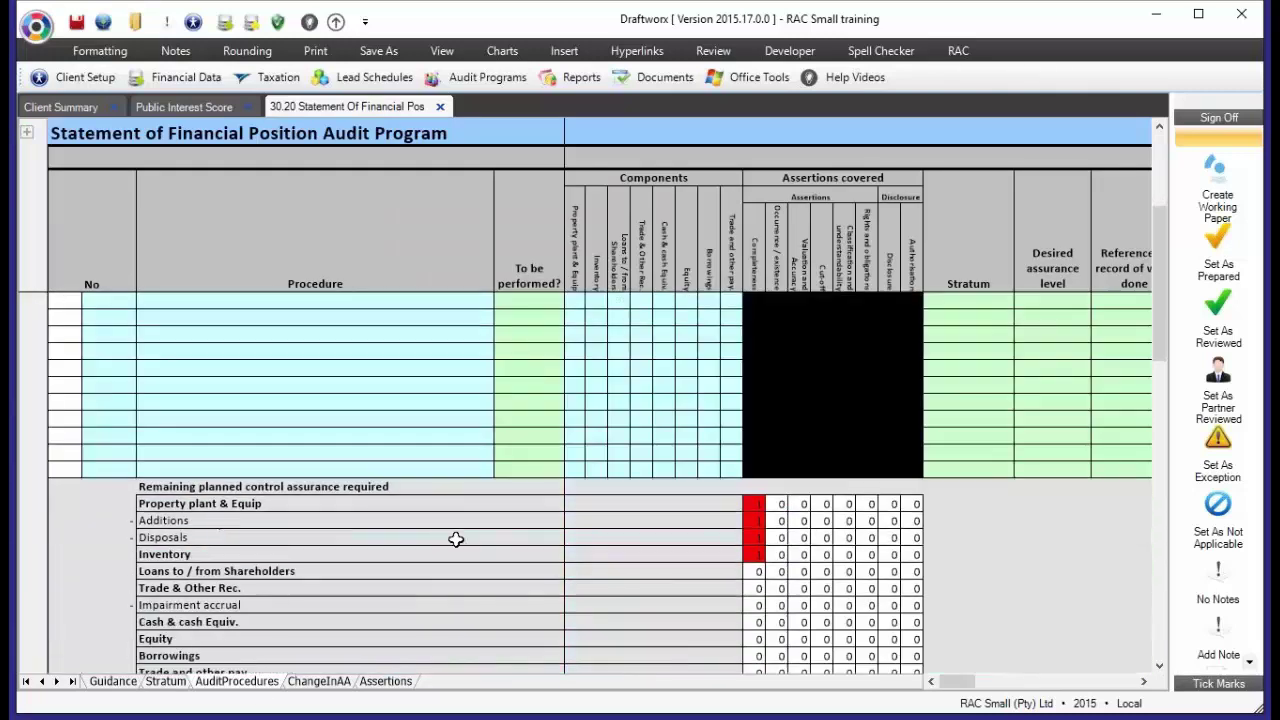
scroll(741, 530, down, 12)
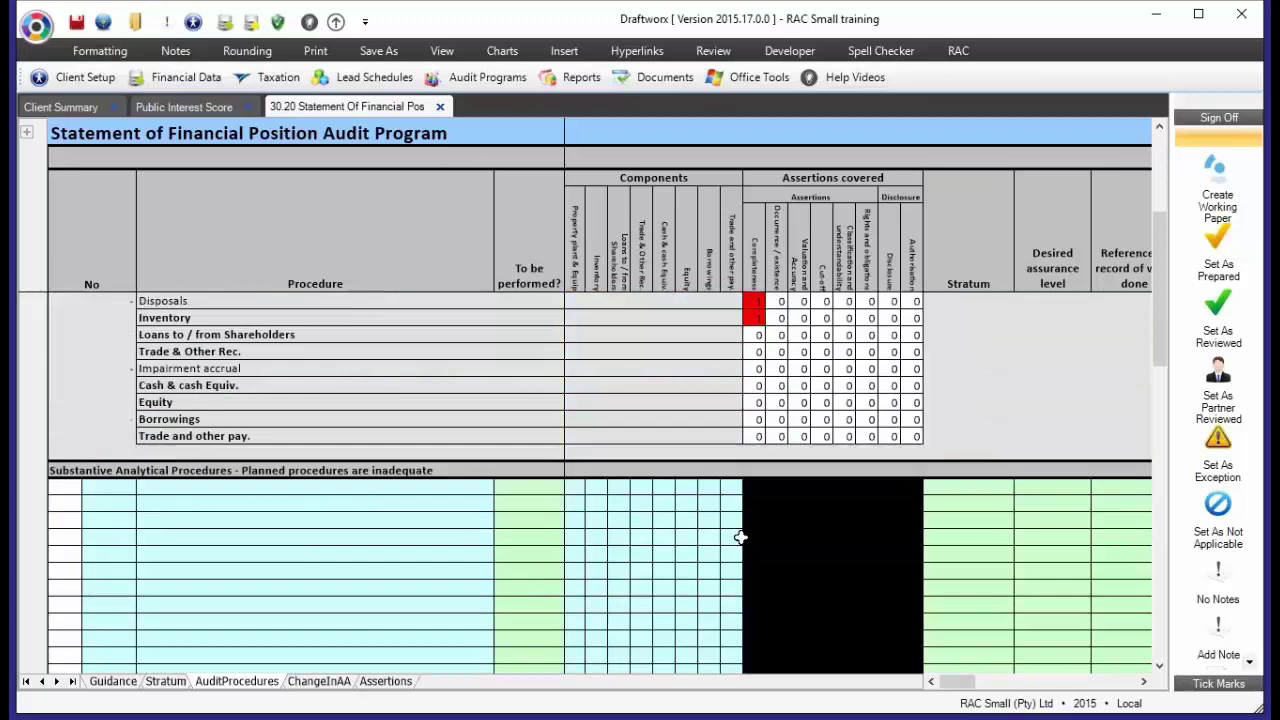
scroll(741, 537, down, 3)
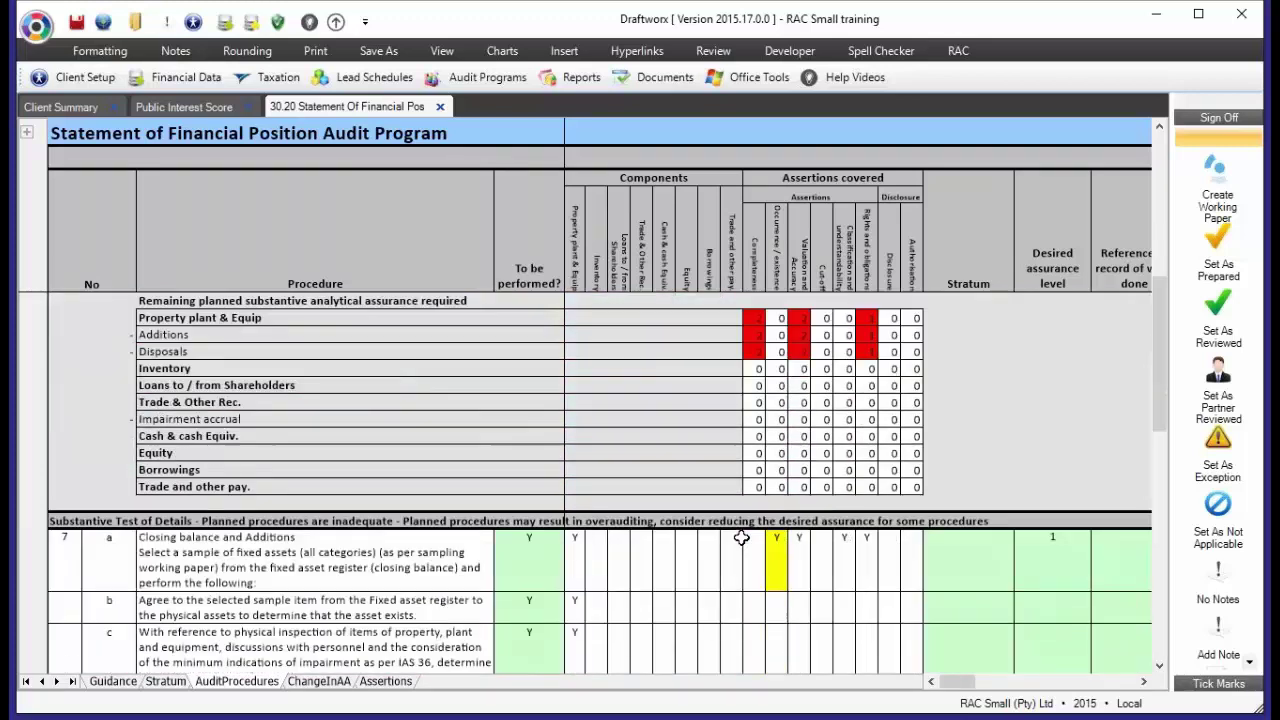
scroll(741, 537, down, 1)
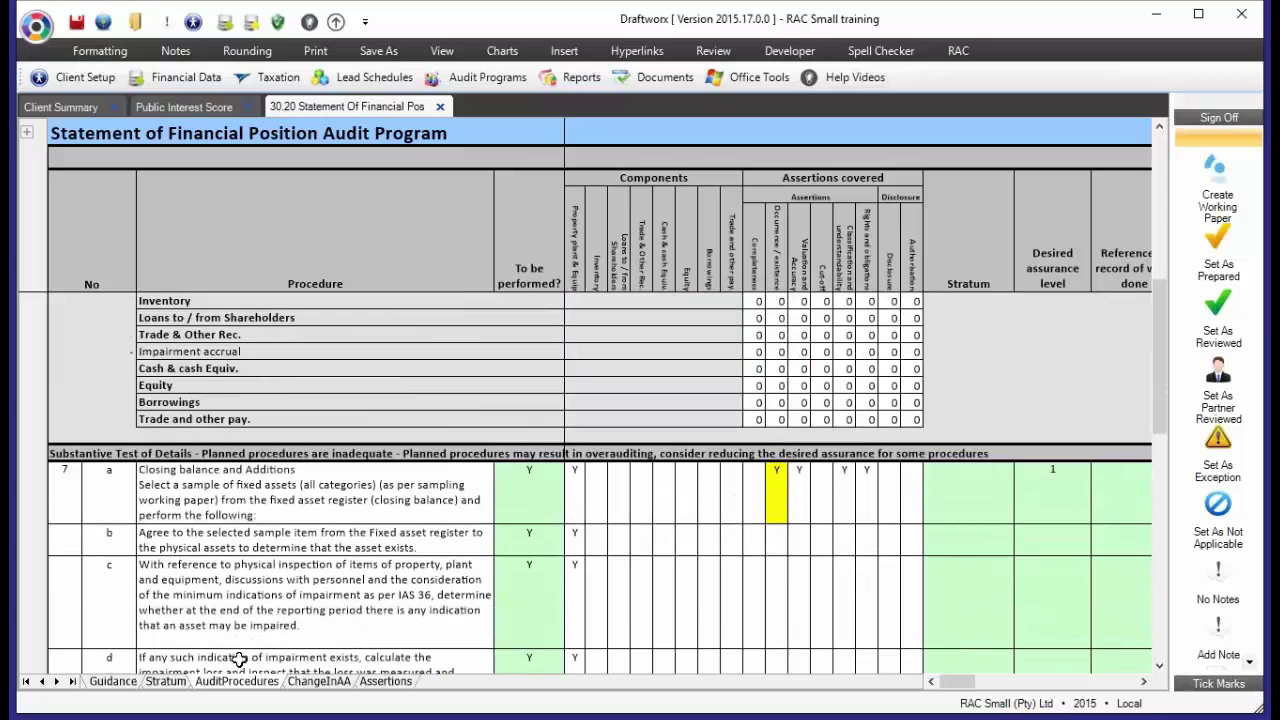
Keep level 1 auto-select at N on Stratum, then review procedure 7a's Occurrence assertion
click(166, 681)
click(183, 606)
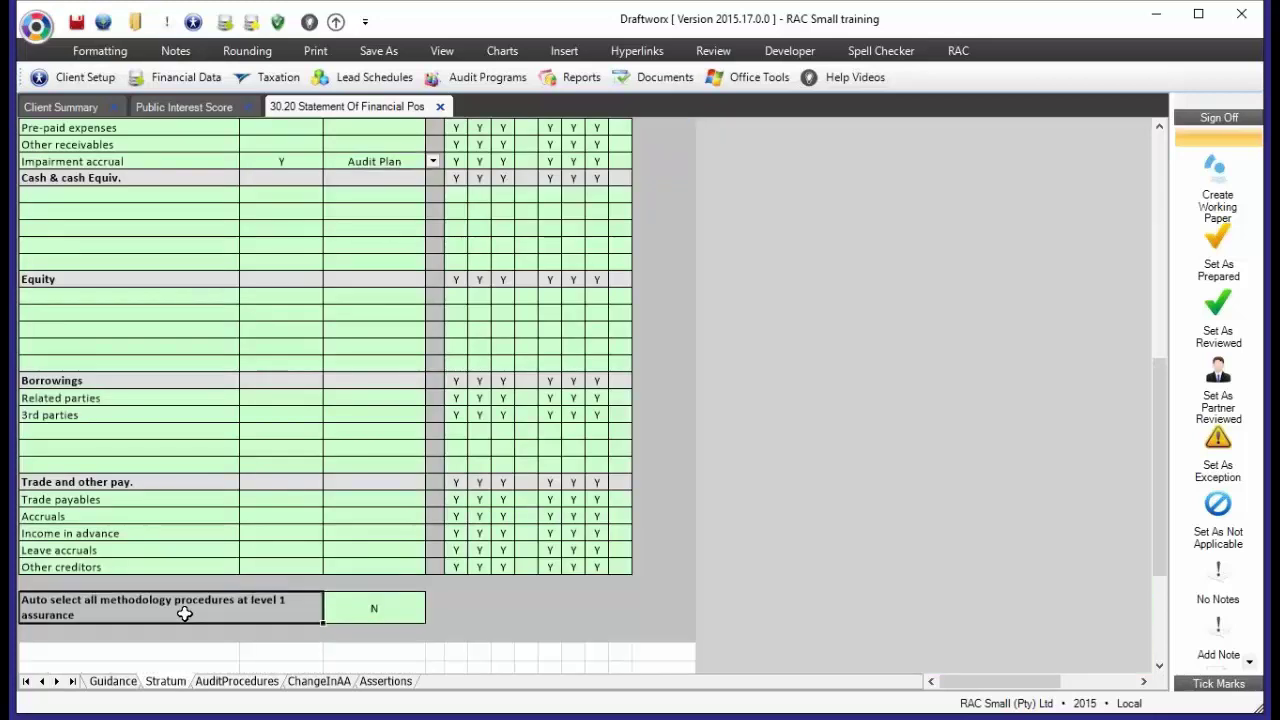
click(378, 607)
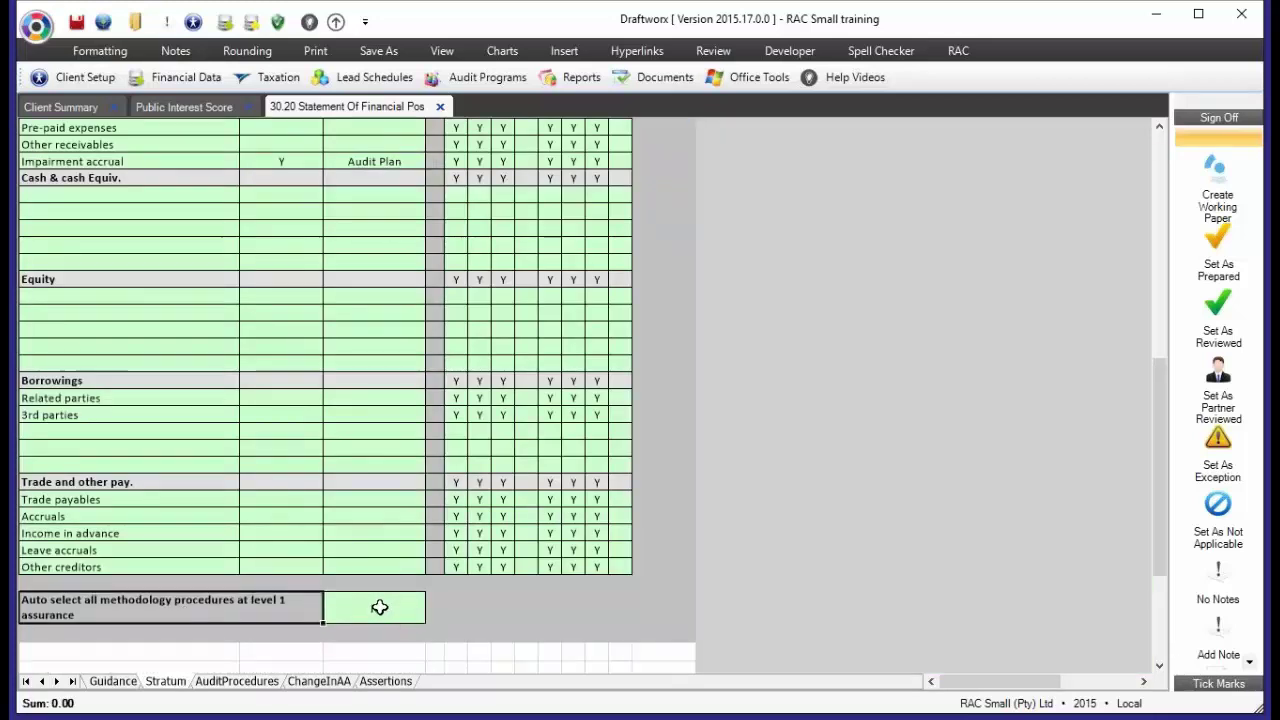
click(379, 607)
click(236, 681)
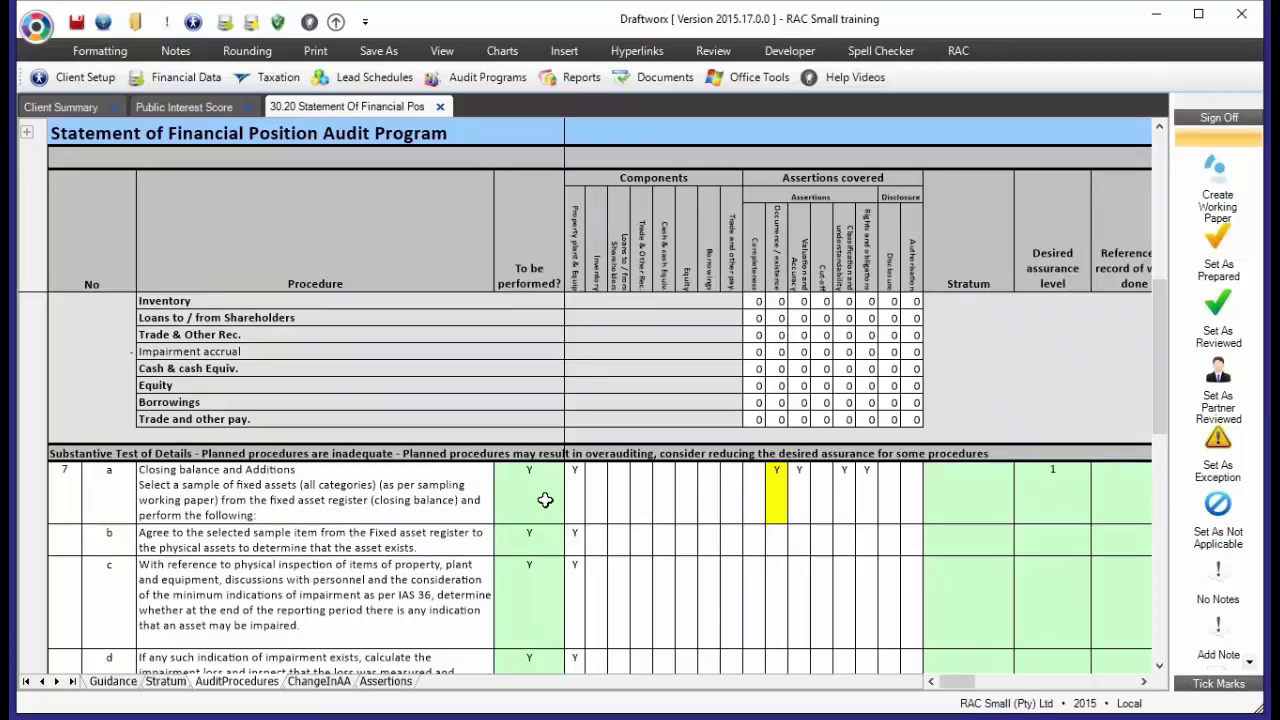
click(786, 509)
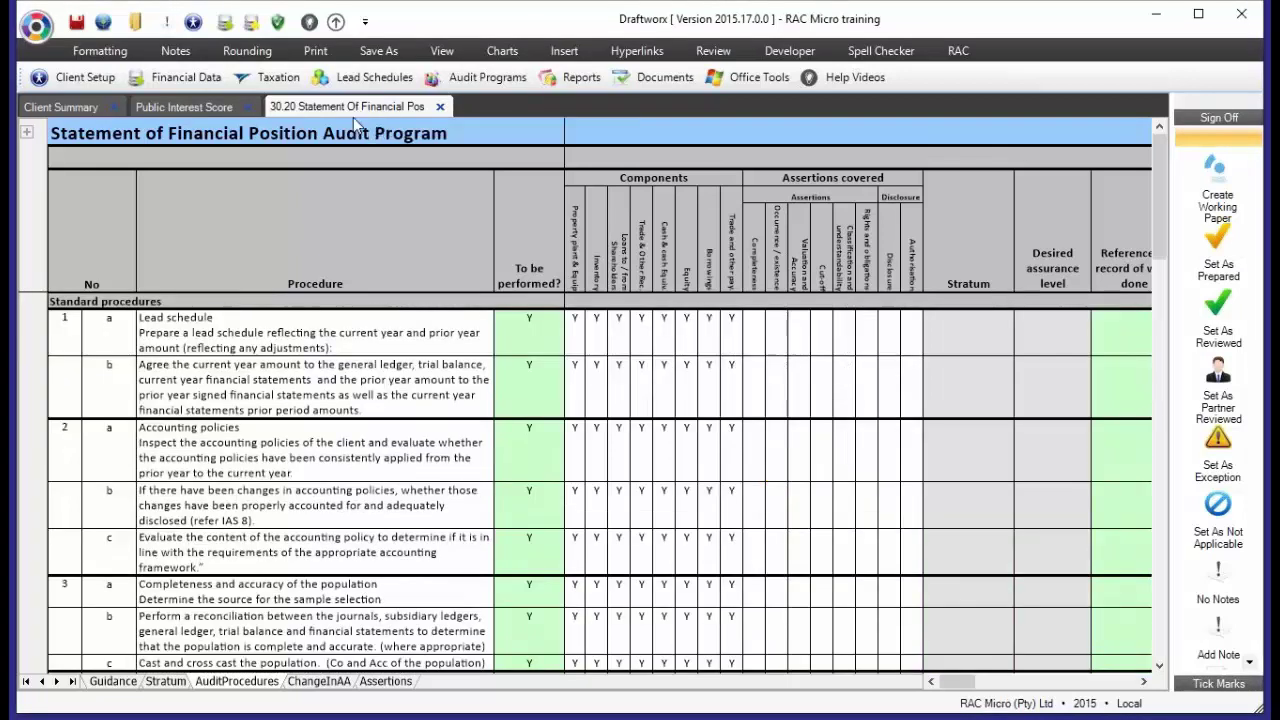
Review the Property plant & Equip remaining assurance and the business-risk substantive test rows
scroll(290, 388, down, 5)
scroll(290, 388, down, 8)
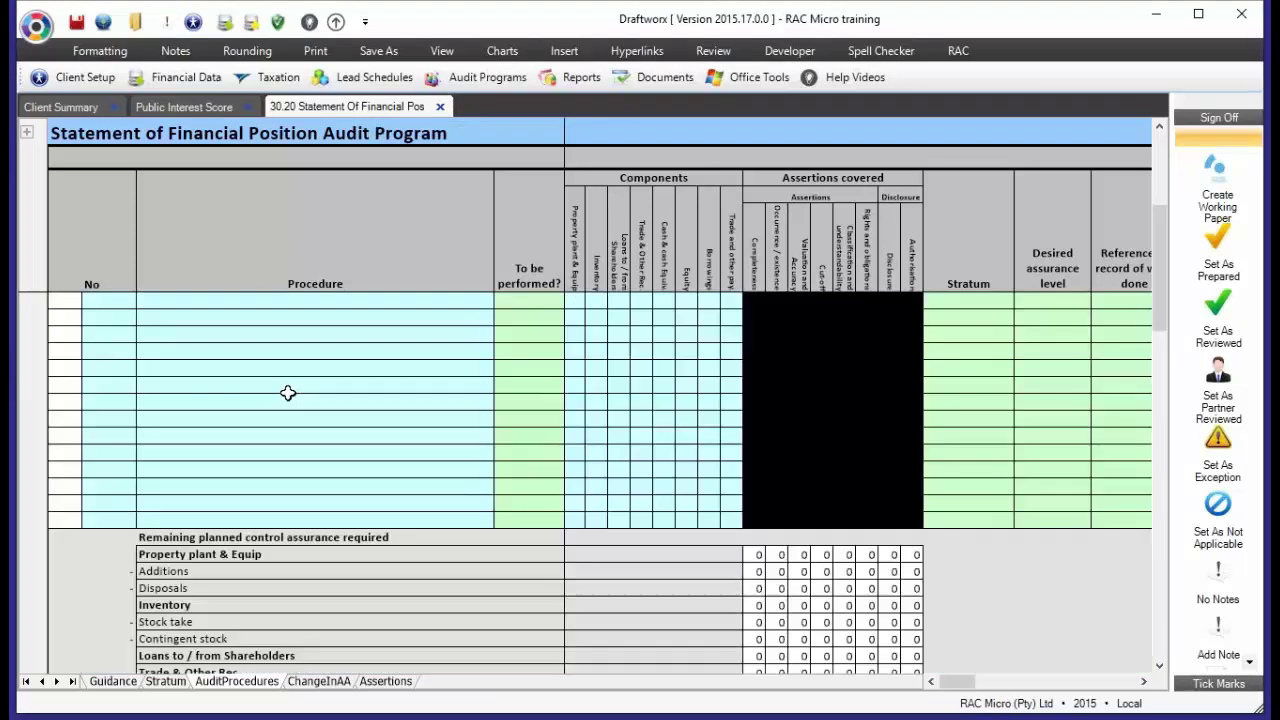
scroll(288, 425, down, 5)
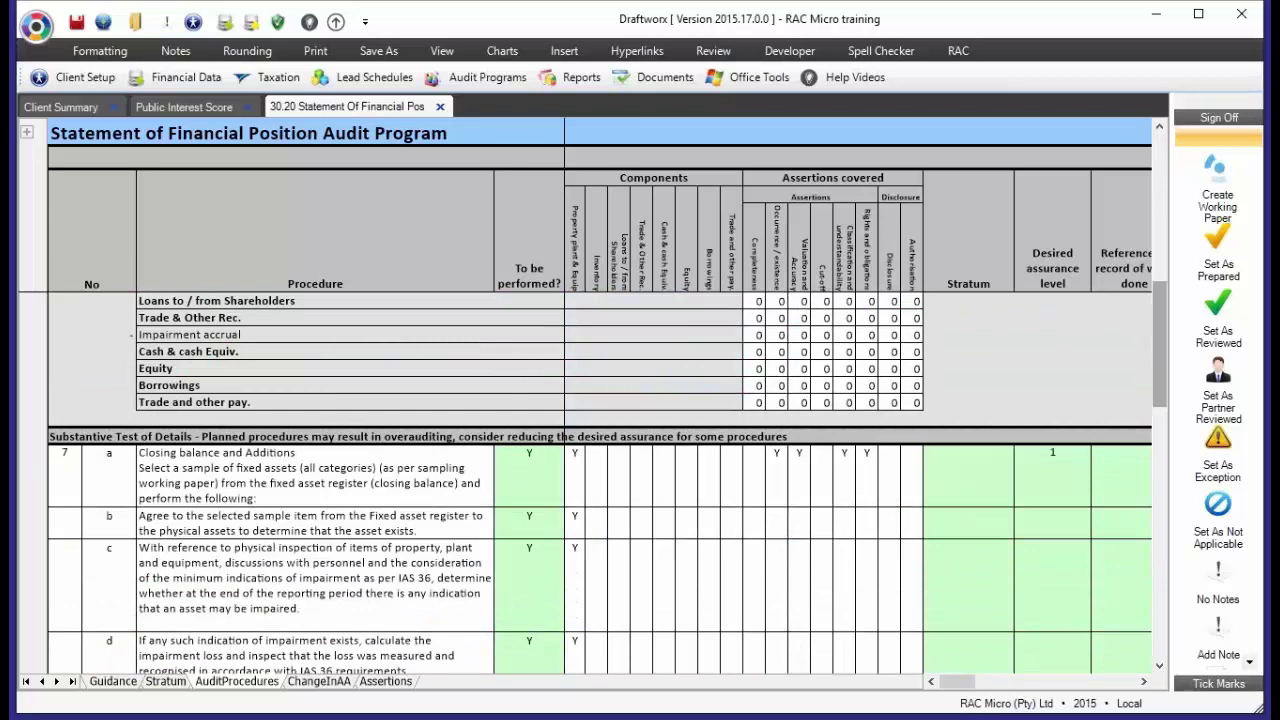
drag(1160, 340, 1117, 632)
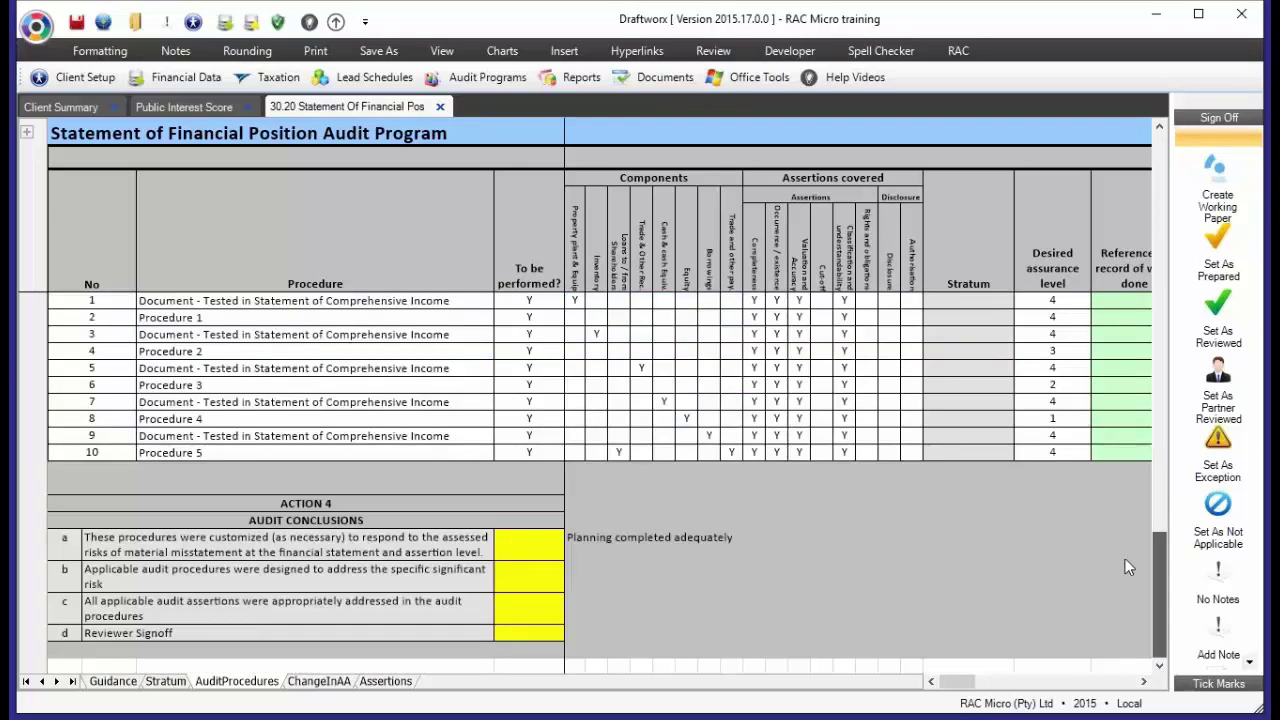
scroll(1130, 537, up, 5)
click(760, 472)
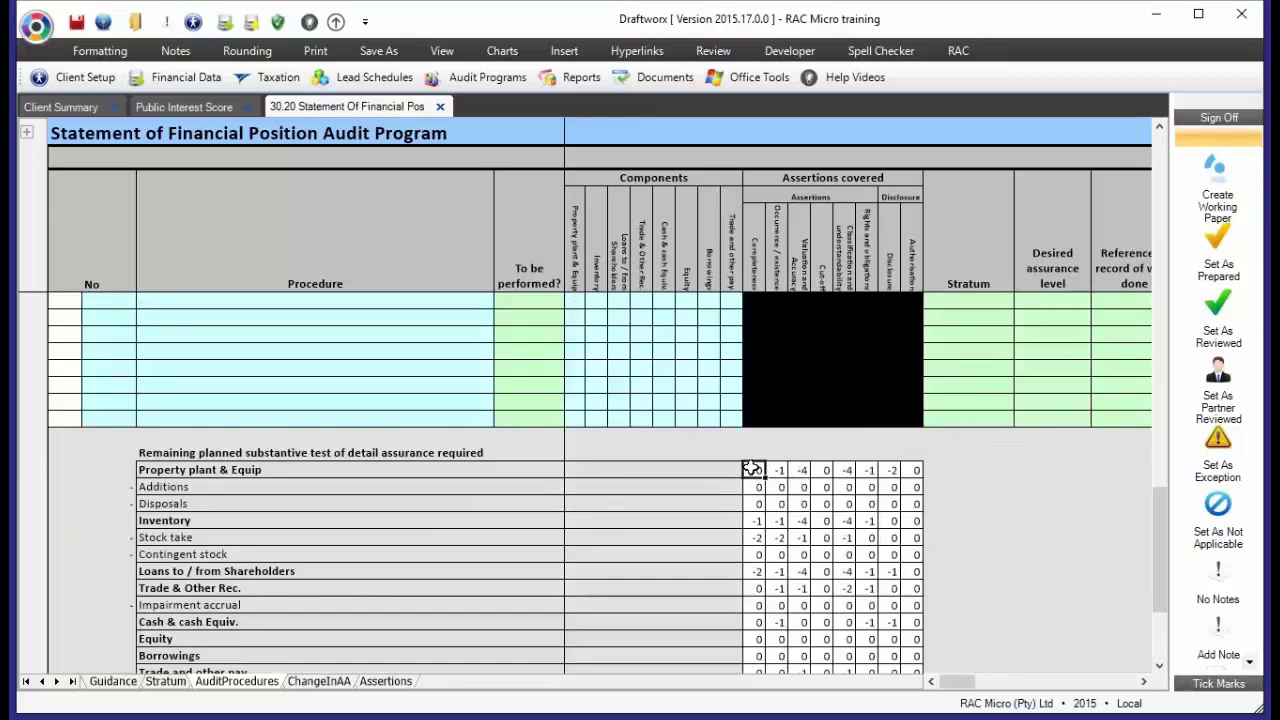
scroll(739, 497, down, 1)
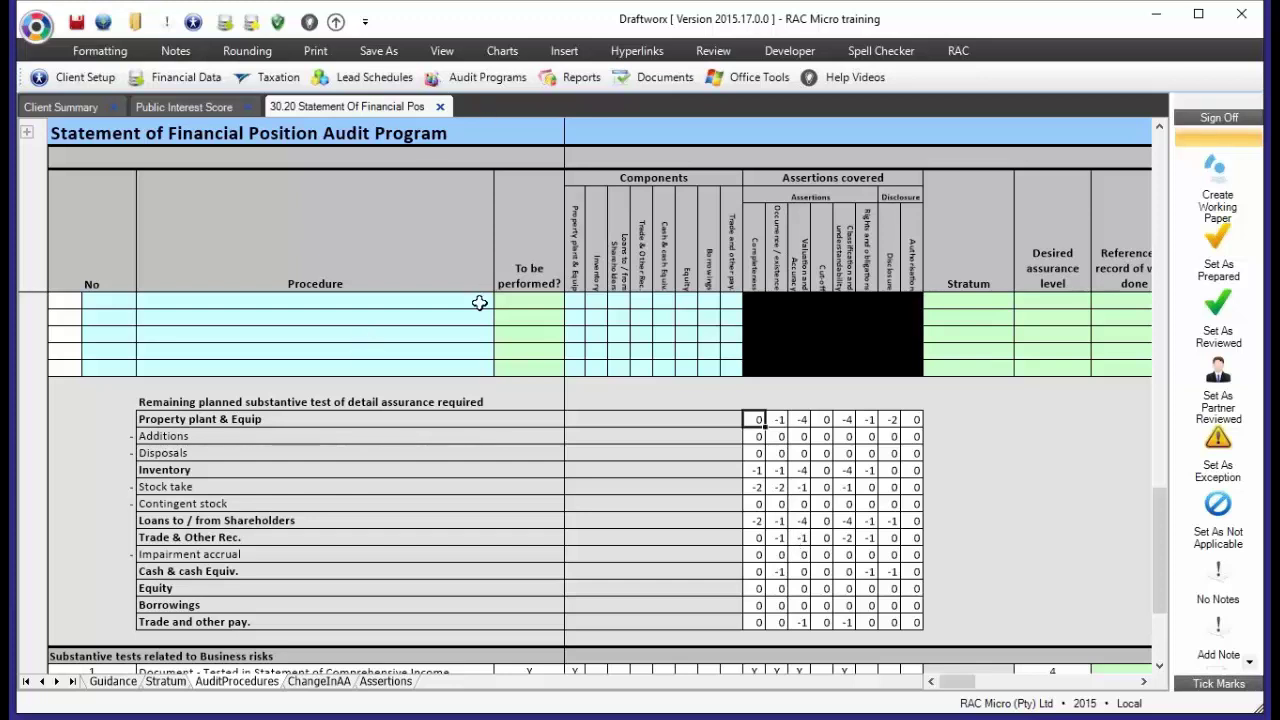
scroll(486, 337, down, 5)
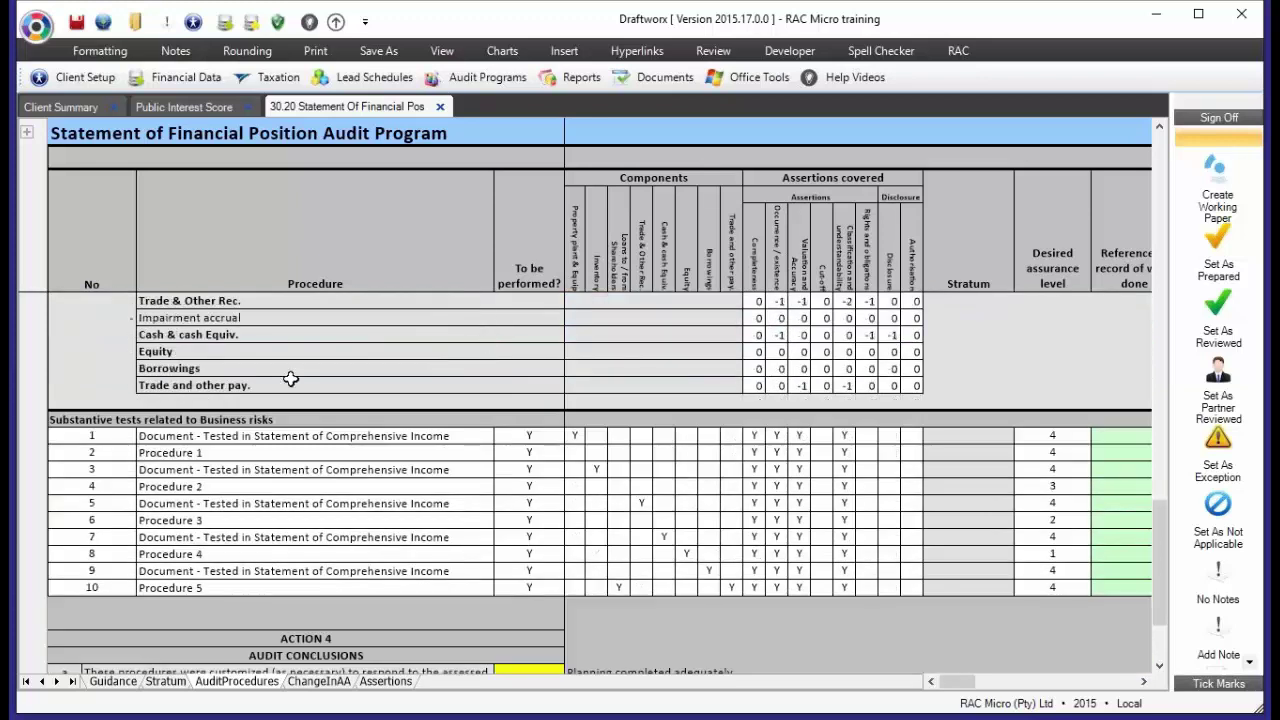
drag(85, 421, 244, 590)
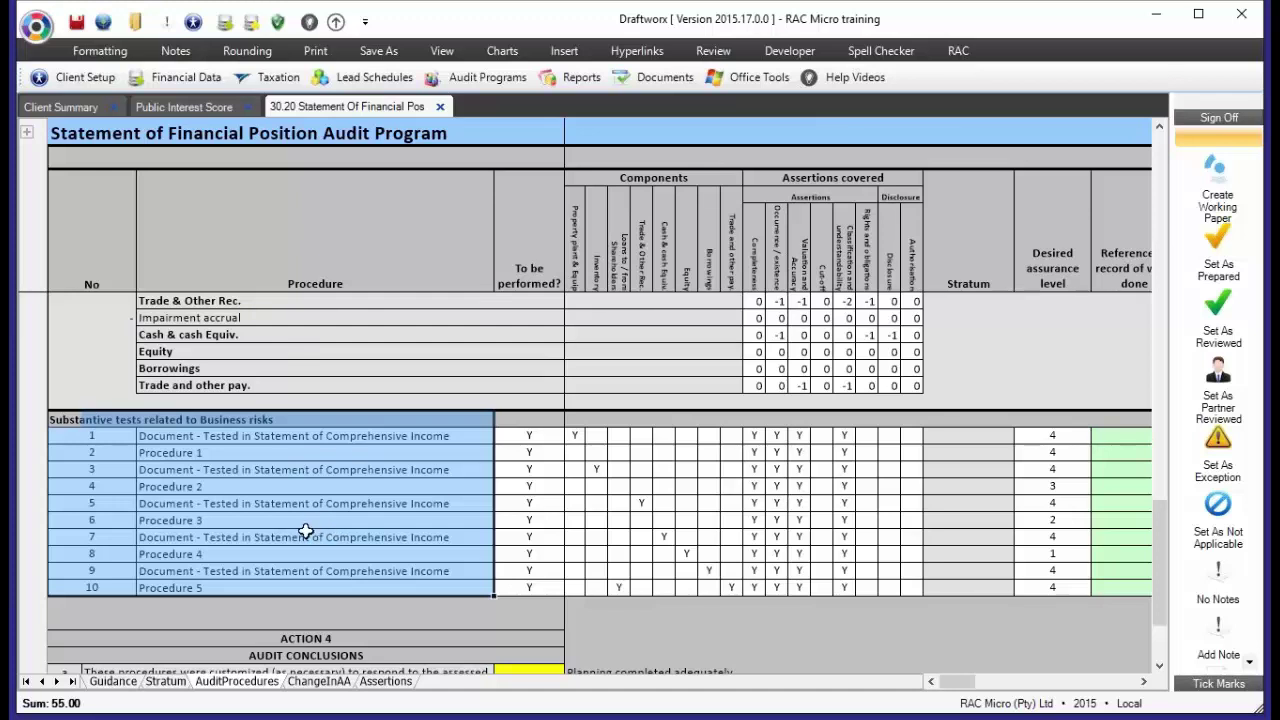
scroll(305, 530, up, 1)
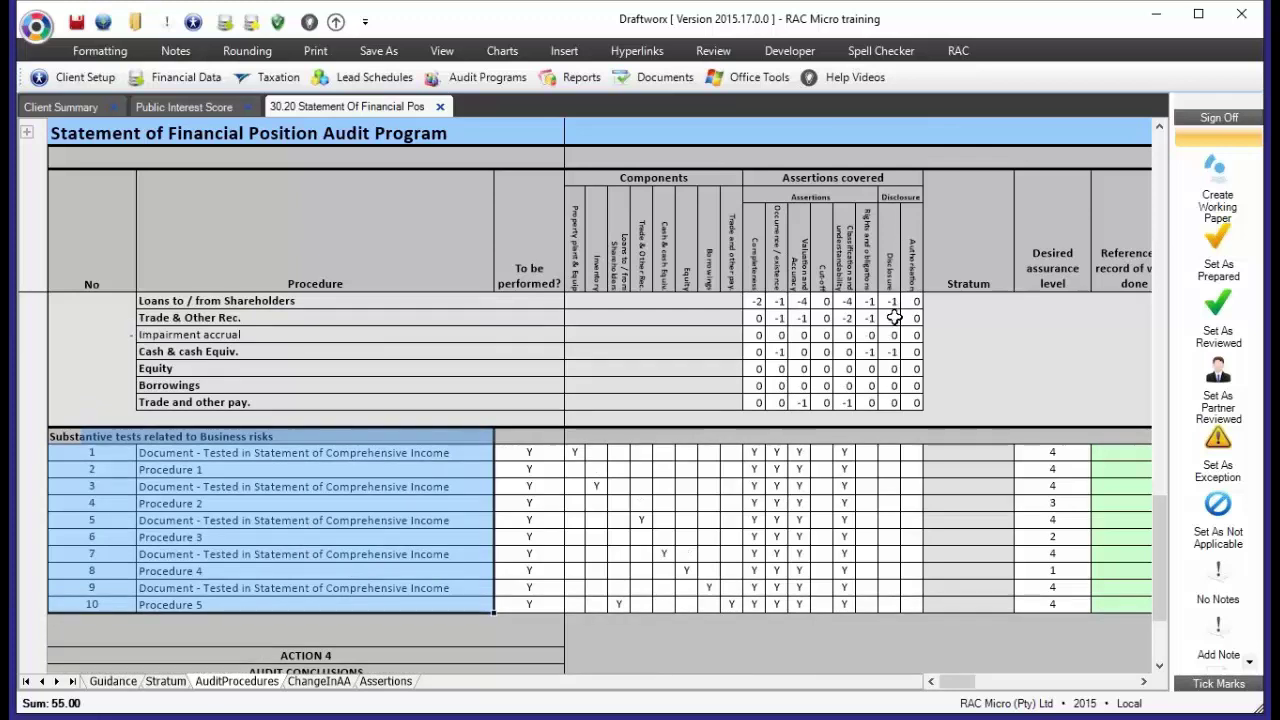
Confirm on the Stratum sheet that level 1 auto-select of methodology procedures is N
click(166, 681)
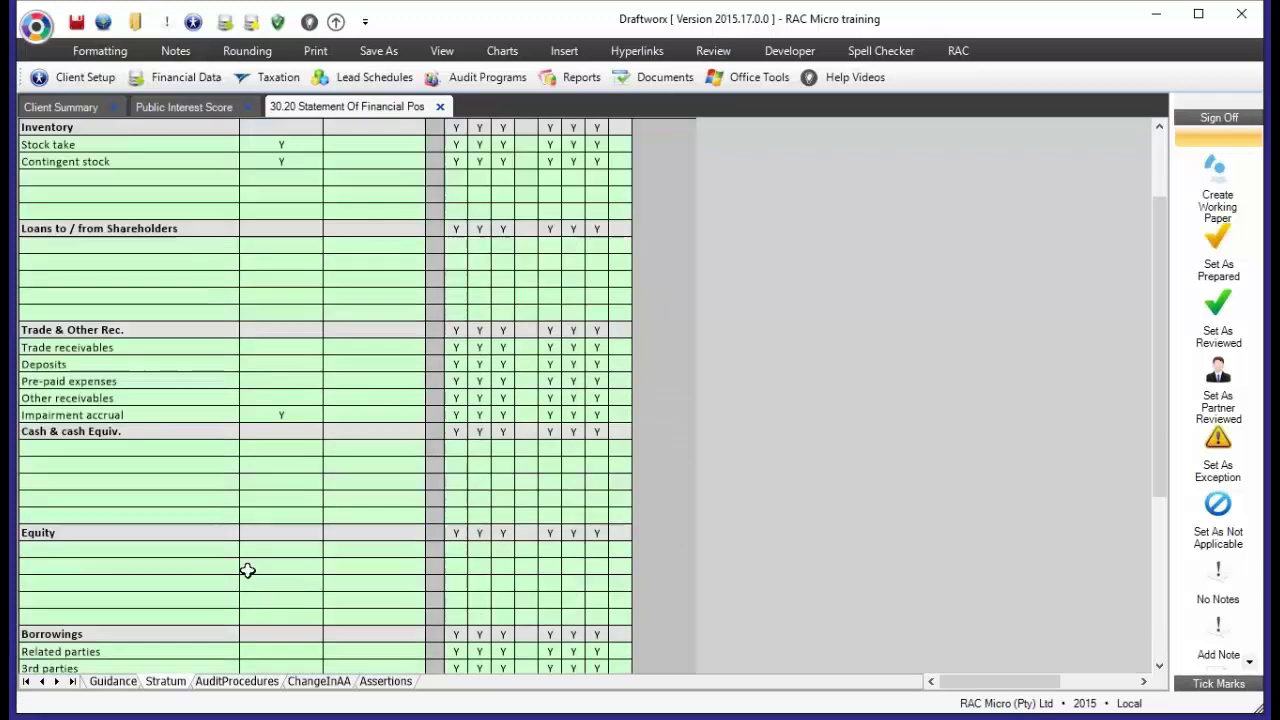
scroll(257, 575, down, 5)
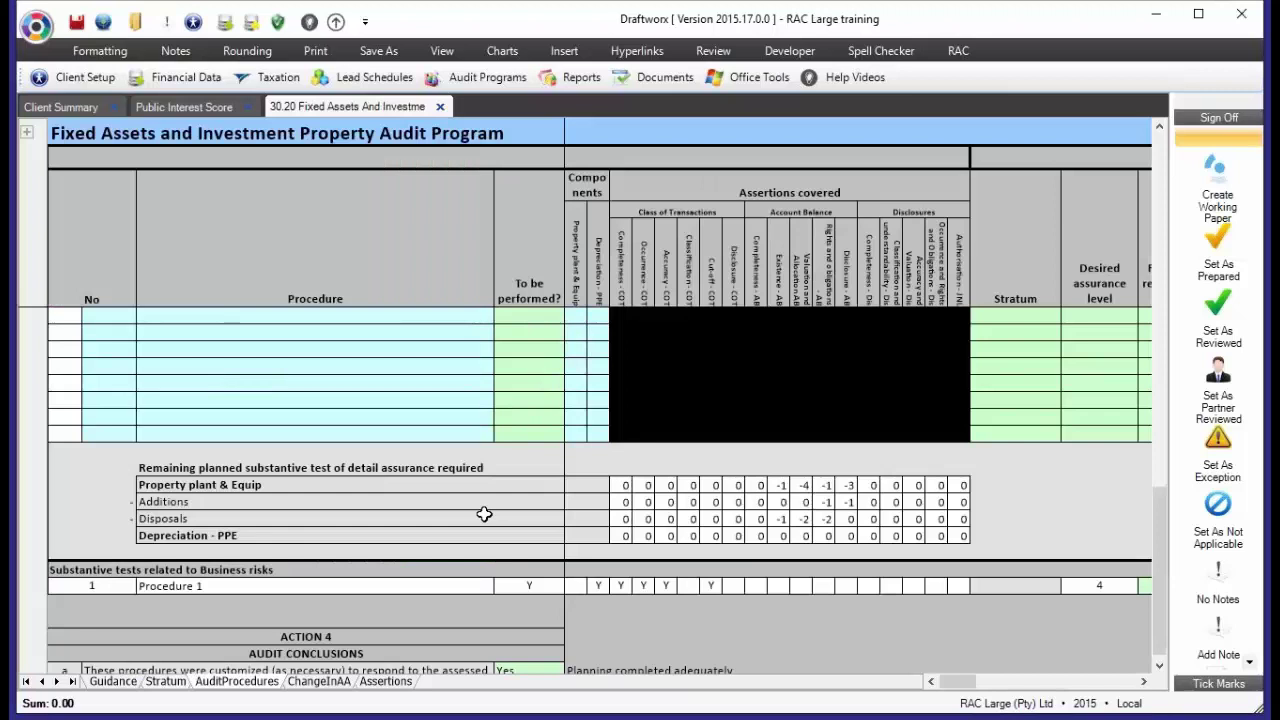
scroll(580, 571, down, 3)
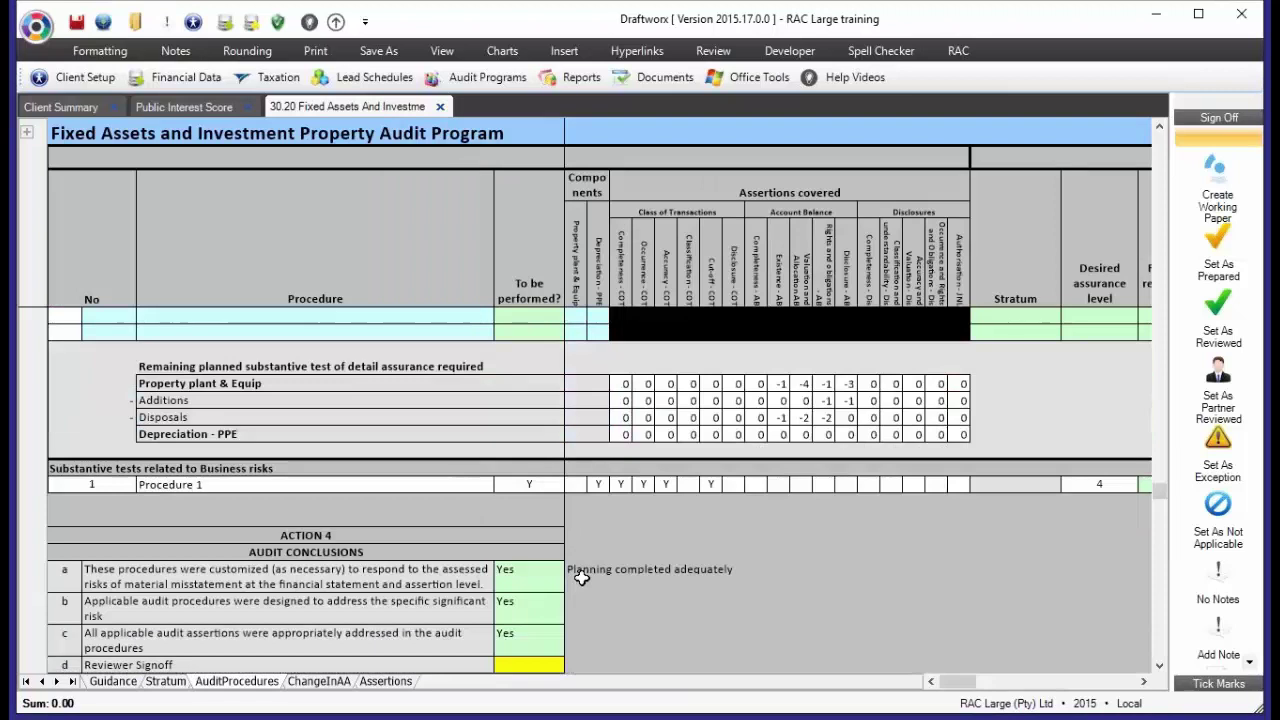
Open the 18.00 Planning Signoff document from the audit program list
scroll(812, 580, down, 2)
scroll(812, 580, down, 1)
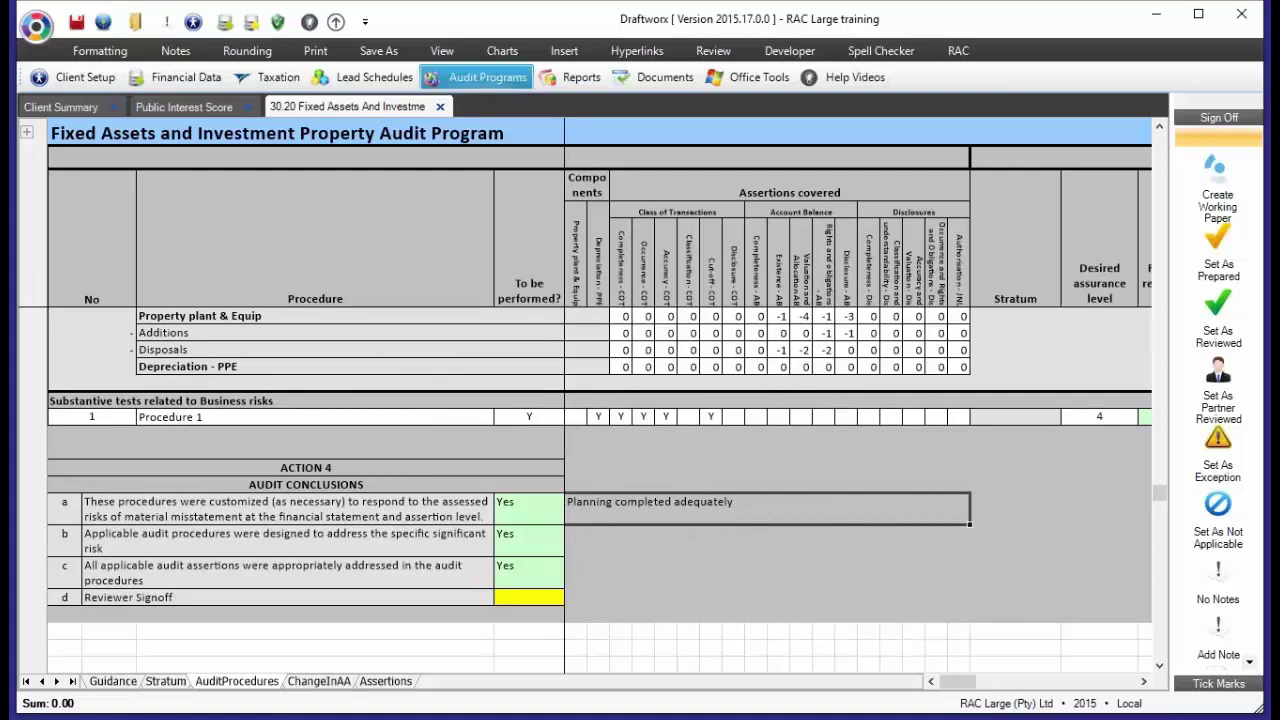
click(487, 77)
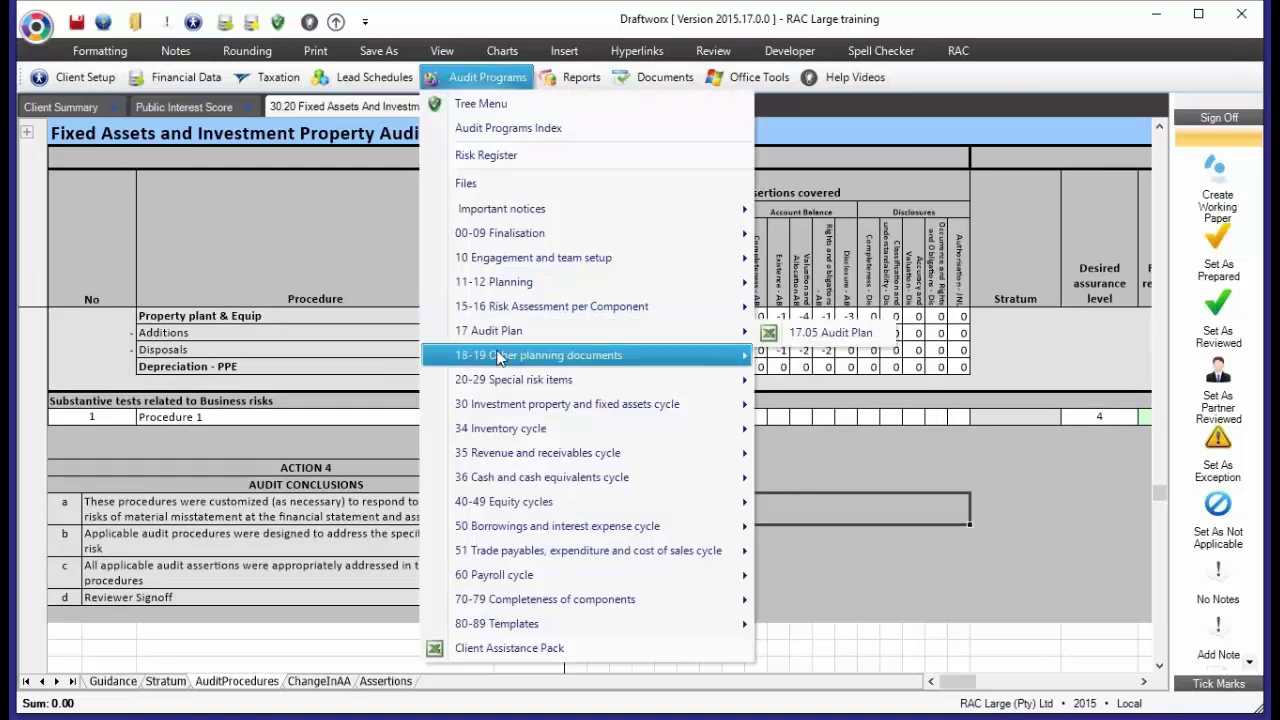
mouse_move(500, 358)
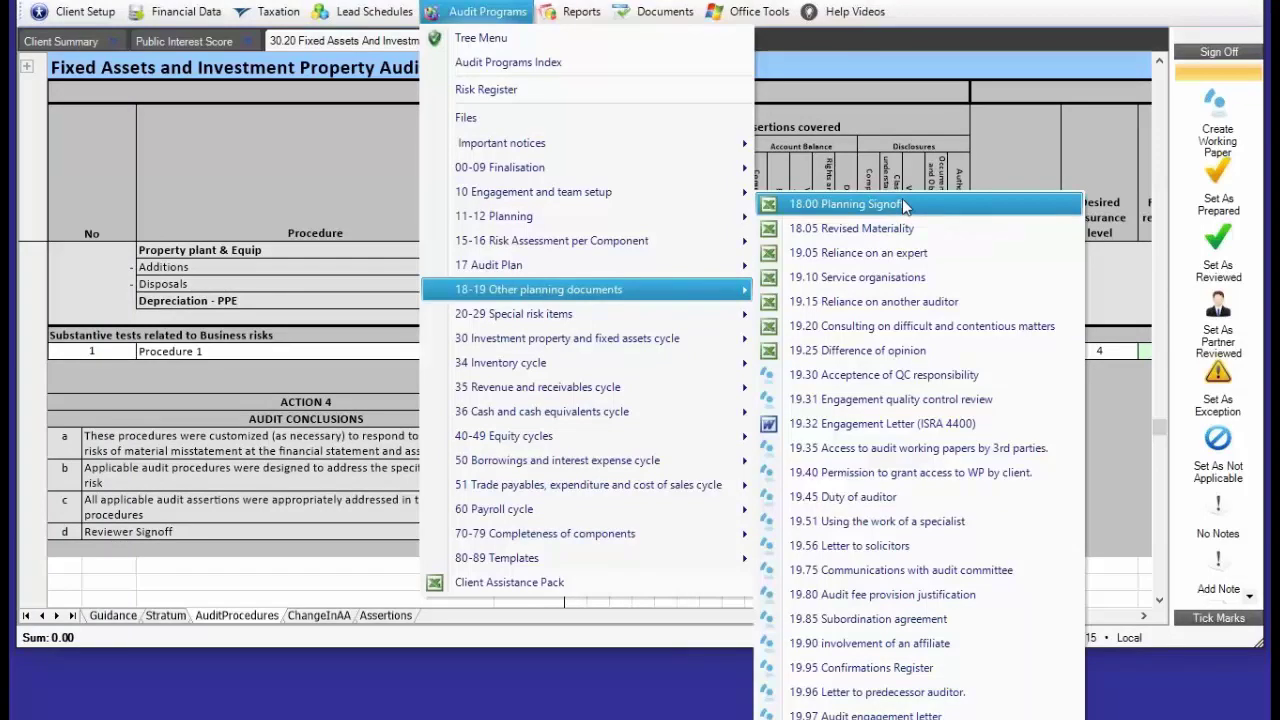
click(902, 203)
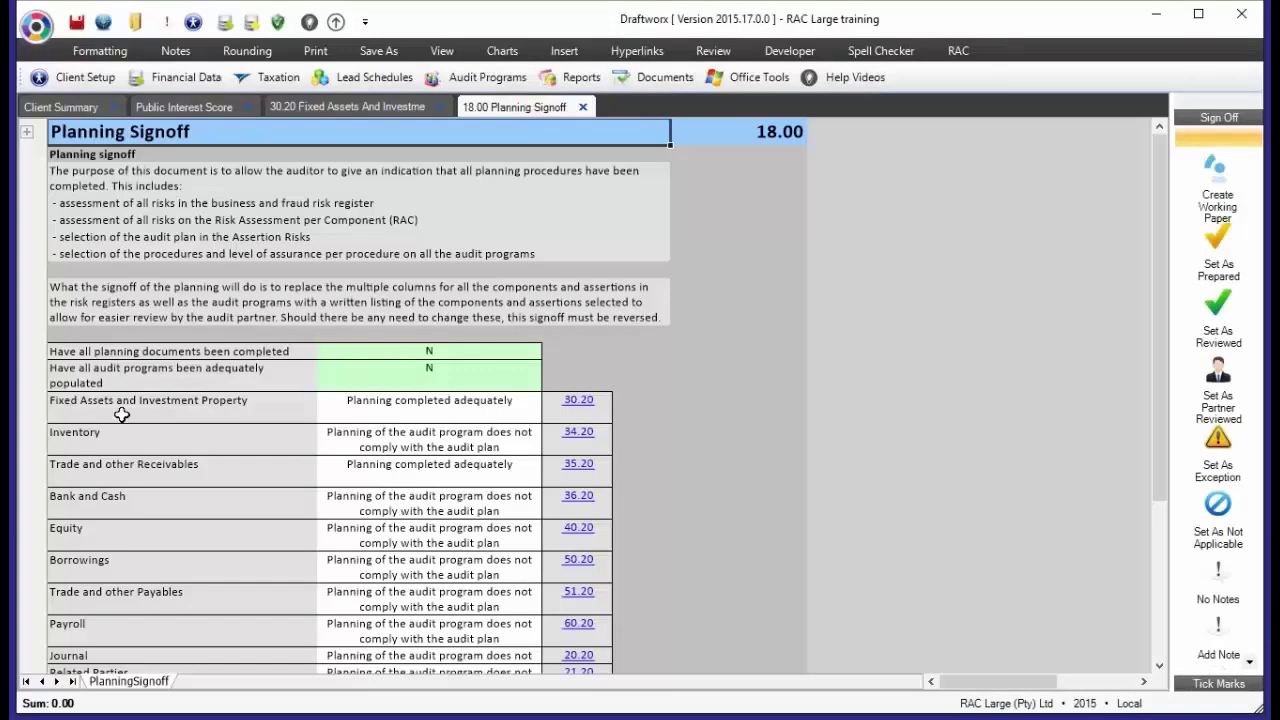
Review planning status for Fixed Assets, Inventory, Bank and Cash, Borrowings and Trade Receivables
click(383, 409)
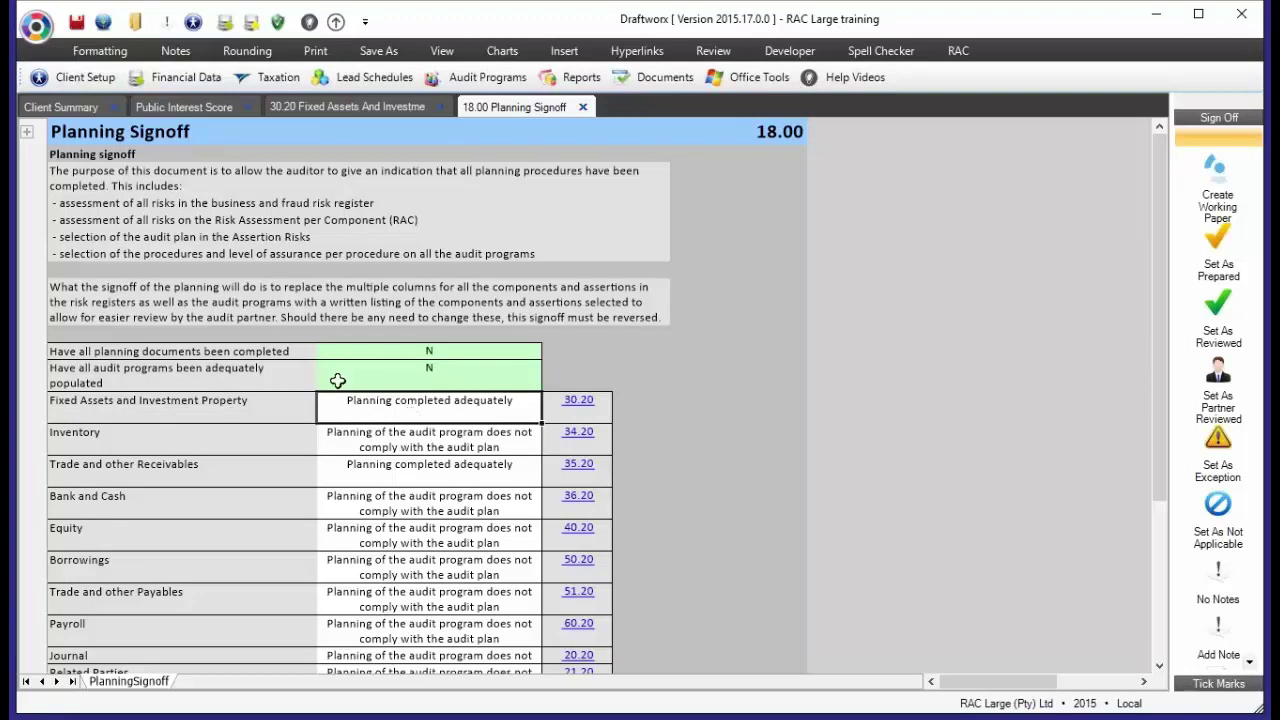
click(474, 440)
click(458, 508)
click(456, 570)
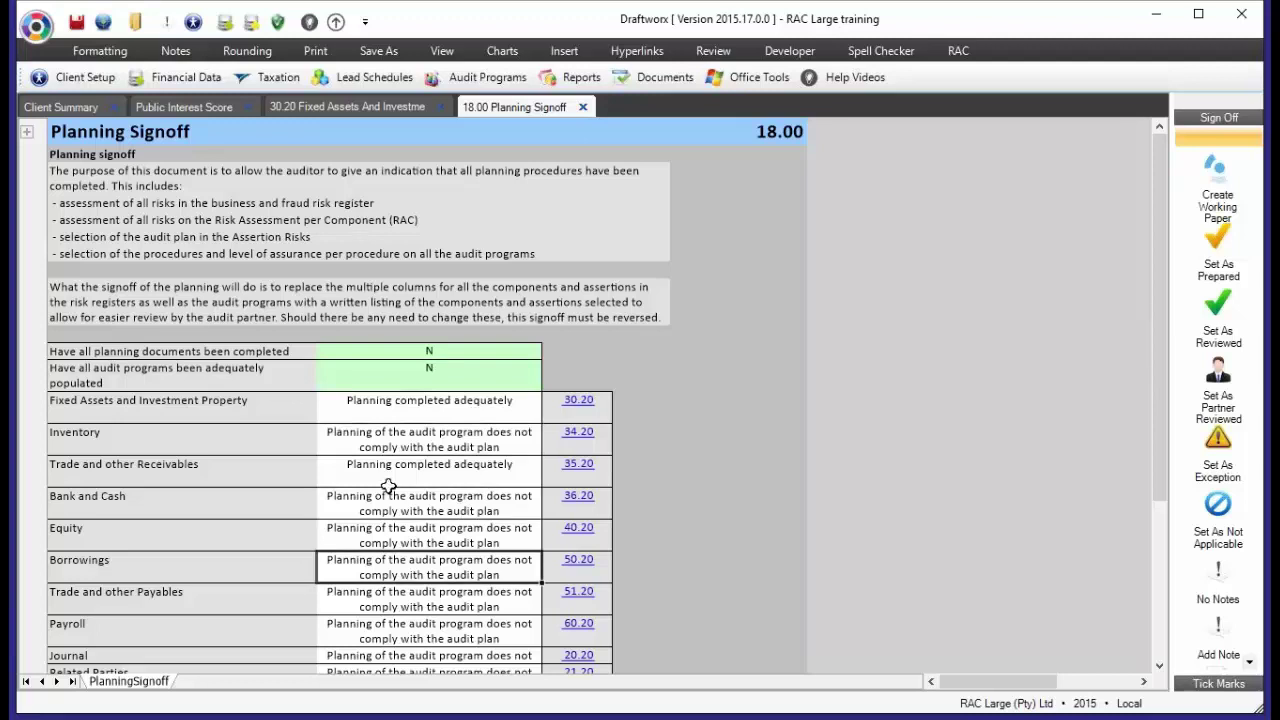
click(383, 470)
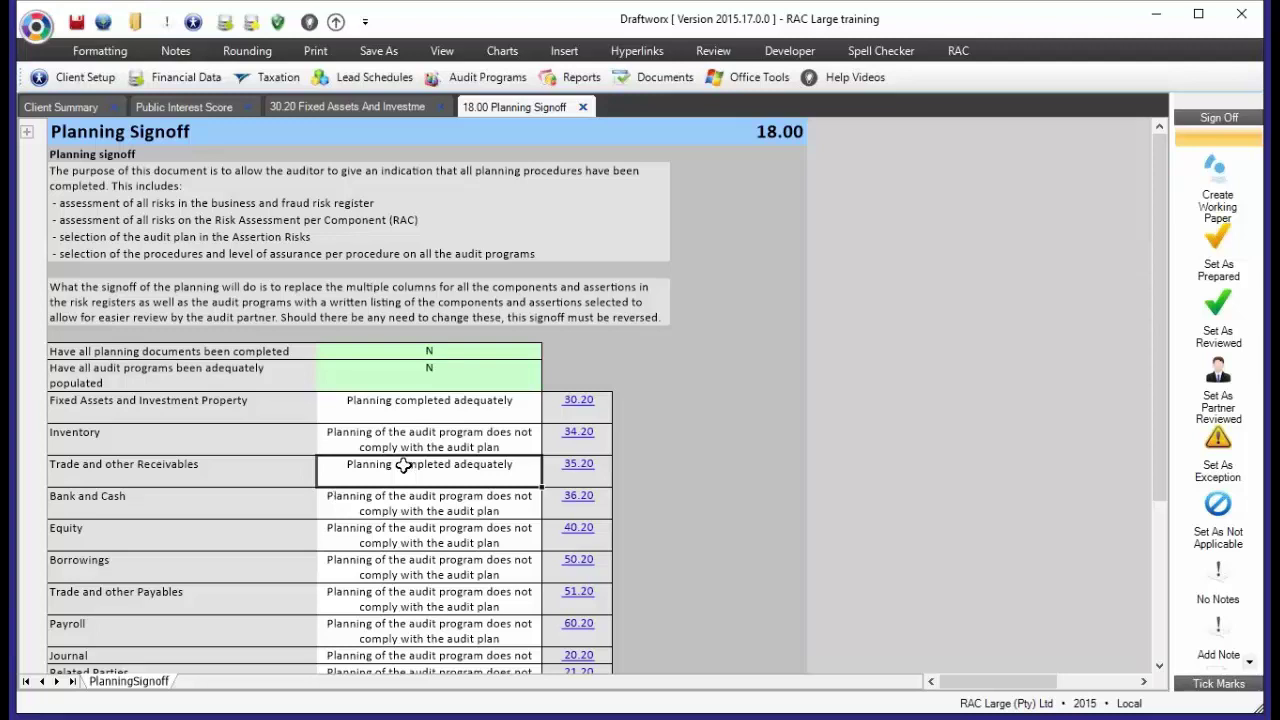
click(409, 353)
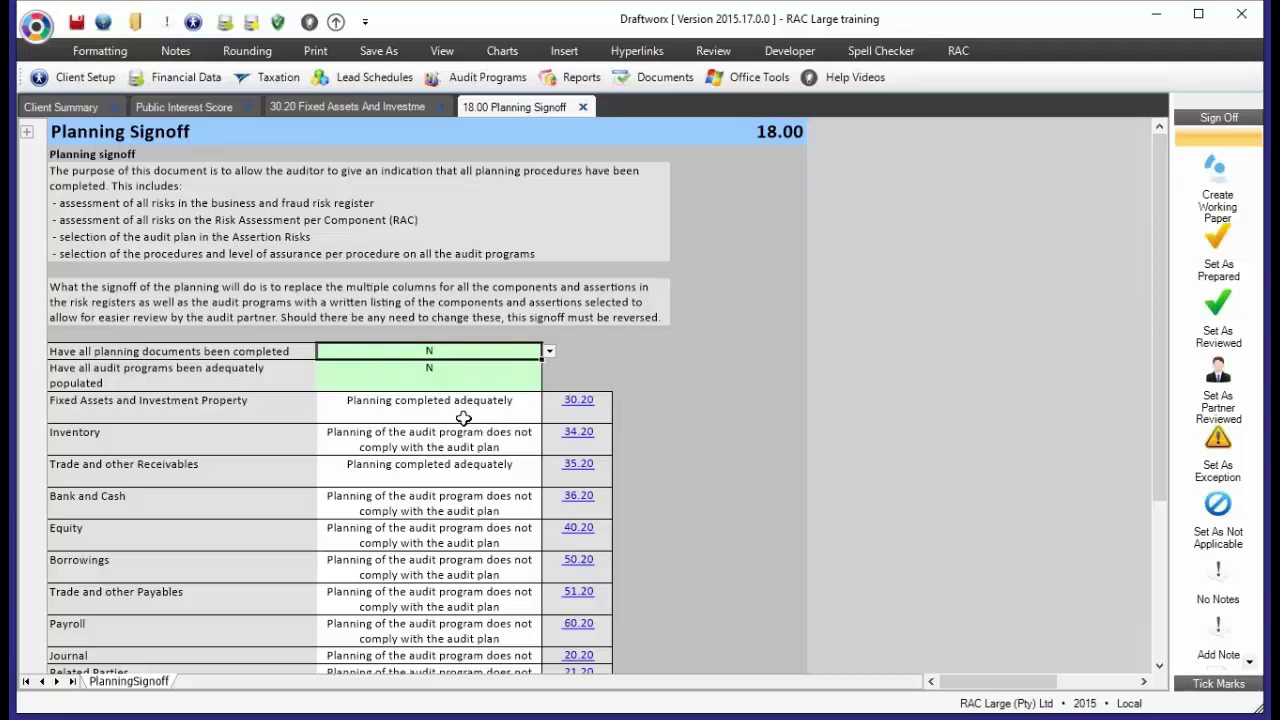
Answer Y to 'planning documents completed' and 'audit programs adequately populated'
text(y)
click(423, 376)
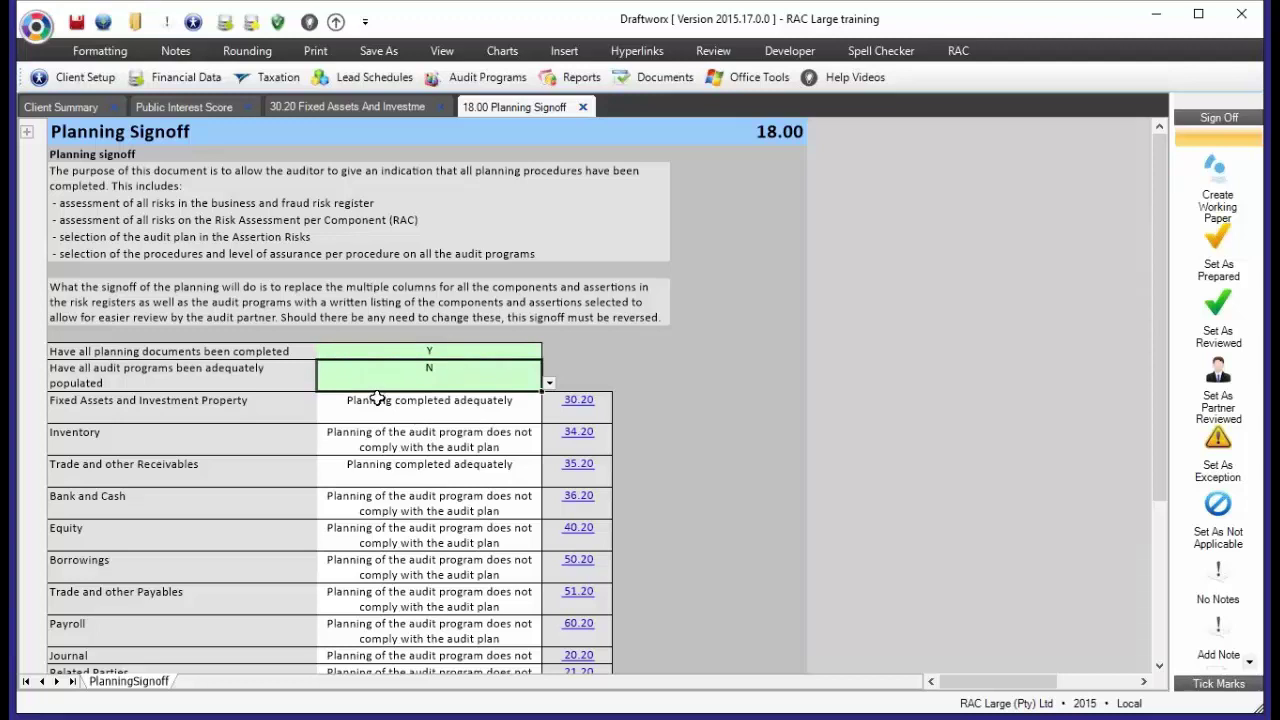
text(y)
key(Return)
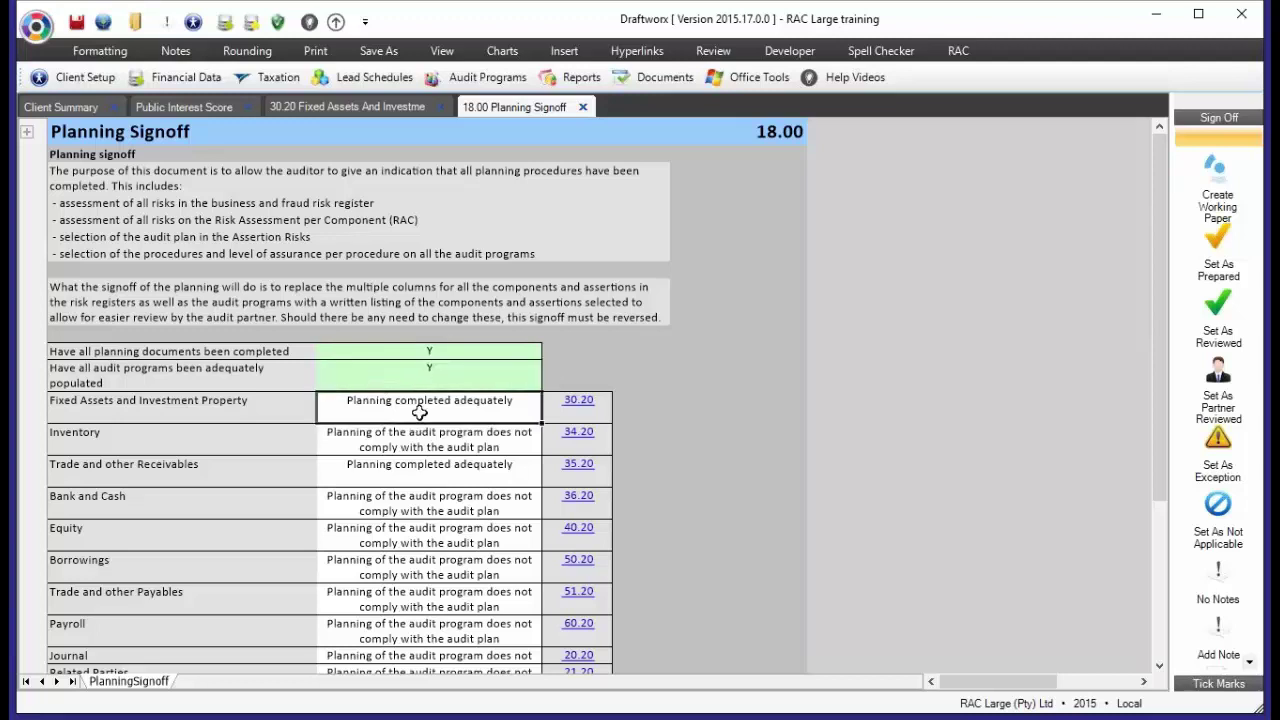
Review the cycle statuses through Contingent Liabilities down to the partner permission question
scroll(413, 440, down, 1)
drag(405, 402, 405, 570)
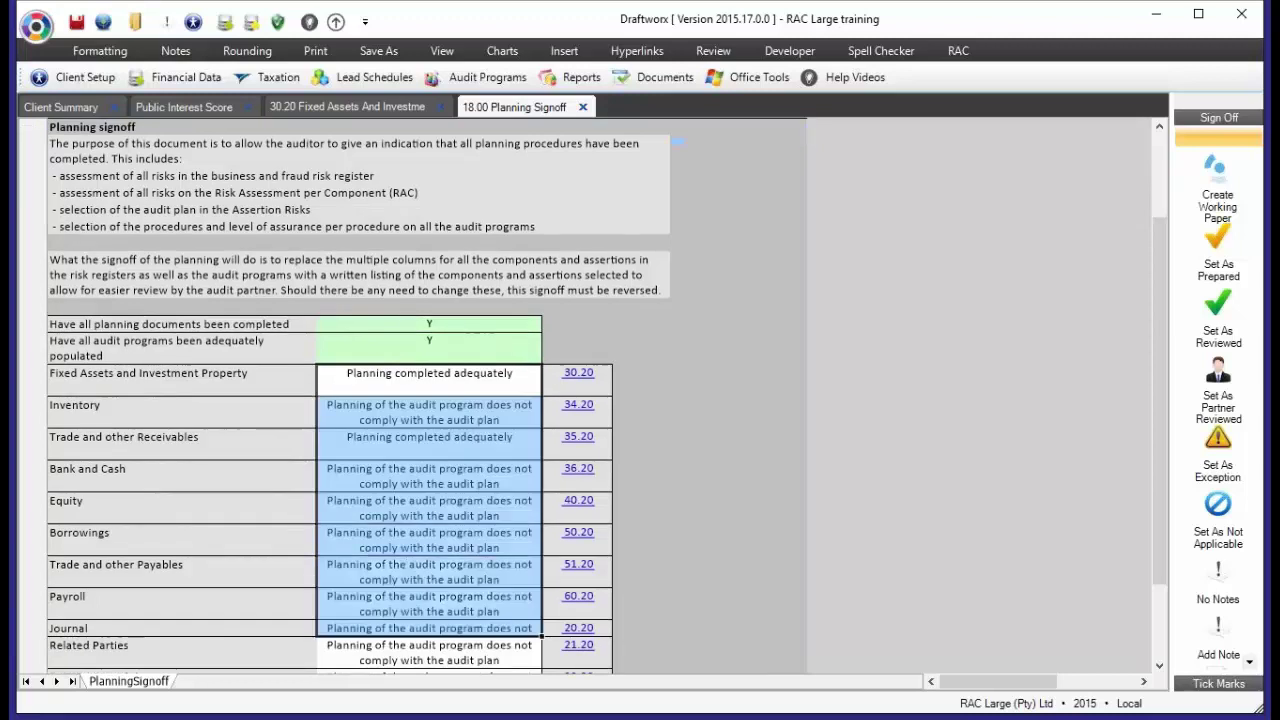
scroll(405, 570, down, 2)
drag(433, 315, 424, 624)
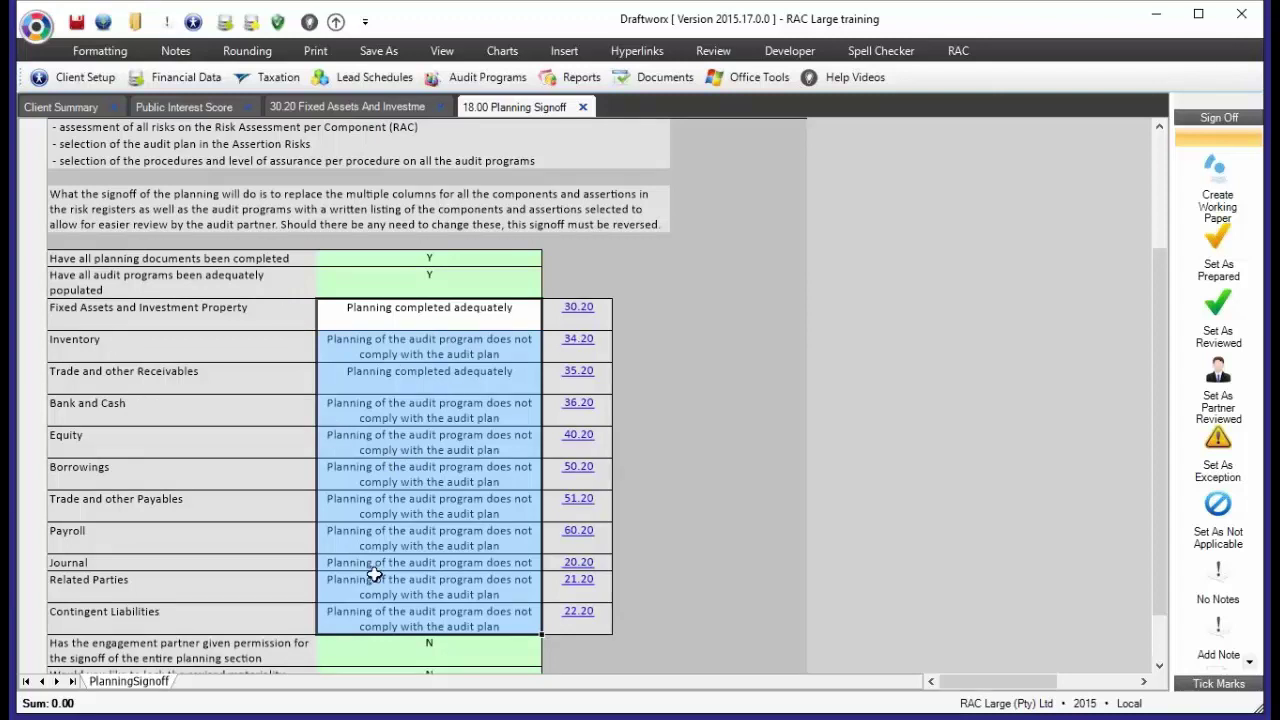
scroll(470, 370, down, 3)
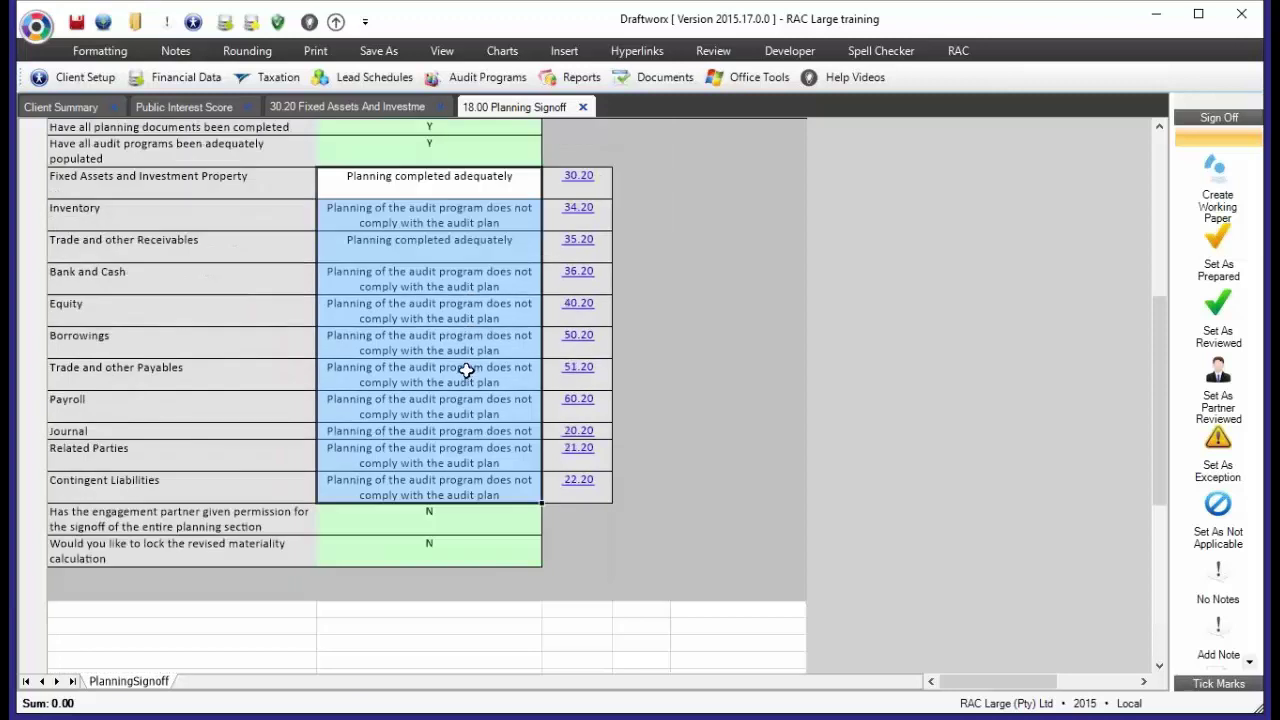
click(200, 527)
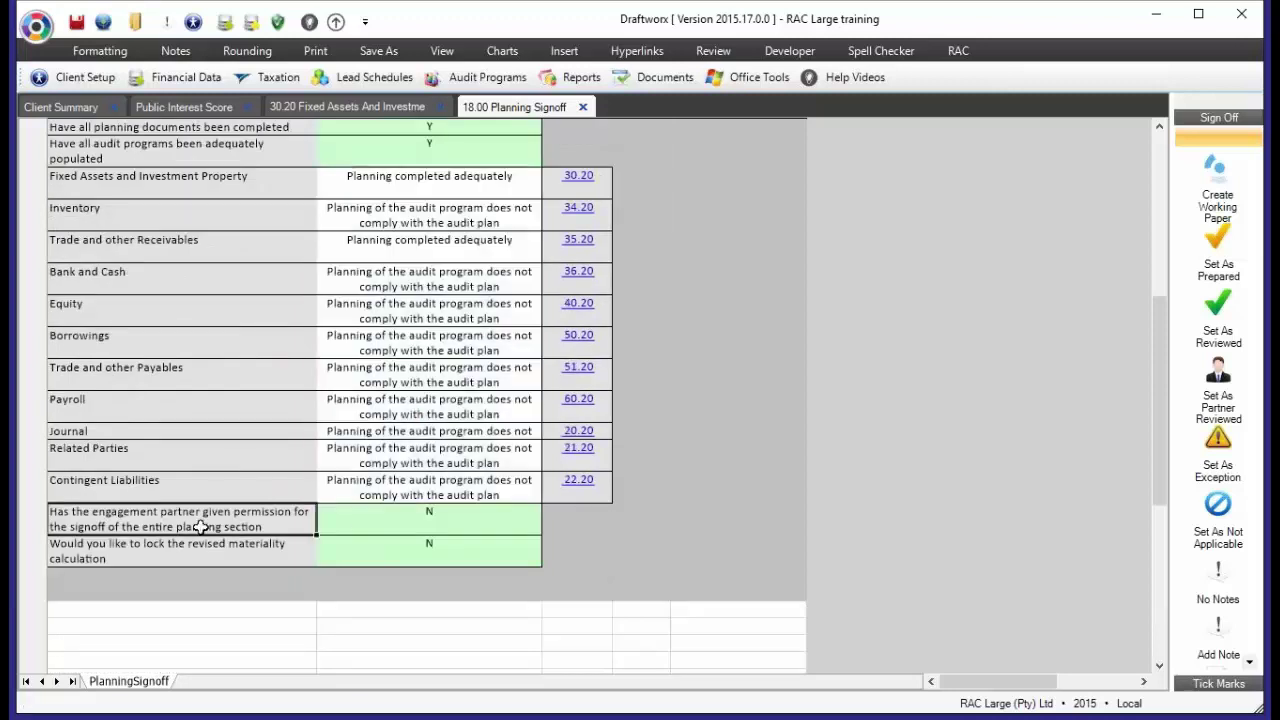
Answer Y for engagement partner permission to sign off the planning section
click(368, 522)
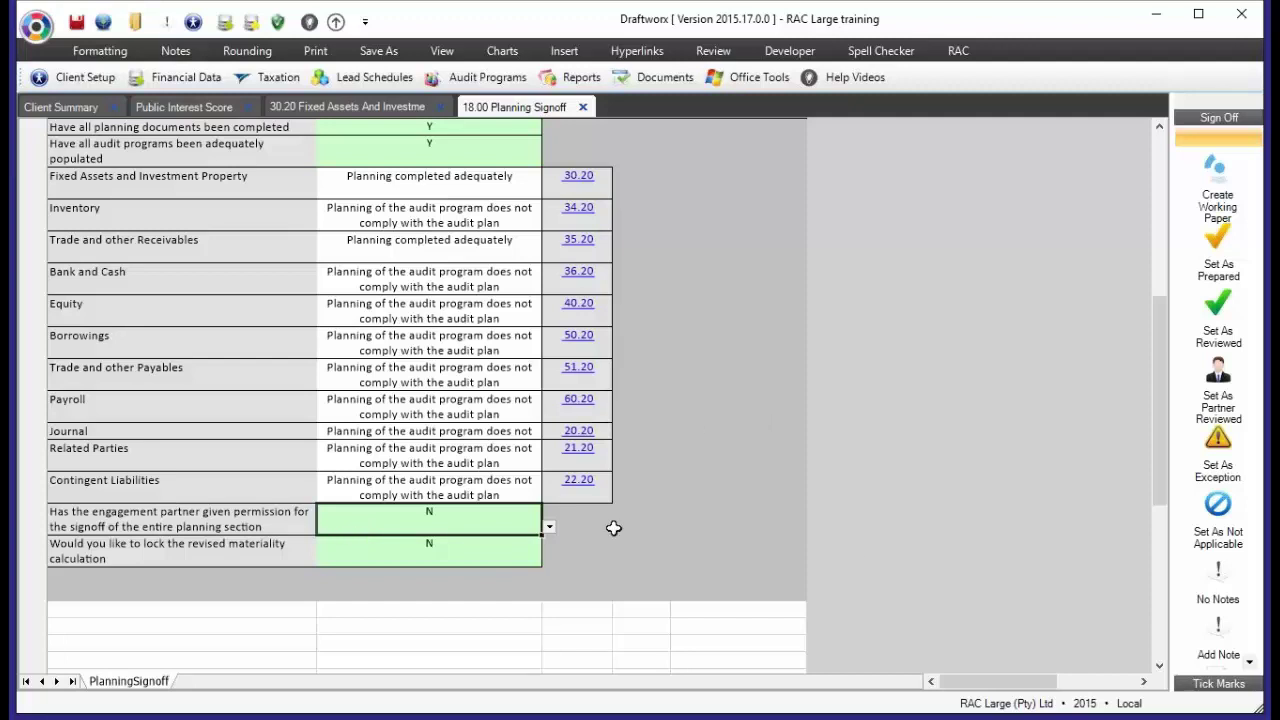
text(y)
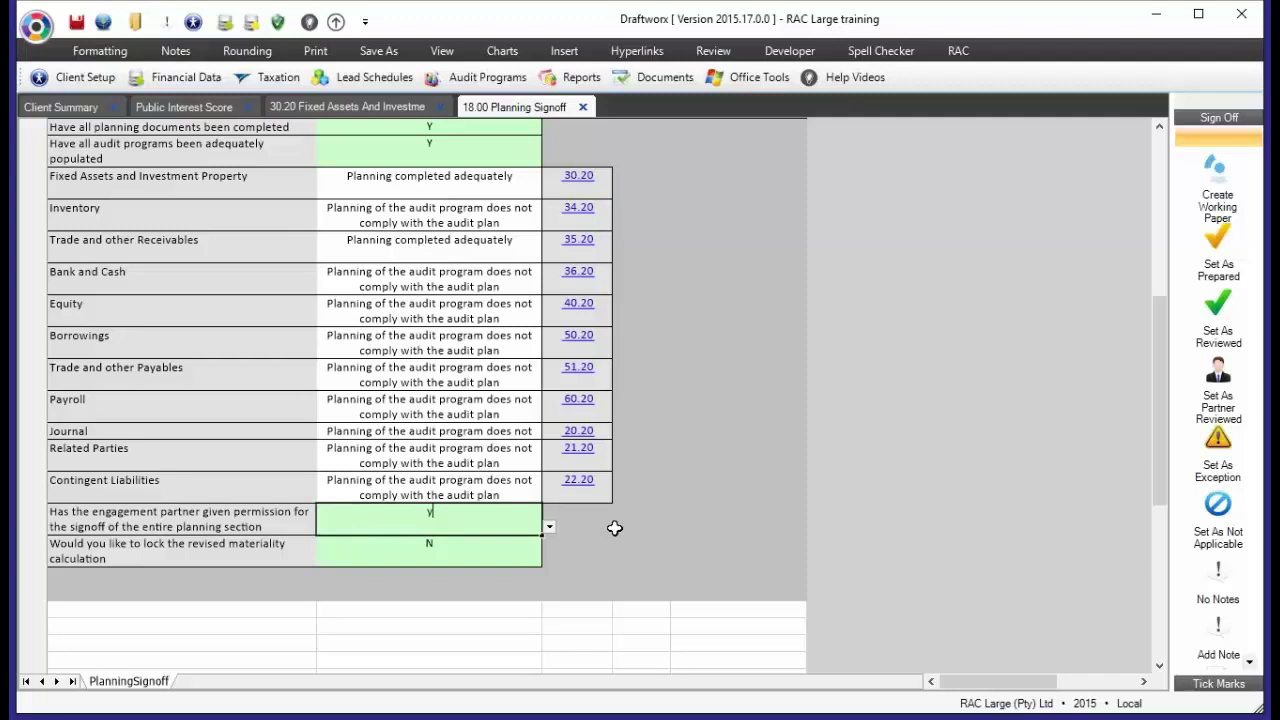
key(Return)
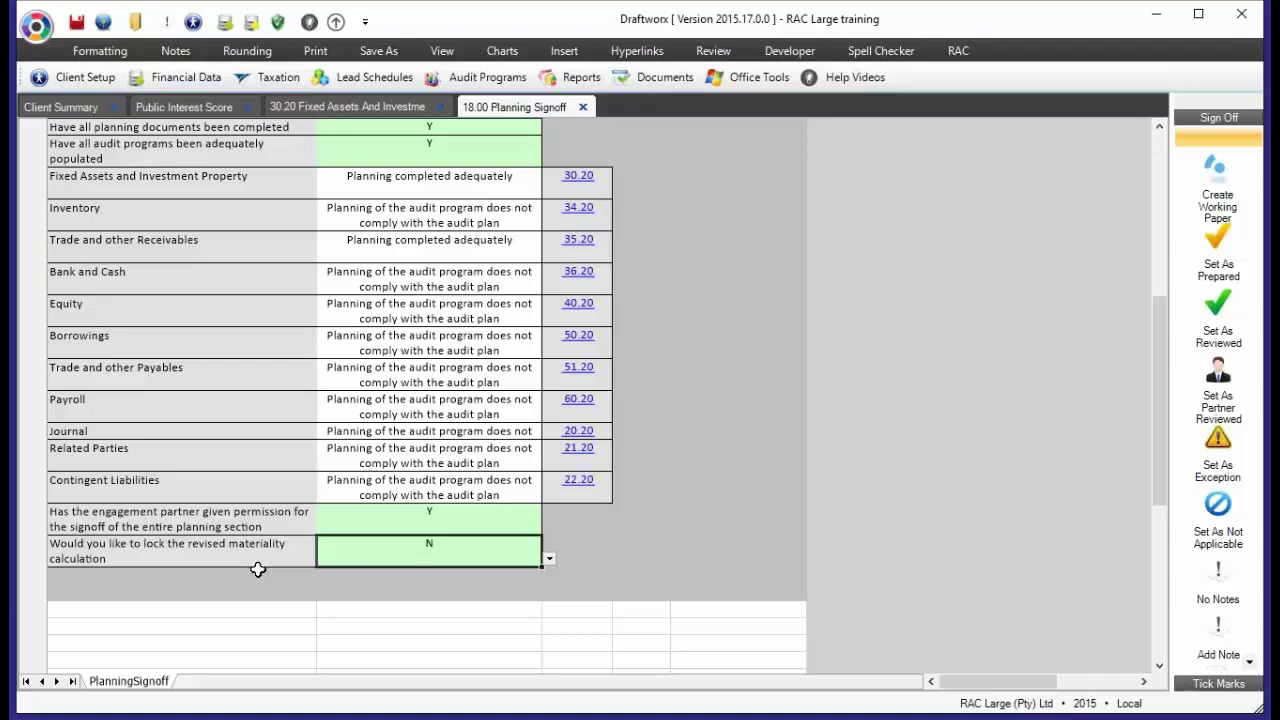
Check the audit program list and leave the revised materiality lock at N
click(485, 77)
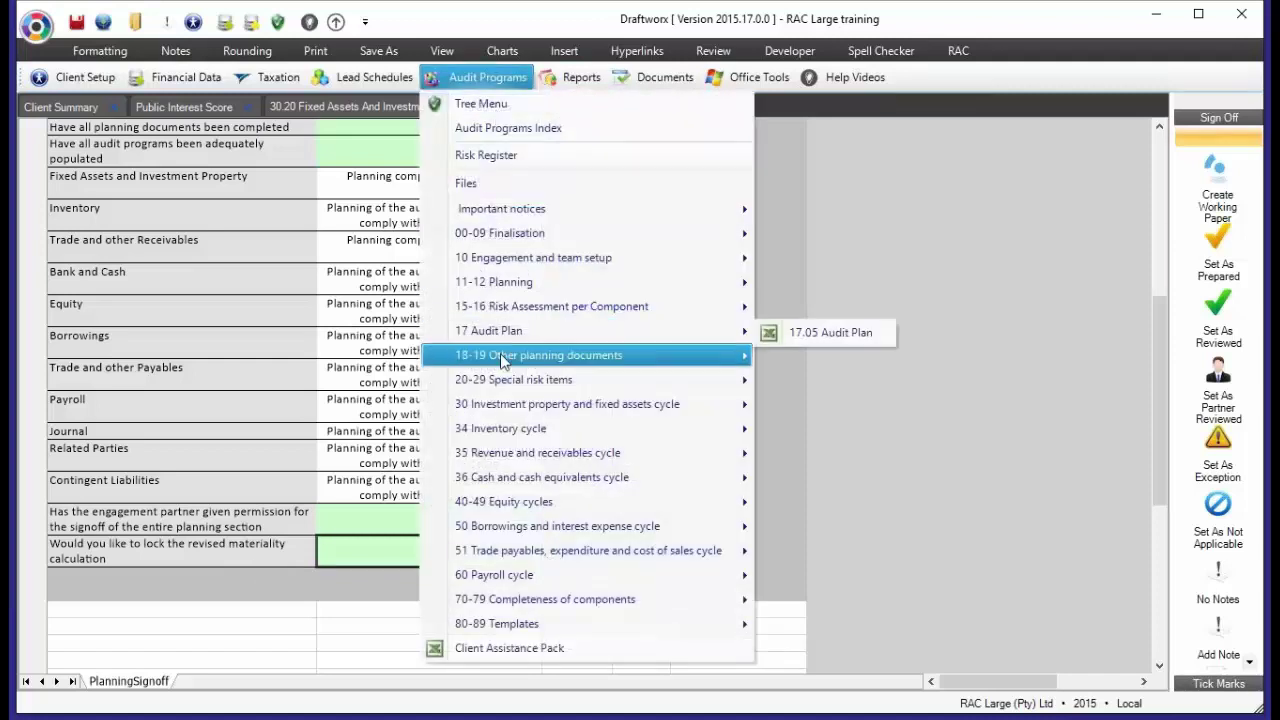
mouse_move(503, 360)
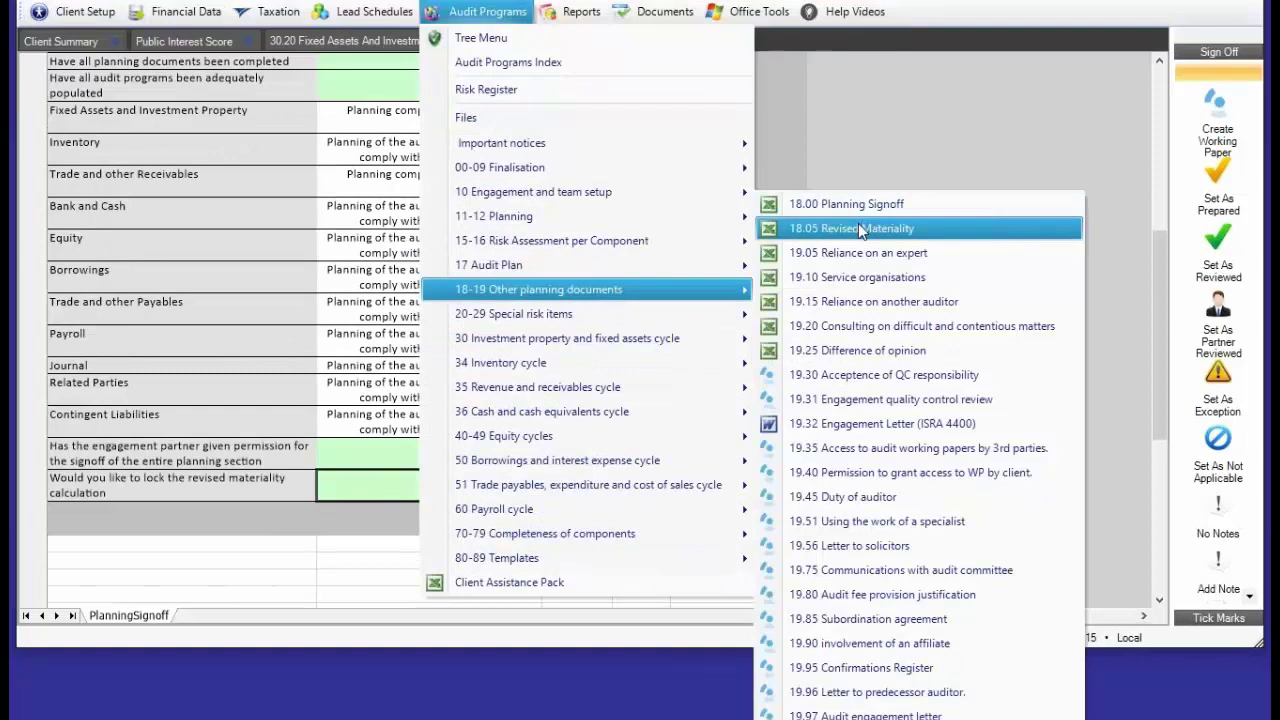
click(214, 479)
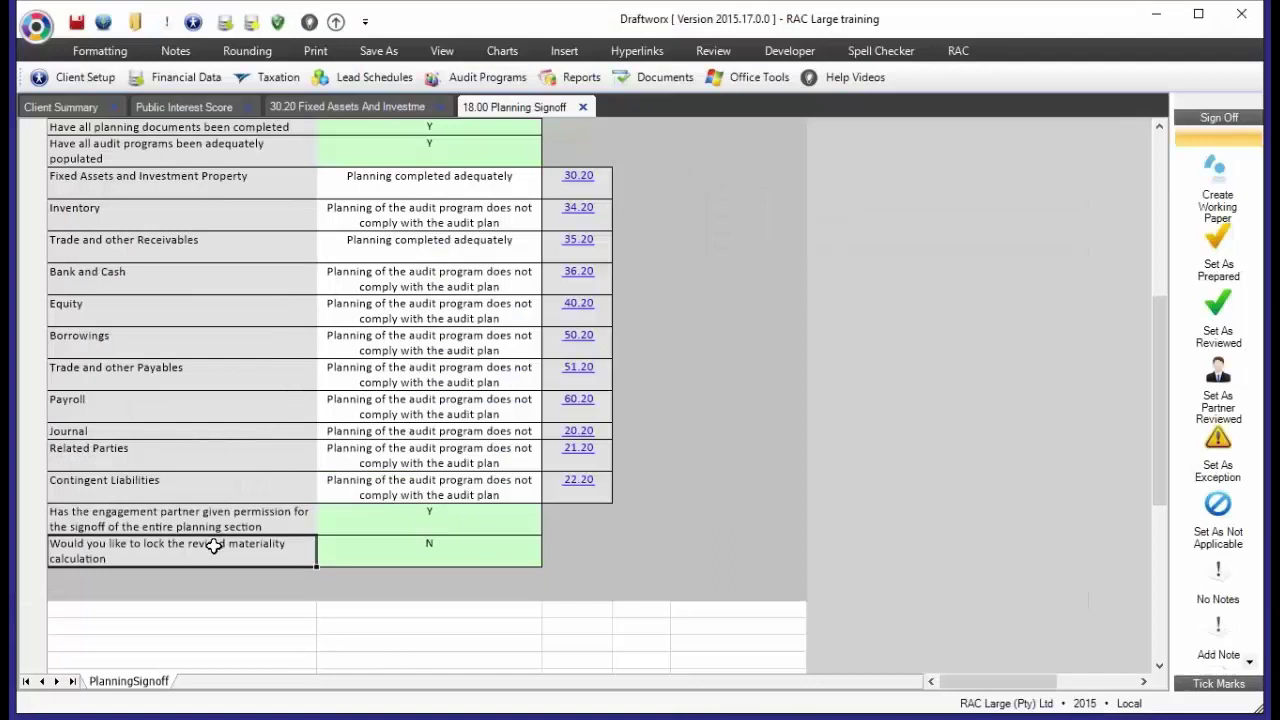
click(429, 550)
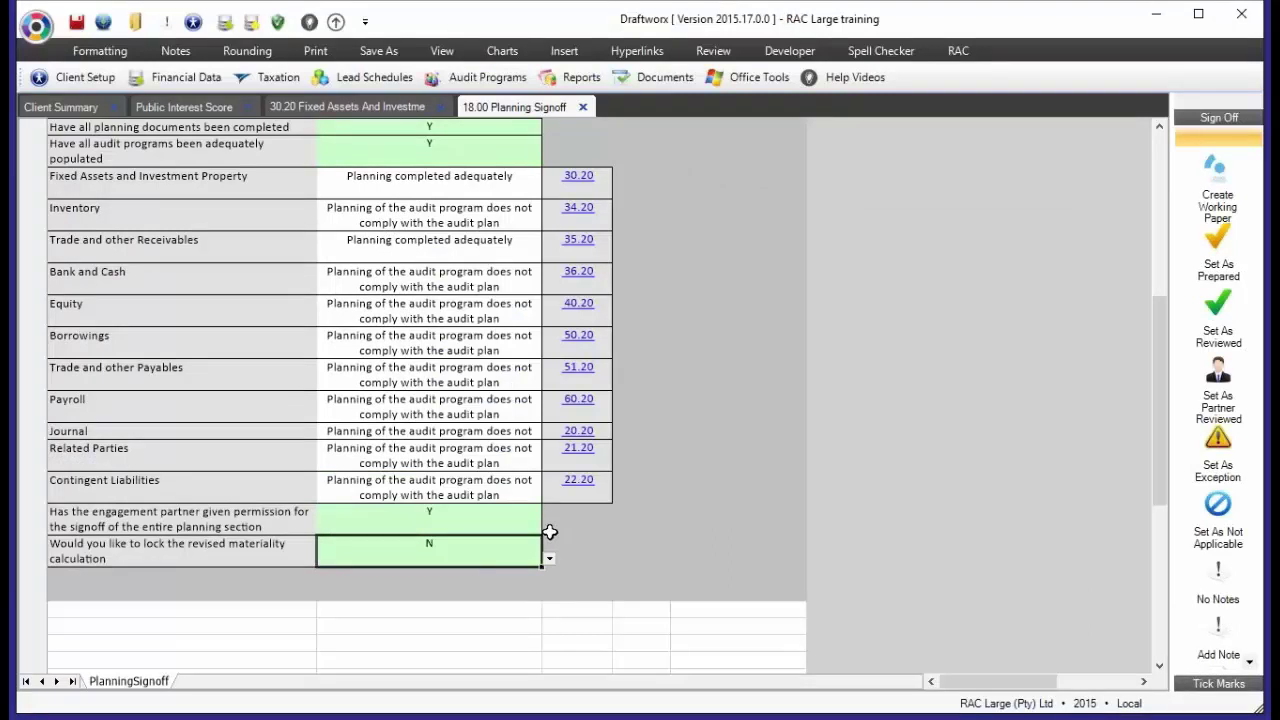
click(454, 517)
scroll(454, 517, up, 1)
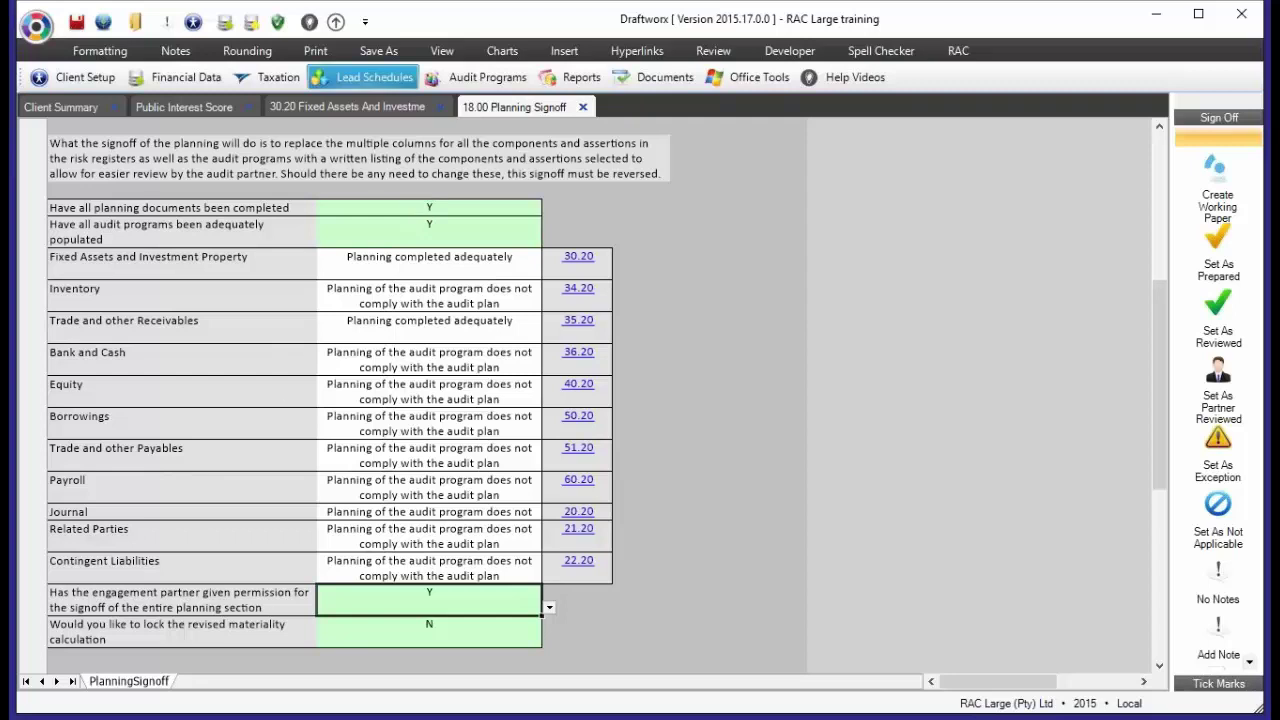
Return to the Fixed Assets audit program and review Components covered for rows 1a, 1b and 2a
click(372, 113)
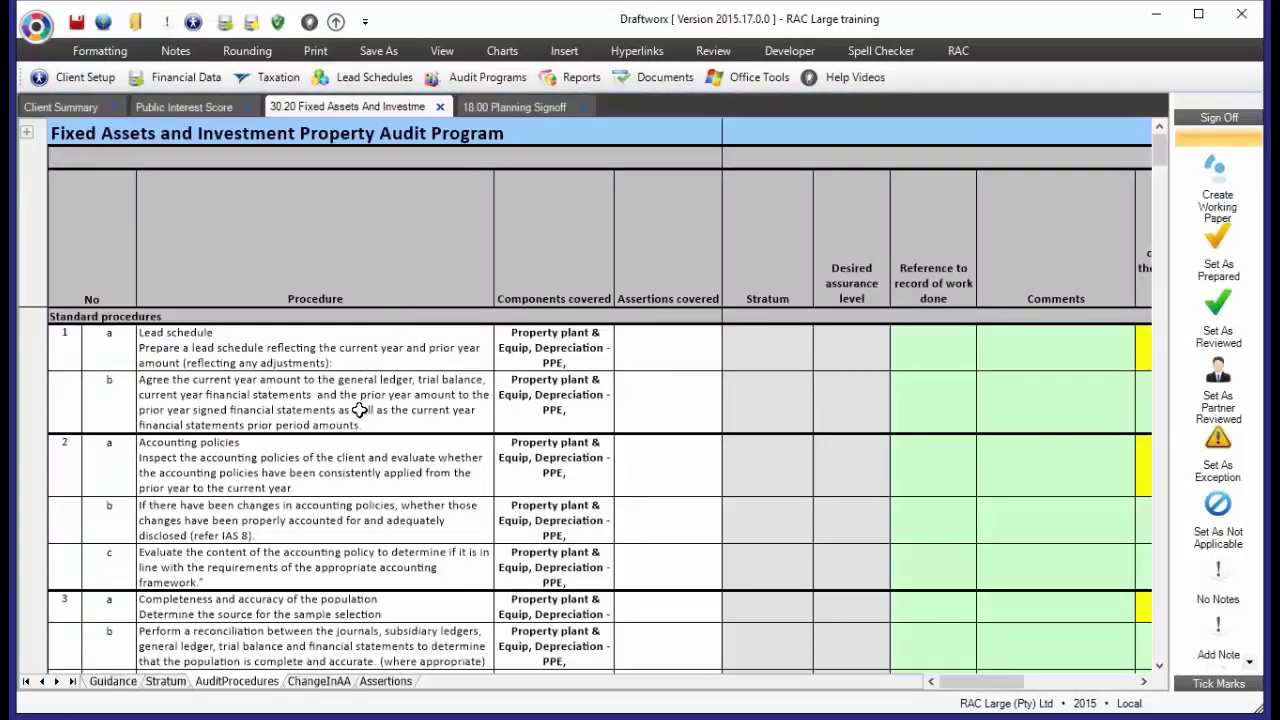
scroll(358, 410, down, 1)
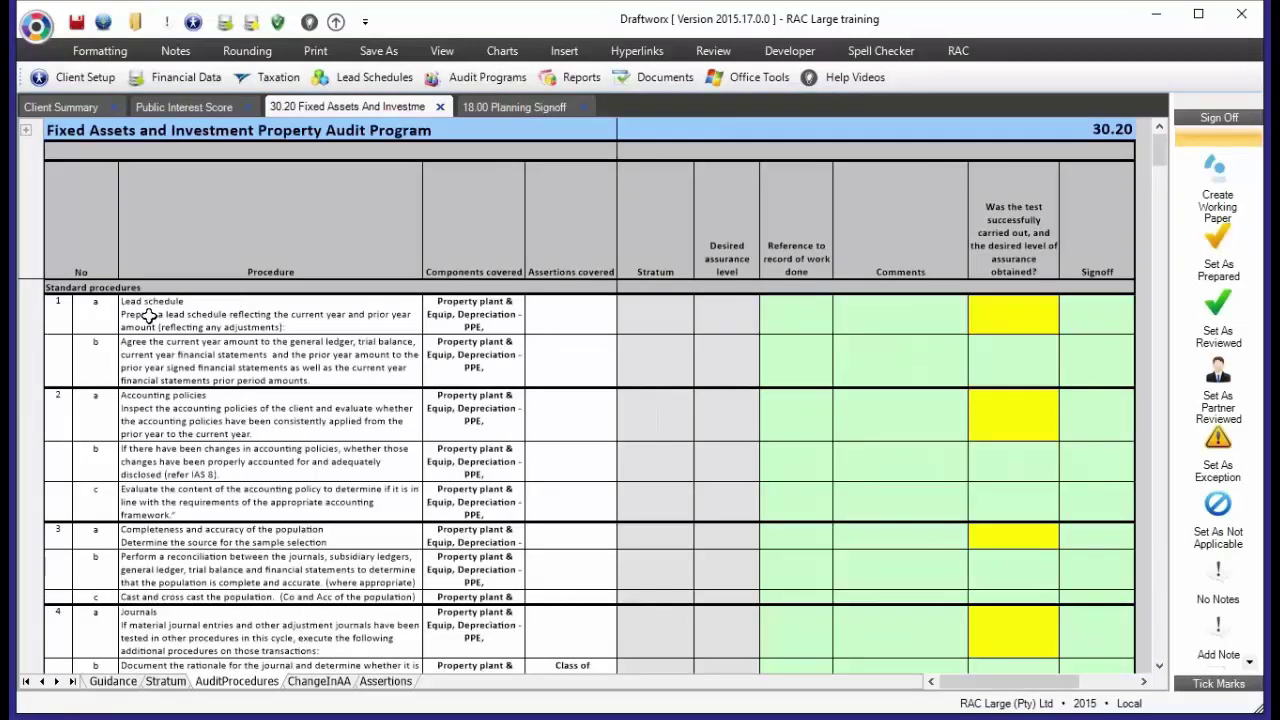
click(455, 253)
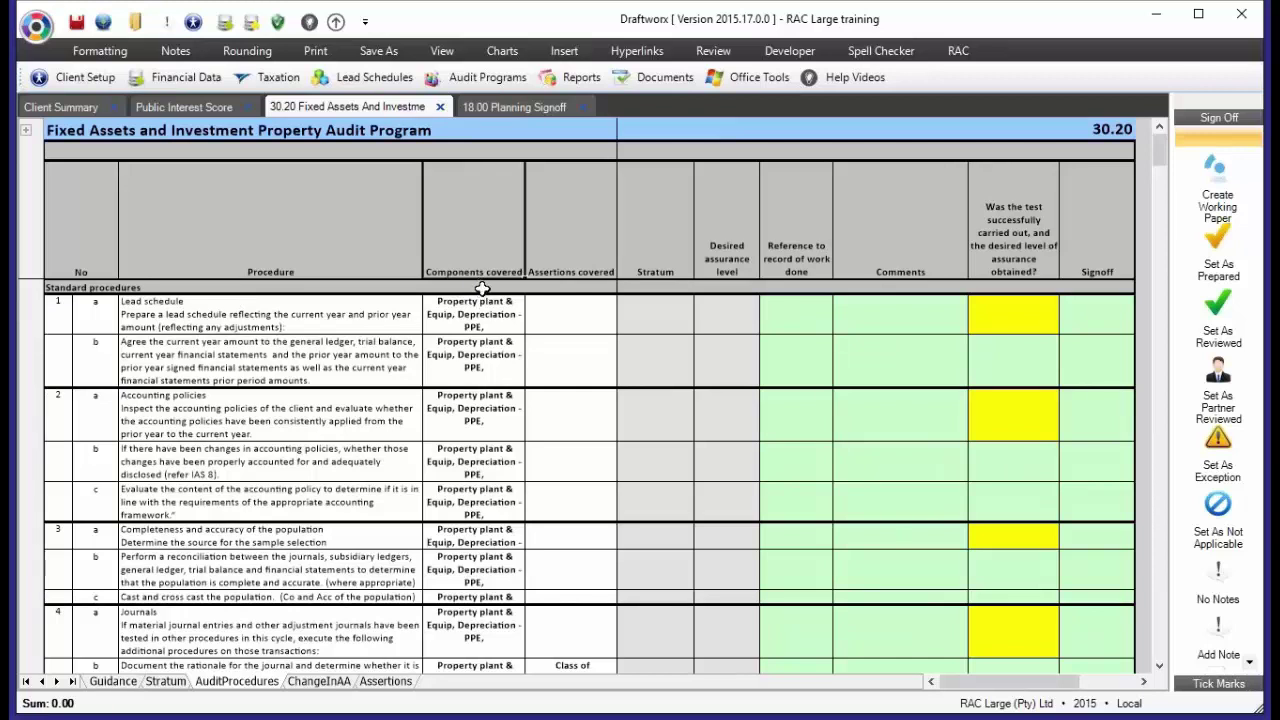
click(488, 327)
click(494, 367)
click(494, 410)
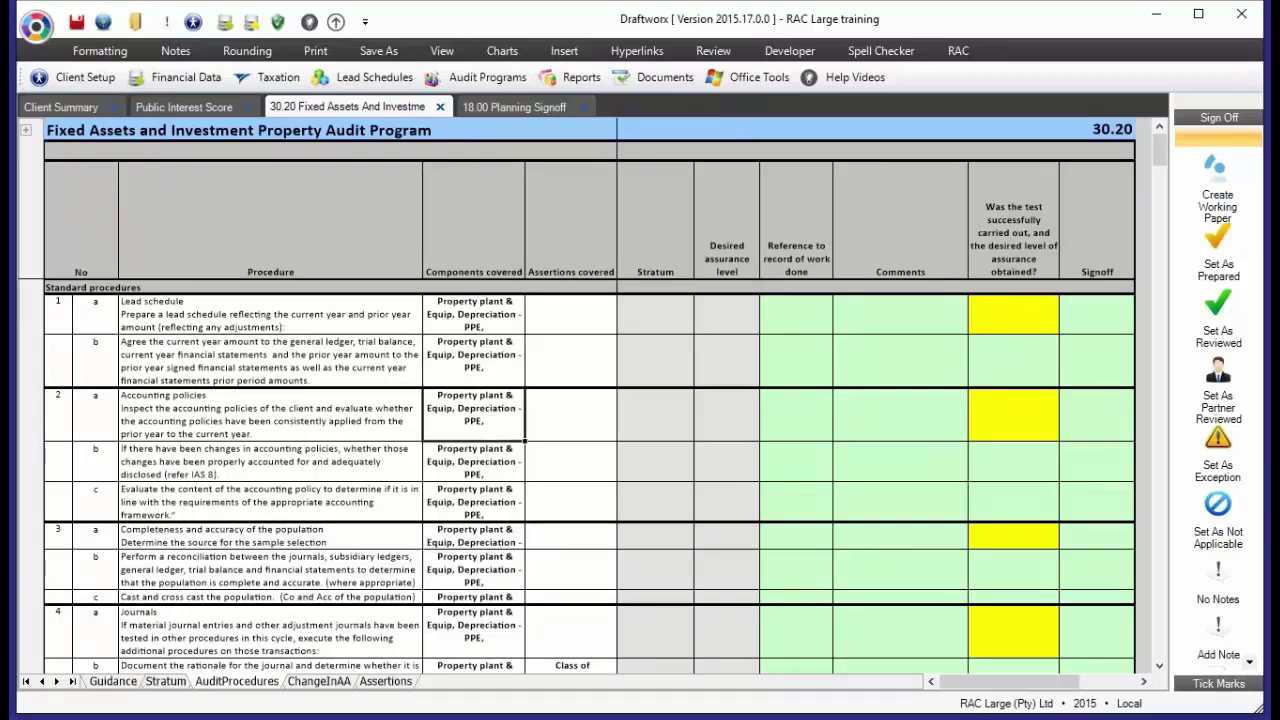
scroll(495, 430, down, 5)
scroll(497, 435, up, 5)
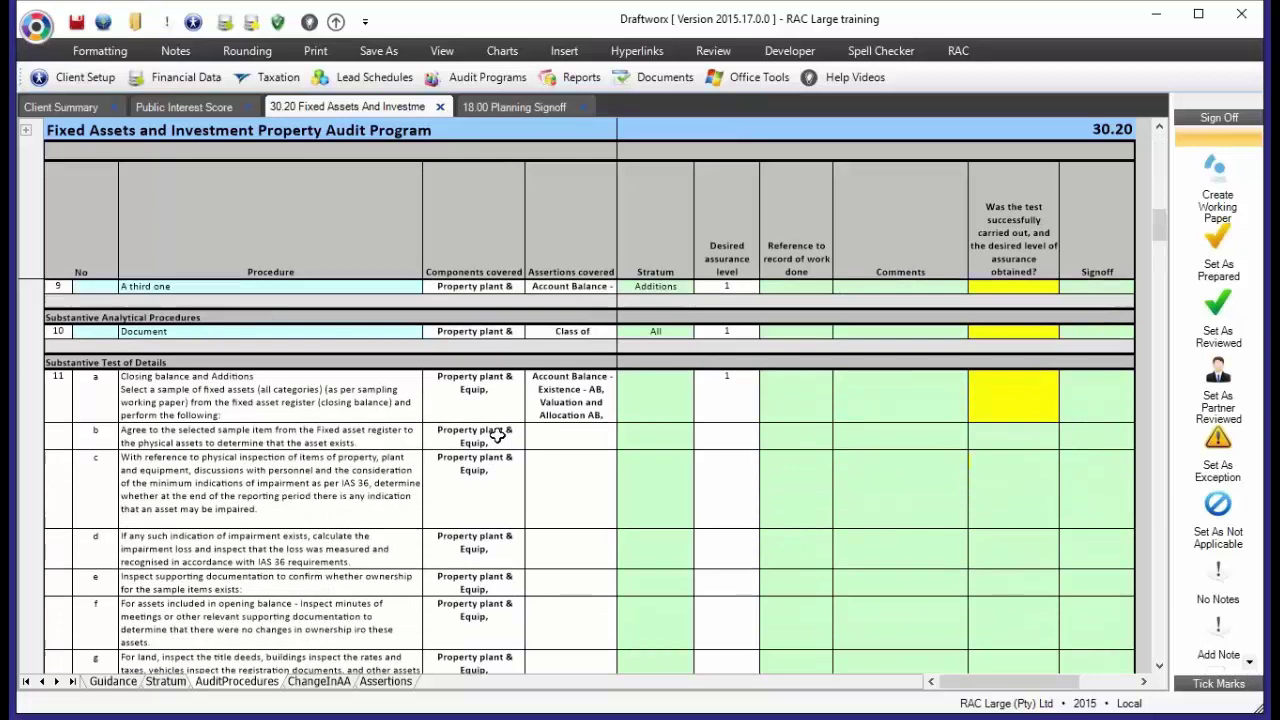
scroll(577, 384, down, 3)
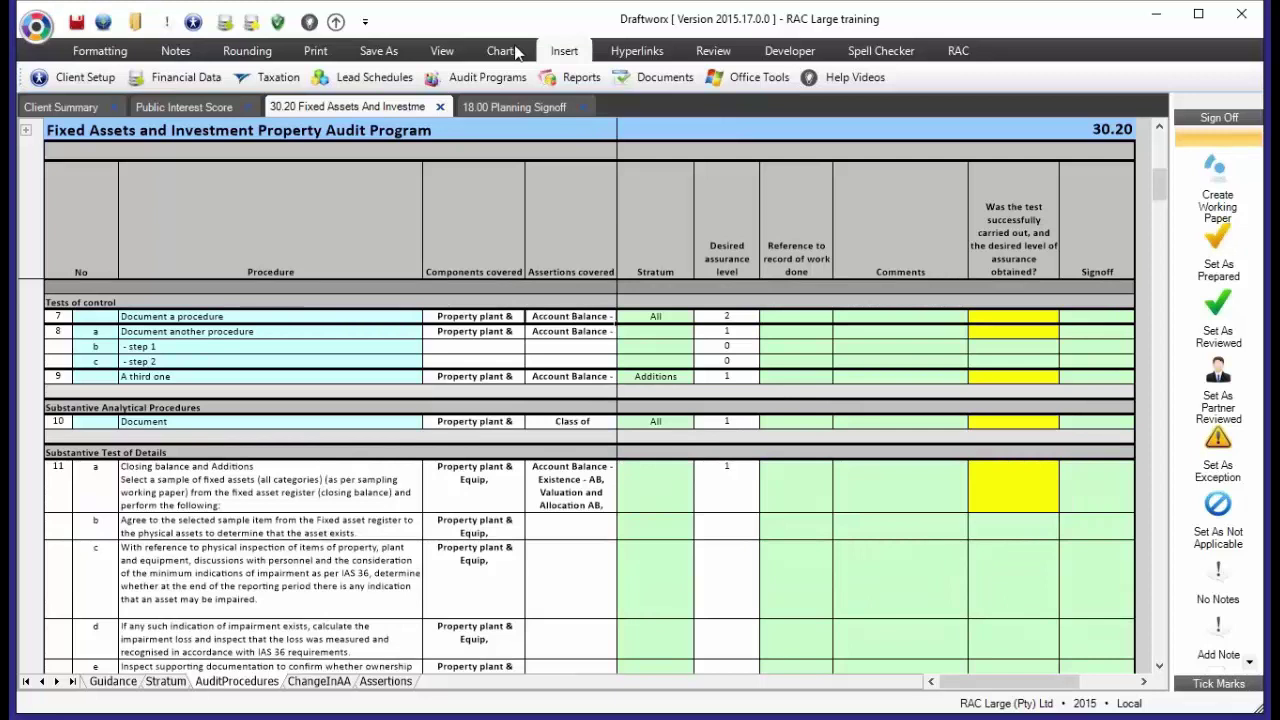
Apply Wrap Text to row 7's assertions so 'Account Balance - Existence - AB' shows on two lines
click(104, 52)
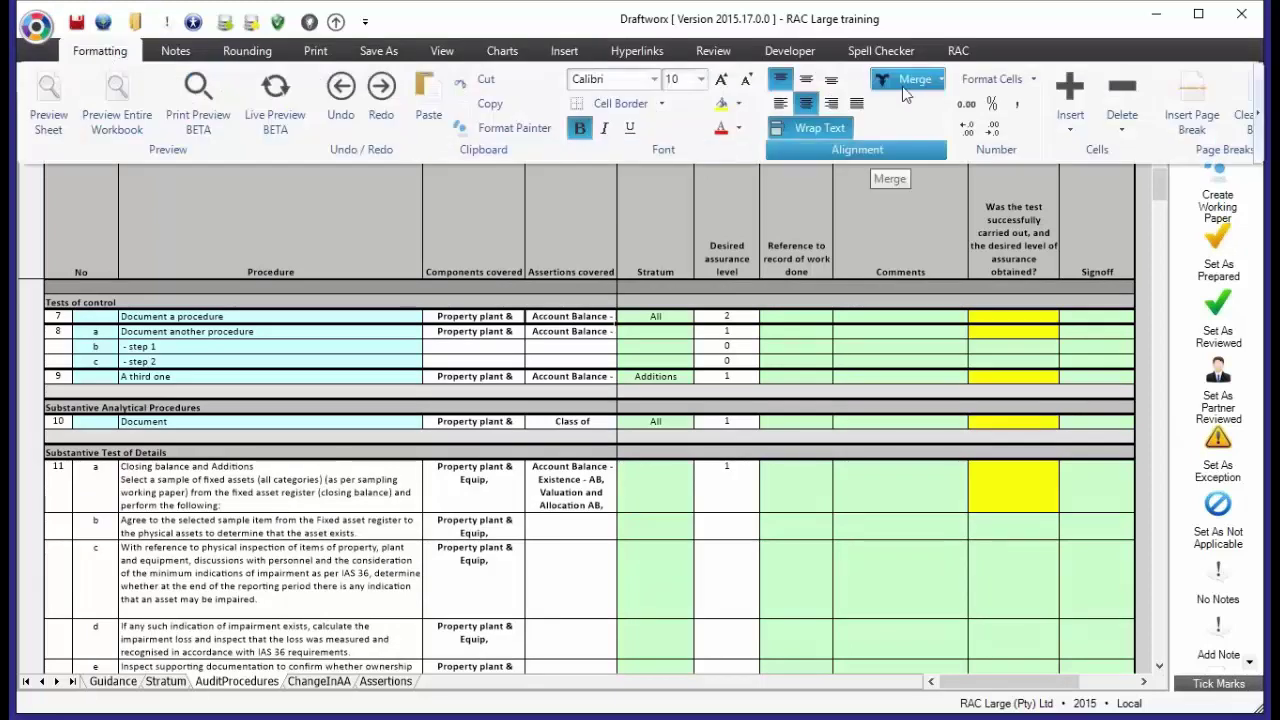
click(826, 129)
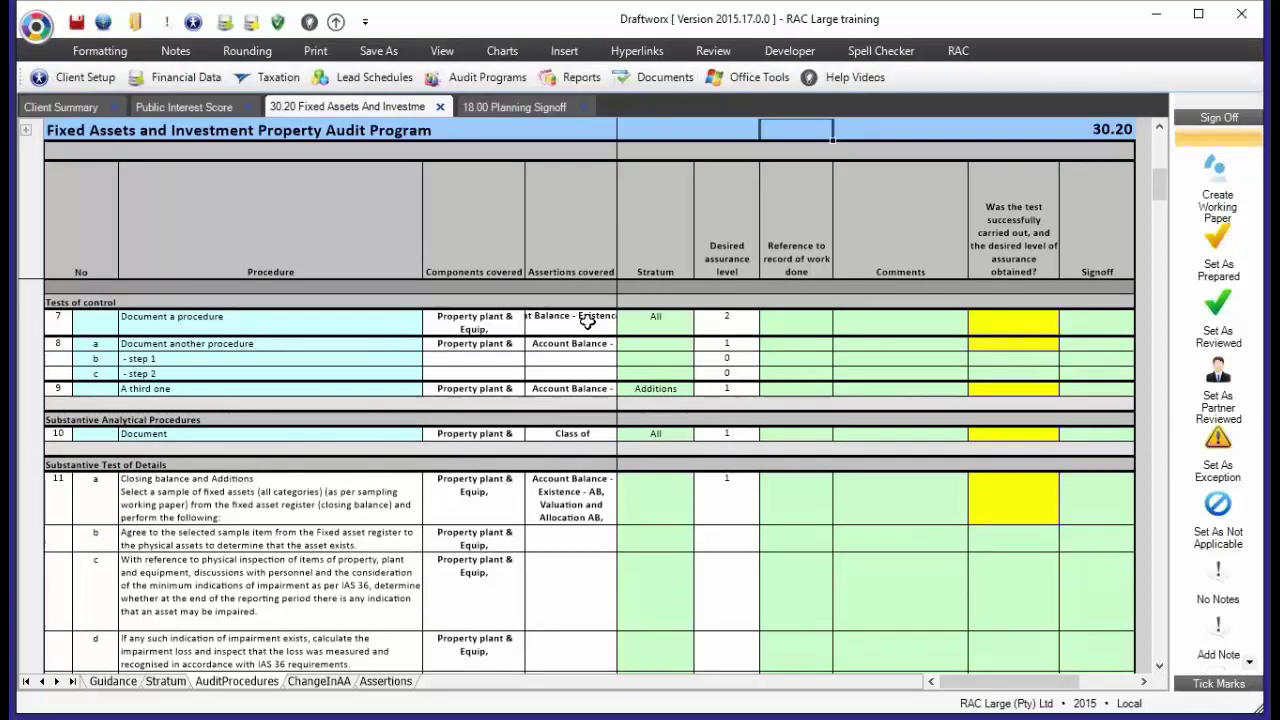
click(100, 50)
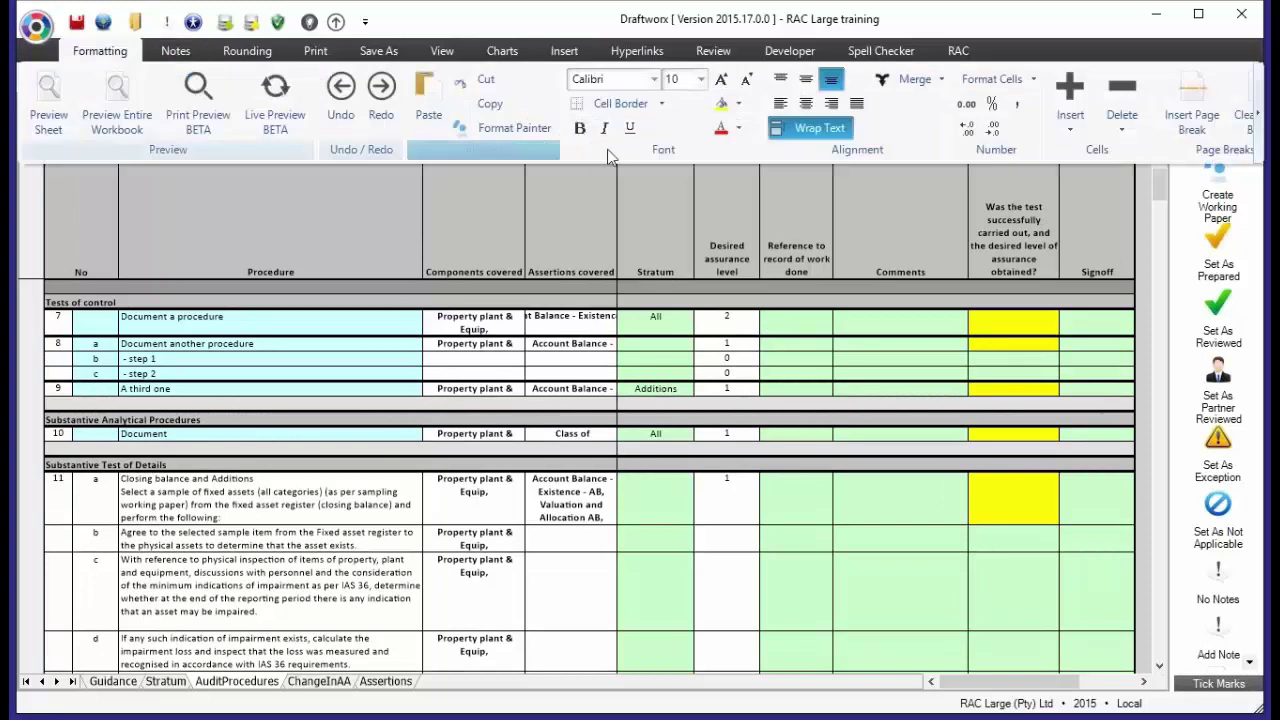
click(800, 130)
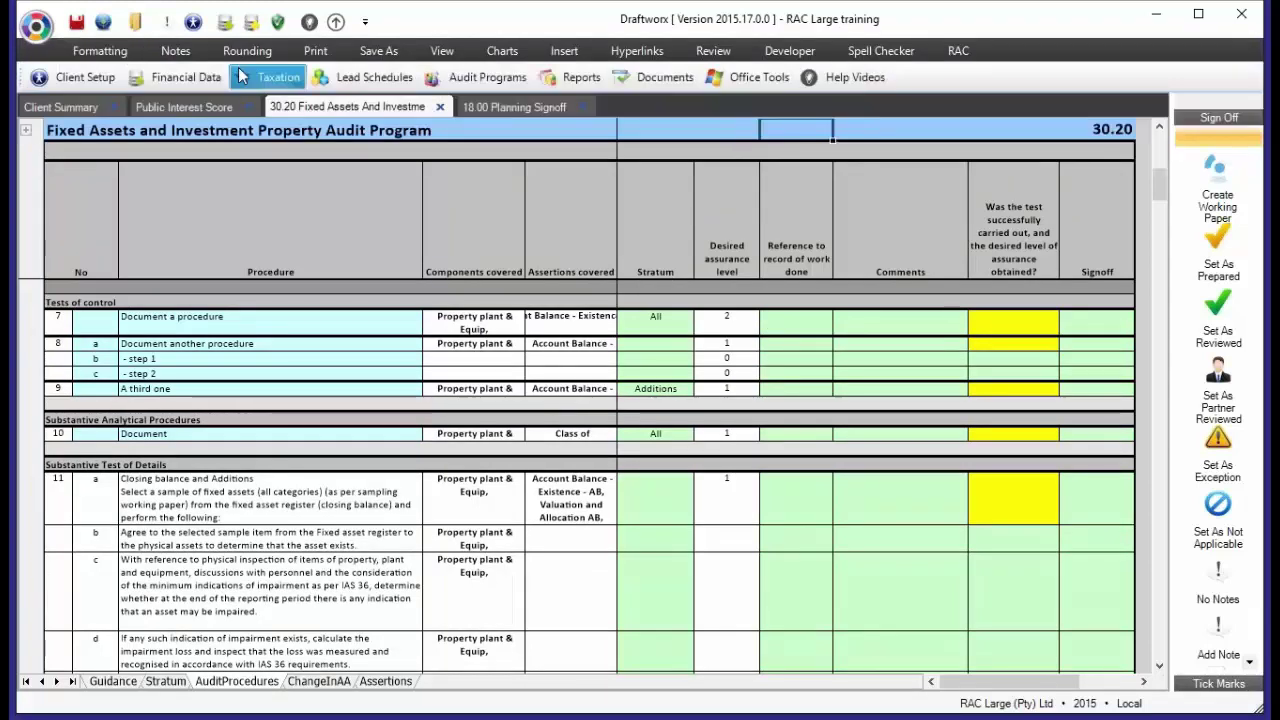
click(100, 50)
click(808, 128)
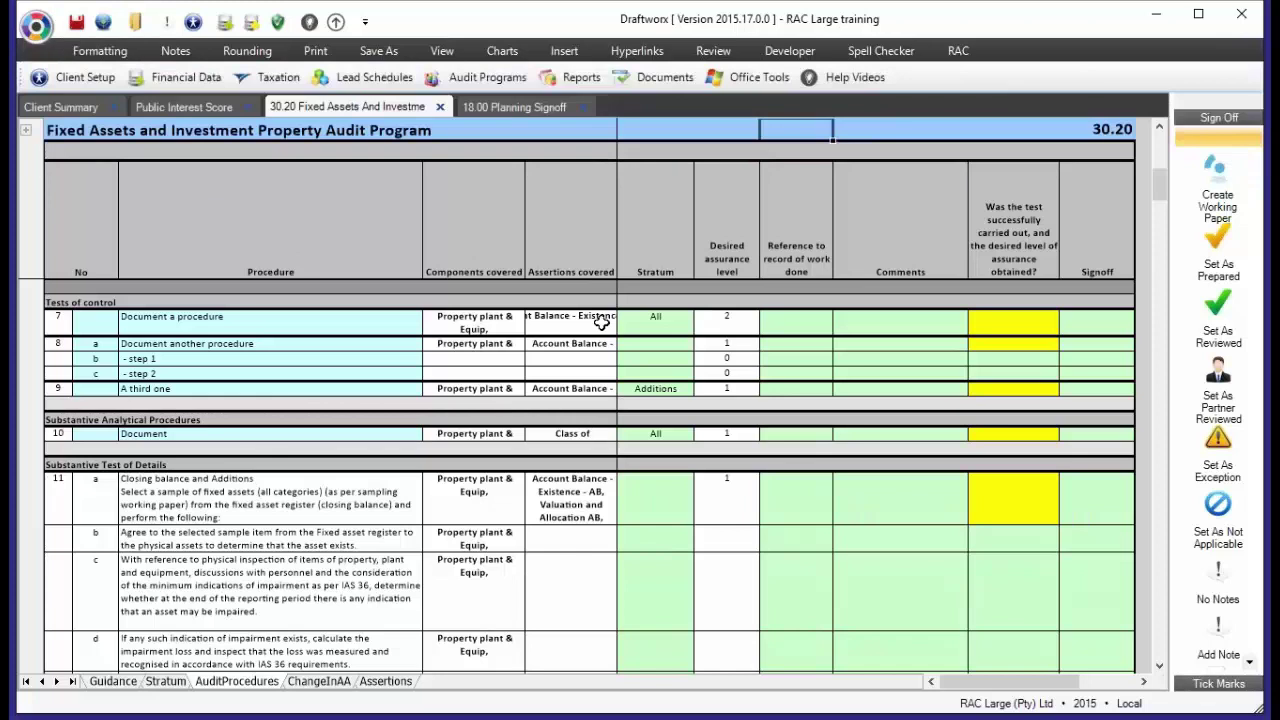
click(80, 54)
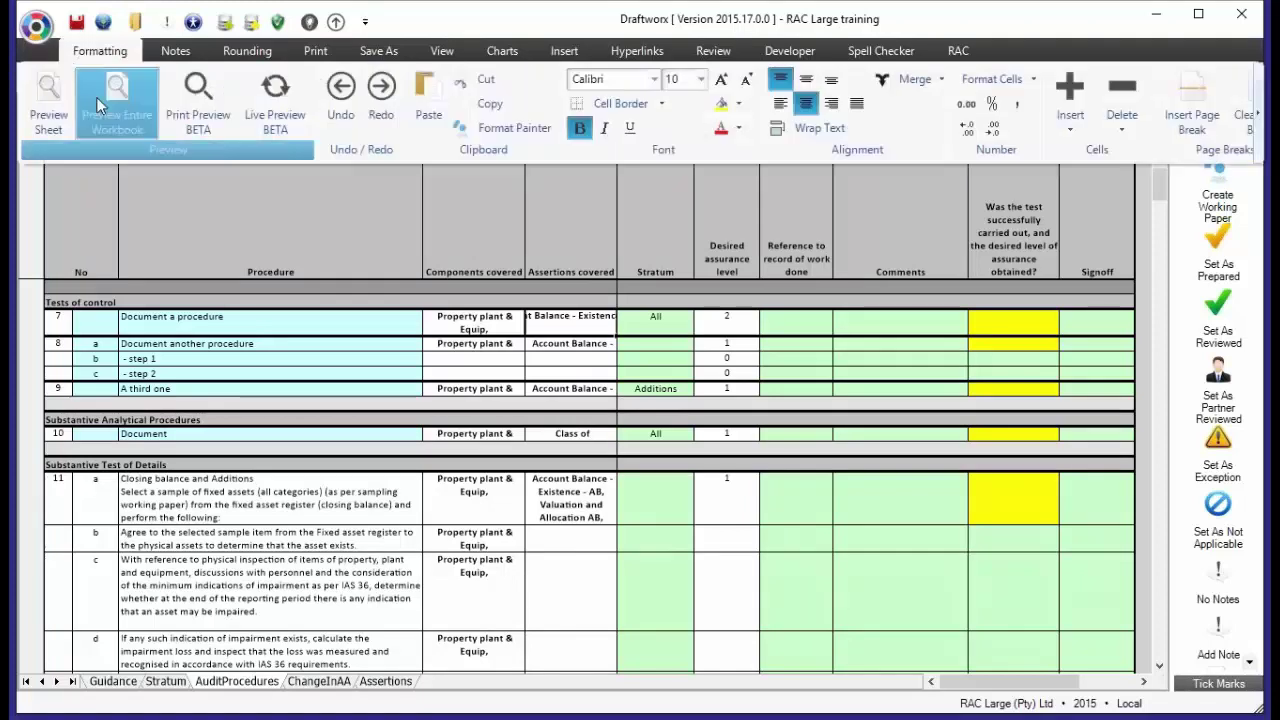
click(815, 128)
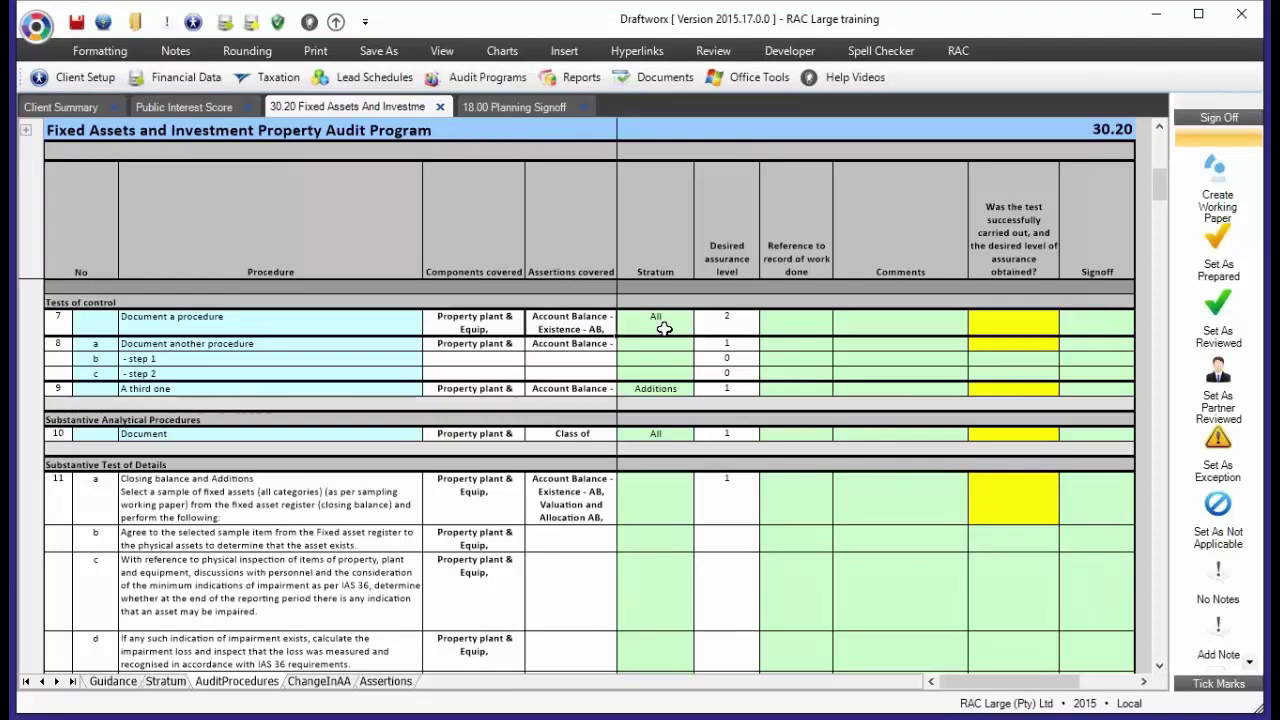
click(712, 322)
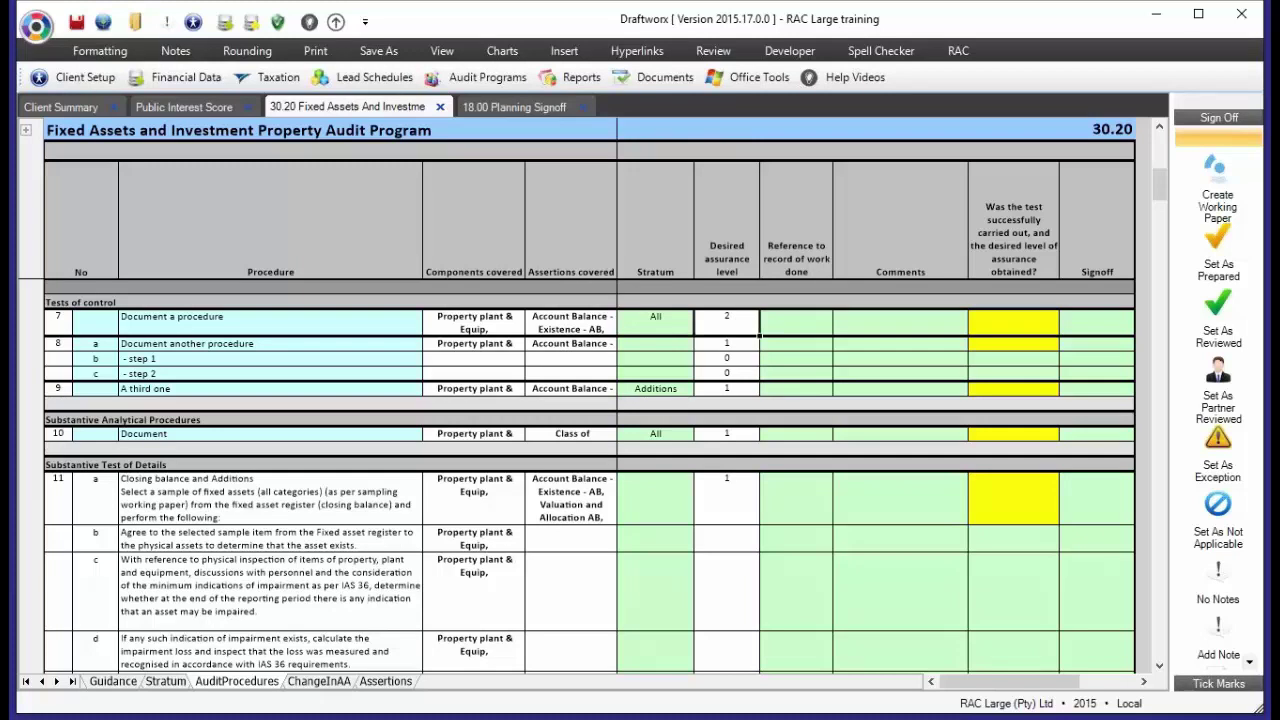
click(817, 326)
click(918, 321)
Mark the tests in rows 7, 8 and 9 as successfully carried out (Y)
click(1018, 320)
text(y)
key(Return)
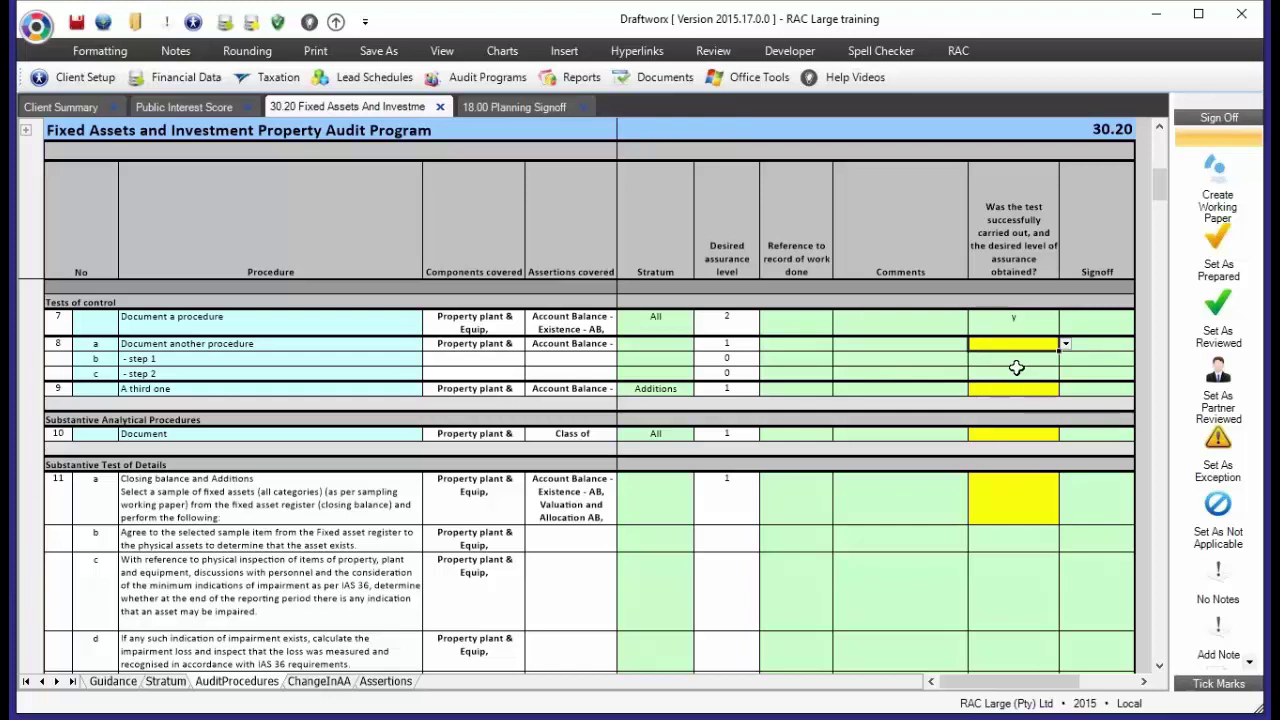
text(y)
key(Return)
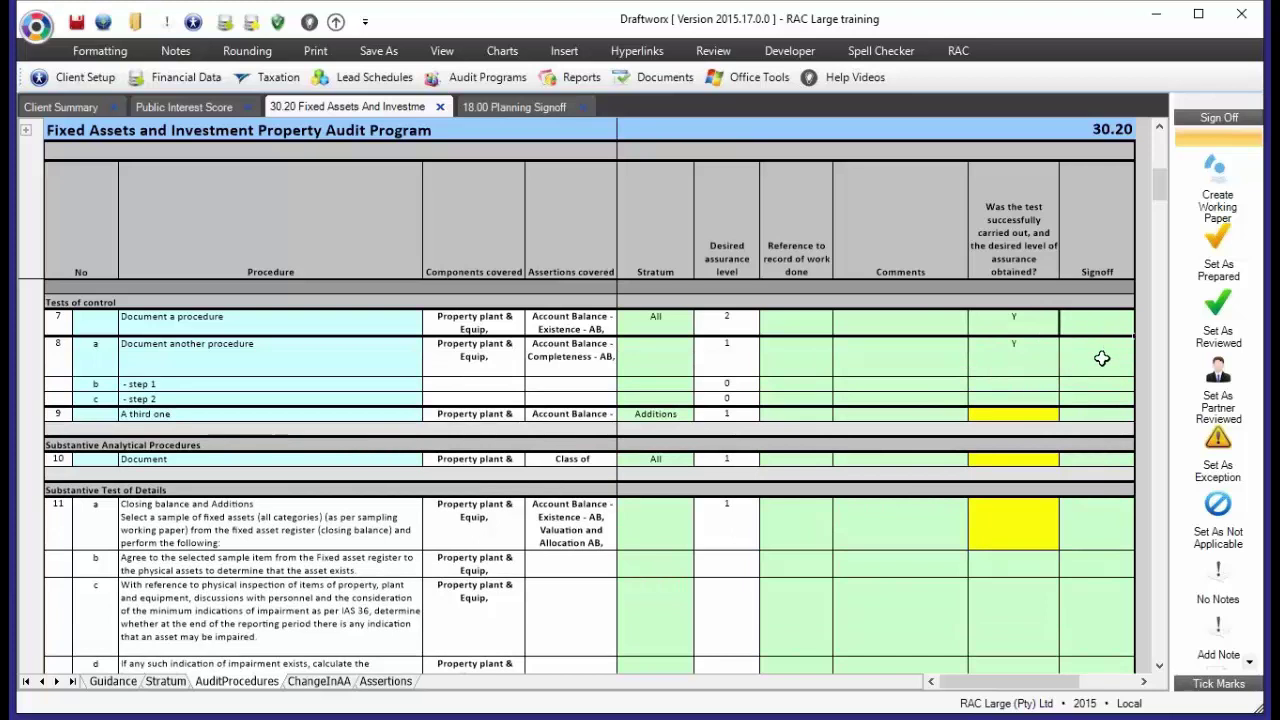
key(Down)
text(y)
click(883, 360)
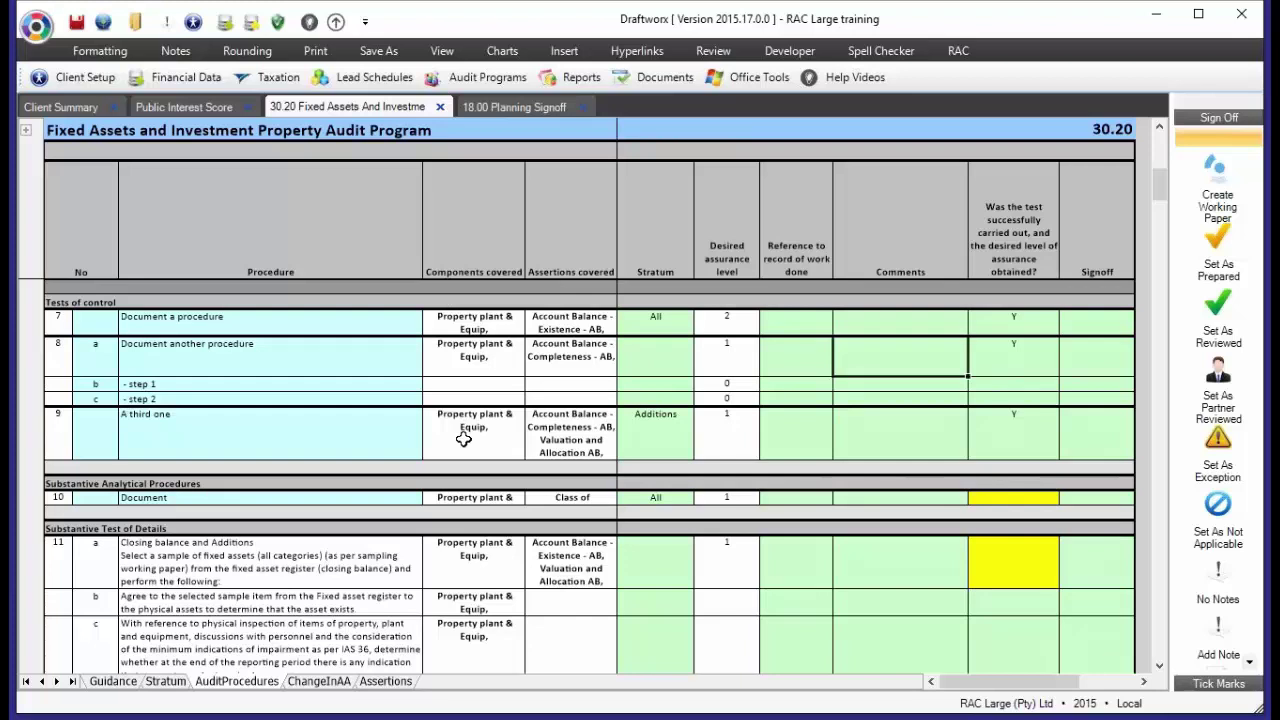
Enter Y as the test result for rows 10 through 16
click(995, 493)
text(Y)
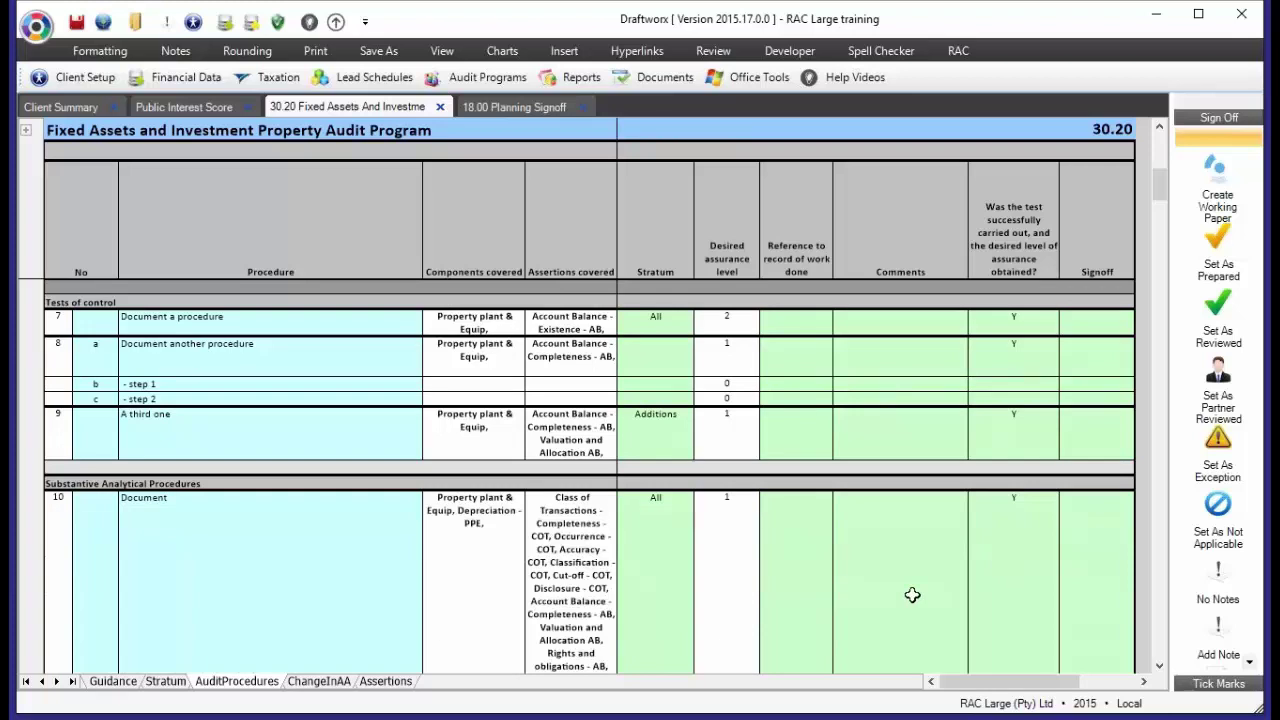
scroll(985, 565, down, 5)
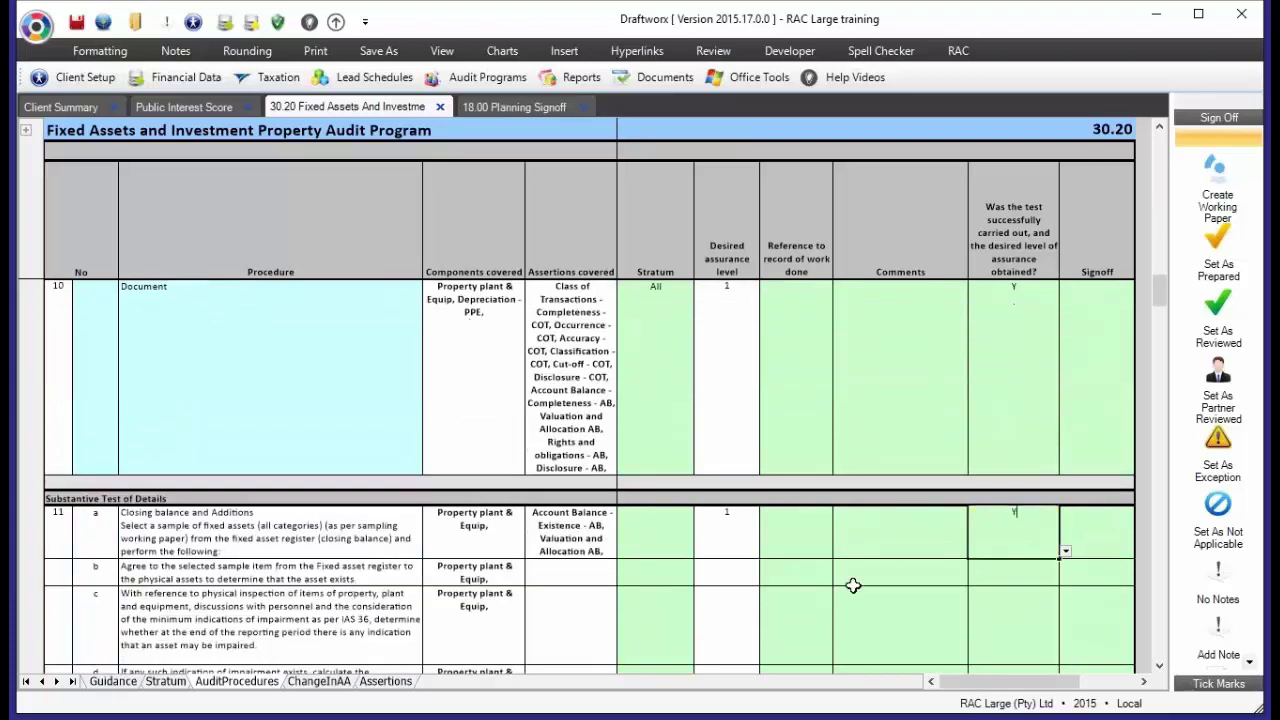
scroll(851, 586, down, 3)
scroll(853, 587, down, 3)
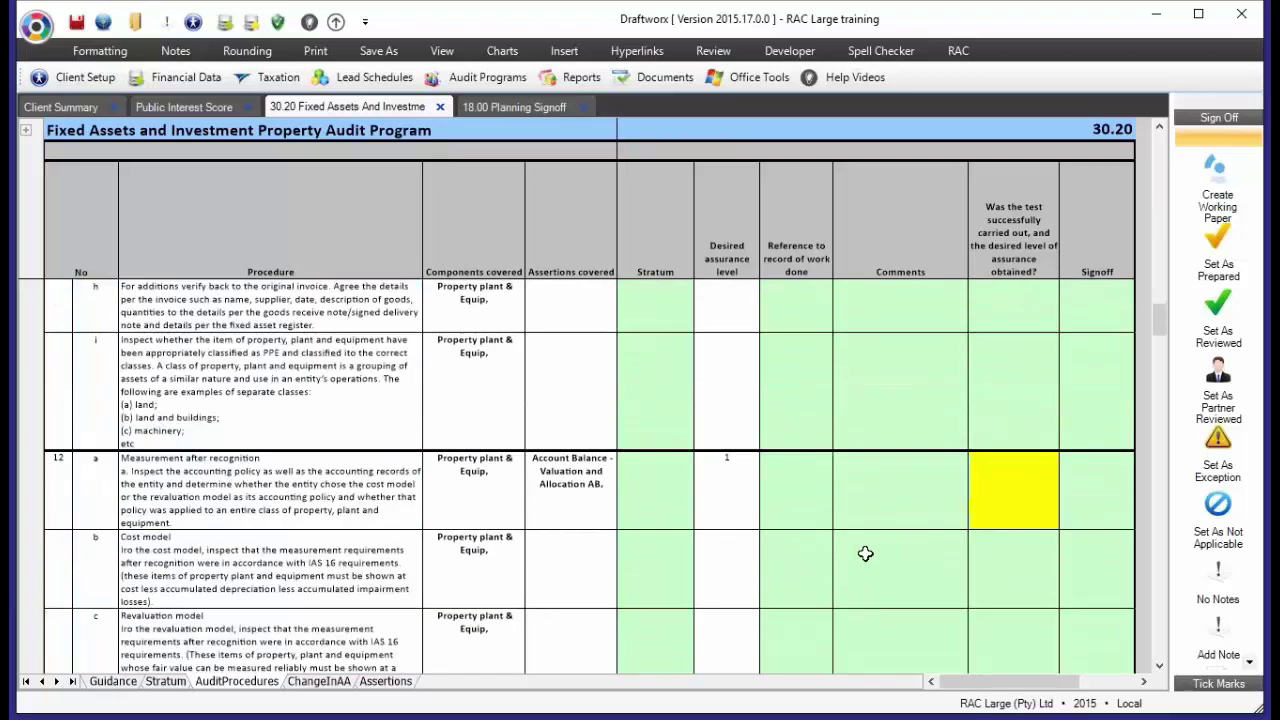
click(1005, 497)
text(Y)
scroll(883, 513, down, 3)
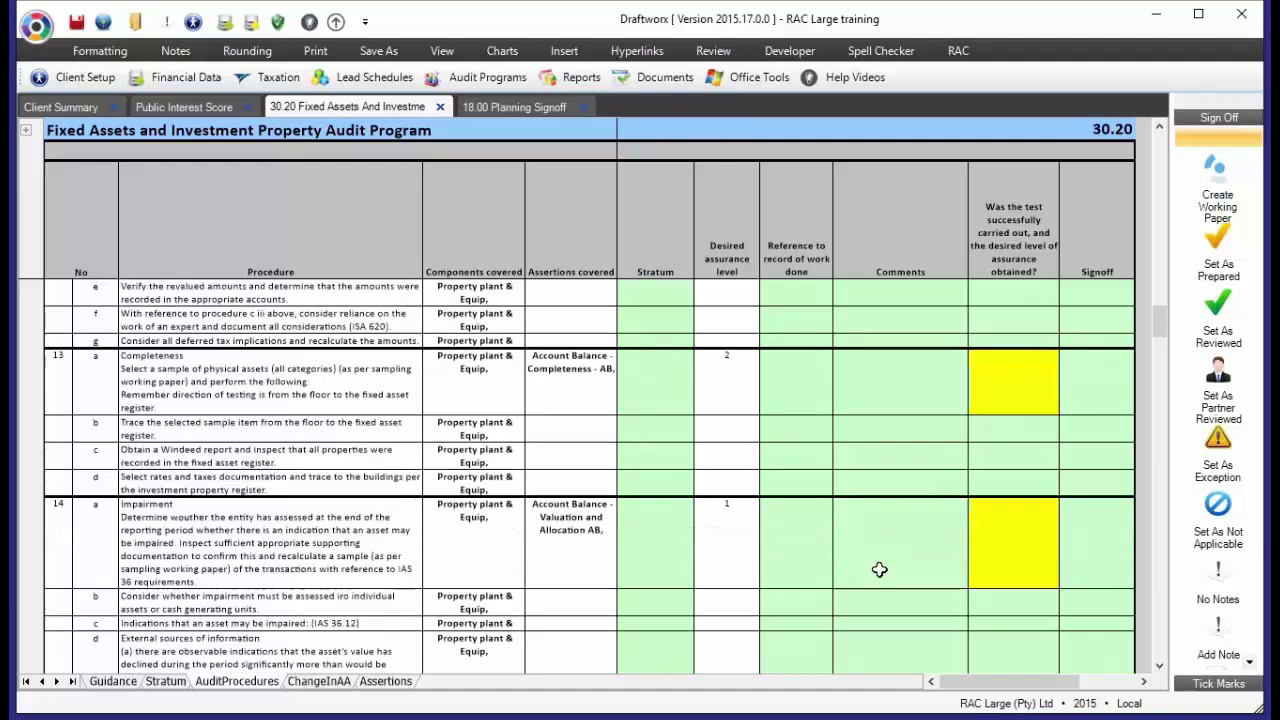
click(859, 425)
click(1013, 549)
scroll(914, 598, down, 3)
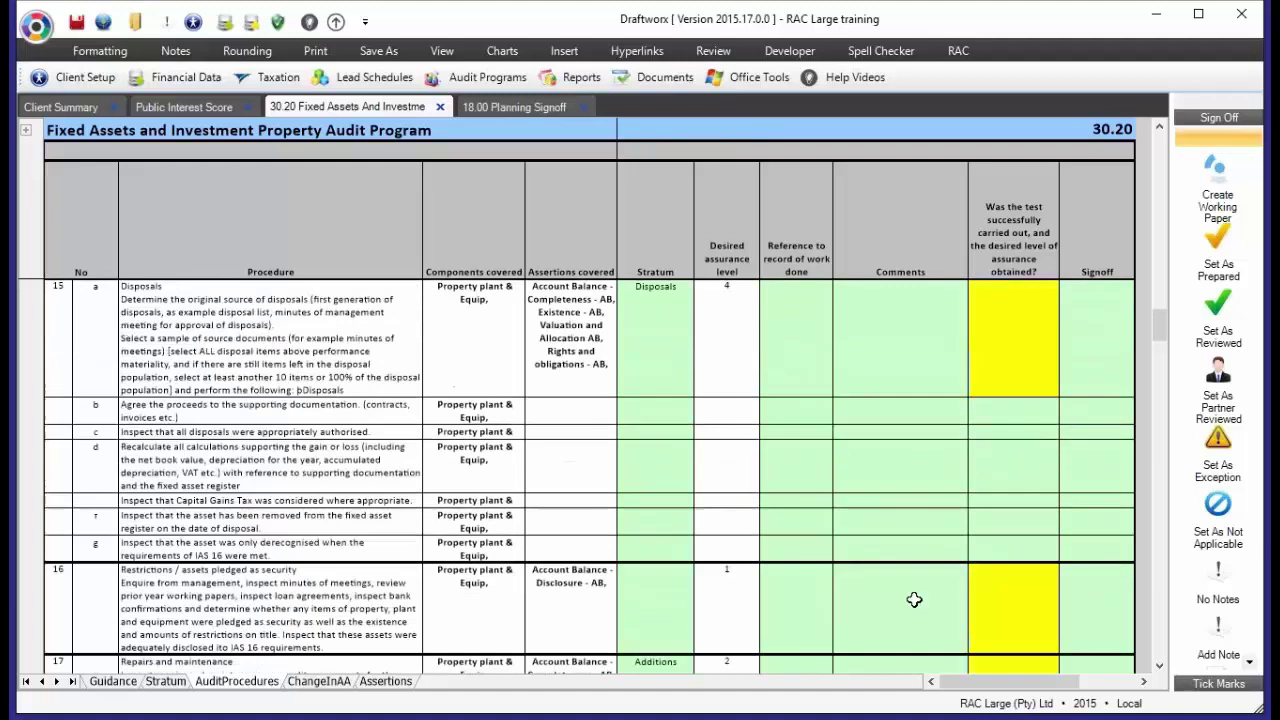
click(1006, 351)
click(1009, 599)
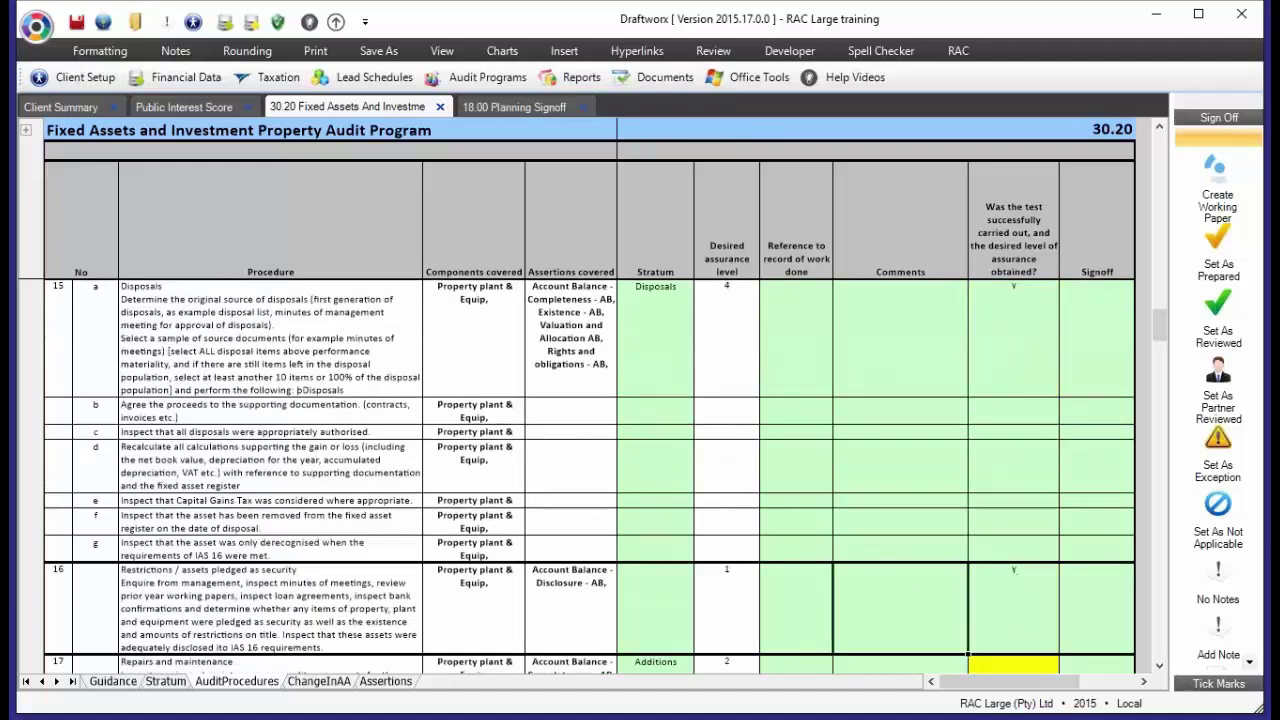
Enter Y as the test result for rows 17 through 22
scroll(1009, 599, down, 3)
click(1012, 425)
click(1014, 462)
click(1013, 510)
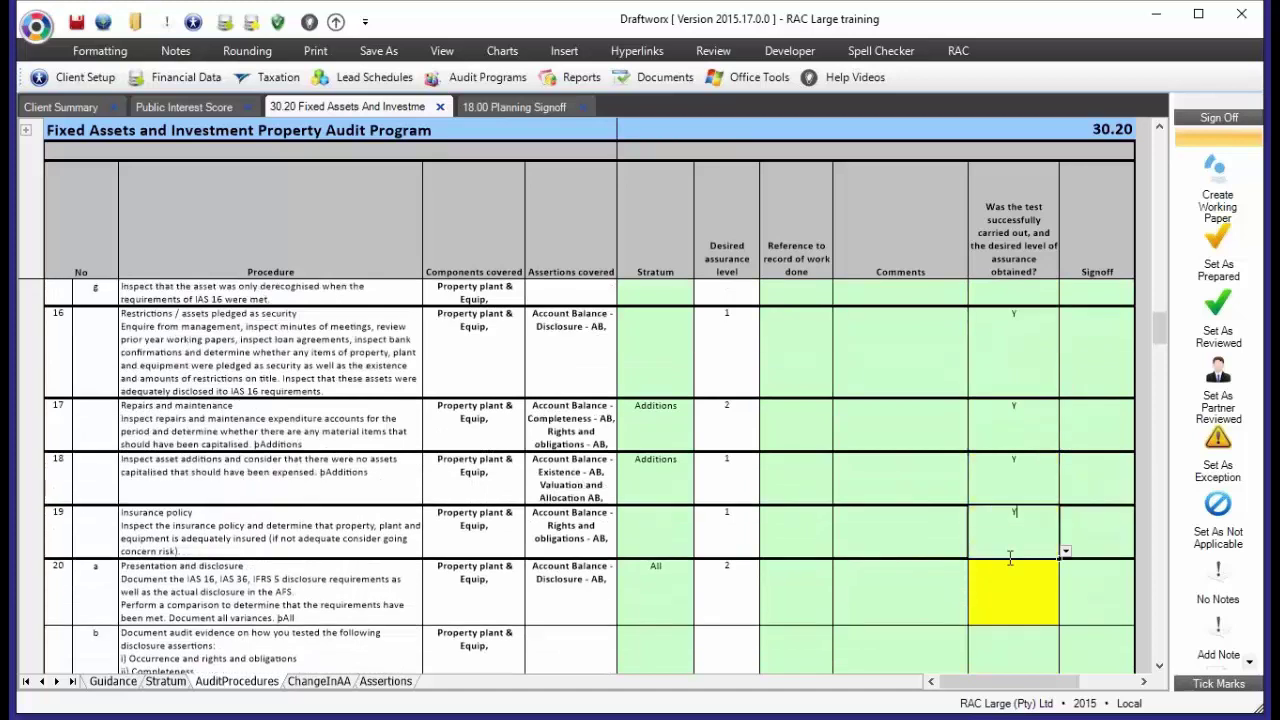
click(1012, 580)
scroll(930, 592, down, 5)
click(1019, 429)
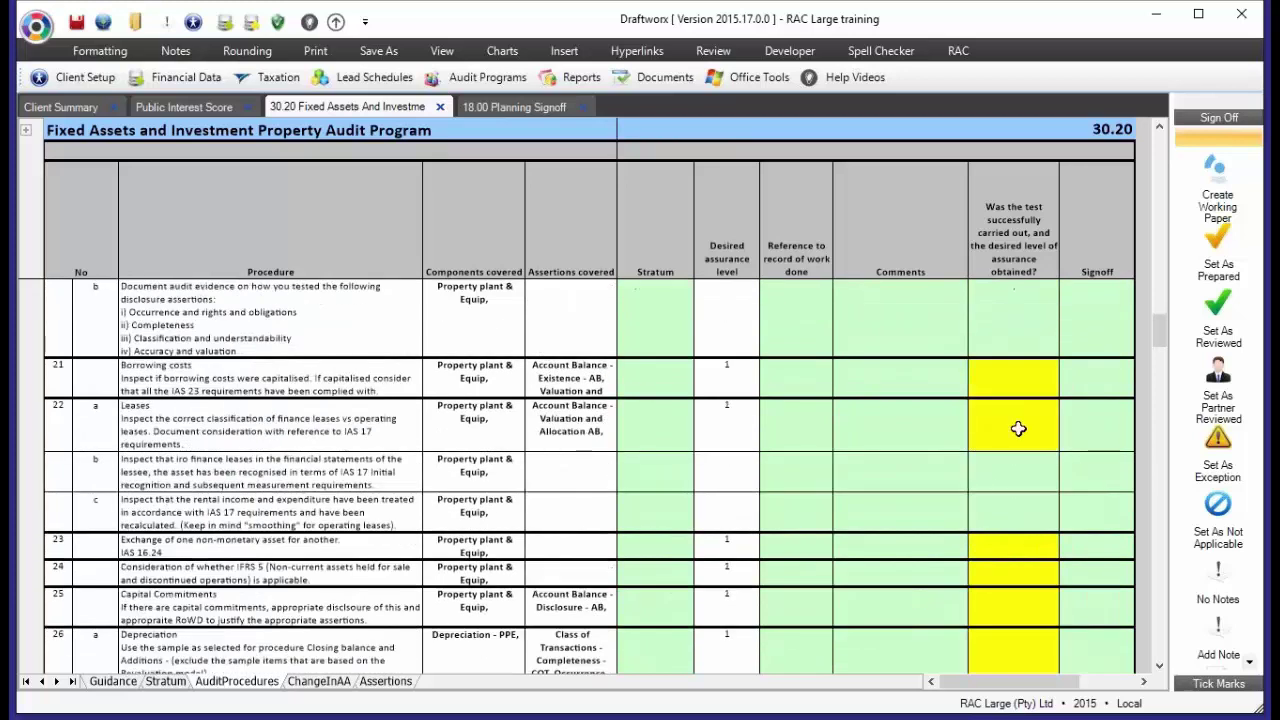
click(999, 363)
click(997, 329)
Enter Y as the test result for rows 23 through 28
scroll(1035, 398, up, 3)
scroll(1035, 398, down, 5)
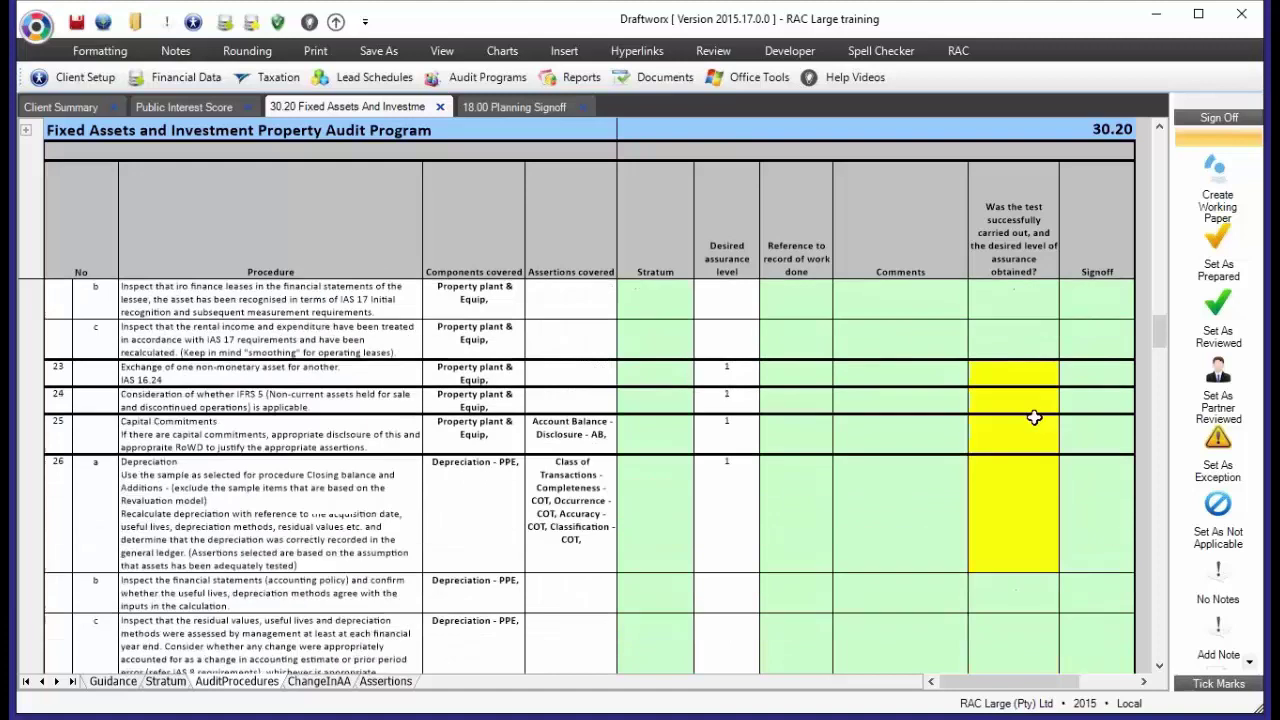
scroll(1013, 383, up, 3)
click(1013, 372)
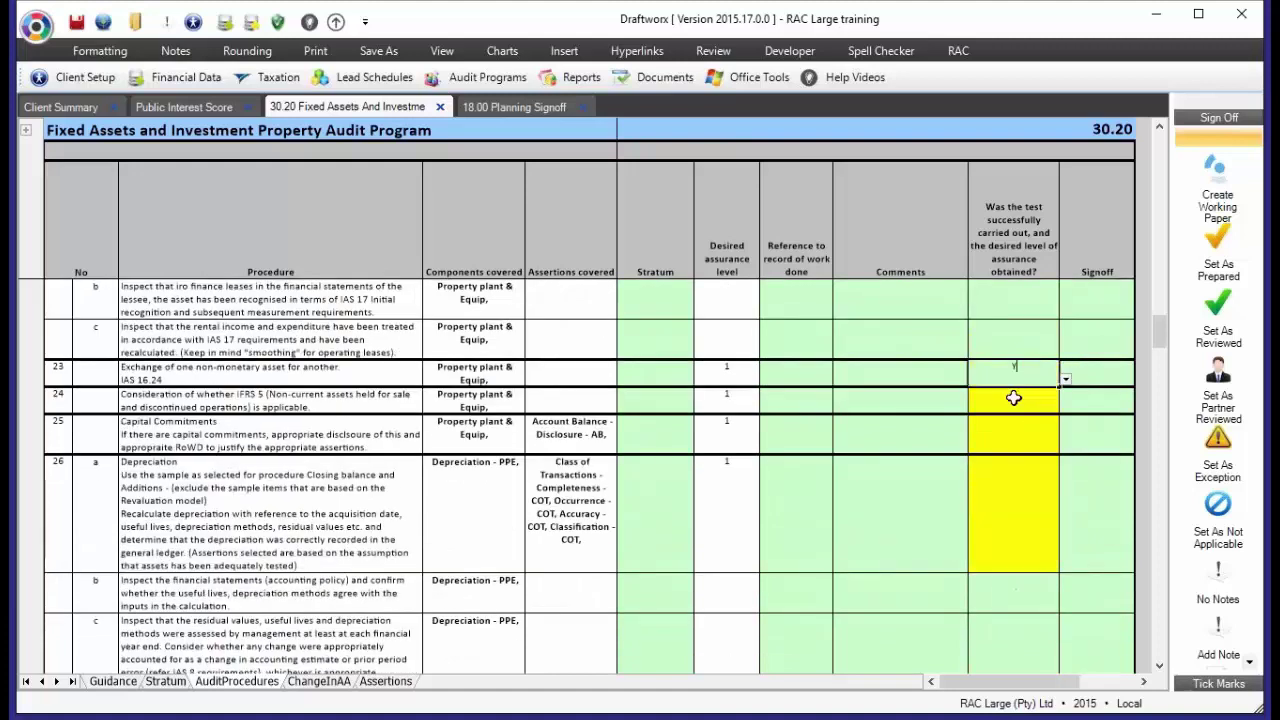
click(1013, 399)
click(1013, 426)
click(999, 493)
scroll(883, 531, down, 5)
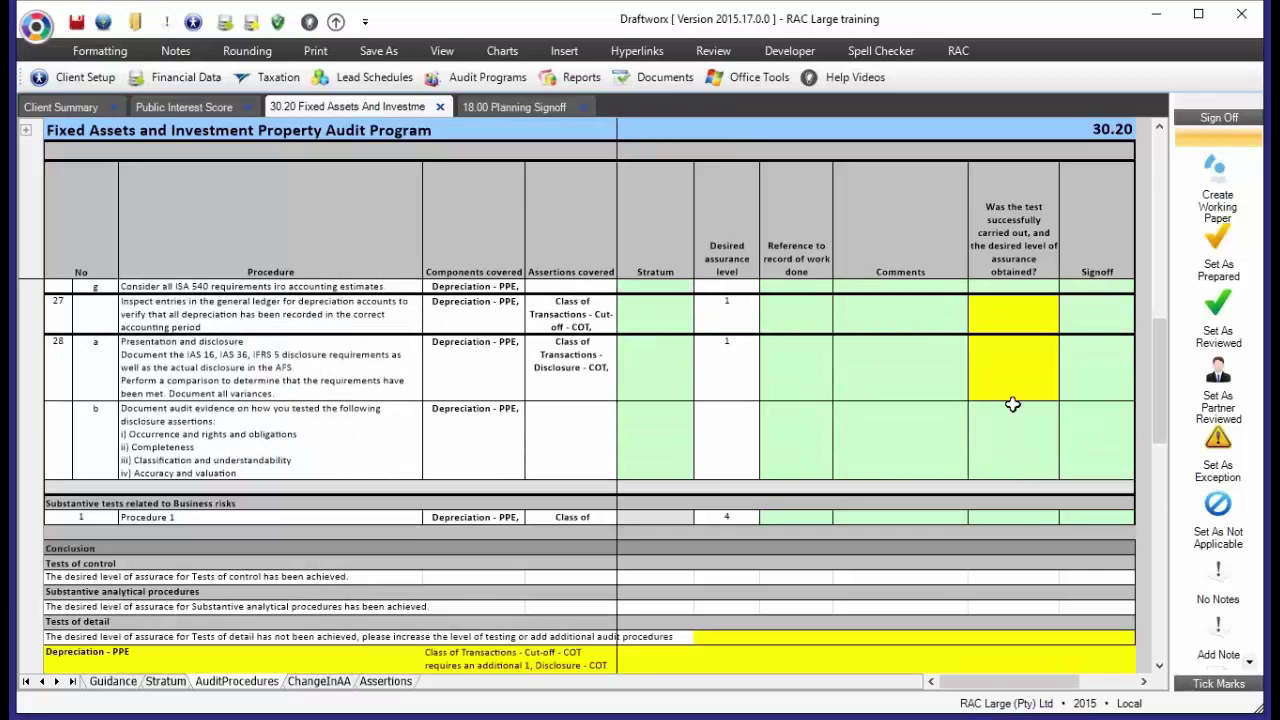
click(1014, 325)
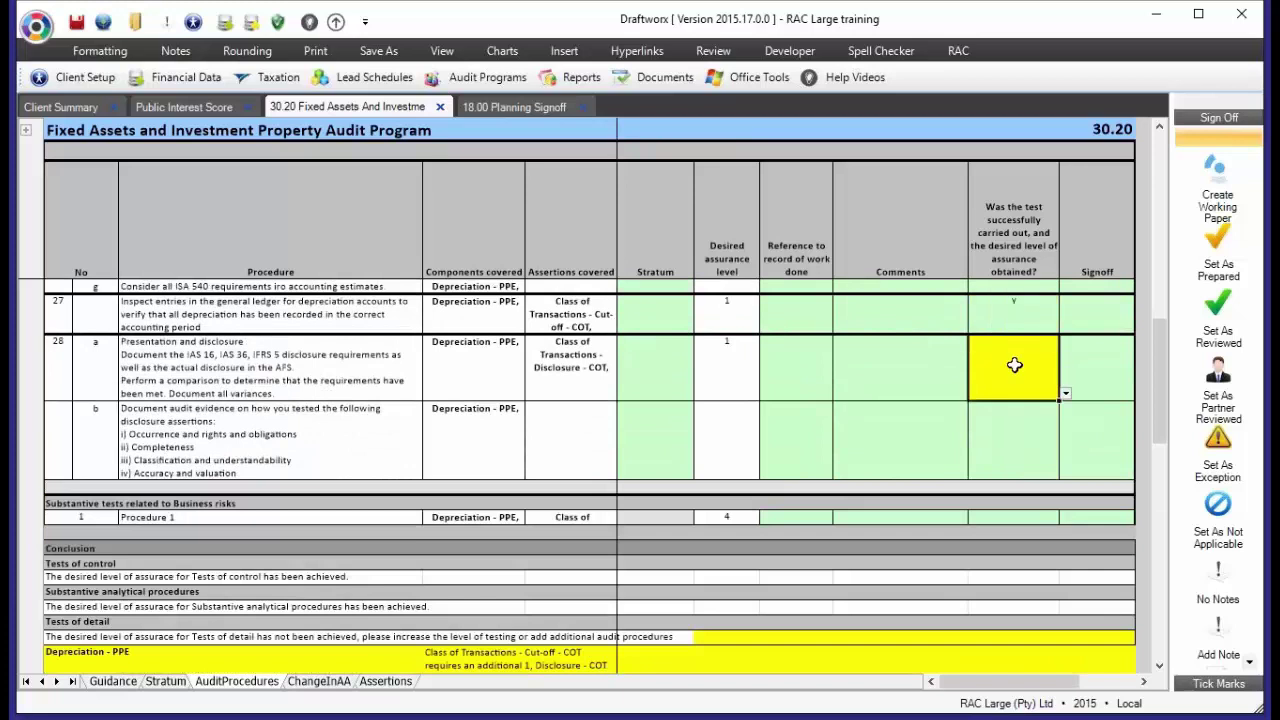
click(1014, 363)
click(949, 377)
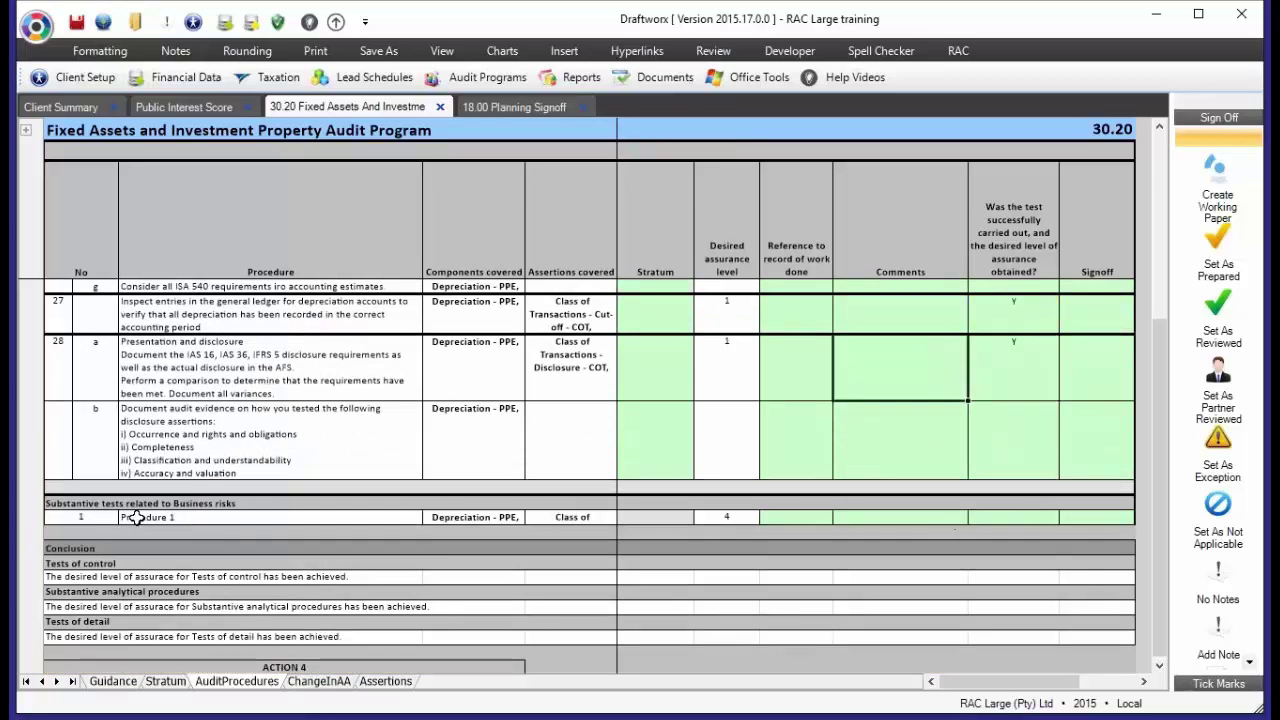
Mark Procedure 1's test as Y and check the 'Execution completed adequately' conclusion
click(1015, 520)
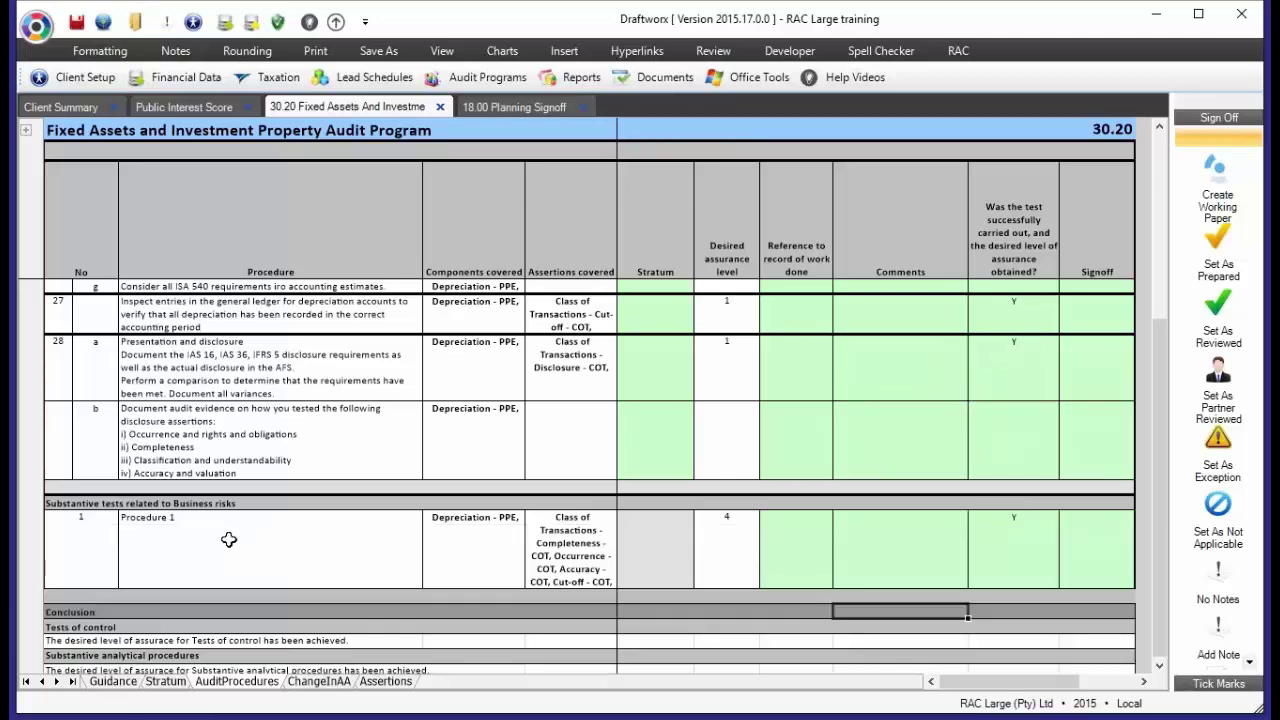
scroll(297, 590, down, 3)
scroll(298, 594, down, 3)
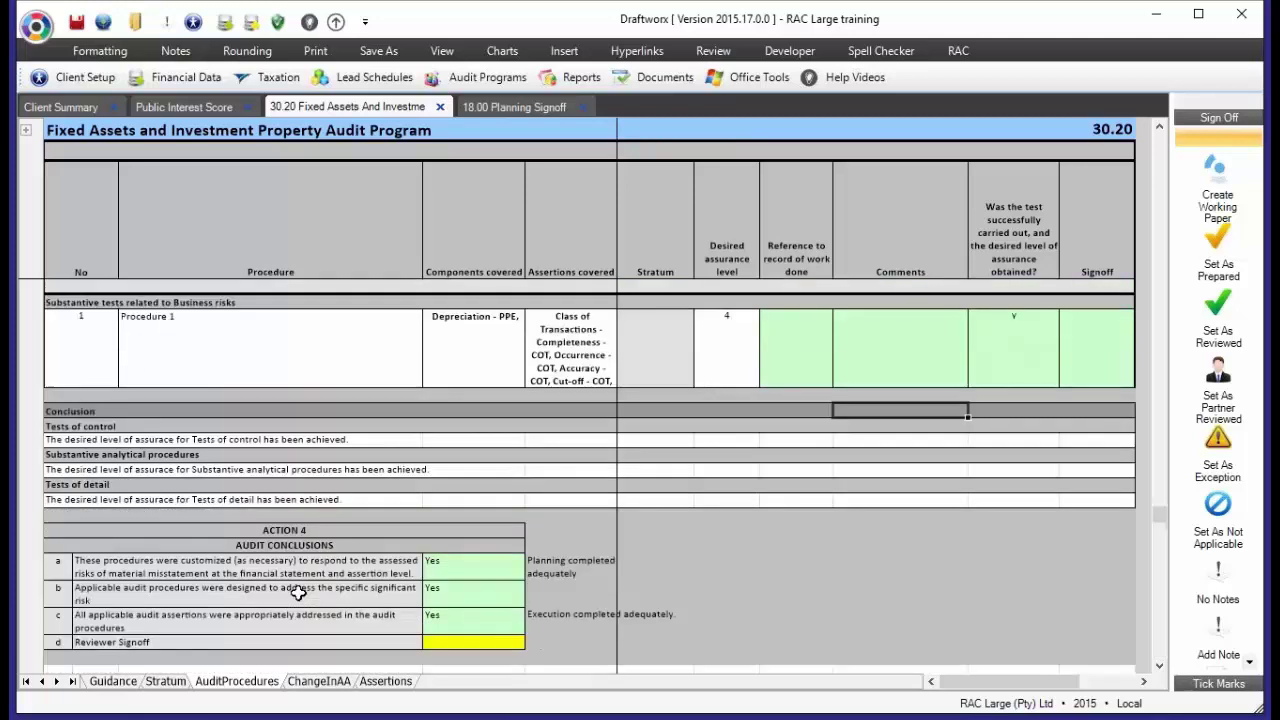
click(551, 607)
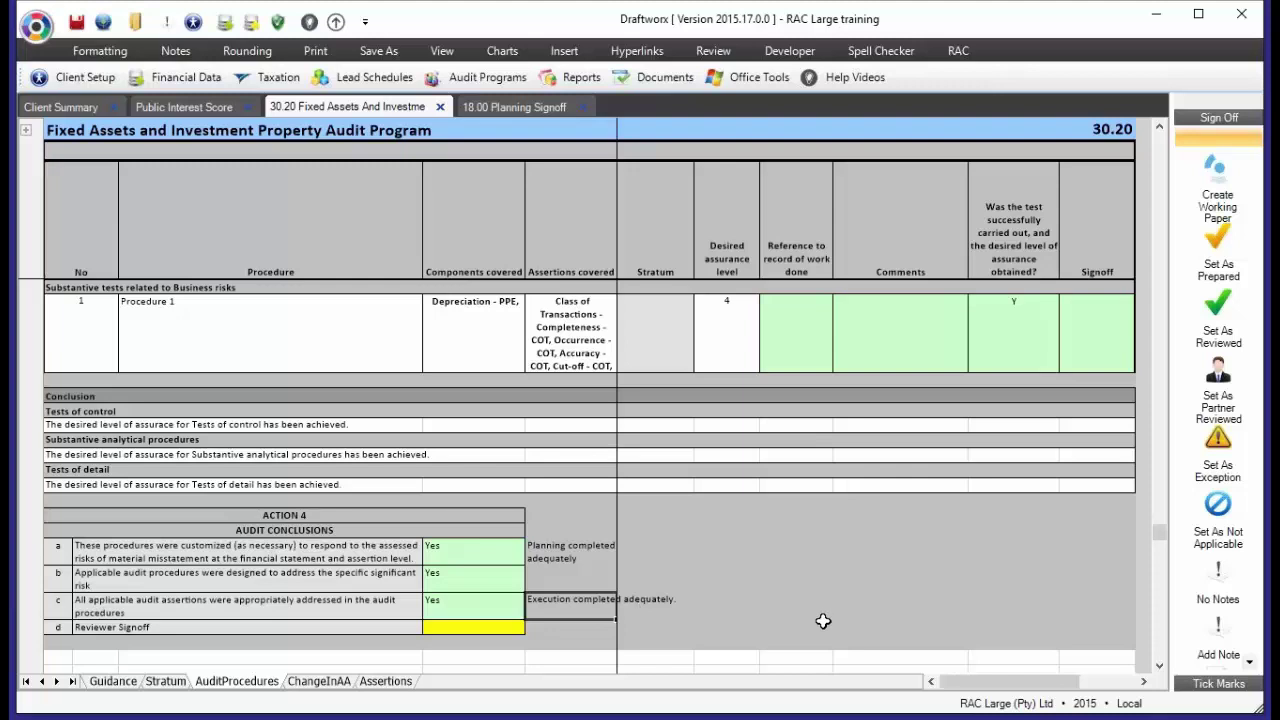
Answer N for row 28a's presentation and disclosure test
scroll(823, 621, up, 10)
scroll(815, 622, down, 6)
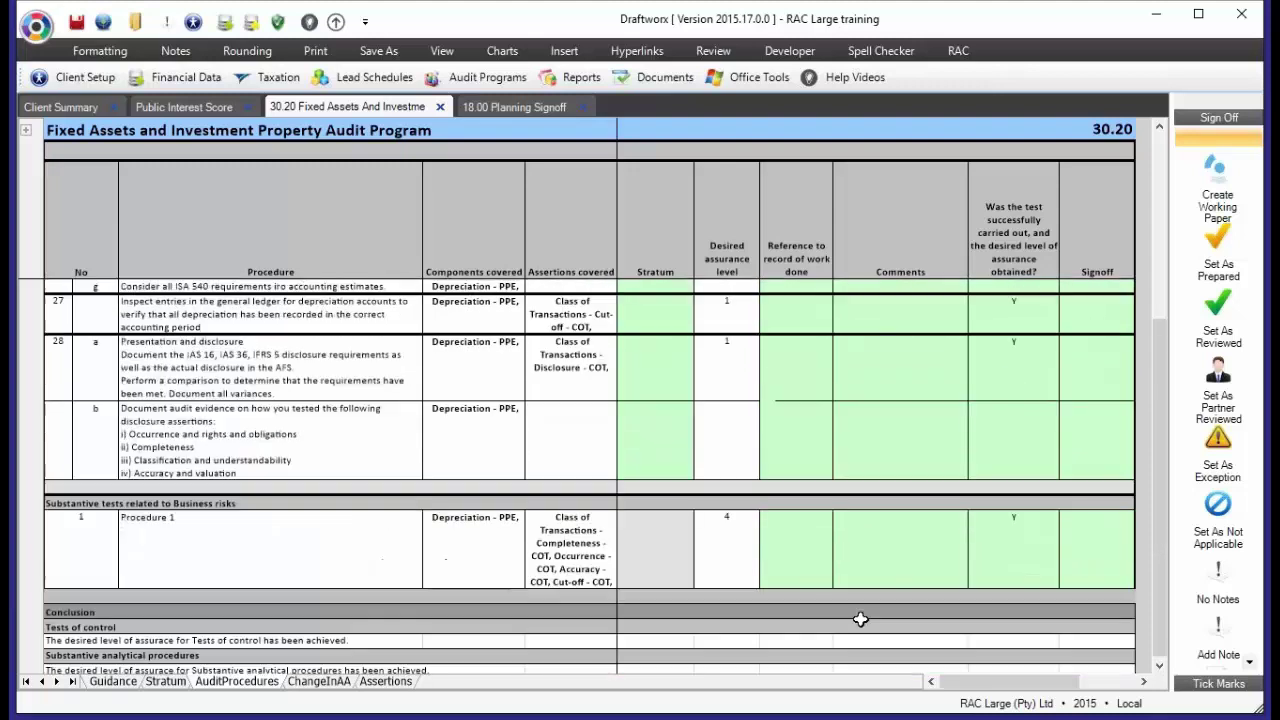
click(1008, 372)
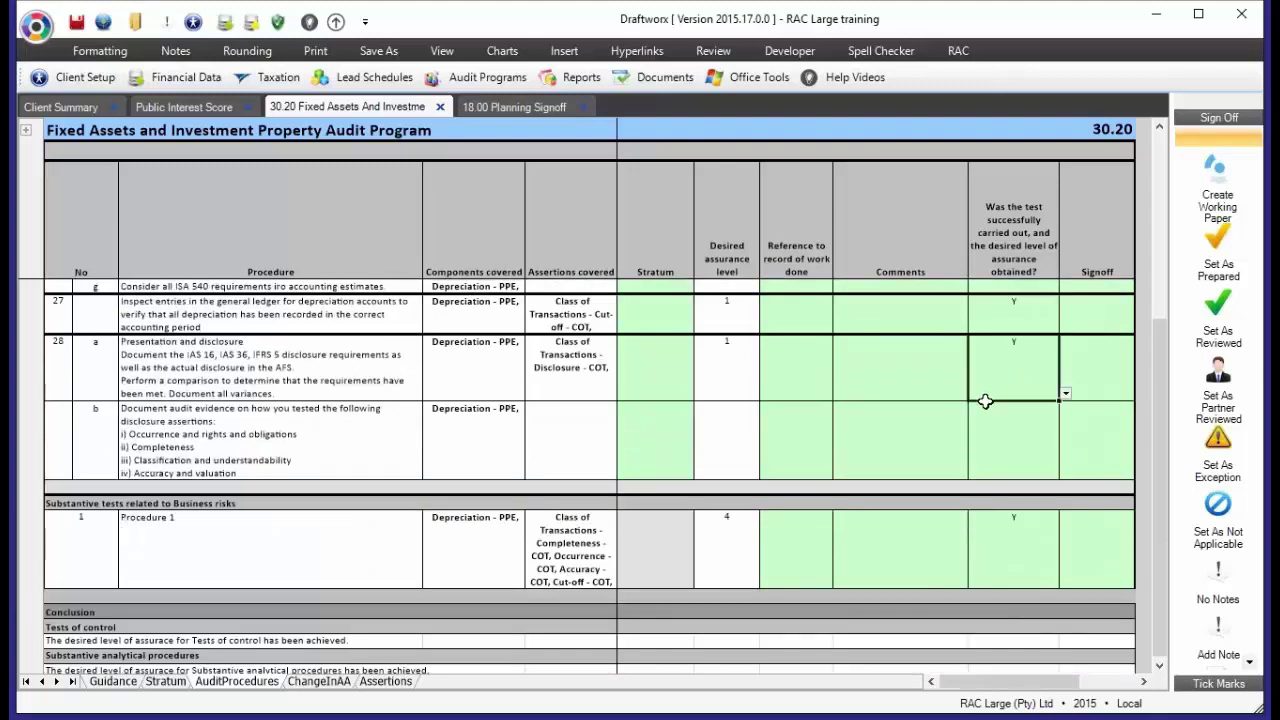
text(N)
key(Return)
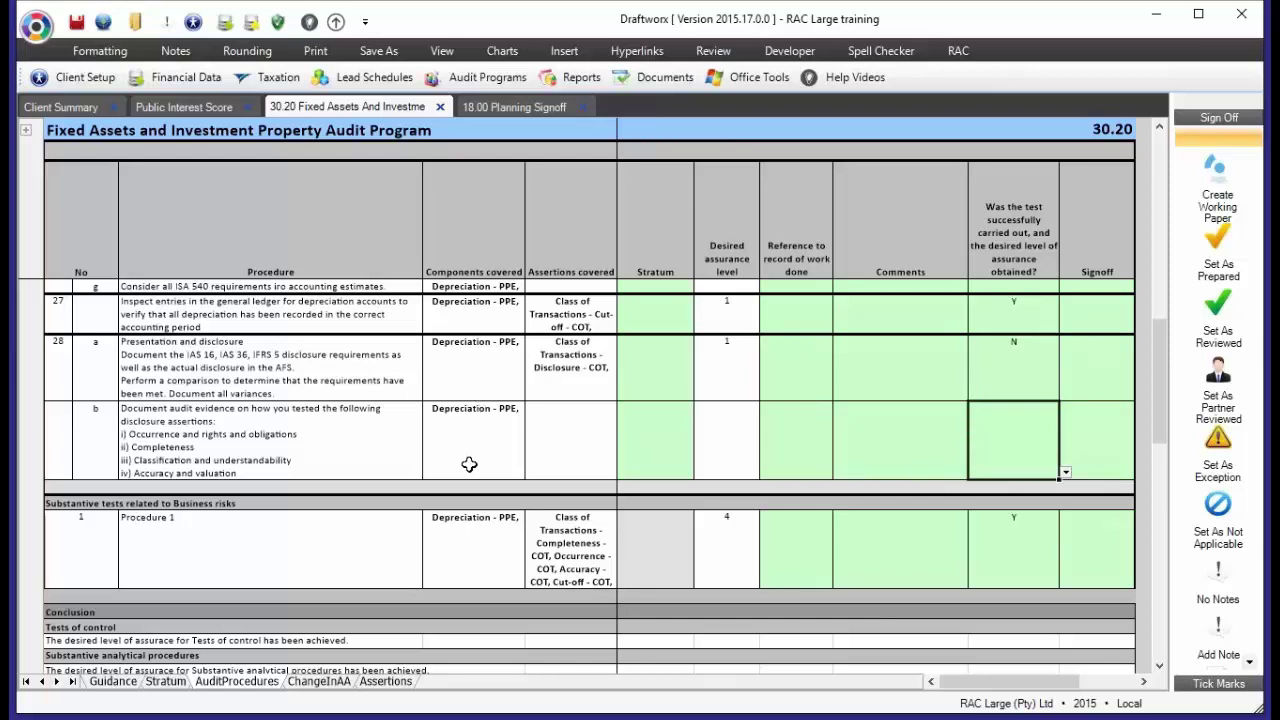
Review the Conclusion warning and jump from it to the failed test
scroll(469, 464, down, 3)
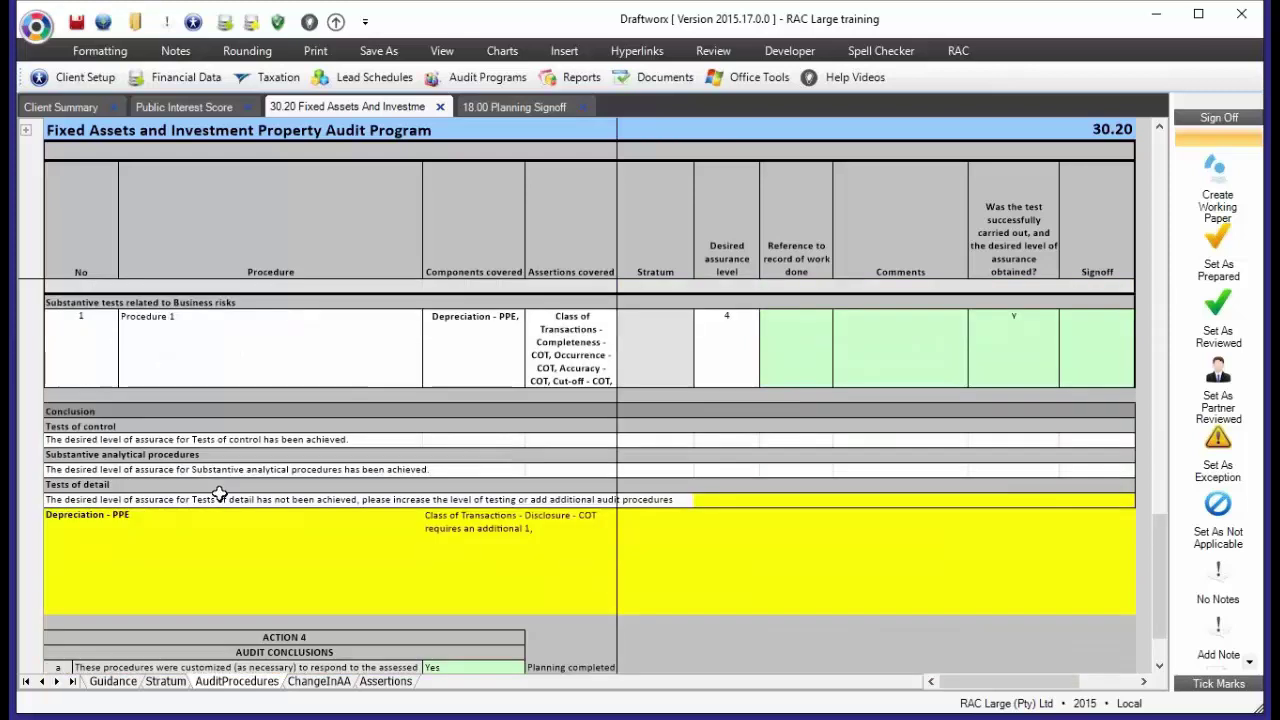
drag(88, 410, 83, 508)
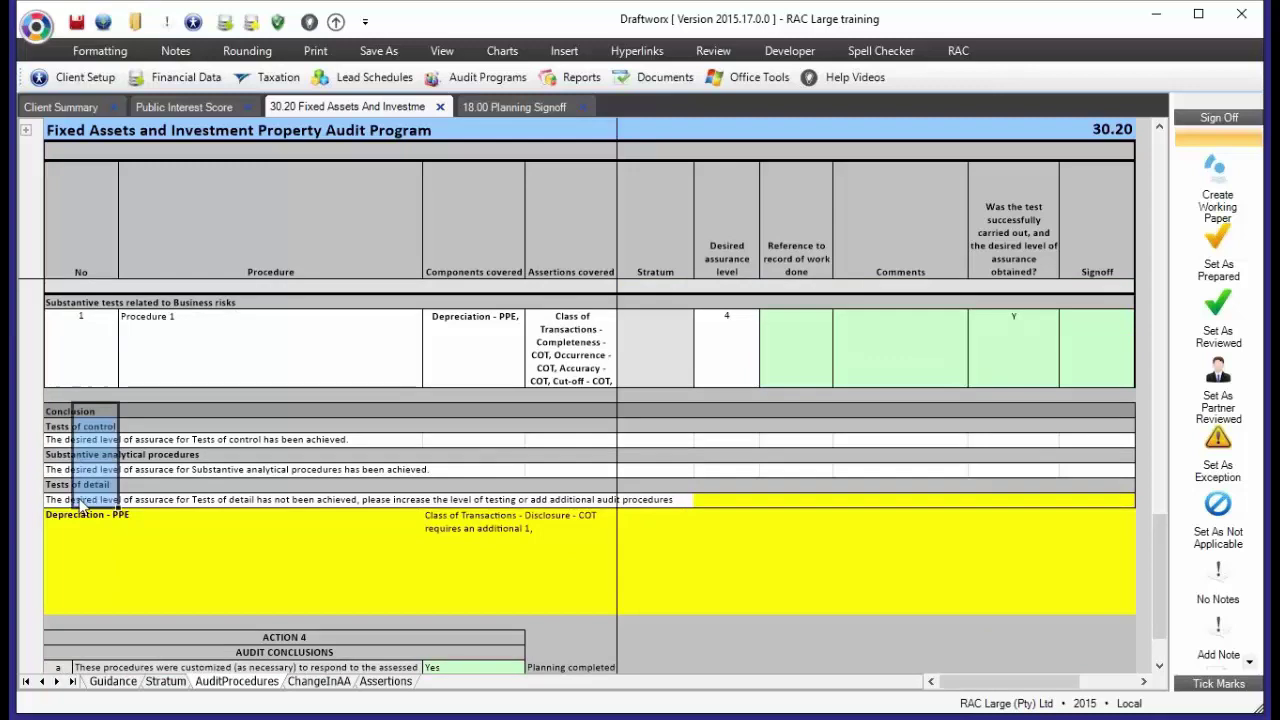
click(716, 452)
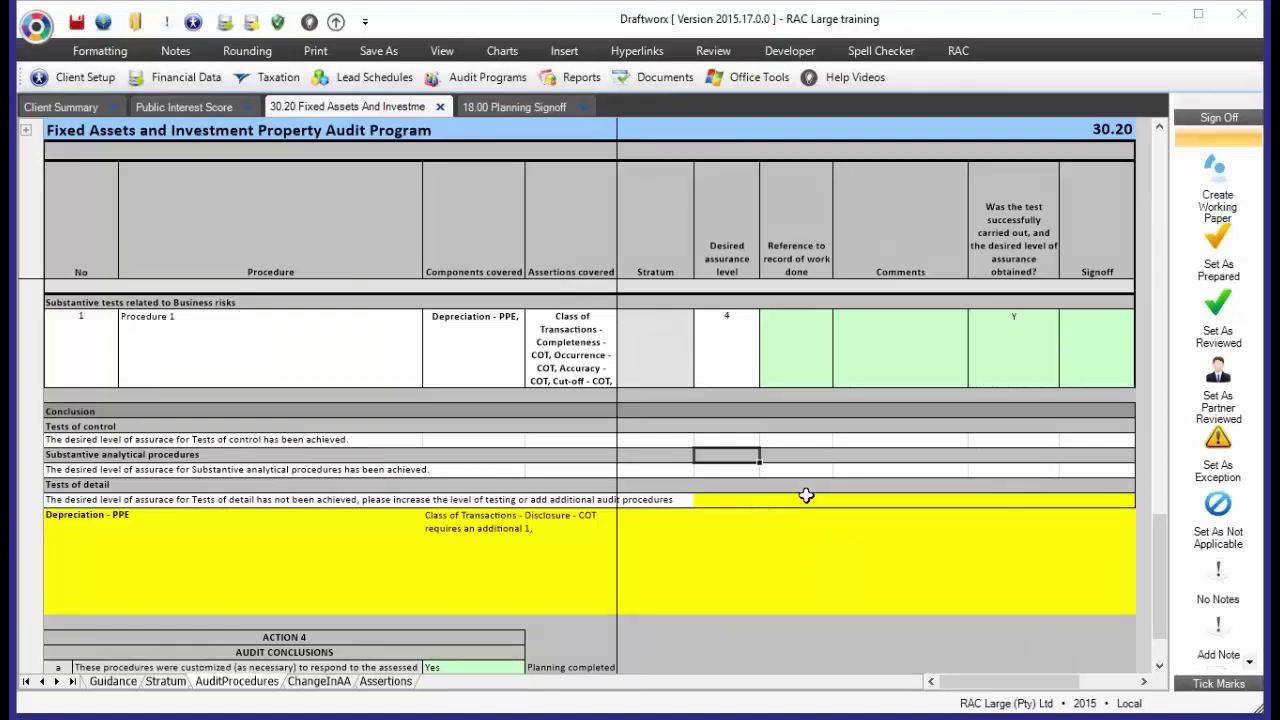
click(1063, 497)
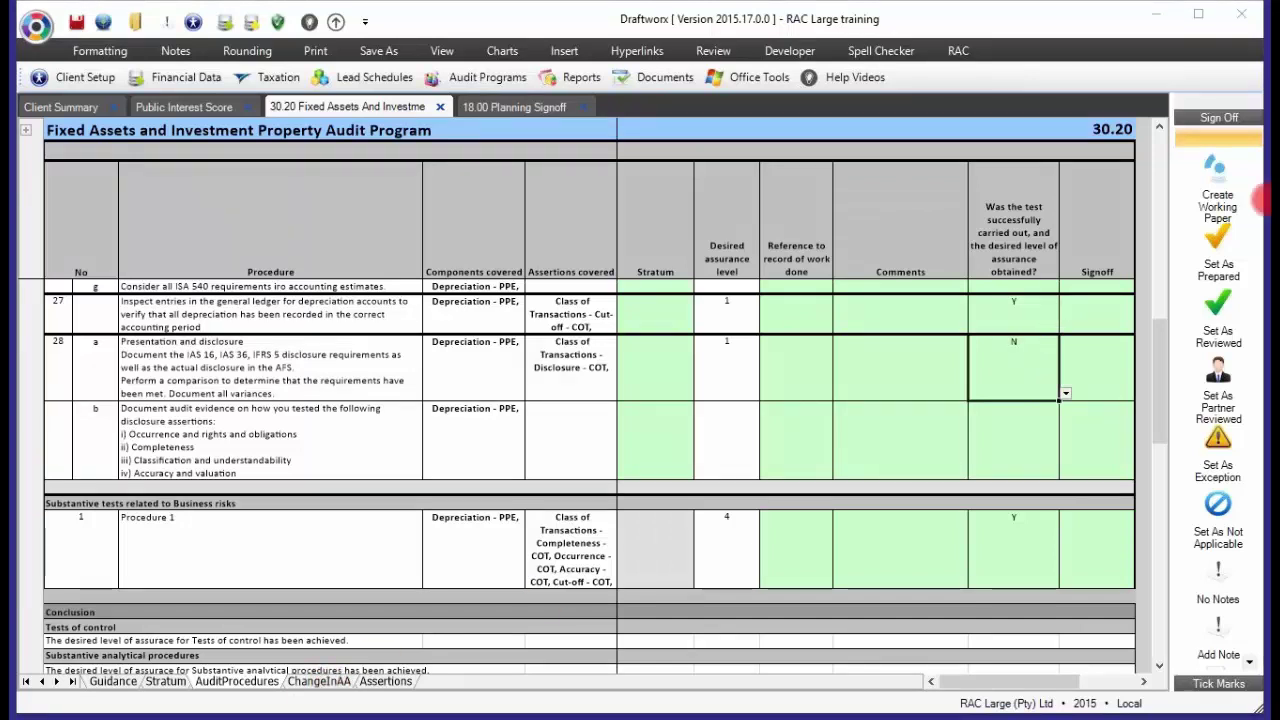
On the Change in Audit Approach sheet, review the outstanding 1 under Disclosure-COT
click(318, 681)
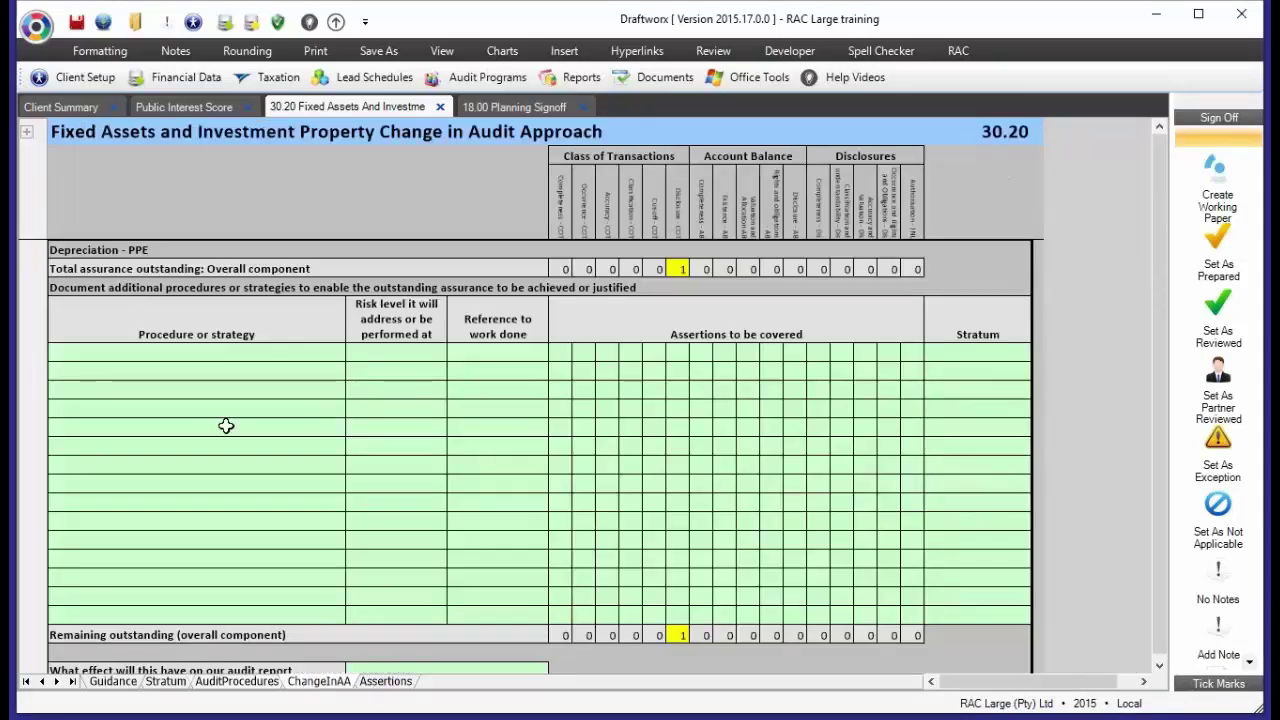
click(134, 249)
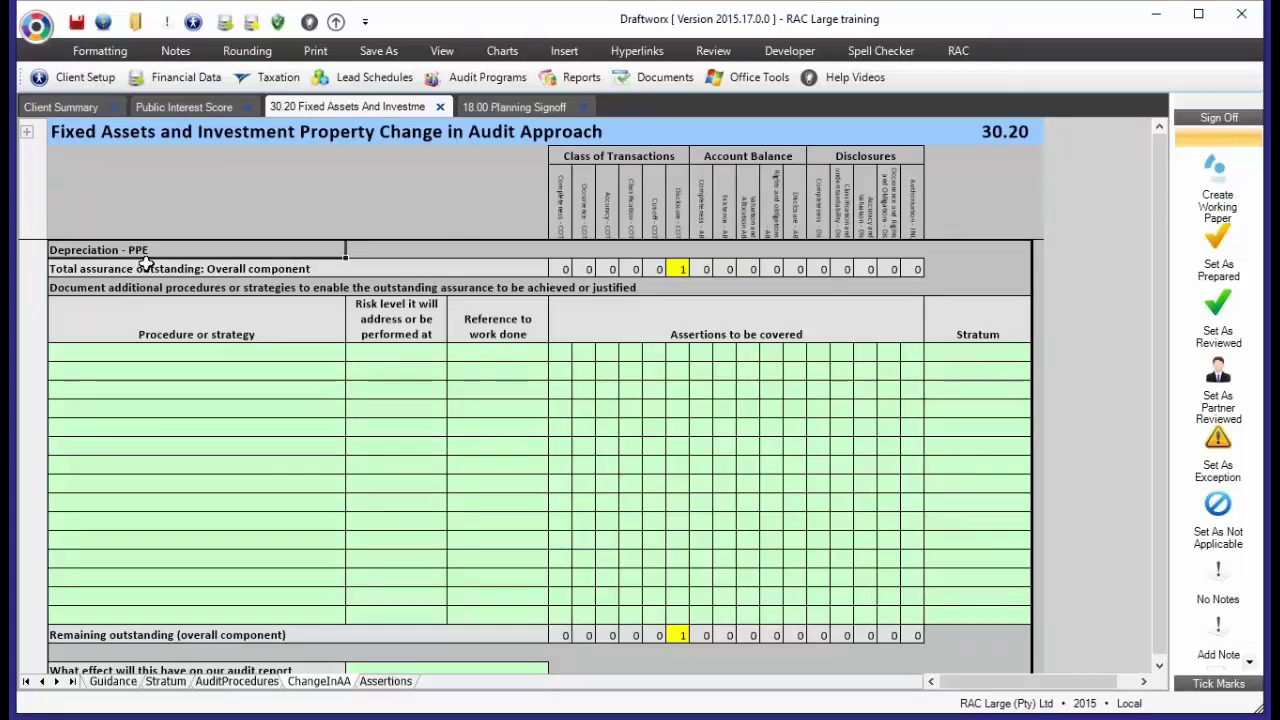
click(75, 270)
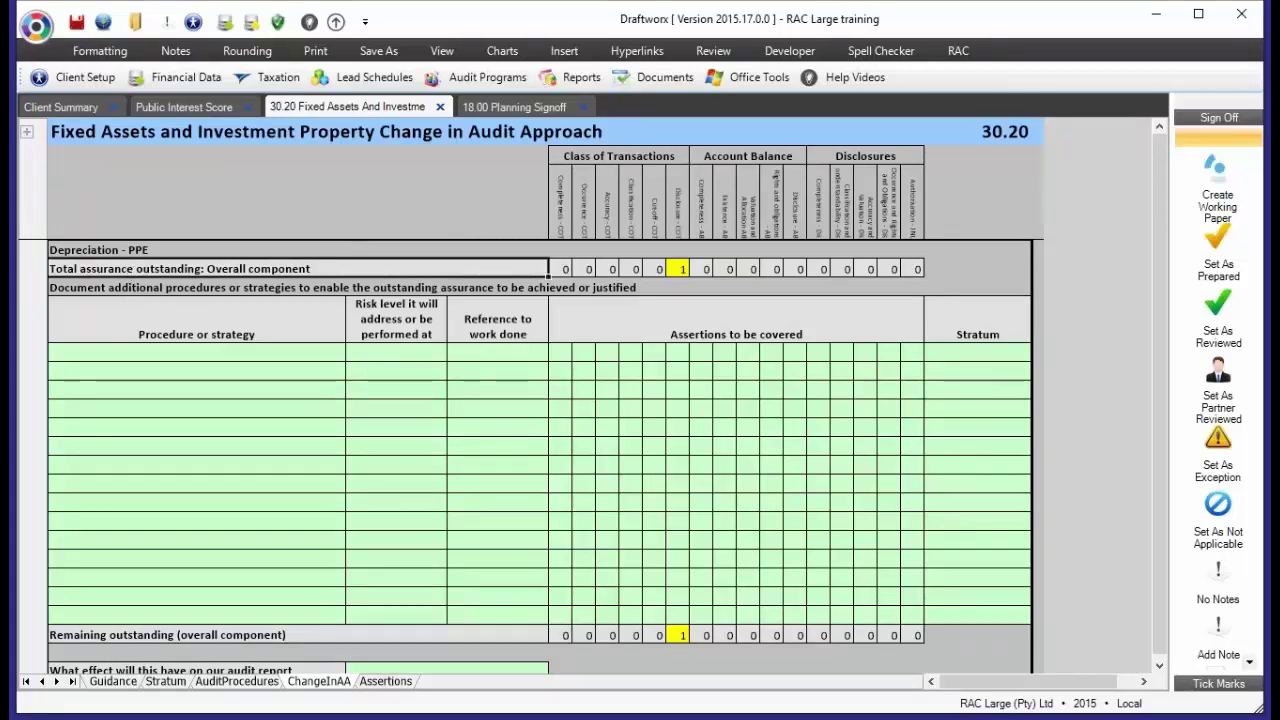
click(679, 268)
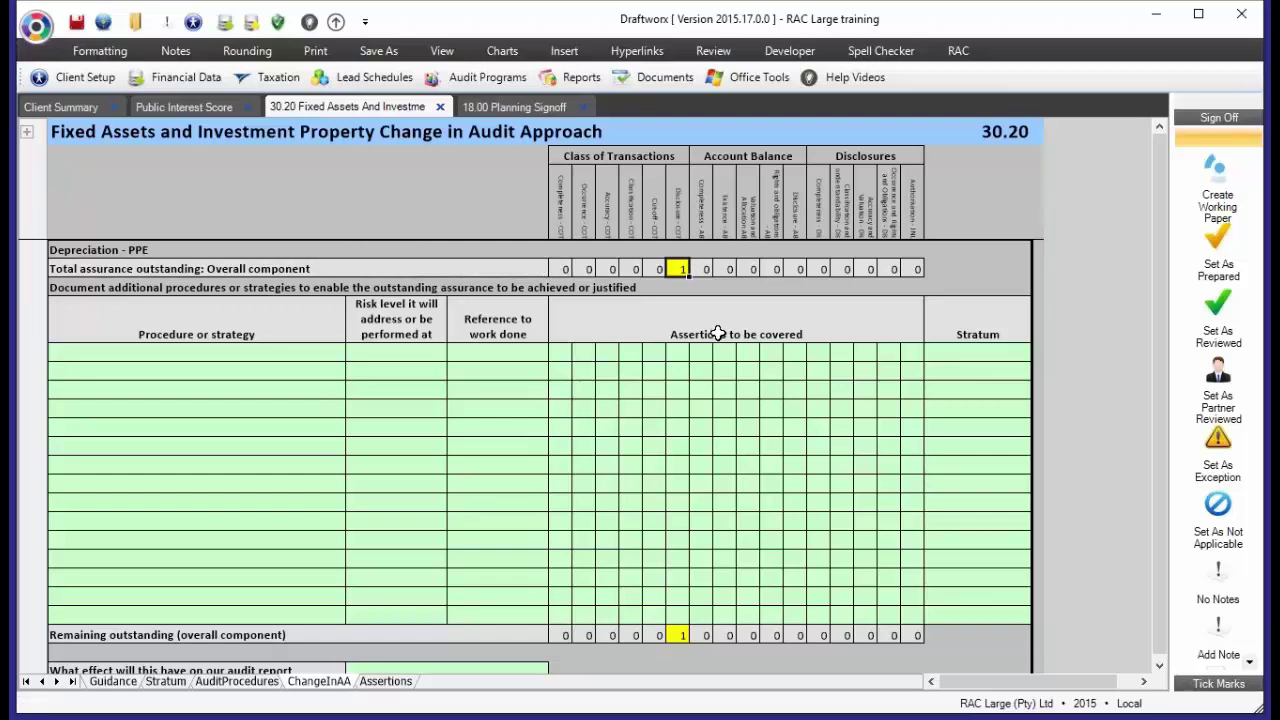
Add procedure 'dOCUMENT' in the first row with risk level 1
click(209, 358)
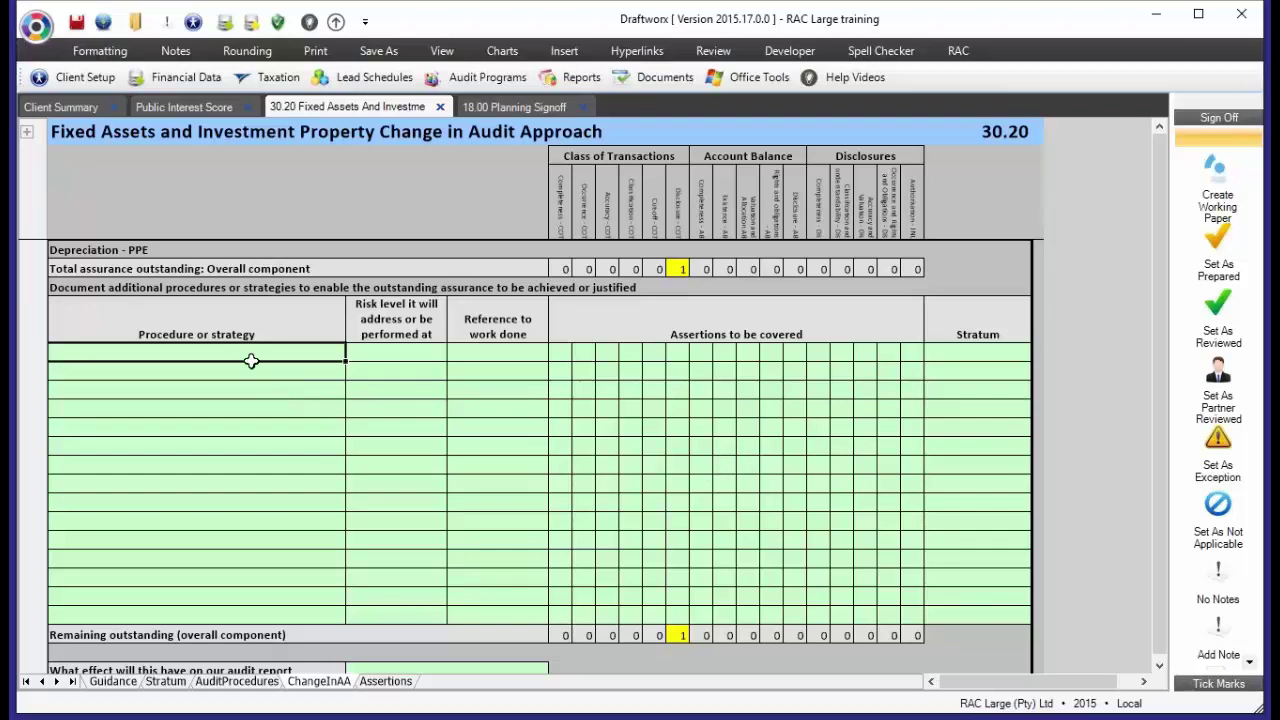
text(dOCUMENT)
key(Tab)
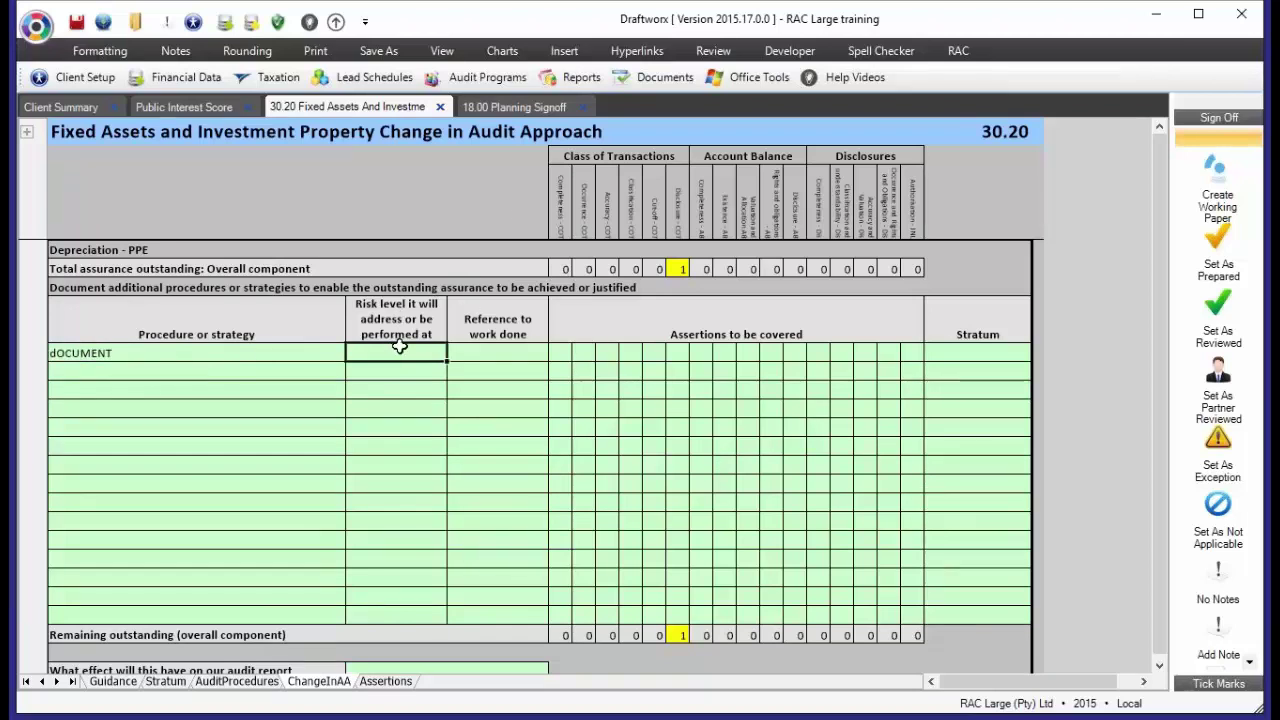
text(1)
key(Return)
Mark the procedure's Disclosure-COT assertion as covered with y
click(515, 358)
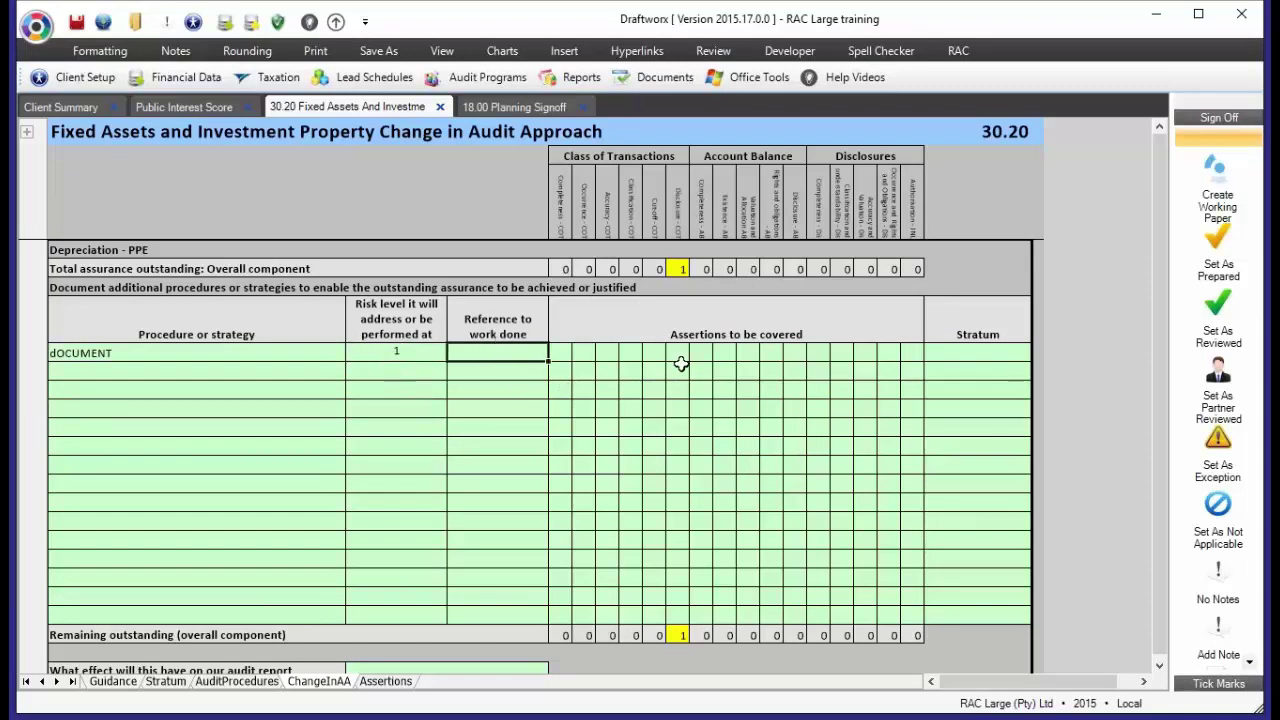
click(678, 356)
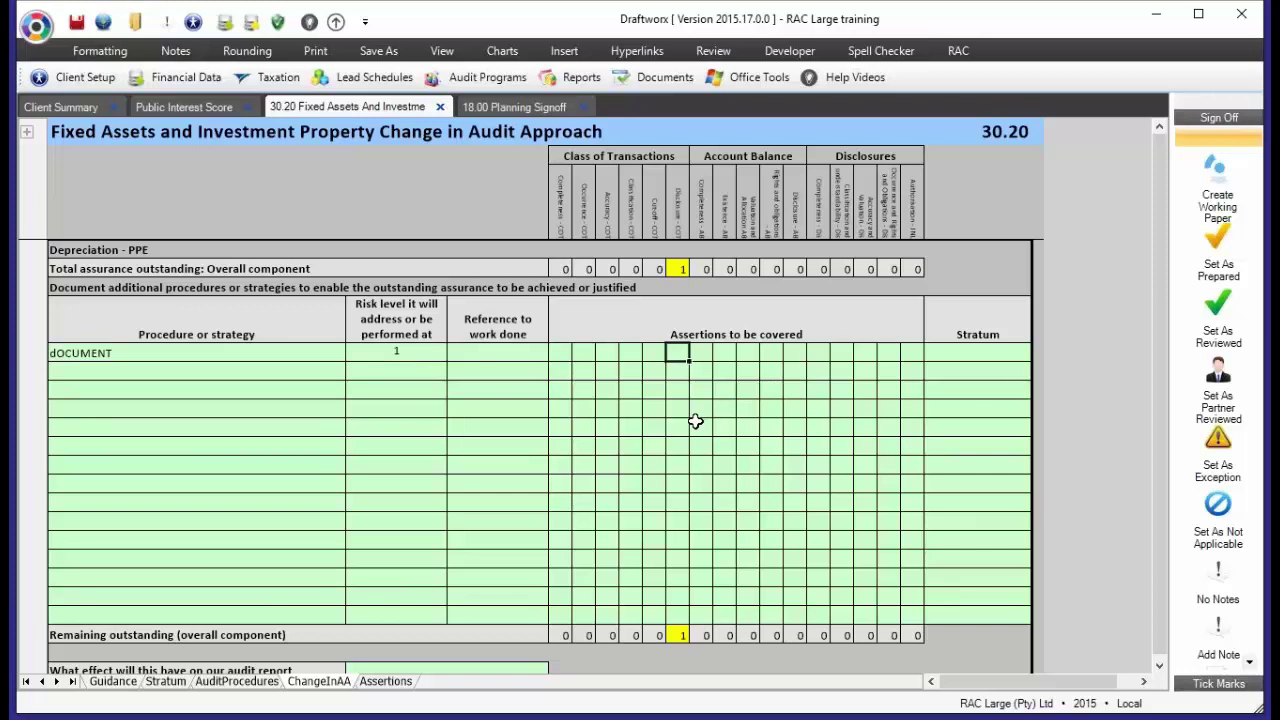
text(y)
key(Return)
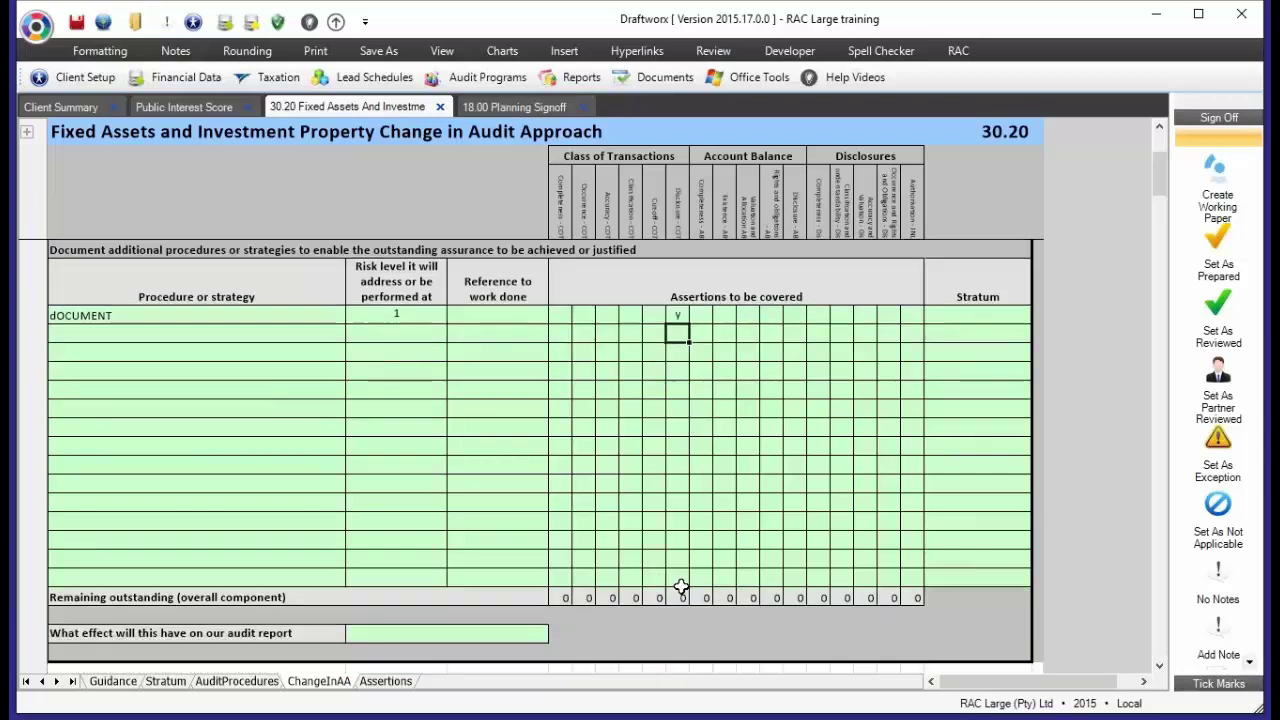
scroll(681, 587, down, 1)
scroll(696, 556, down, 2)
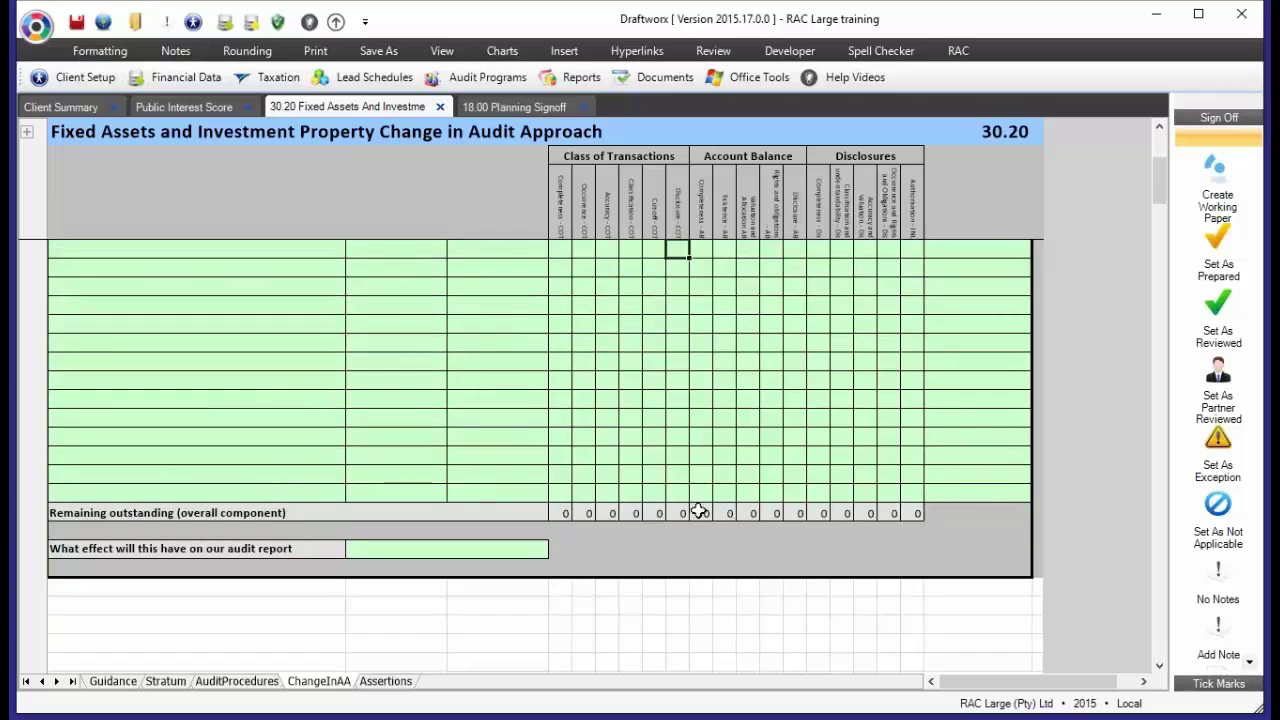
Back on the AuditProcedures sheet, review the Conclusion on execution of procedures
click(237, 681)
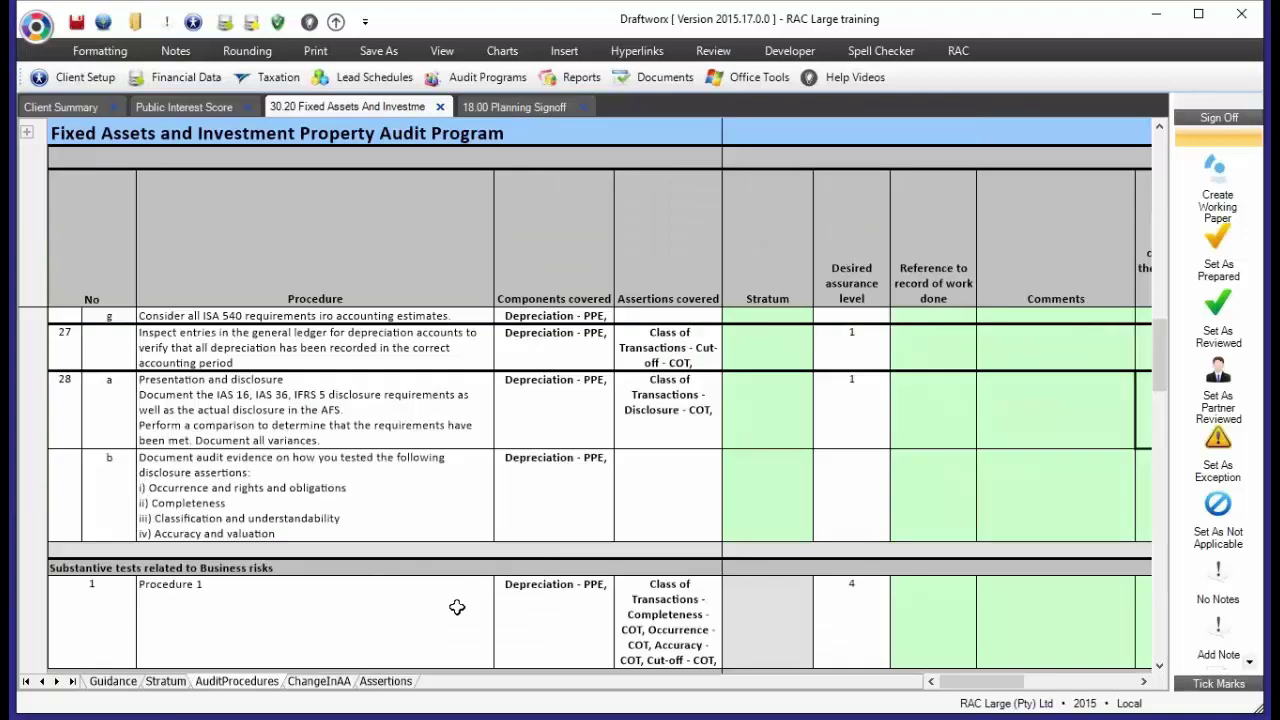
scroll(455, 600, down, 5)
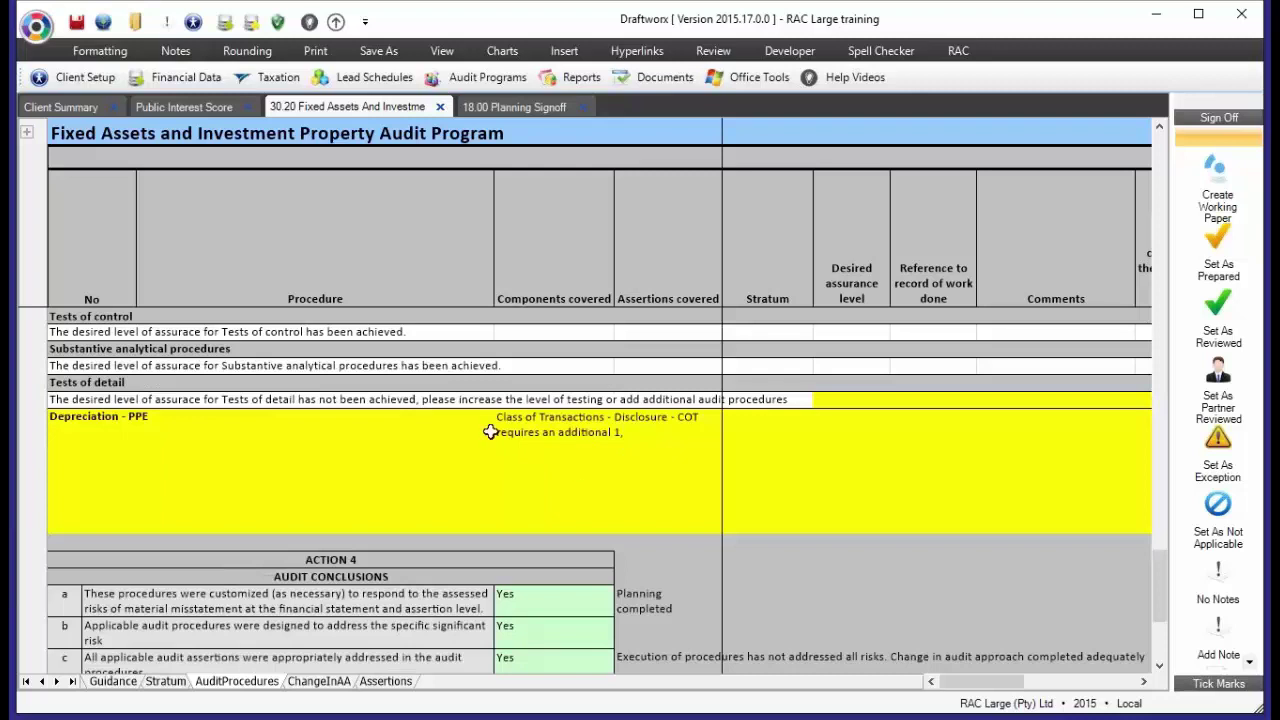
scroll(563, 422, down, 1)
click(643, 621)
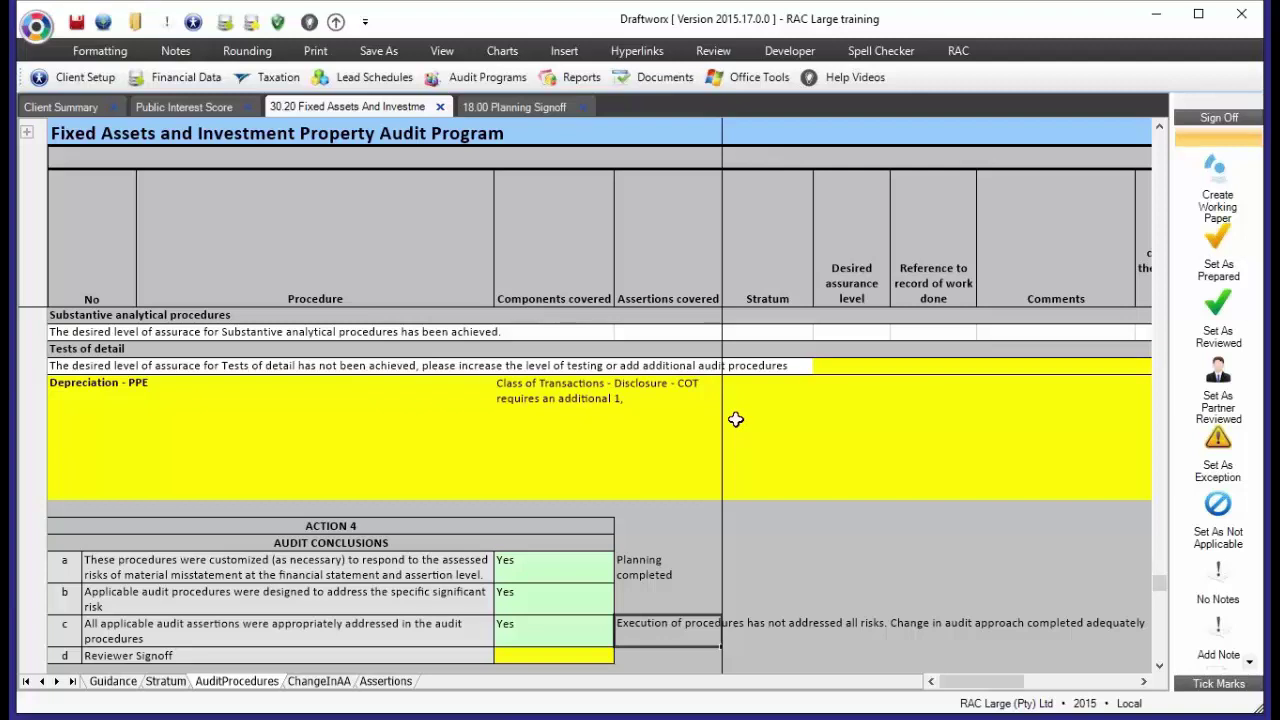
Clear the procedure's Disclosure assertion mark, then cancel the rejected n entry
click(338, 688)
click(677, 315)
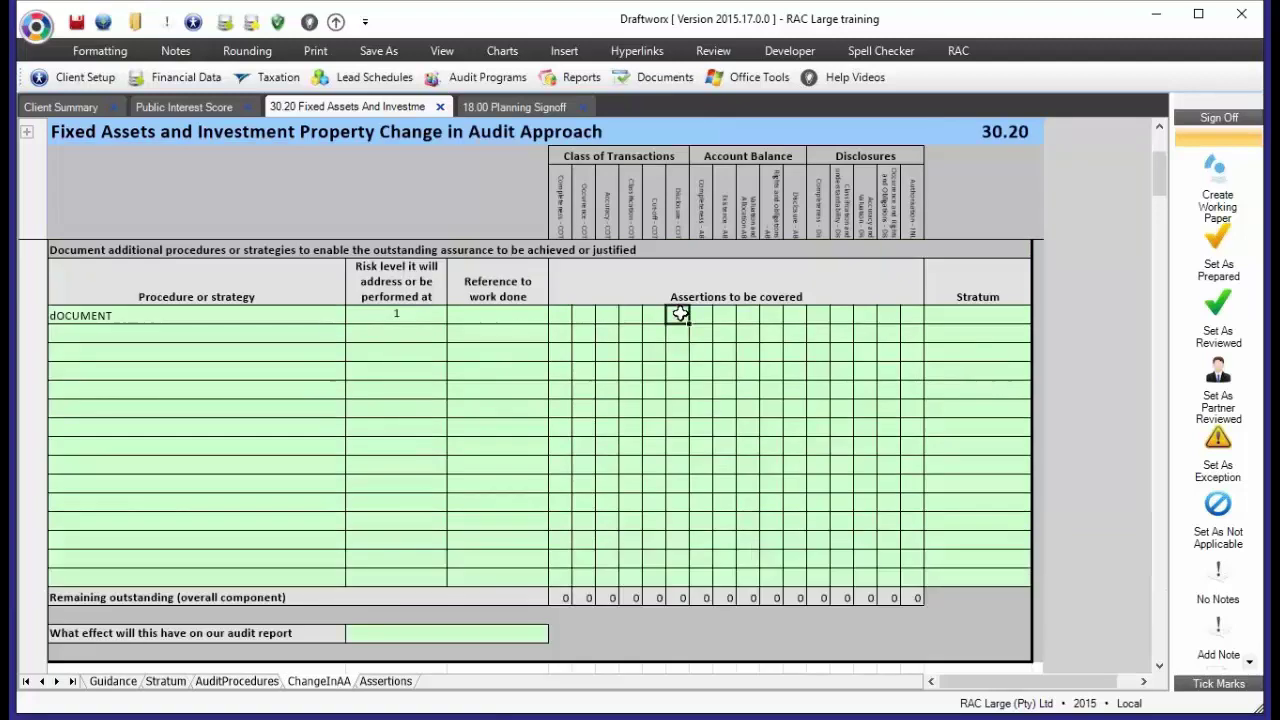
click(405, 312)
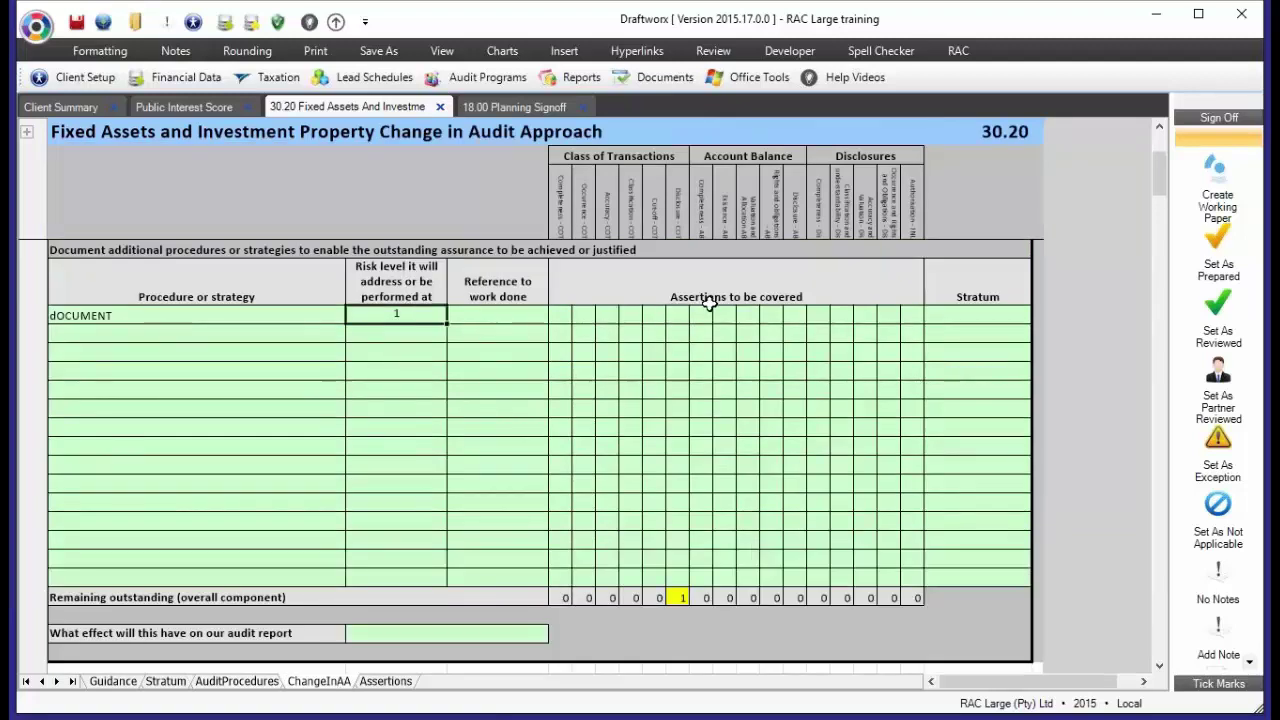
click(677, 315)
text(n)
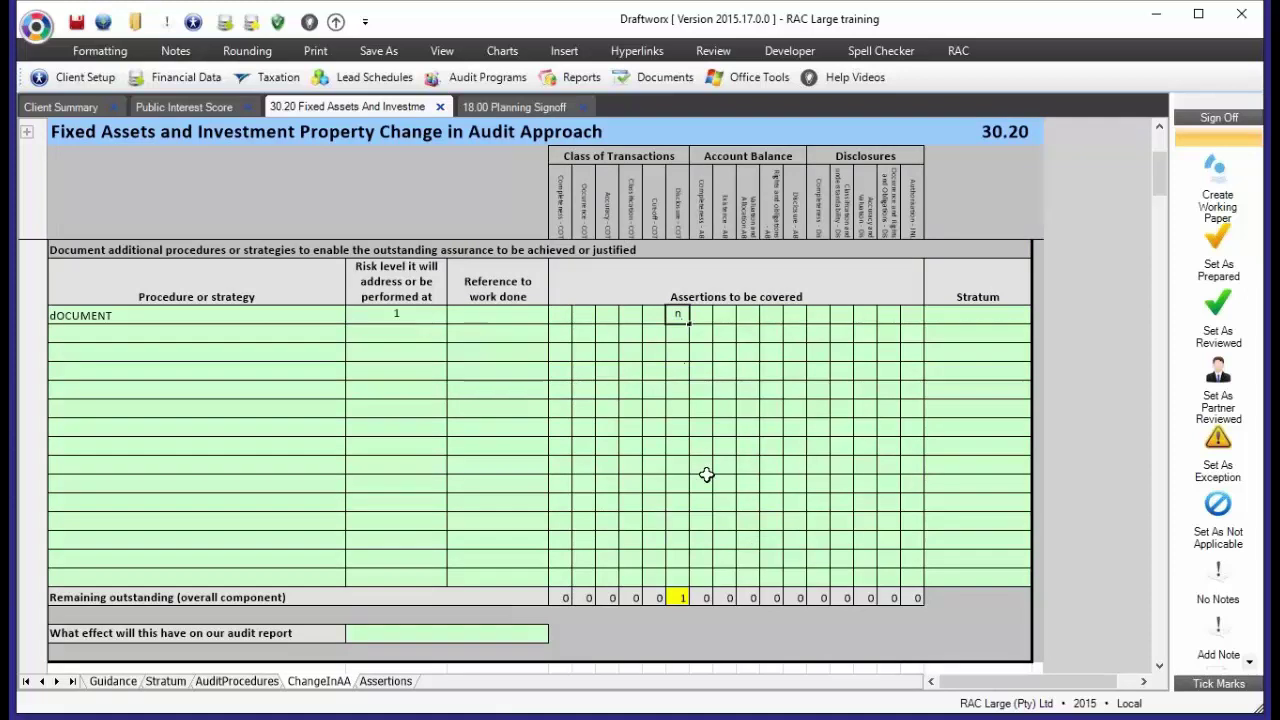
key(Return)
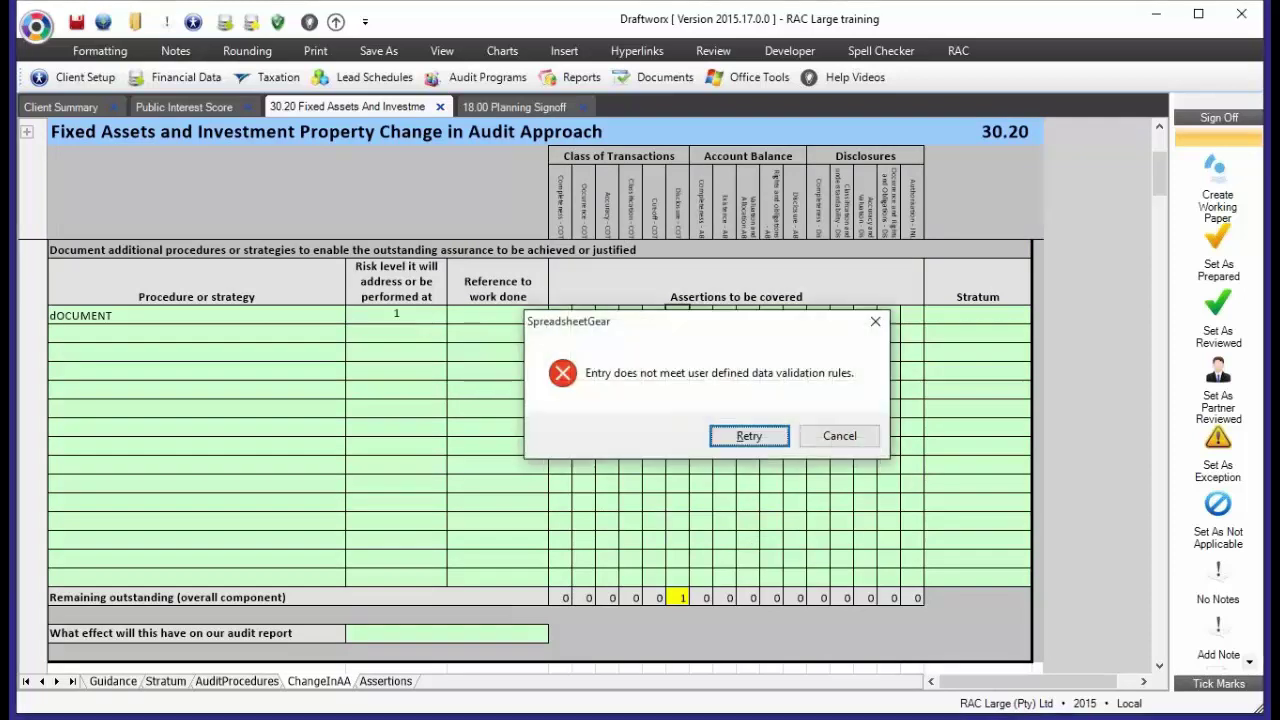
key(Escape)
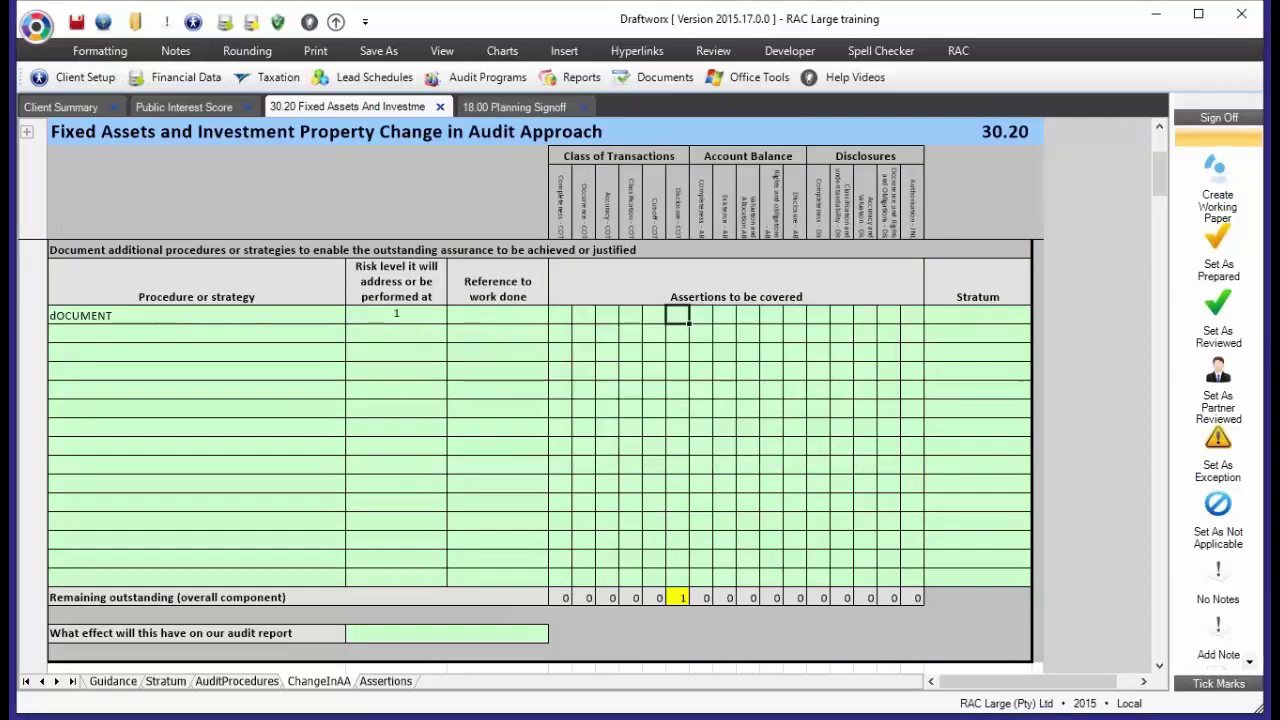
Review the outstanding 1 and effect on audit report, then display Guidance on assertions
click(677, 597)
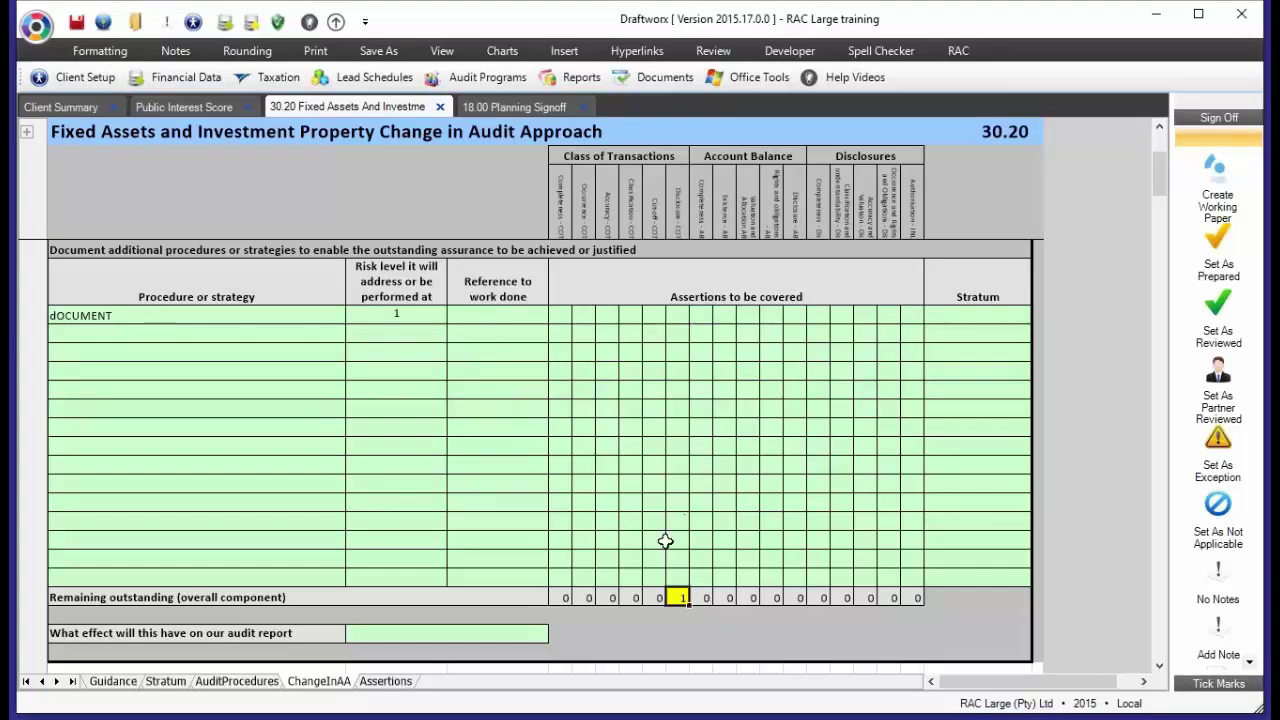
click(280, 595)
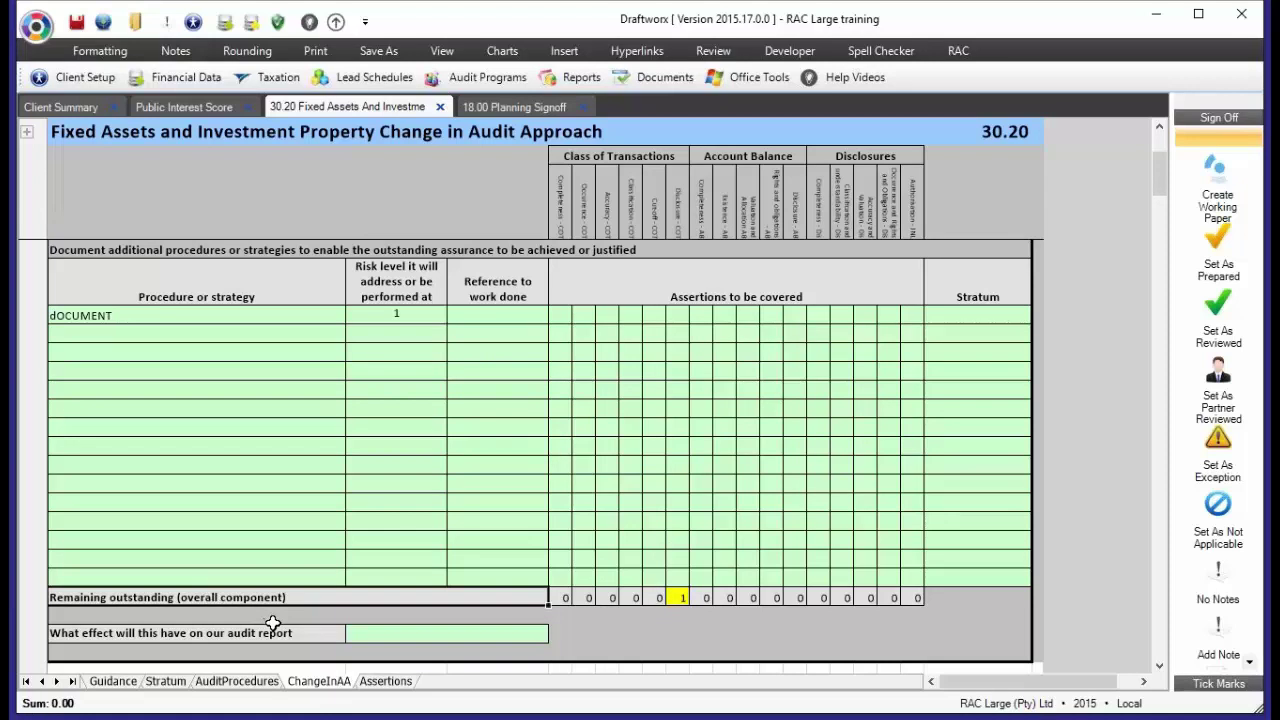
click(453, 637)
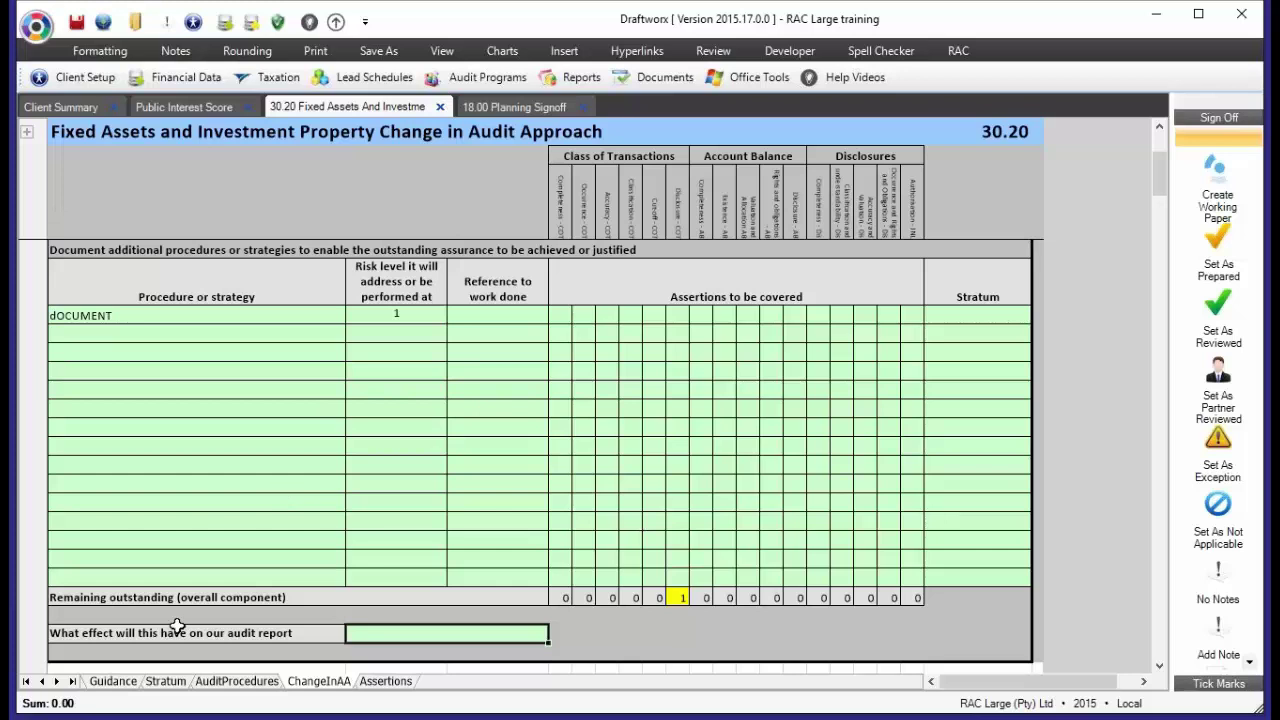
click(386, 681)
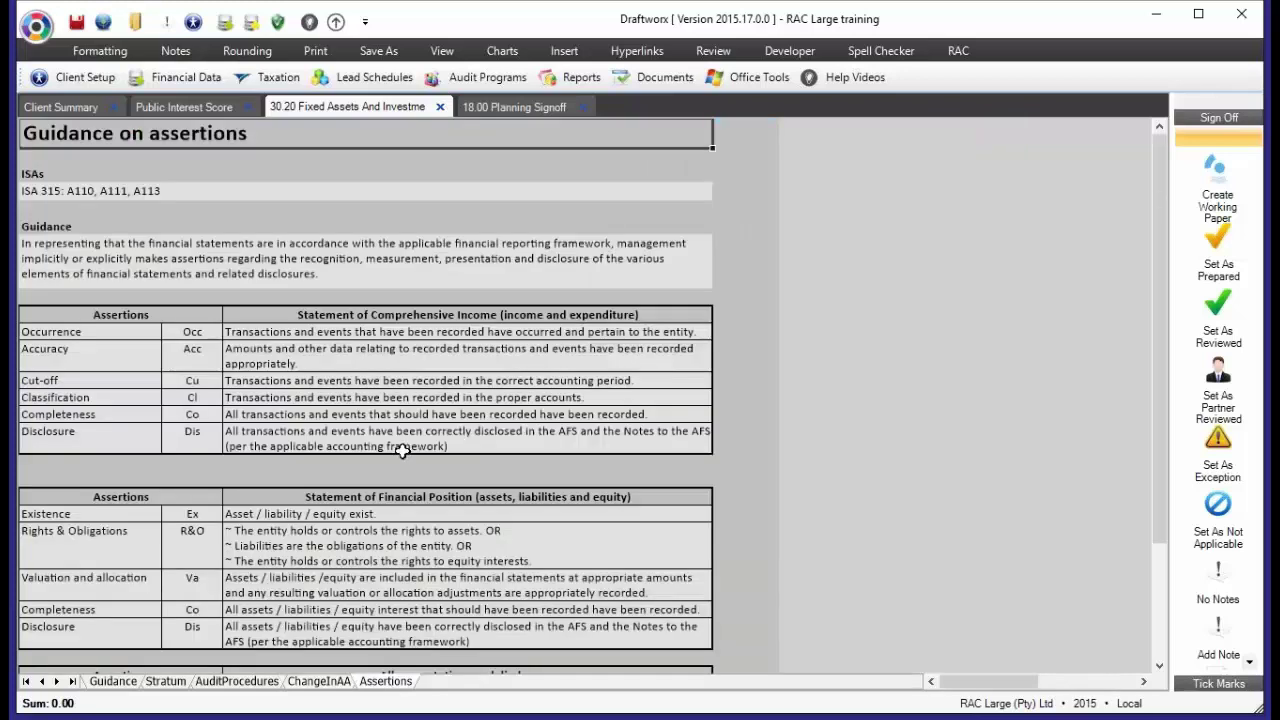